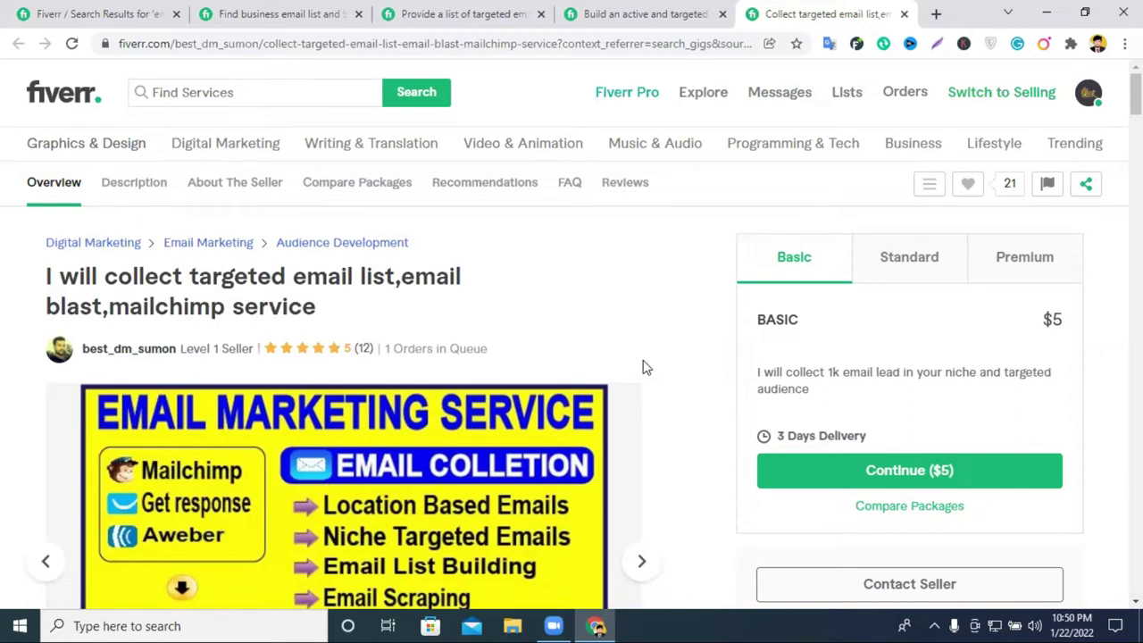
scroll(634, 318, down, 12)
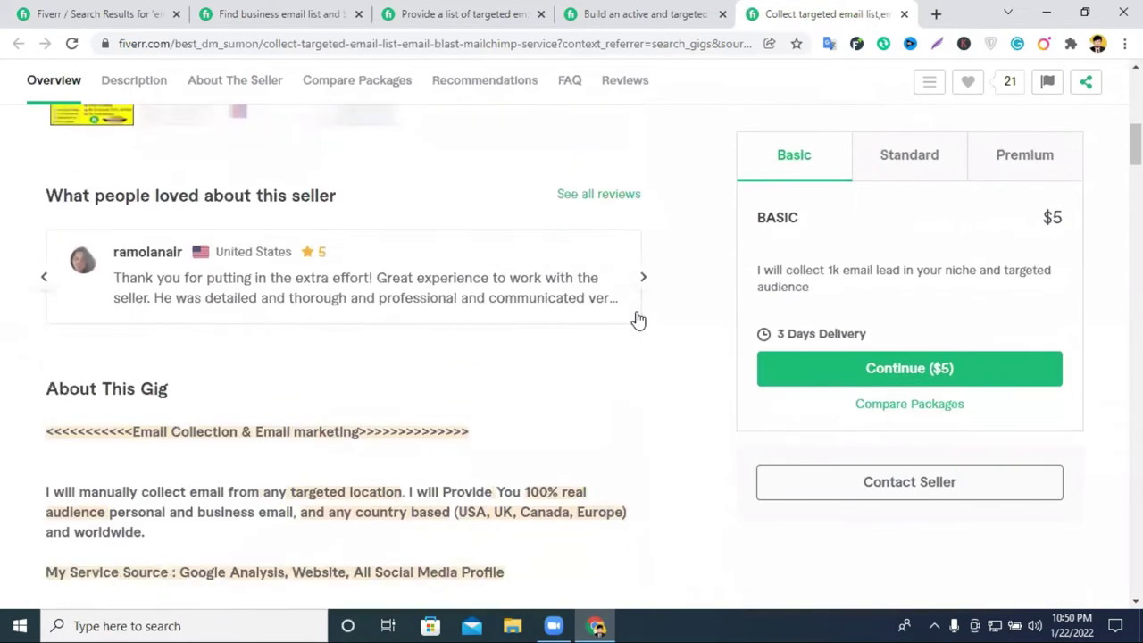
scroll(638, 319, up, 4)
scroll(639, 319, up, 9)
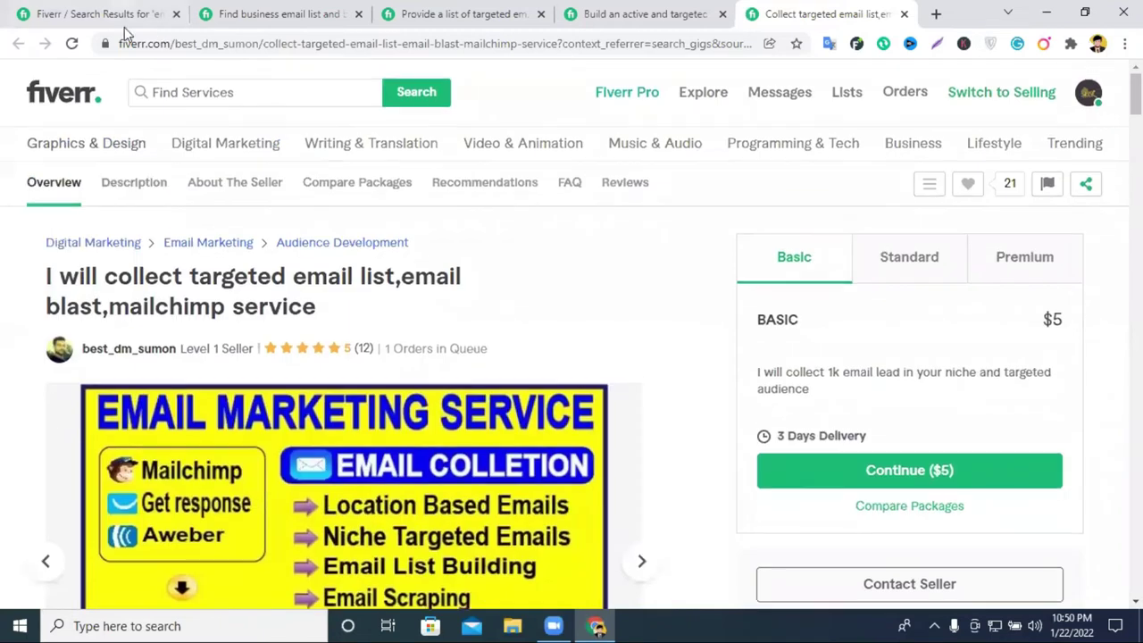
scroll(489, 377, down, 4)
scroll(489, 376, up, 4)
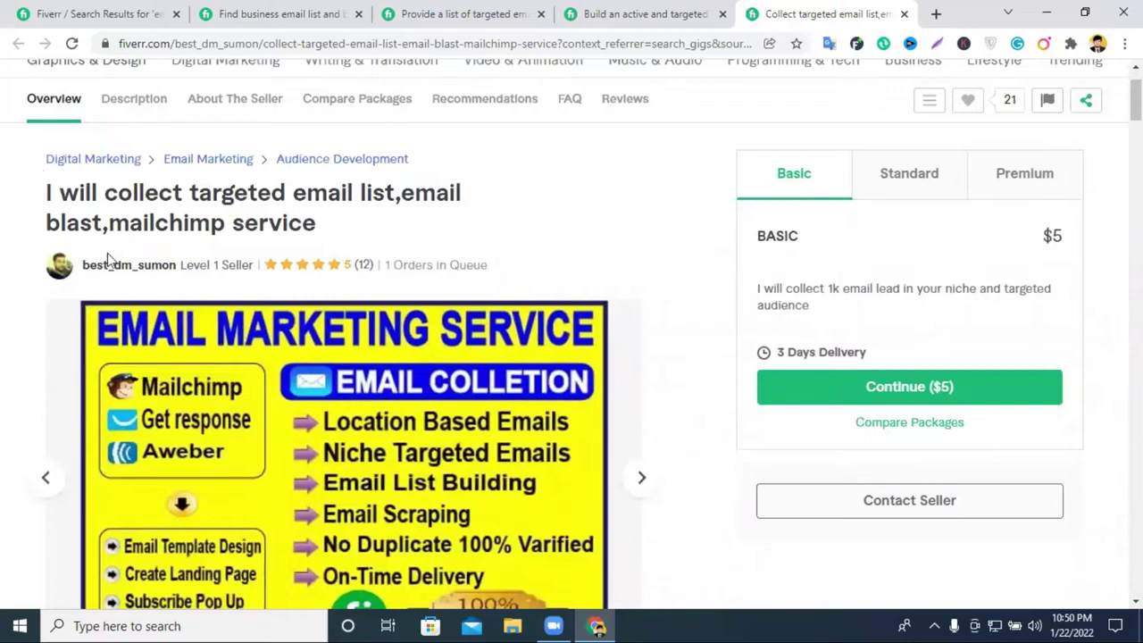
Go from the email collection search results to the account's own seller profile and show its draft gigs.
click(100, 7)
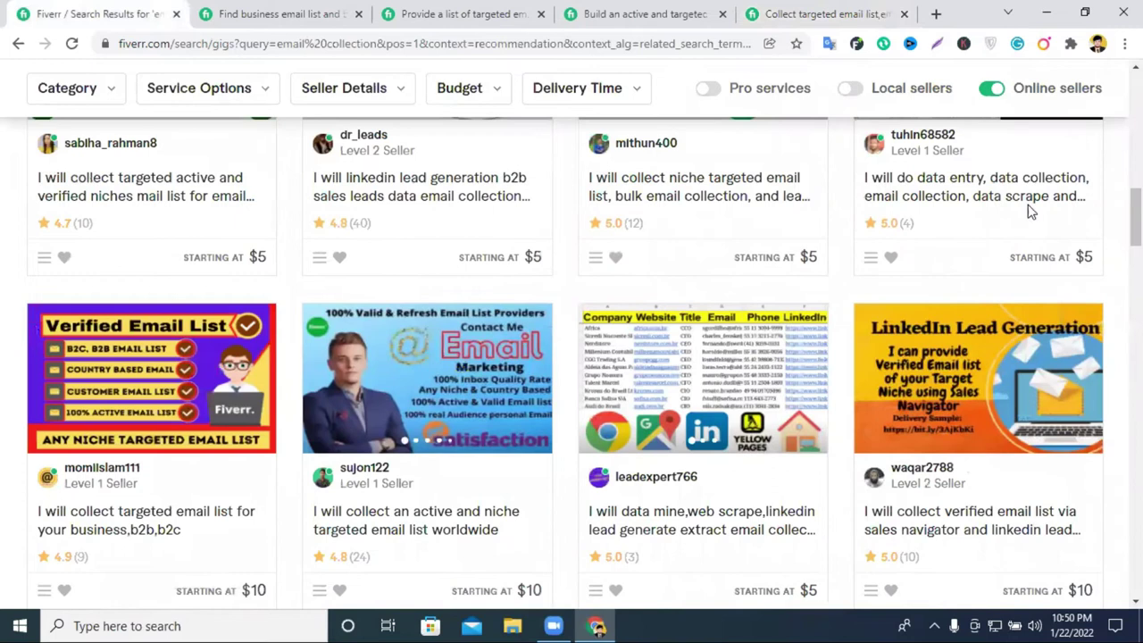
click(1088, 92)
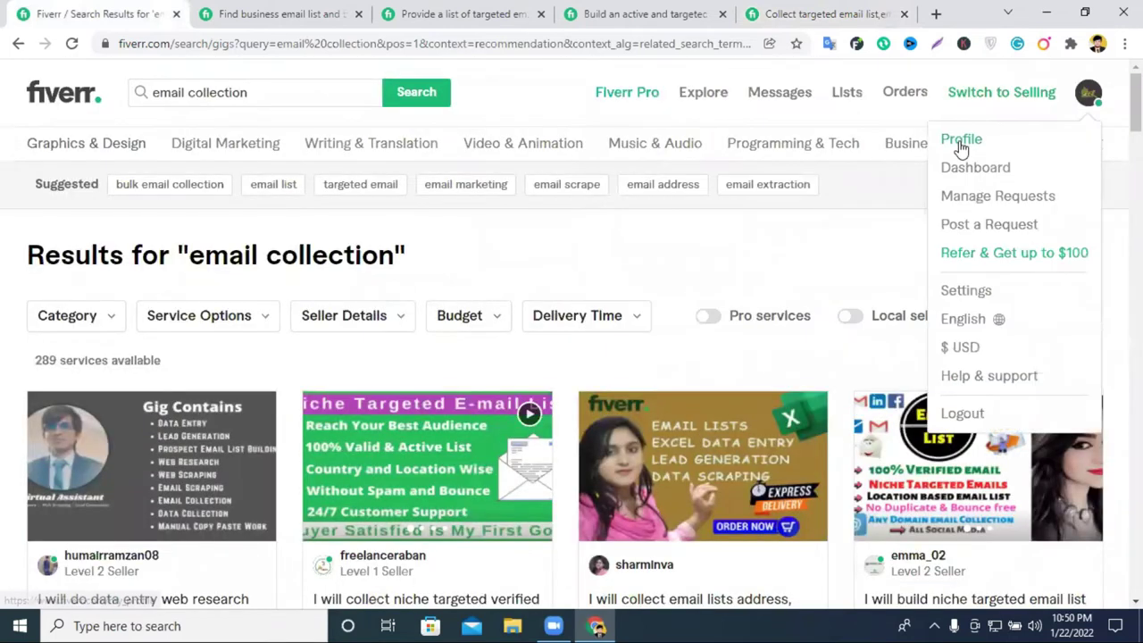
right_click(961, 147)
click(962, 147)
click(964, 146)
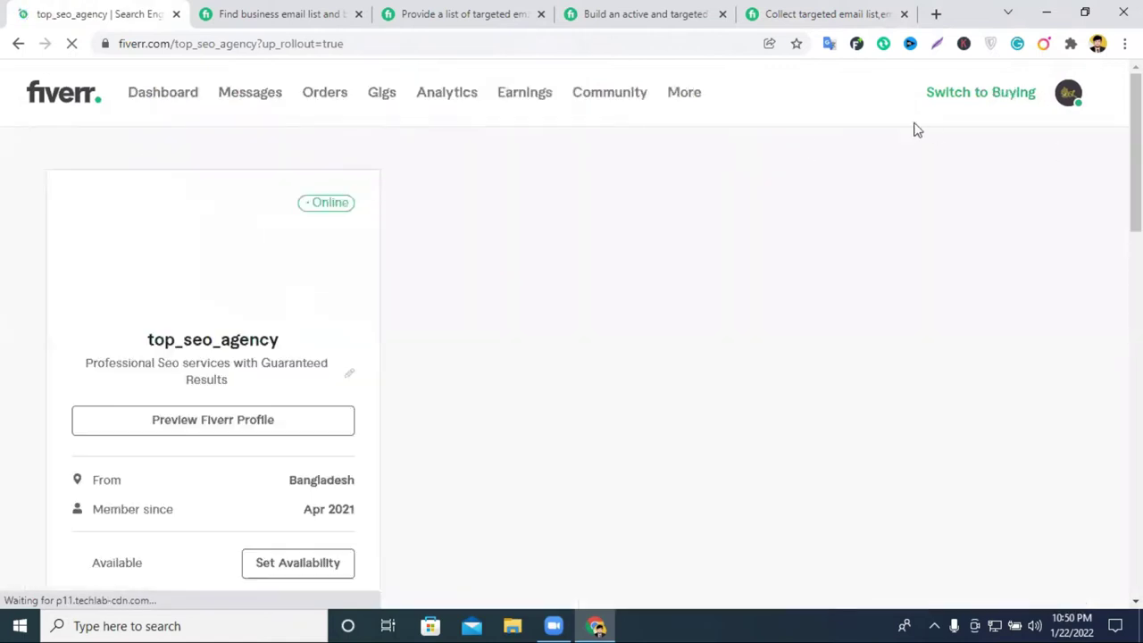
scroll(880, 334, down, 3)
scroll(561, 259, up, 3)
click(625, 202)
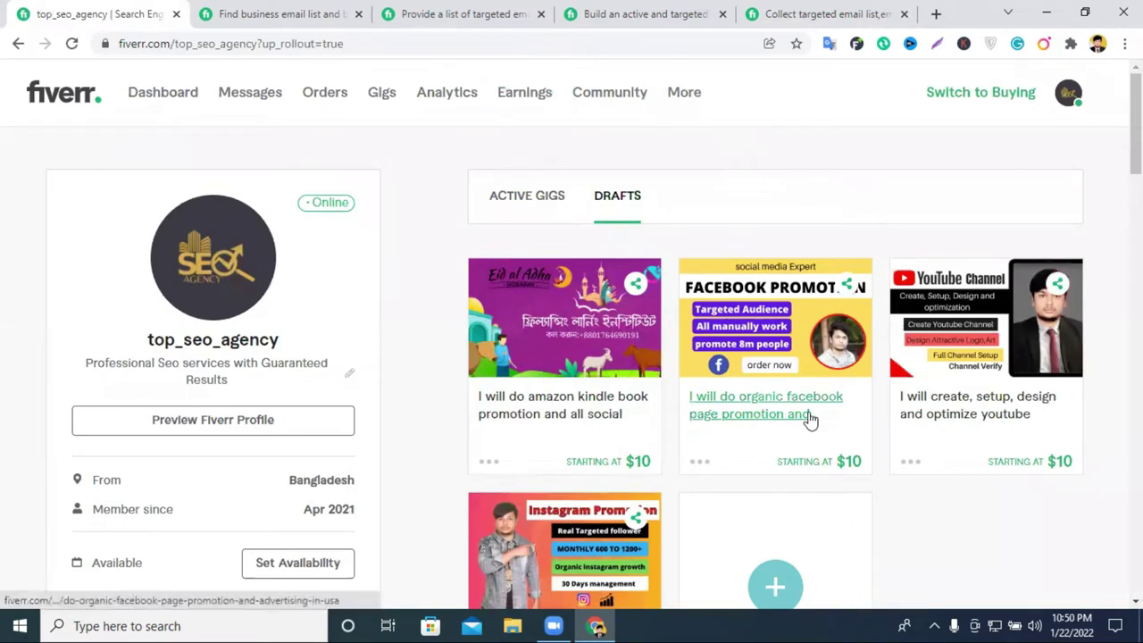
Delete the draft gig "do organic facebook page promotion and advertising in USA" from the gig management page.
click(393, 105)
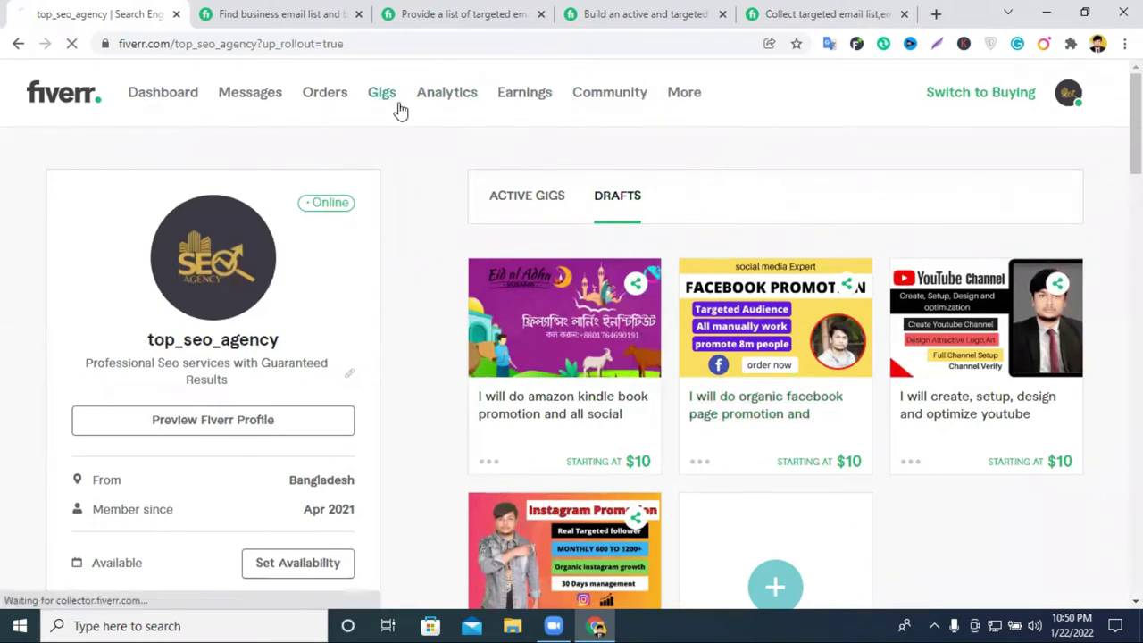
scroll(553, 161, down, 3)
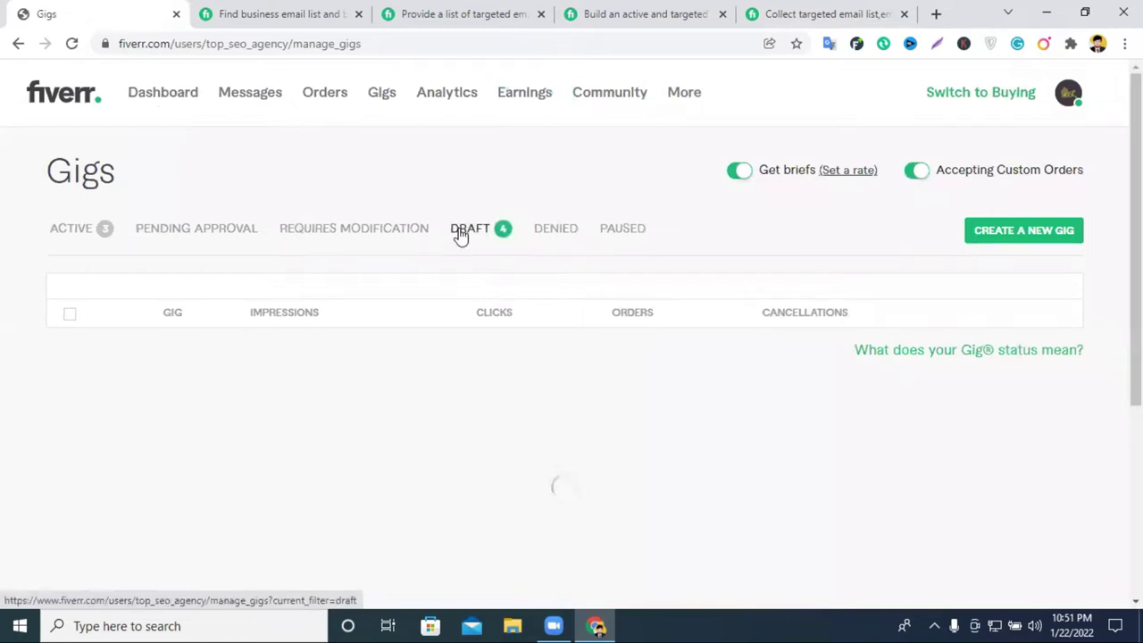
click(438, 283)
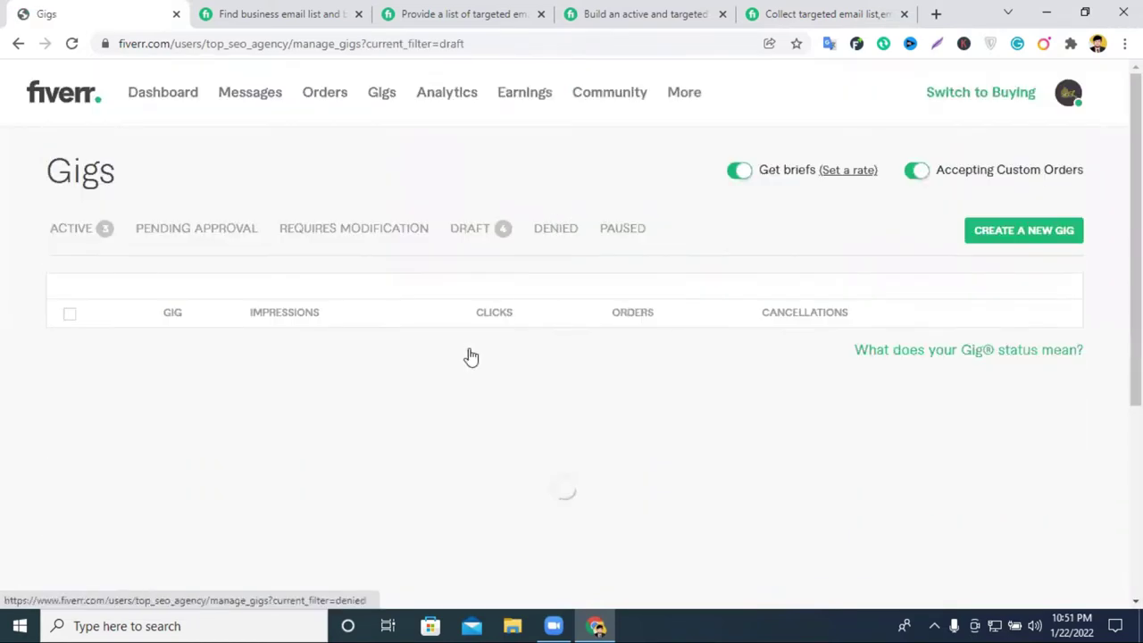
scroll(421, 362, down, 1)
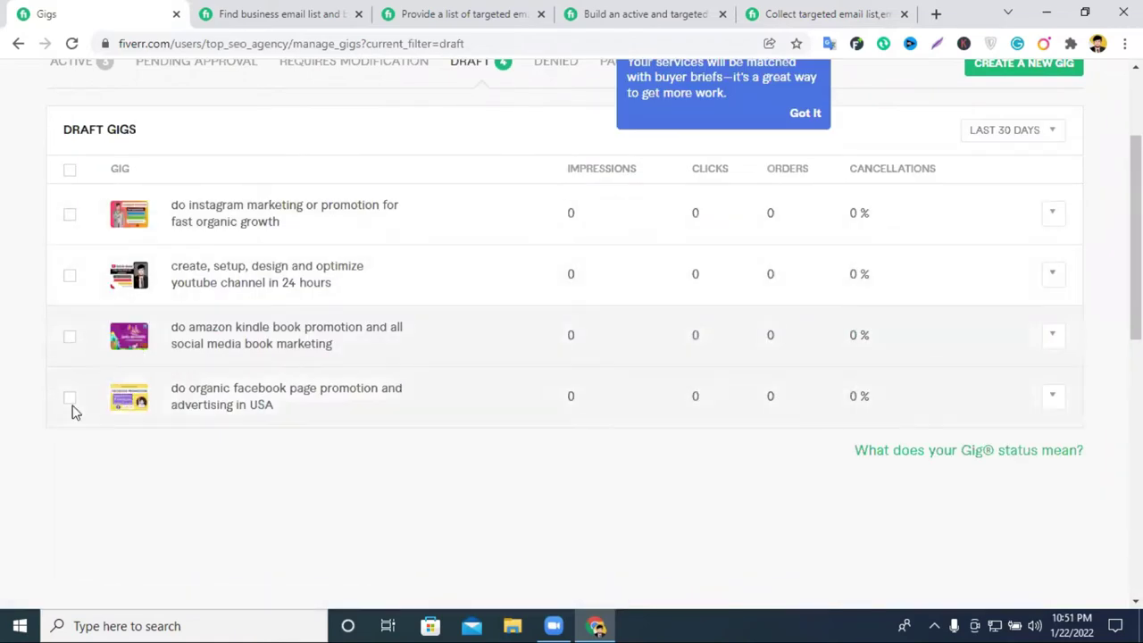
click(70, 399)
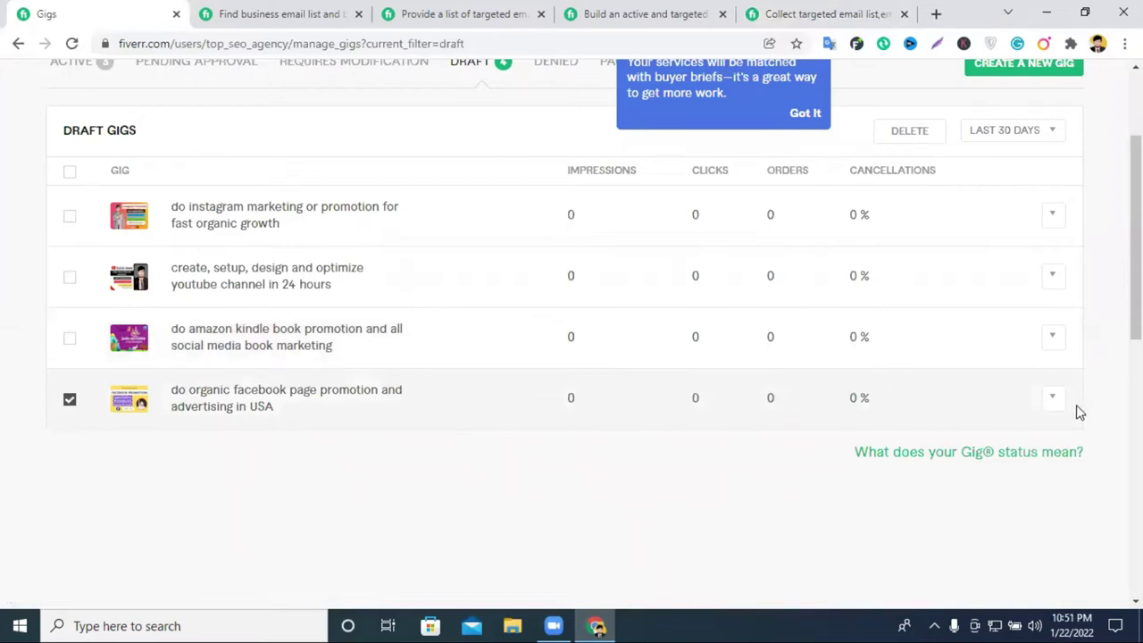
click(1058, 405)
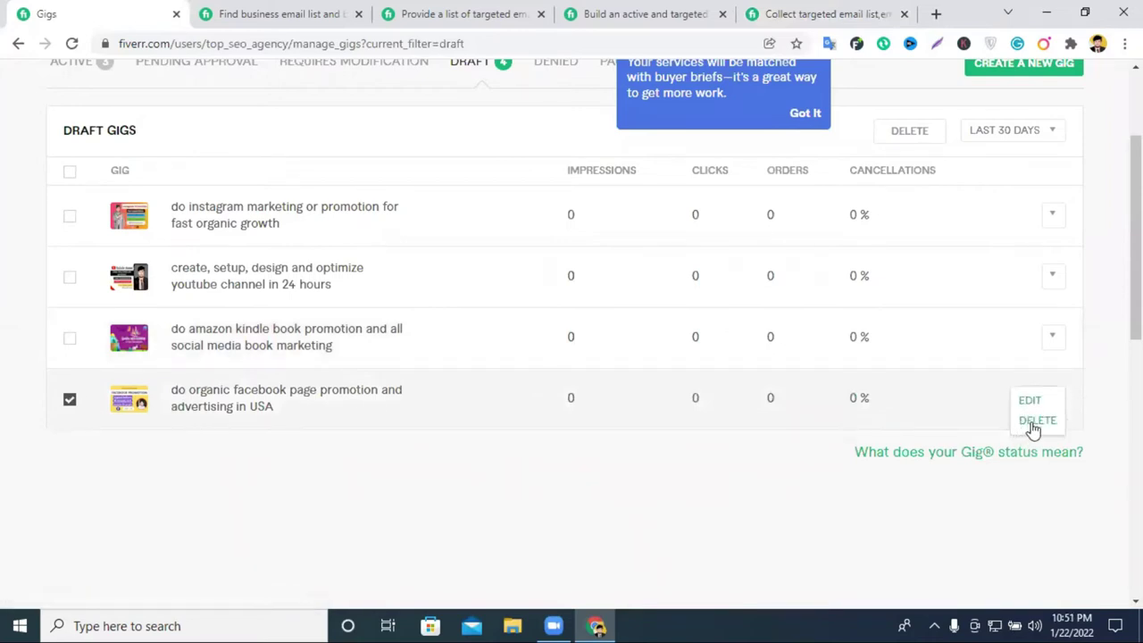
click(1018, 421)
click(660, 141)
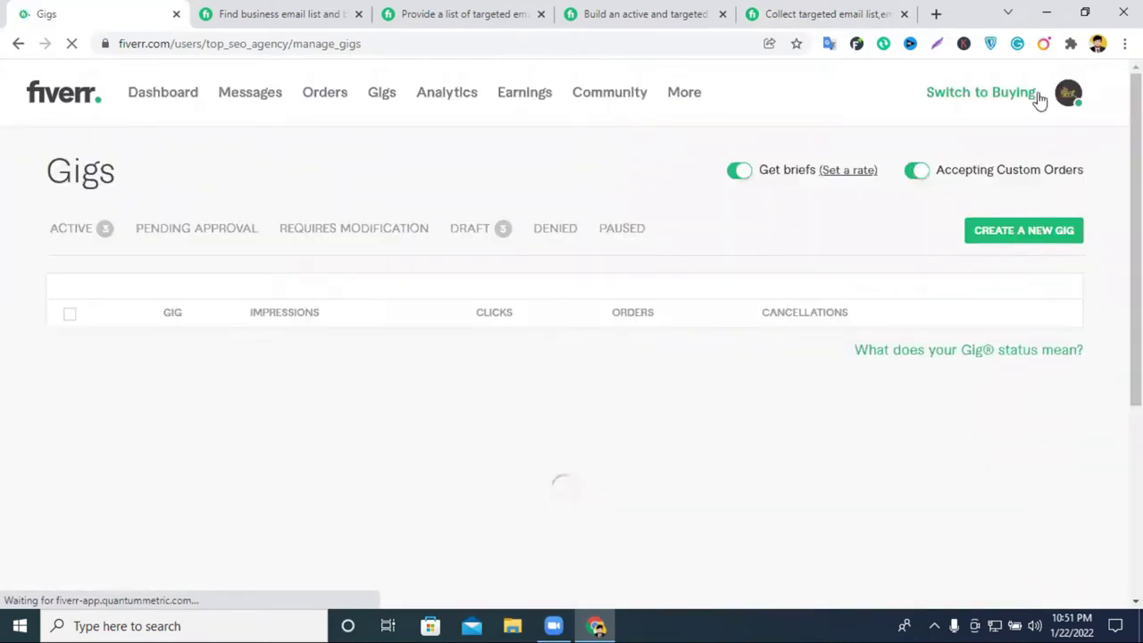
Return to the seller profile and start creating a new gig.
click(1070, 97)
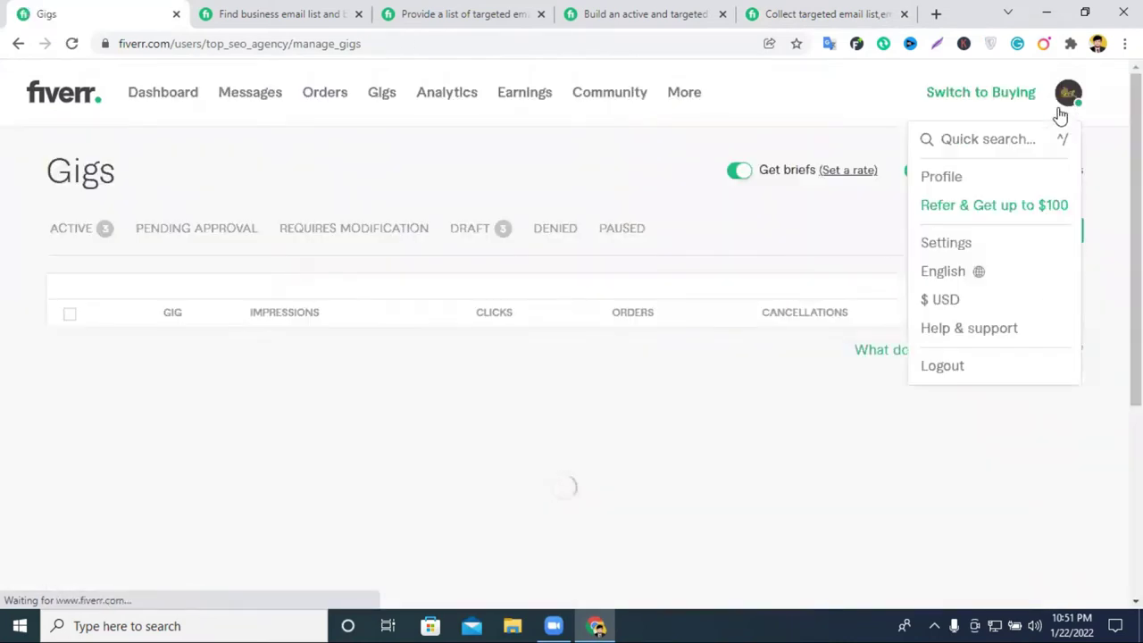
click(946, 182)
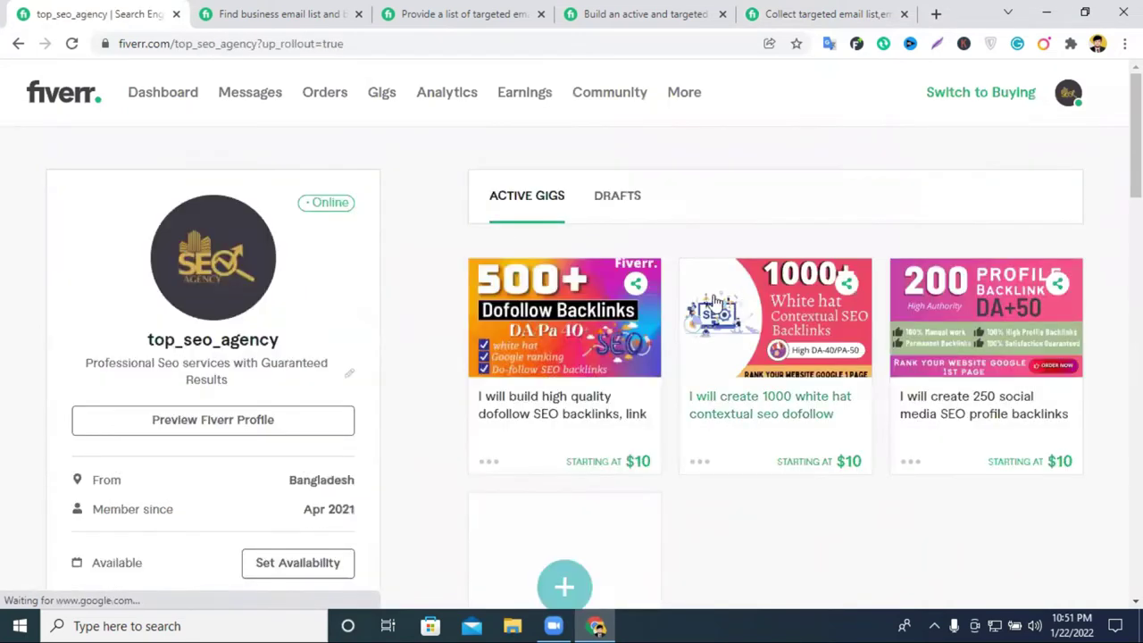
scroll(673, 452, down, 2)
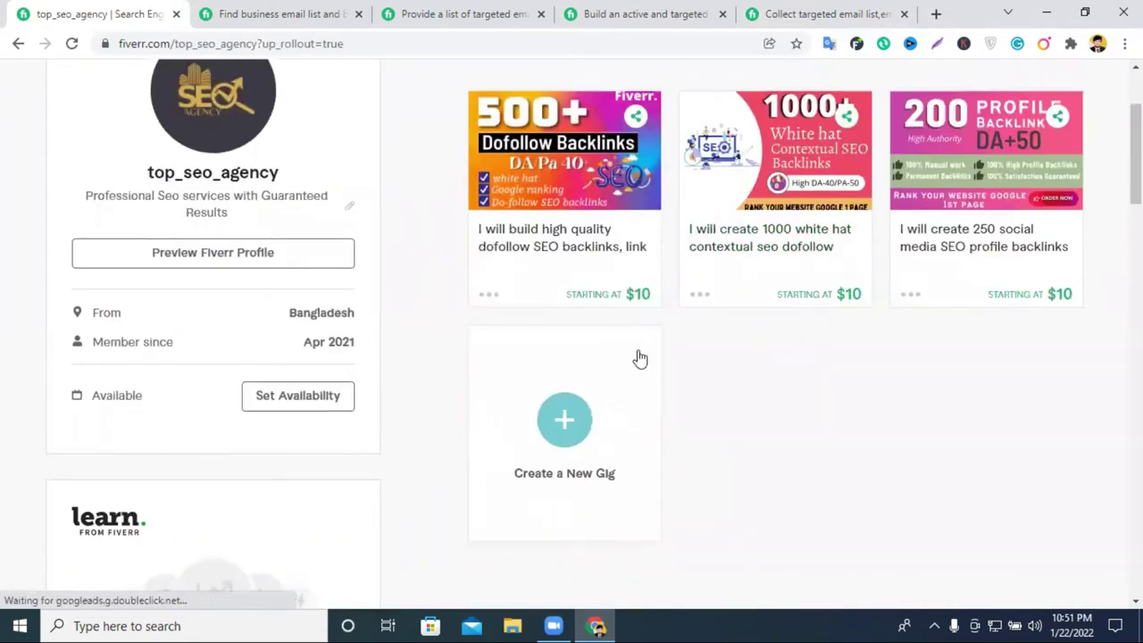
click(594, 405)
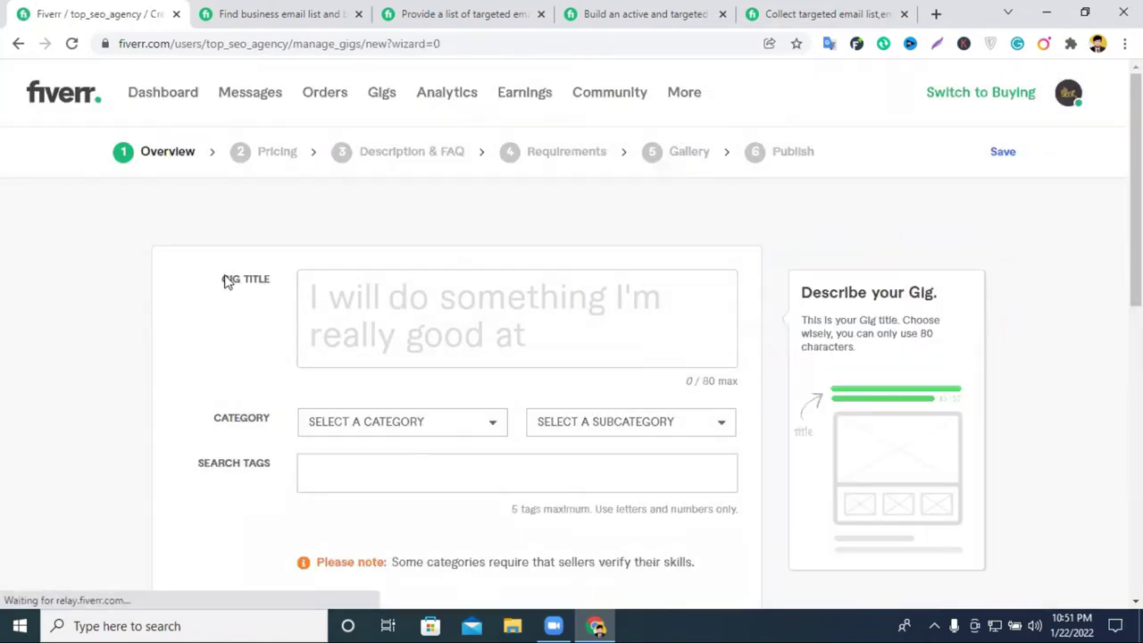
Examine the new gig form's title and search tag fields and the competing B2B lead generation gig's title.
drag(225, 281, 351, 287)
drag(201, 462, 271, 461)
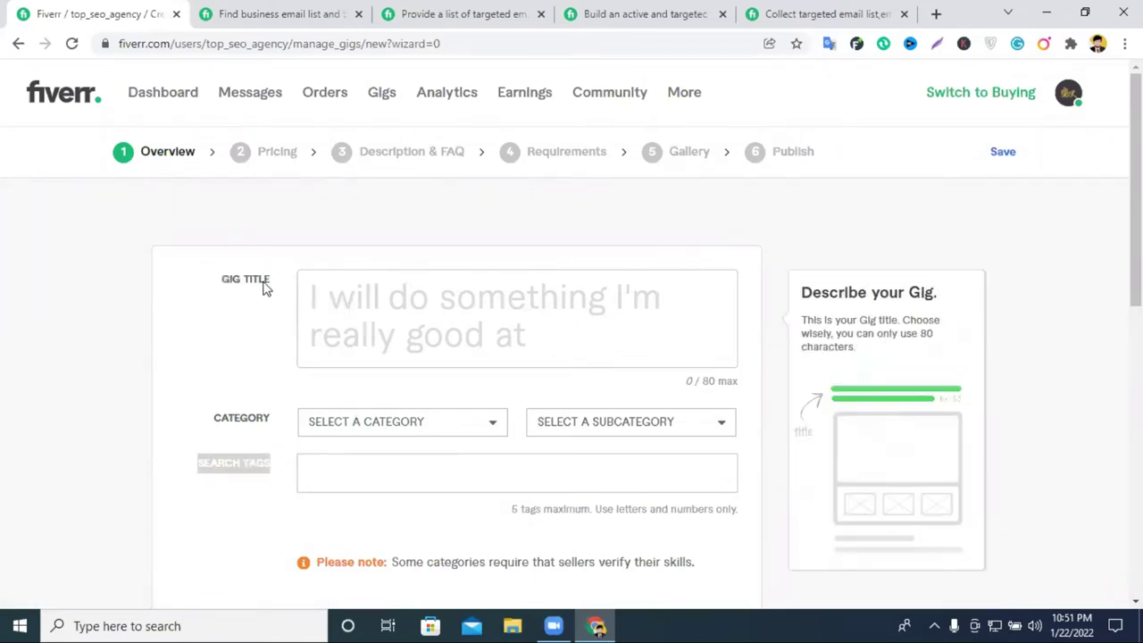
click(273, 13)
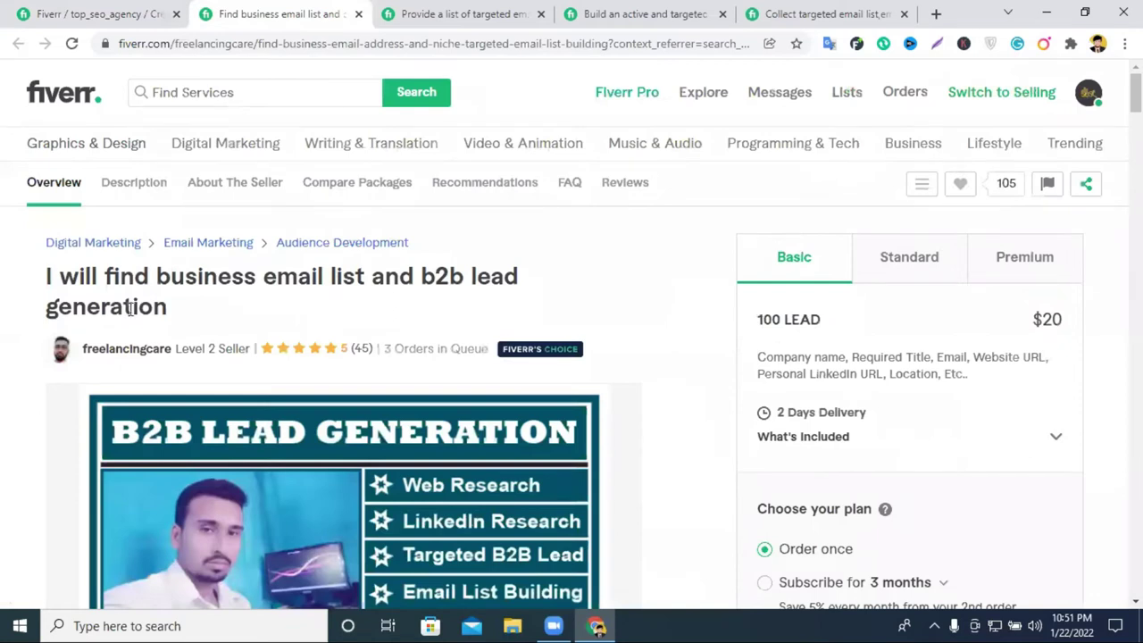
triple_click(90, 286)
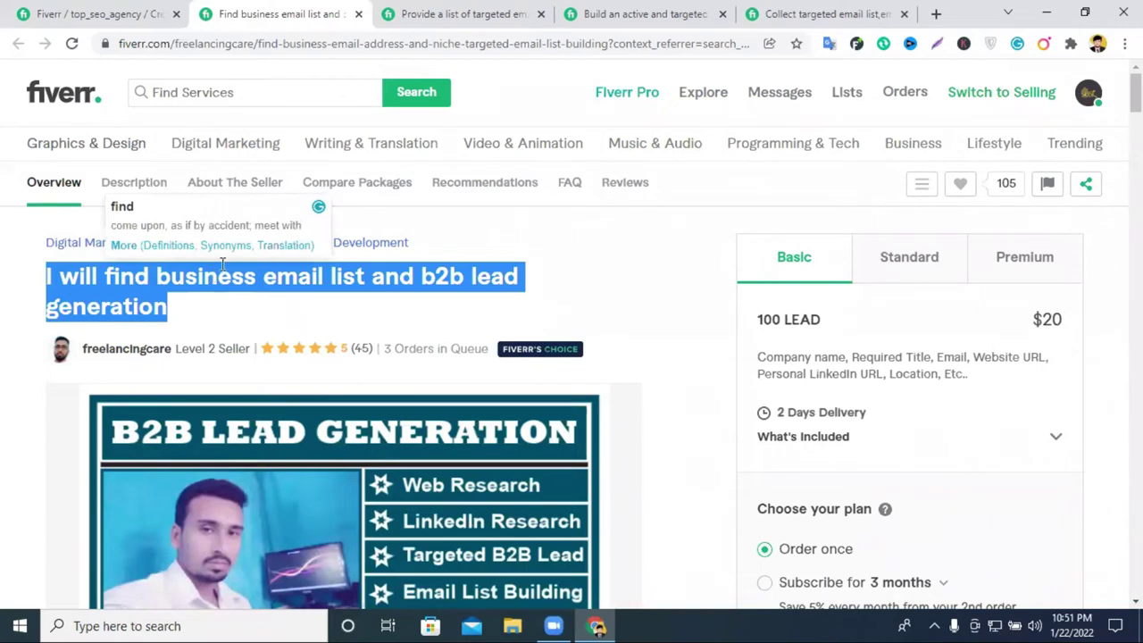
click(549, 297)
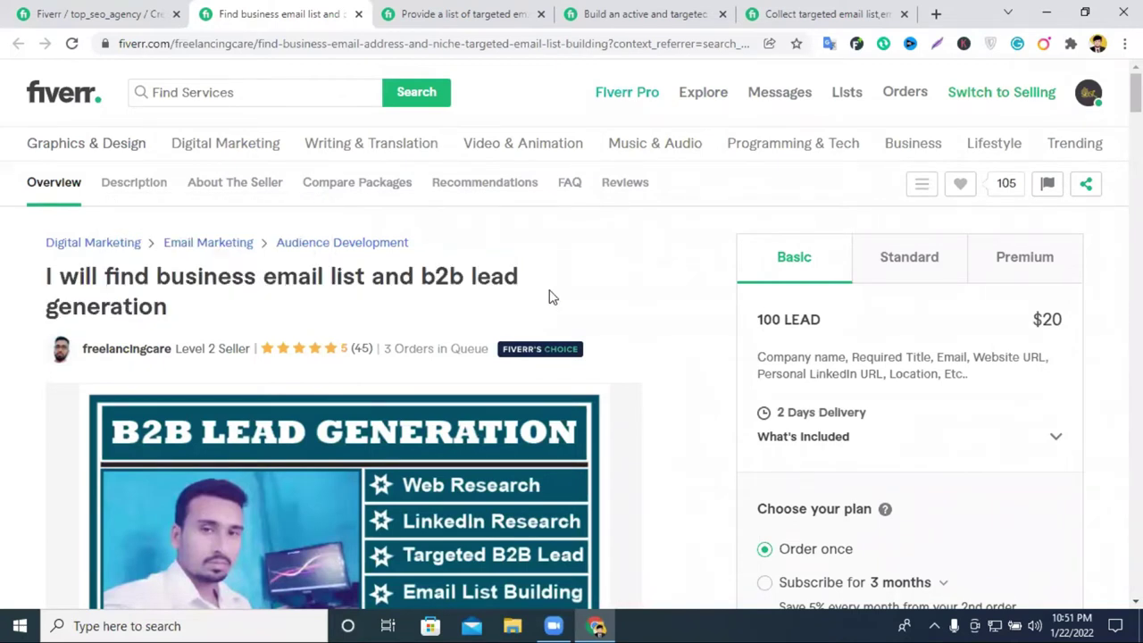
click(78, 11)
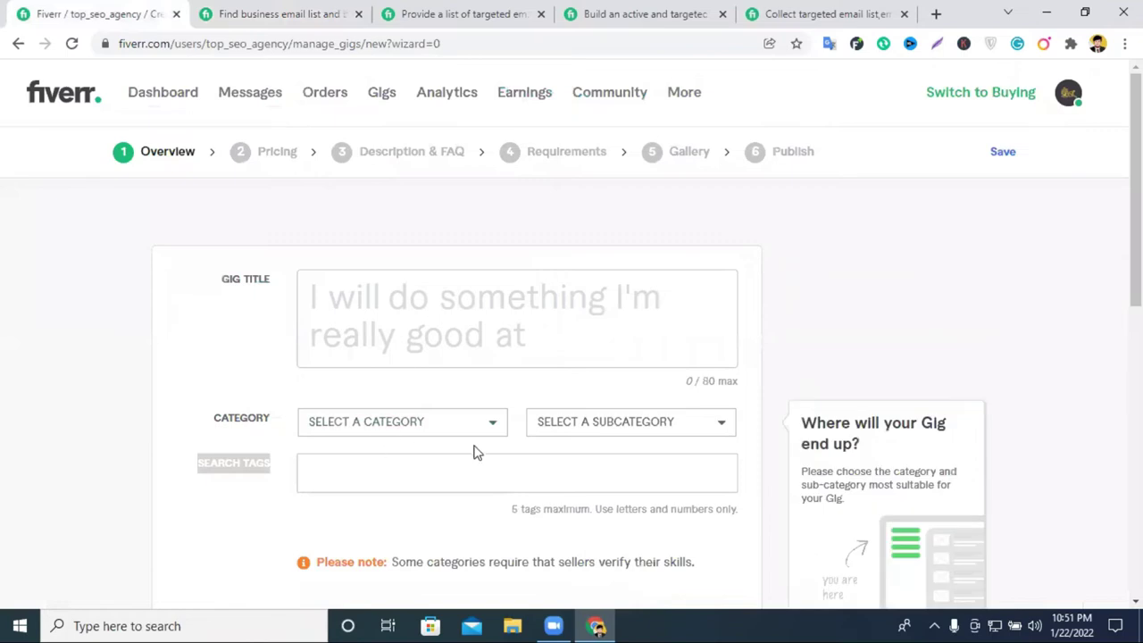
scroll(447, 420, down, 1)
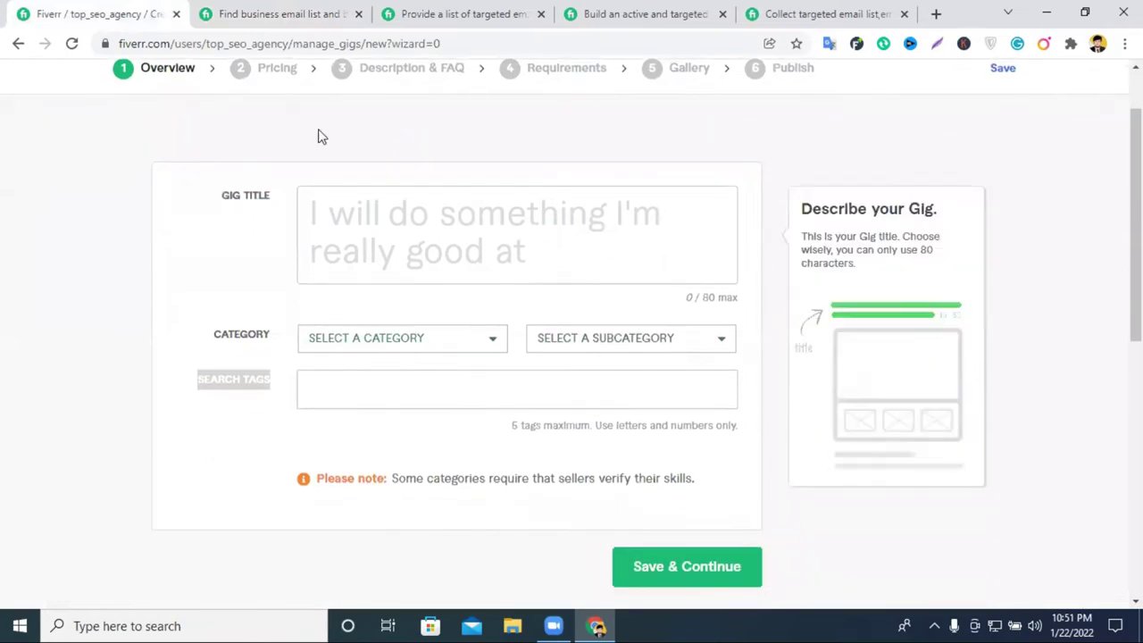
Compare the keywords in the competing business email list gig's title and the service search with the new gig's search tags field.
click(272, 14)
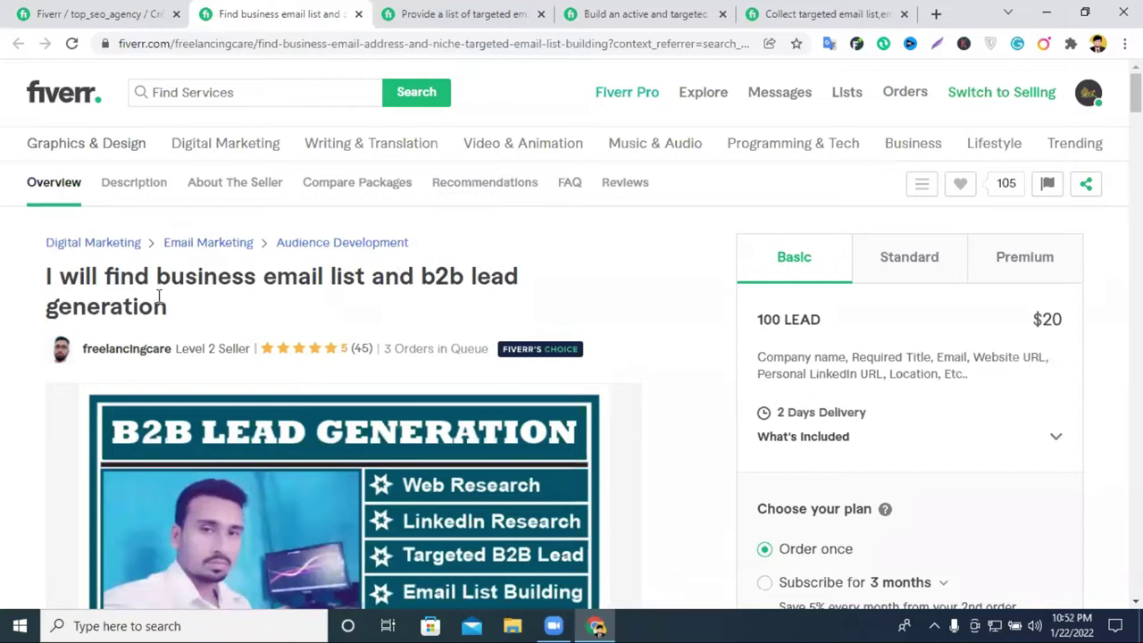
drag(159, 283, 257, 279)
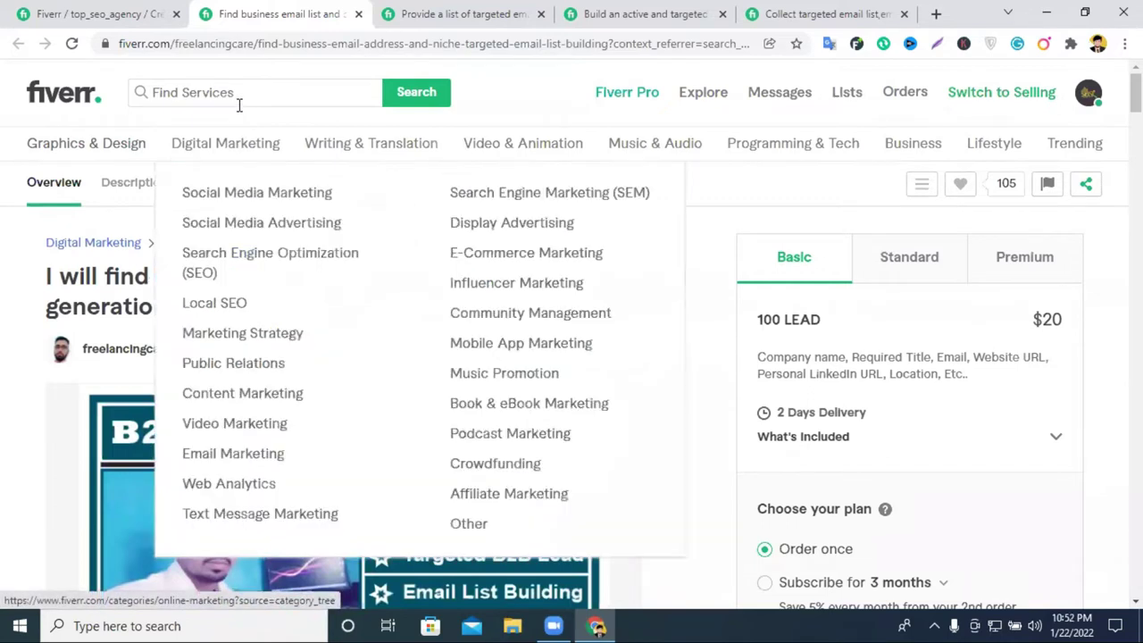
click(232, 92)
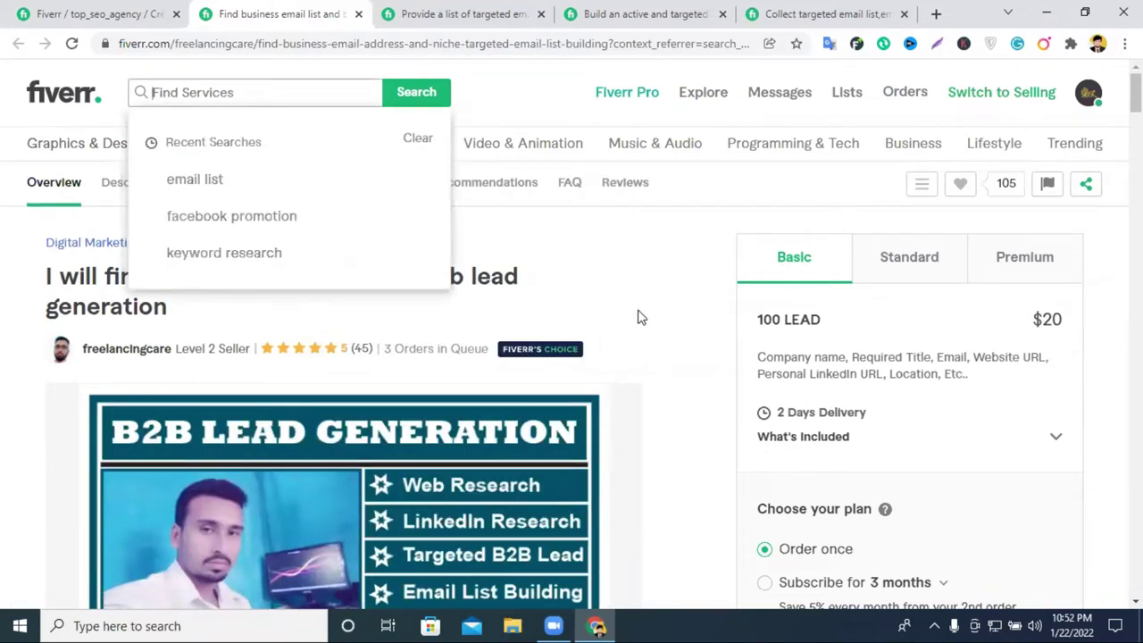
click(81, 11)
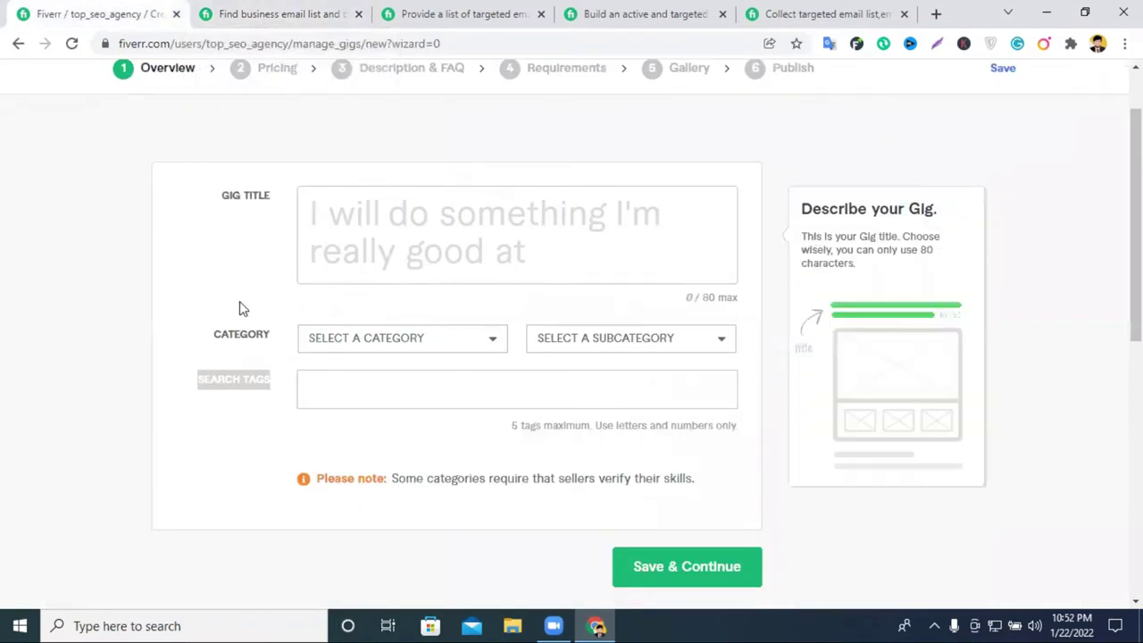
click(311, 390)
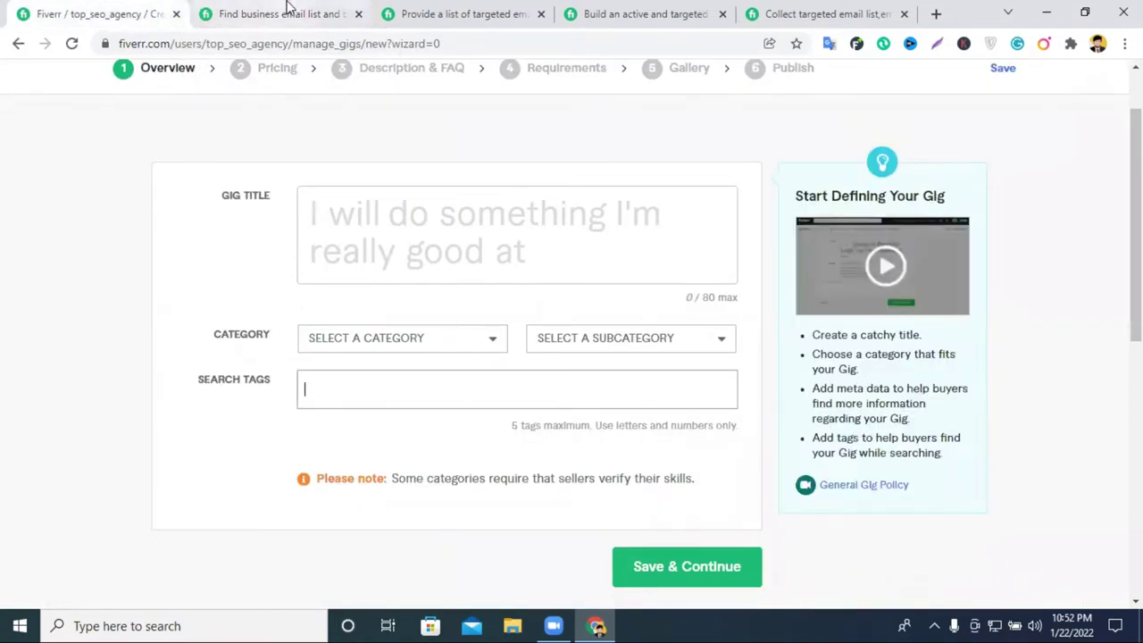
click(286, 12)
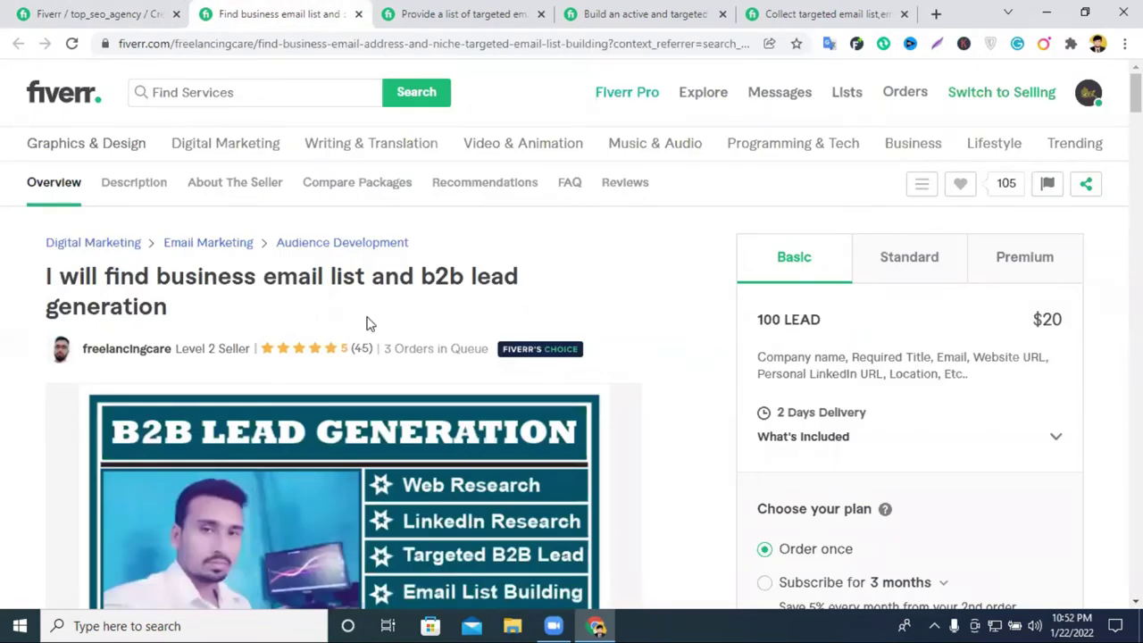
click(114, 11)
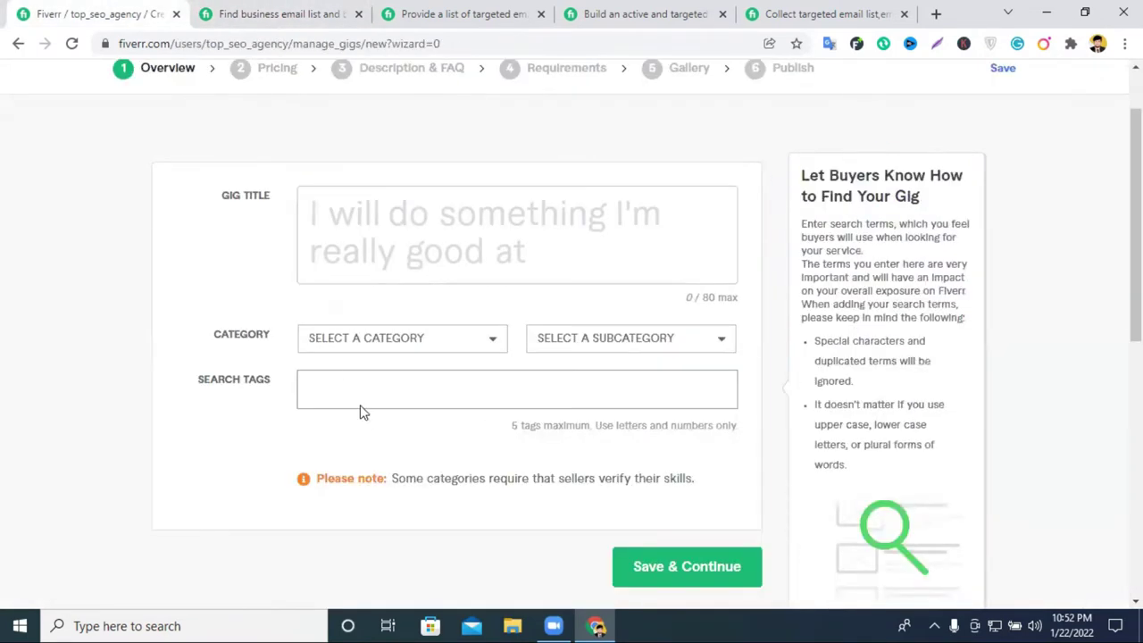
scroll(395, 375, up, 1)
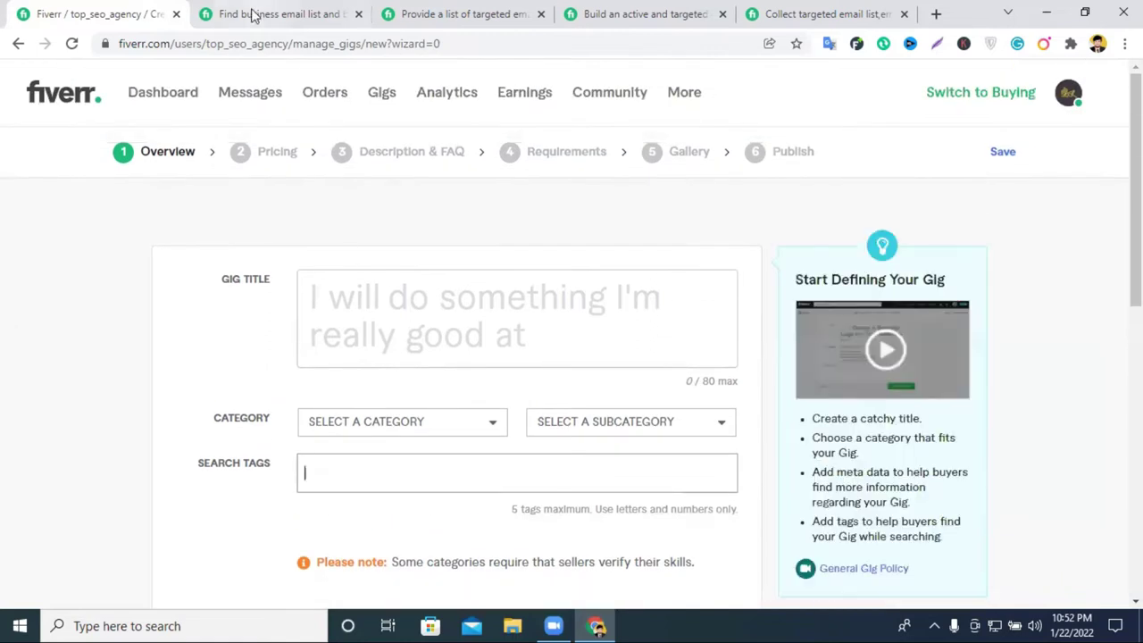
click(257, 16)
click(98, 14)
scroll(485, 339, down, 2)
scroll(489, 357, up, 2)
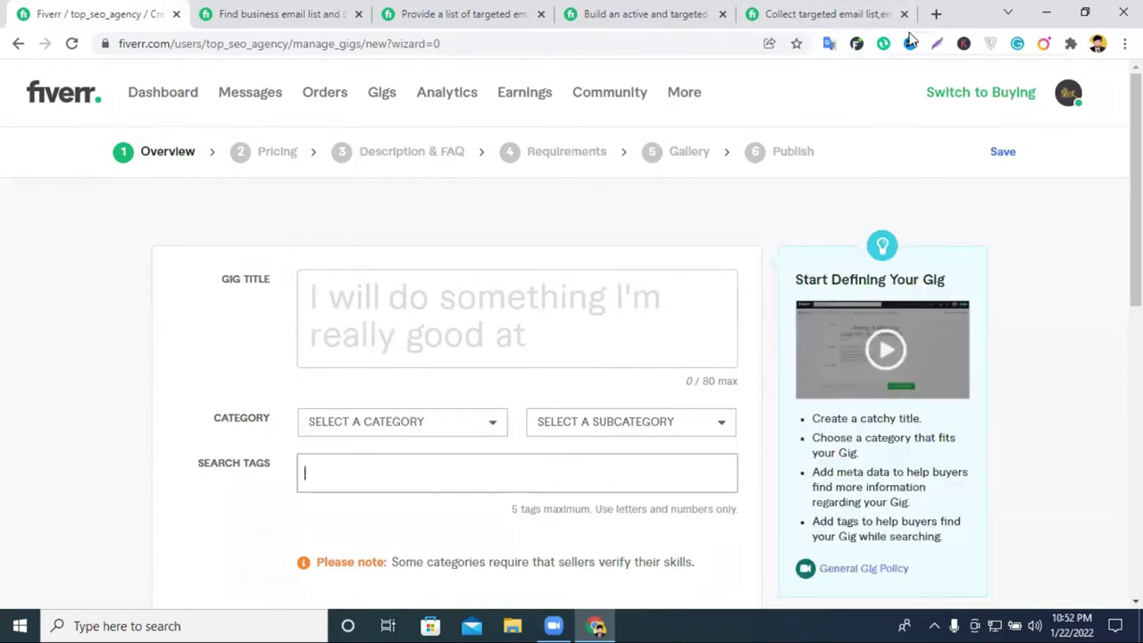
Open Google Translate in a new browser tab and review the titles of the four competing email list gigs.
click(936, 14)
click(393, 72)
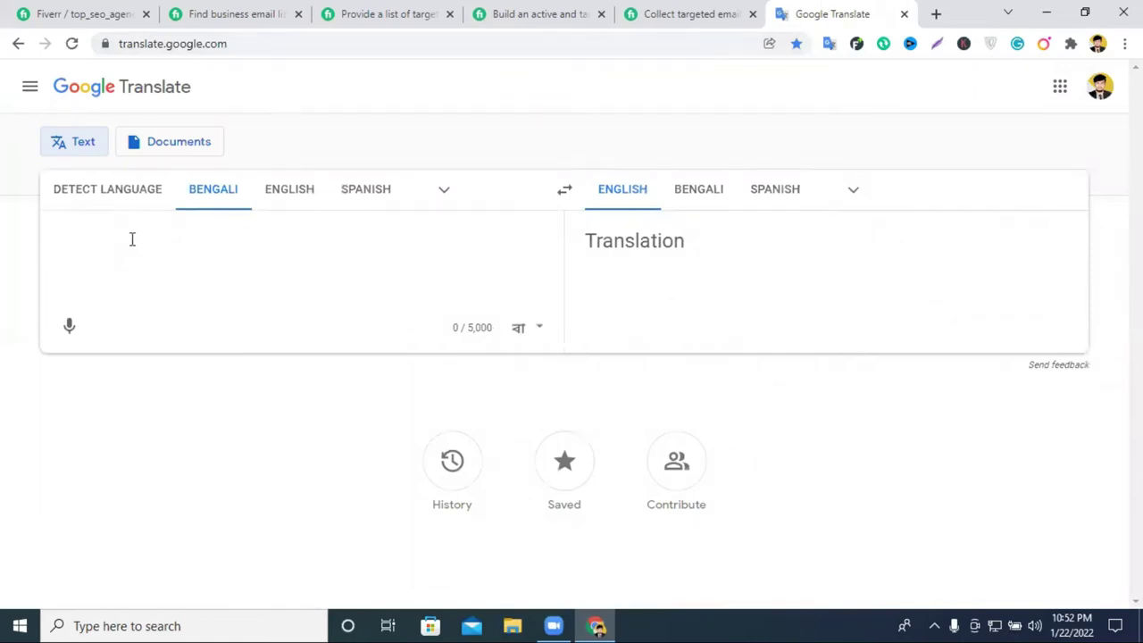
click(132, 240)
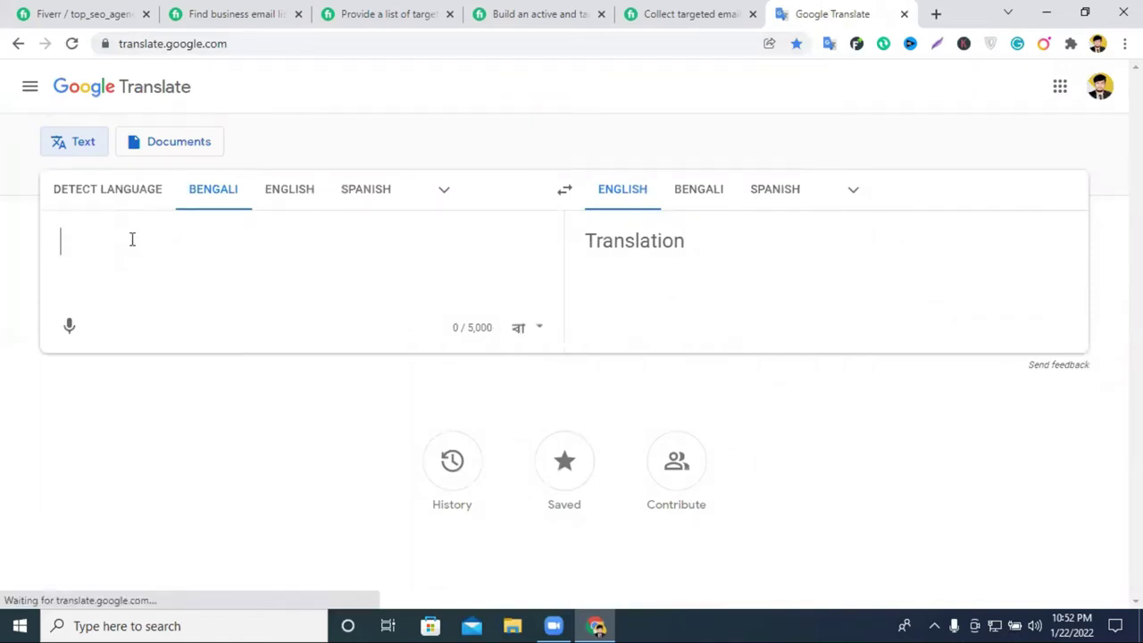
click(234, 14)
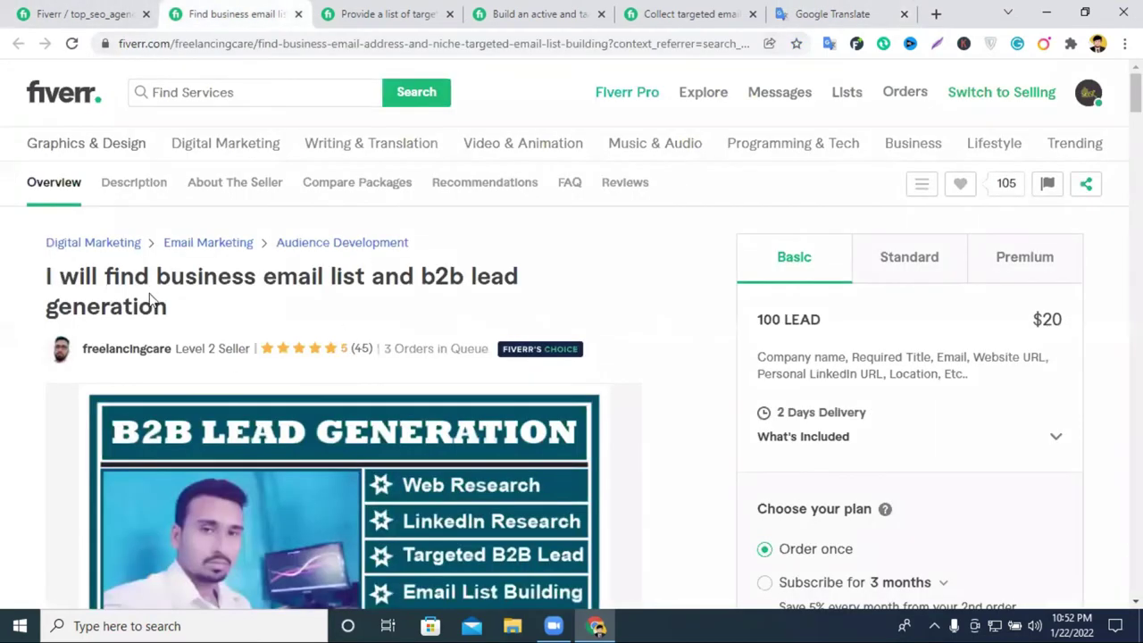
click(384, 14)
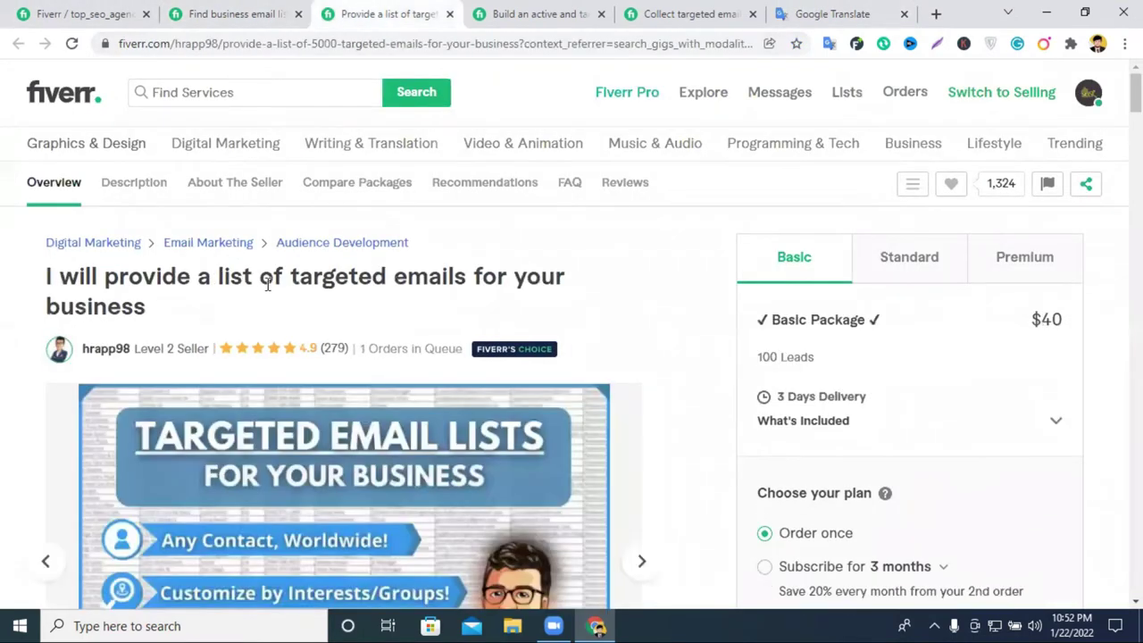
click(530, 14)
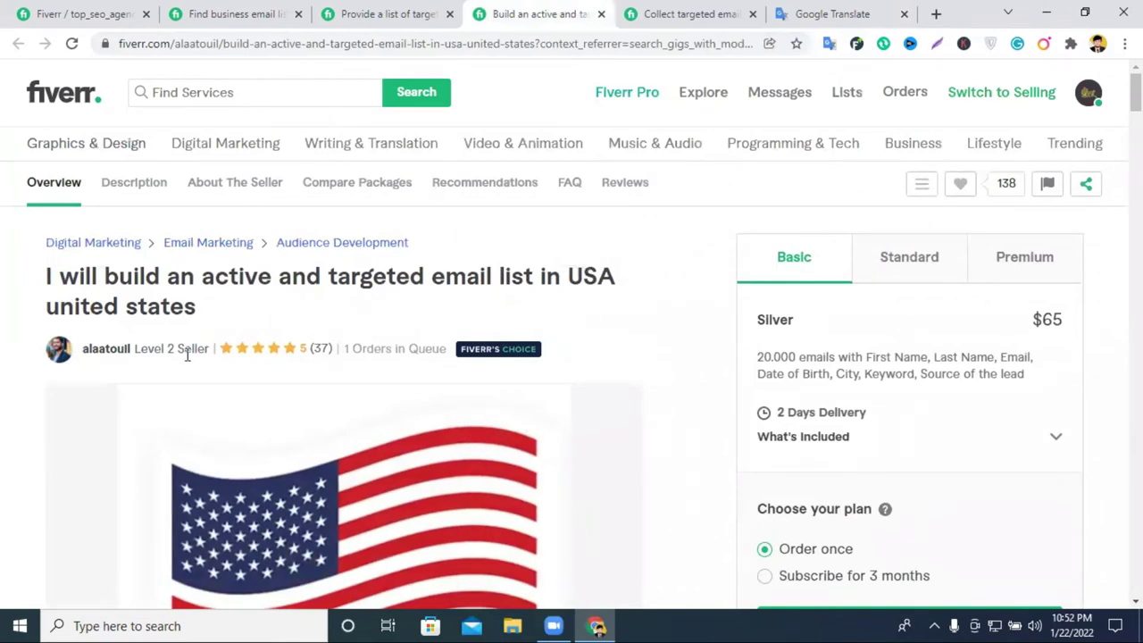
click(689, 13)
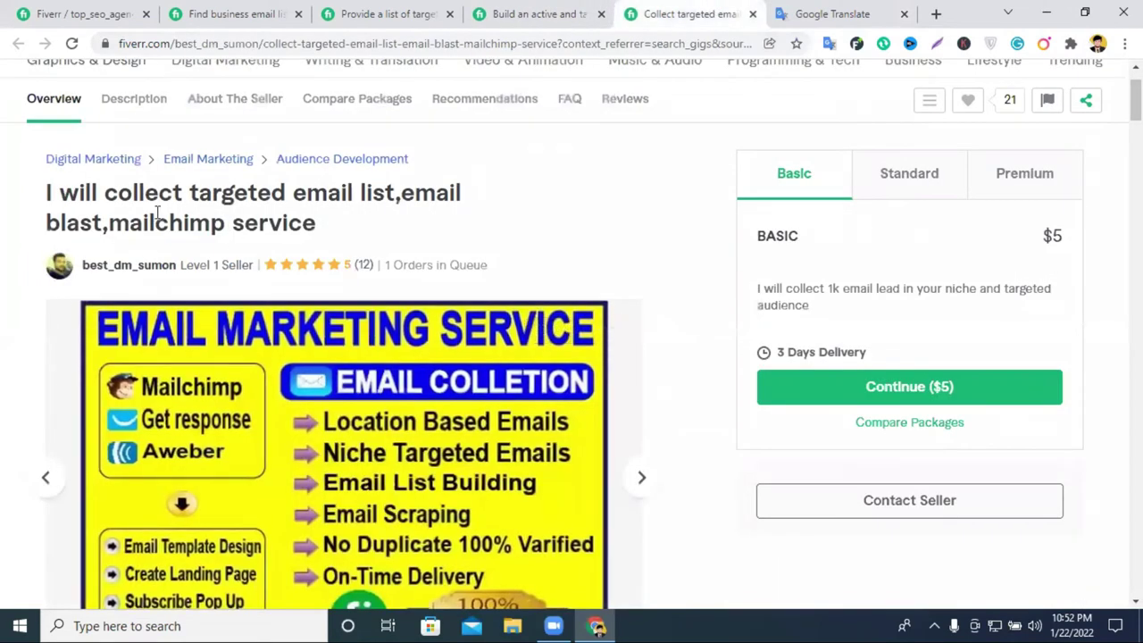
click(777, 17)
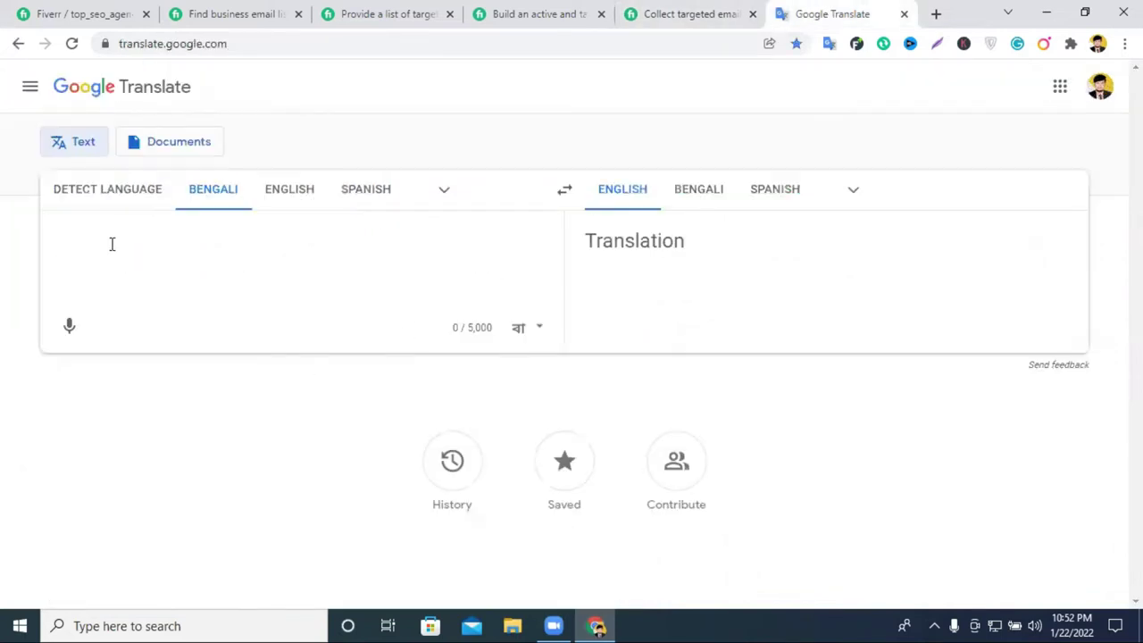
Set the source language to English and start the draft gig title with "I will build".
text(ই)
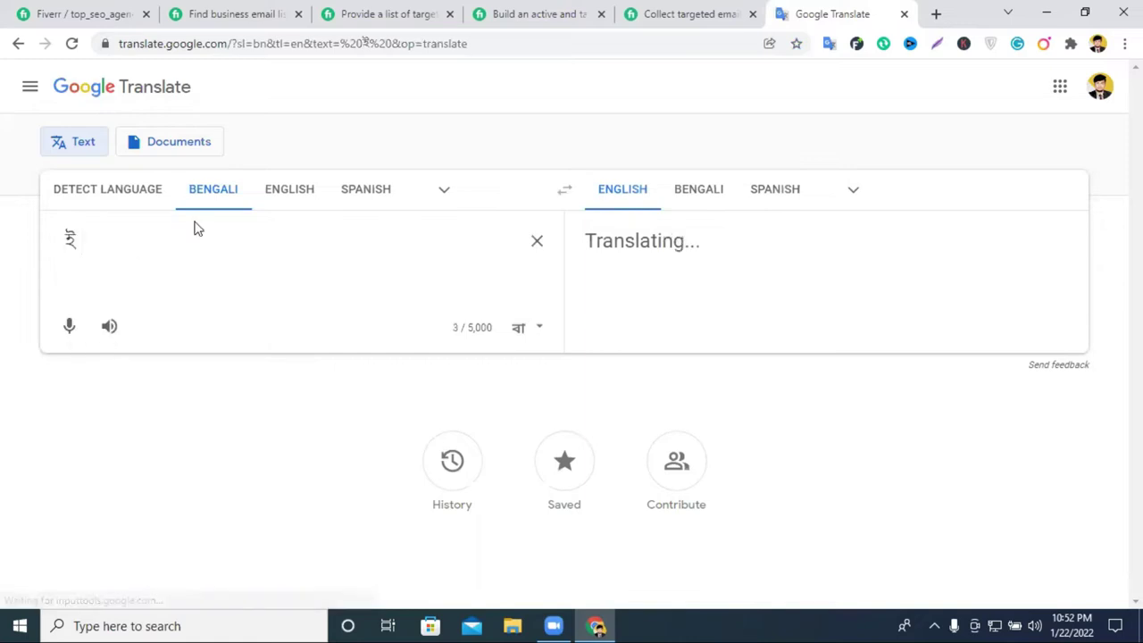
click(294, 184)
double_click(71, 243)
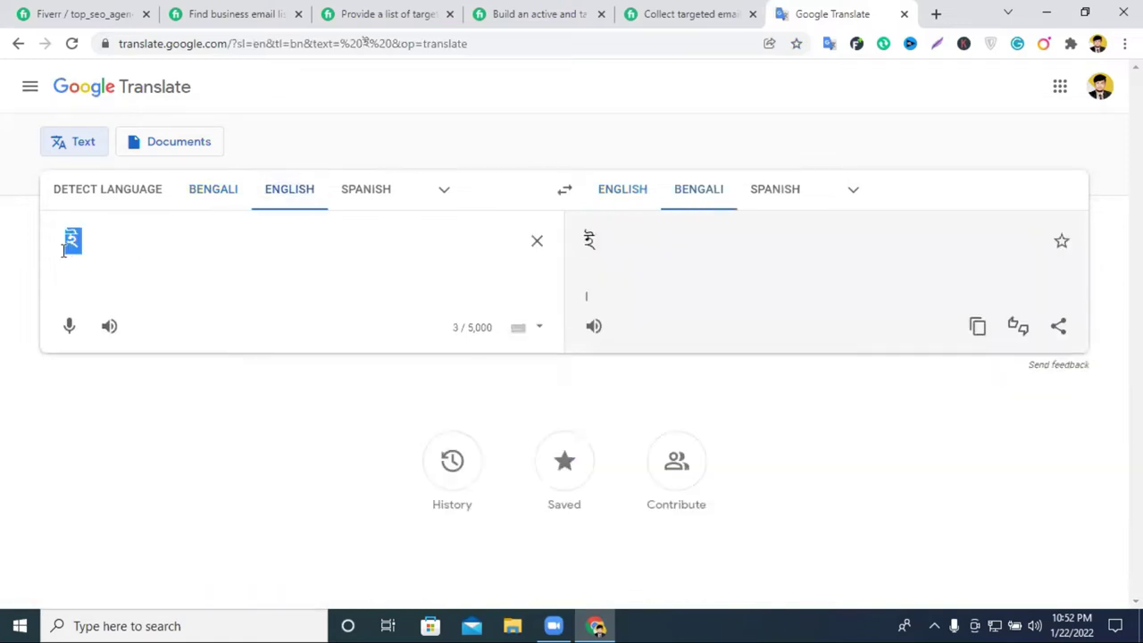
text(I wil)
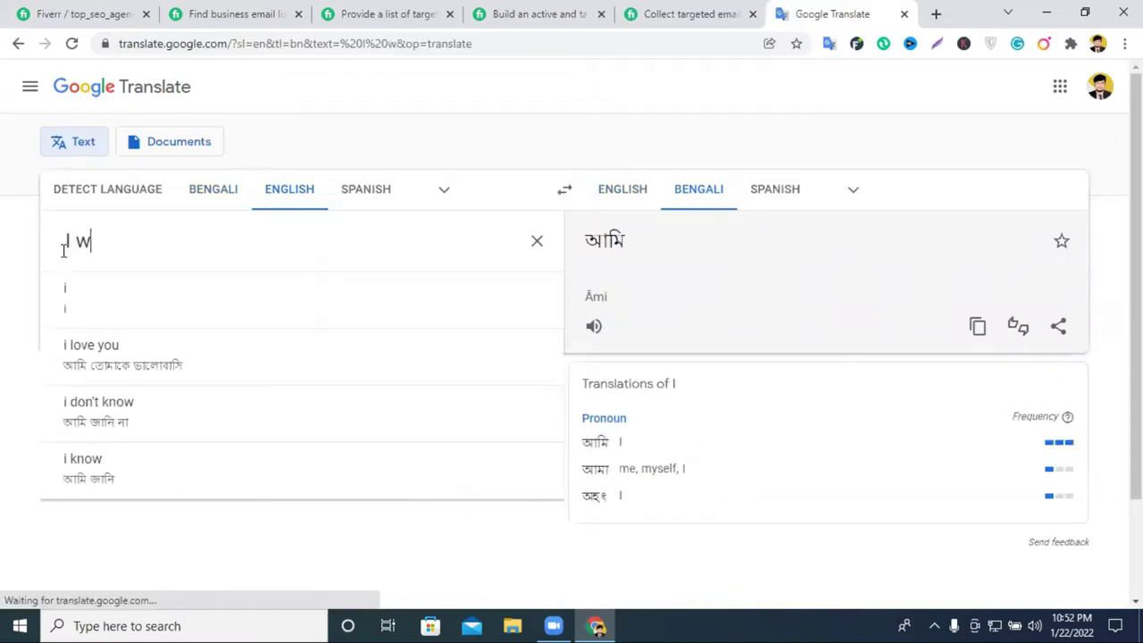
text(l )
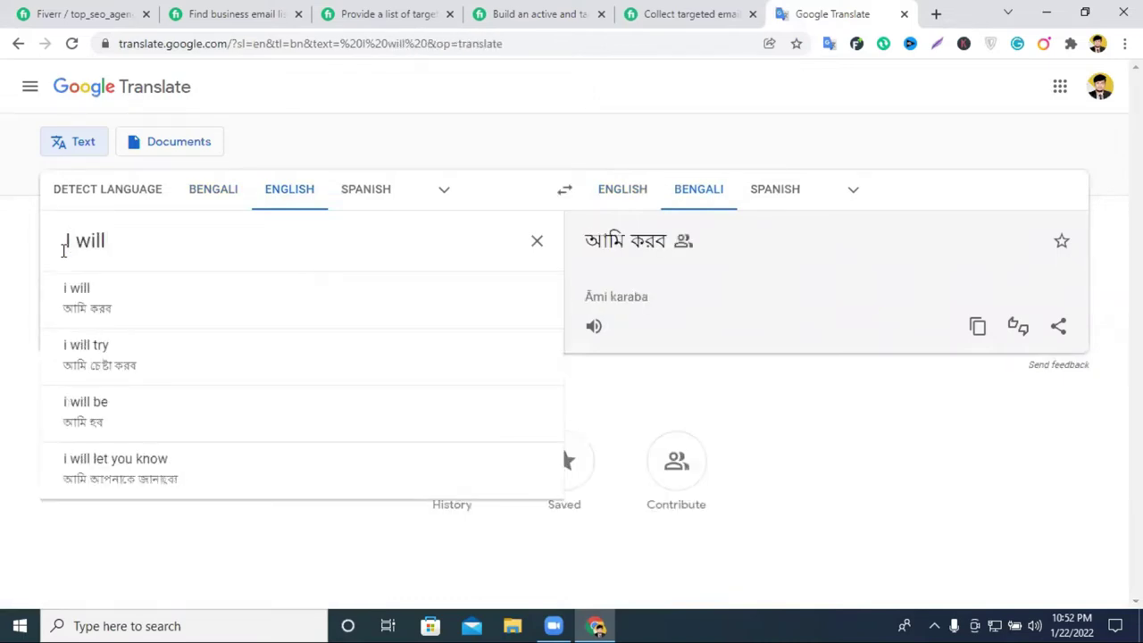
text(bi)
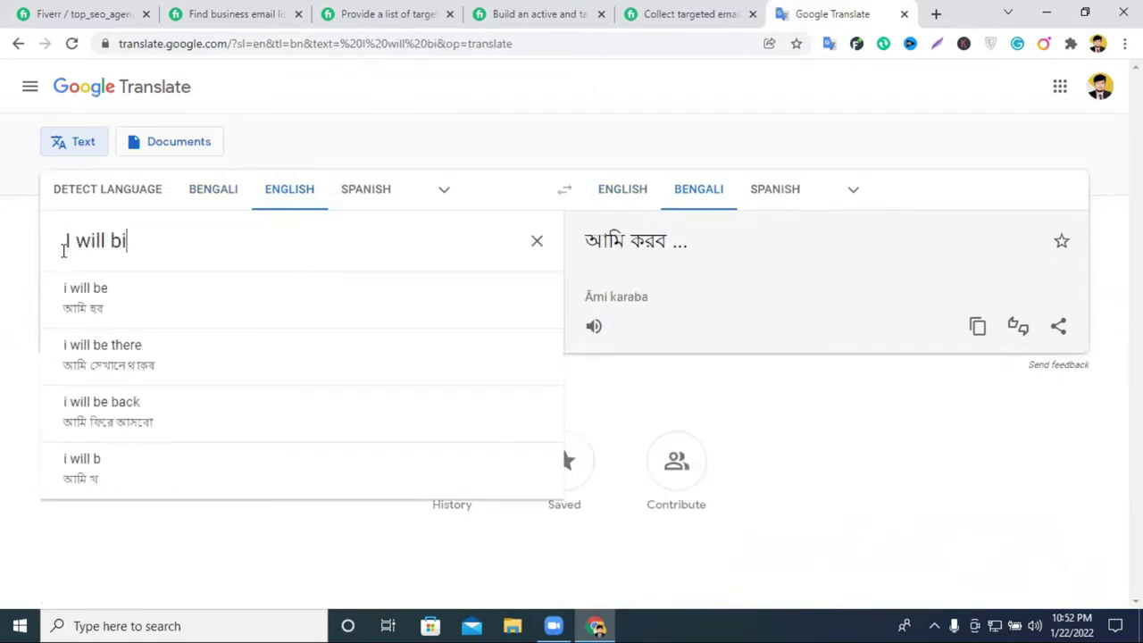
key(BackSpace)
text(uild)
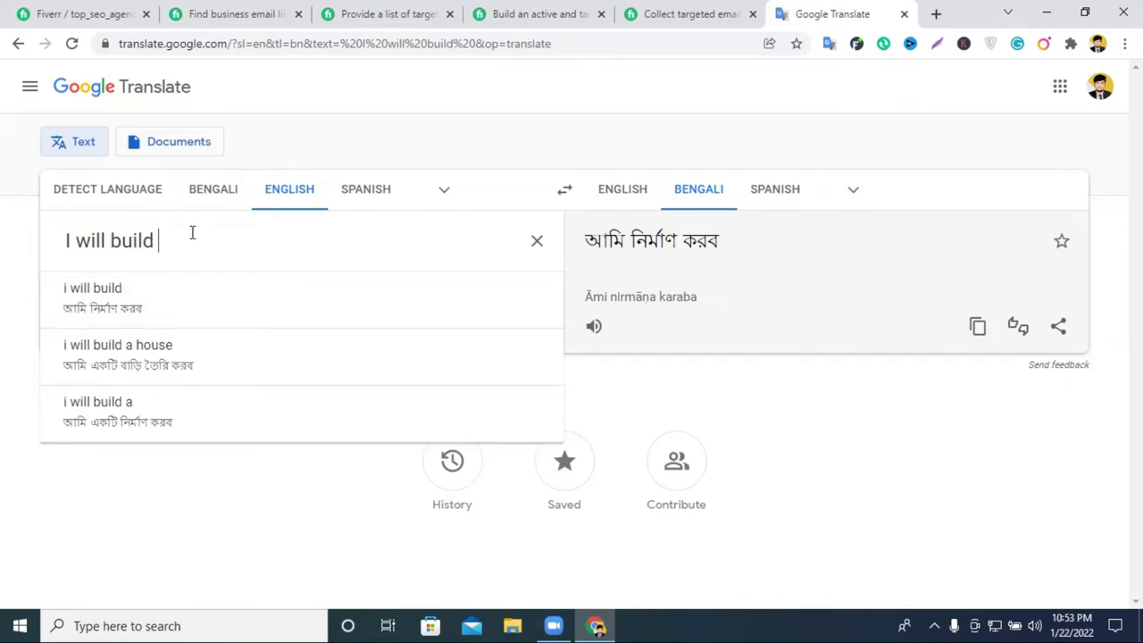
Check the competing USA email list gig's title and add "nice" to the draft title.
click(539, 10)
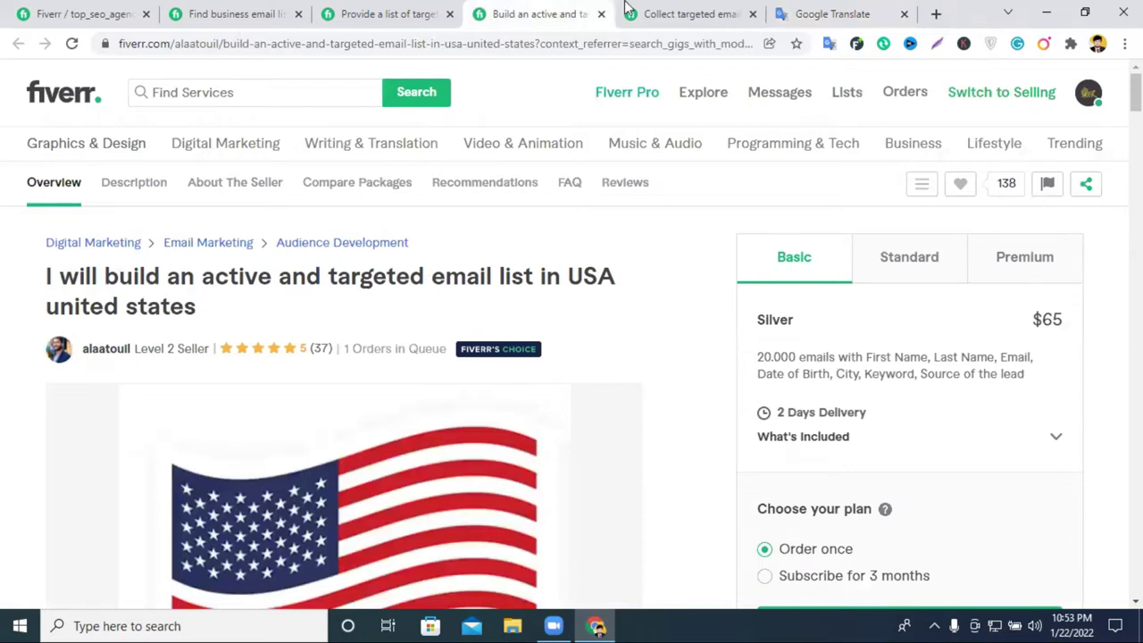
click(831, 12)
text(nice)
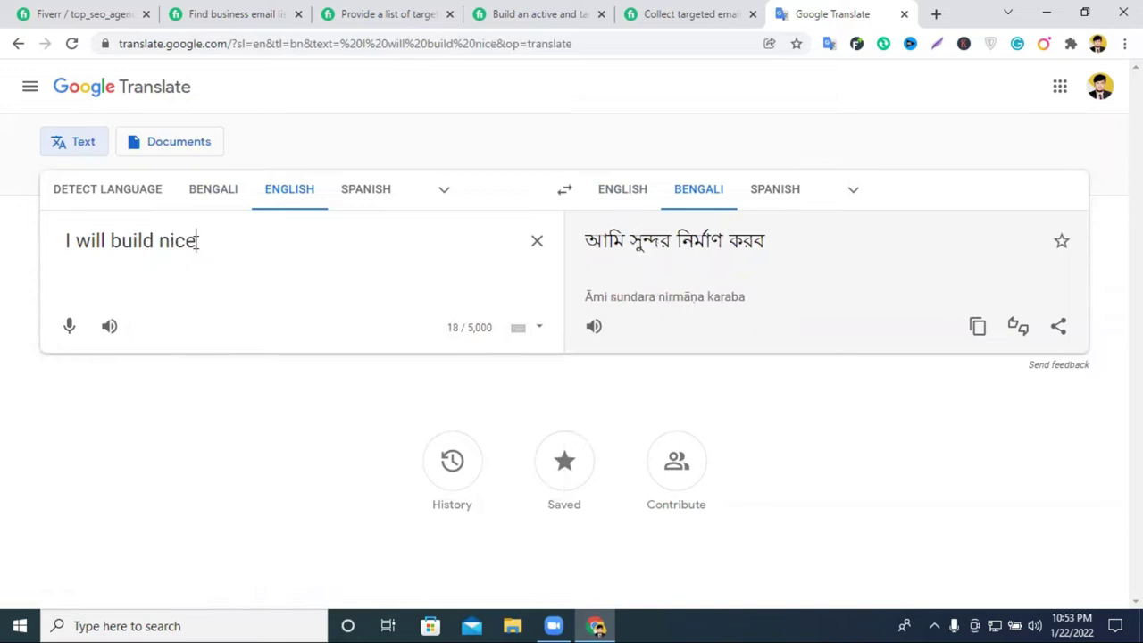
Copy "targeted email list" from the USA email list gig's title into the draft title and follow it with "and".
click(571, 10)
drag(328, 277, 539, 282)
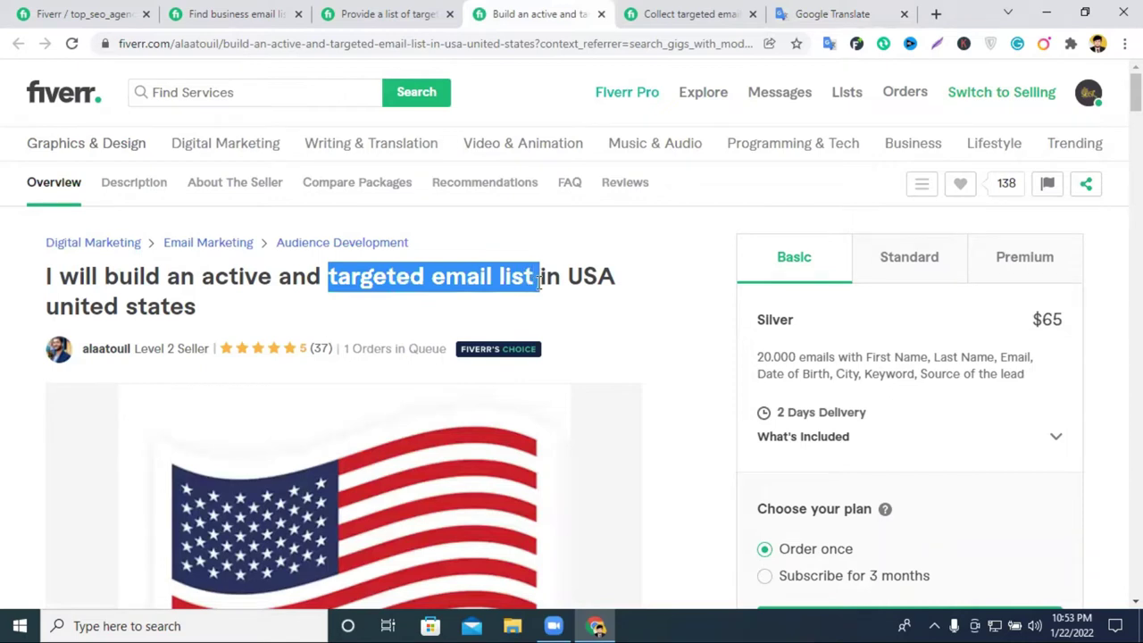
right_click(533, 278)
click(579, 293)
click(808, 13)
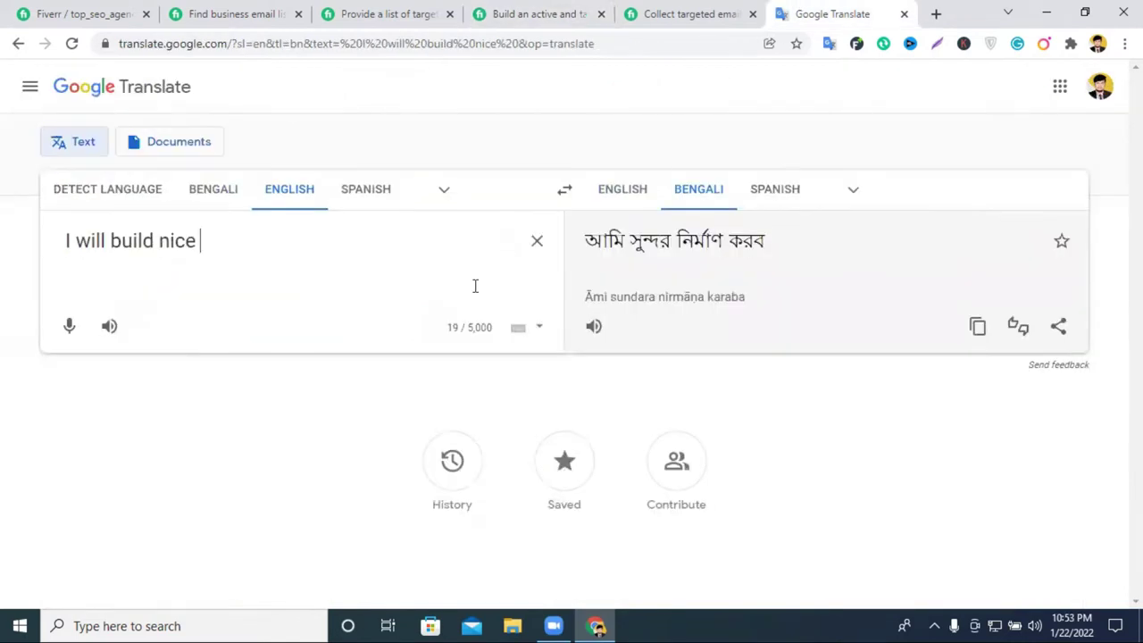
key(ctrl+v)
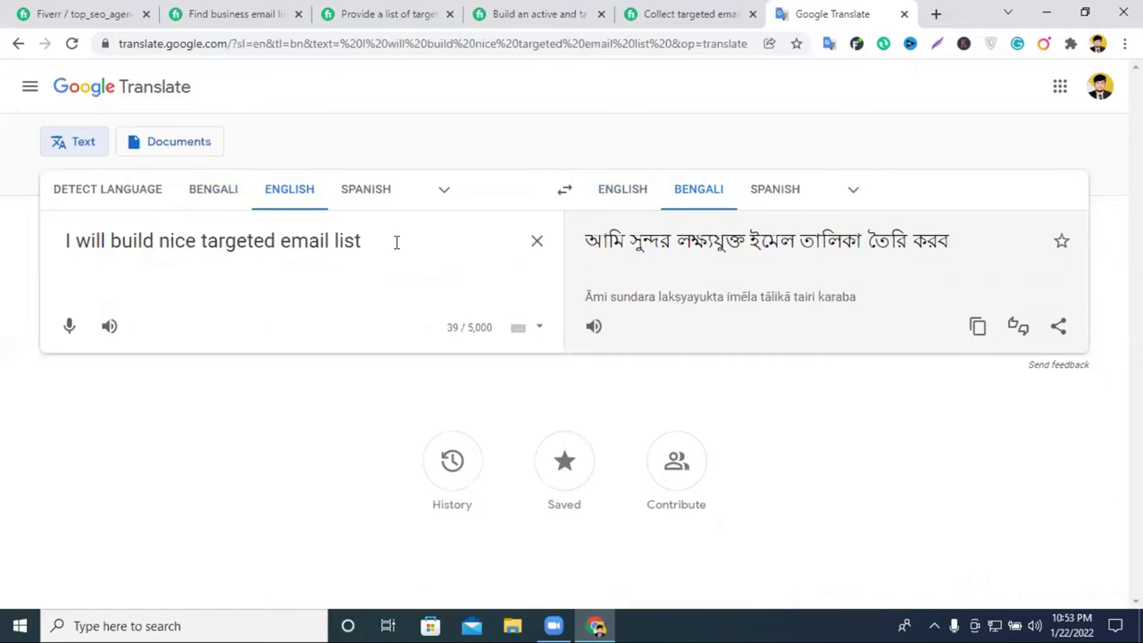
text(and)
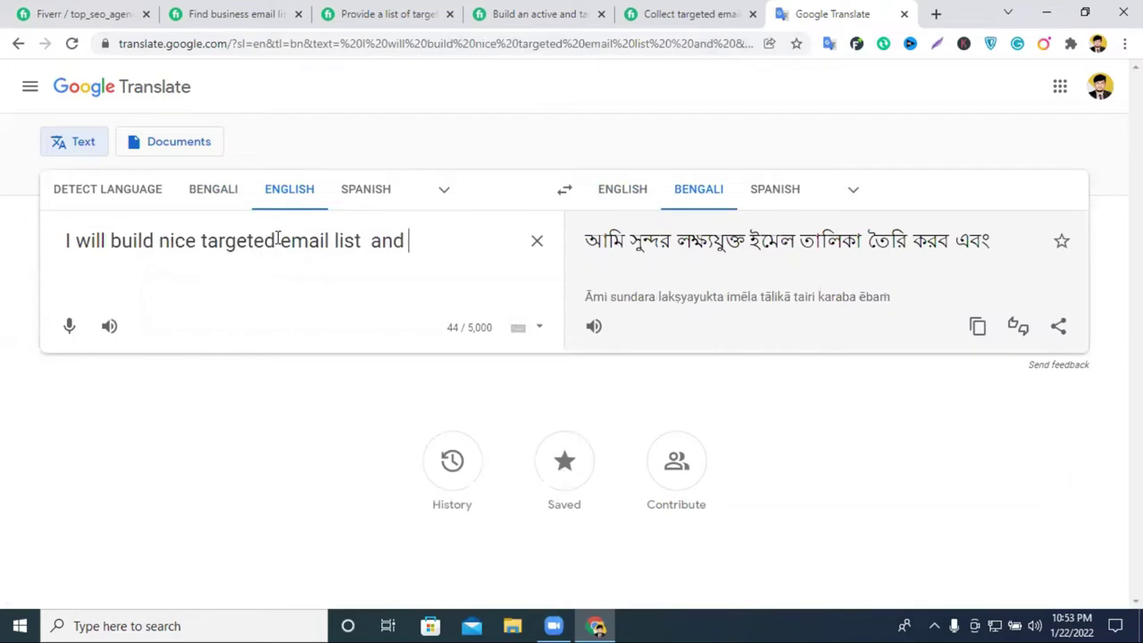
Compare the competing gigs' titles and append "collect targeted", copied from the Mailchimp service gig's title, to the draft title.
drag(291, 240, 372, 241)
click(444, 9)
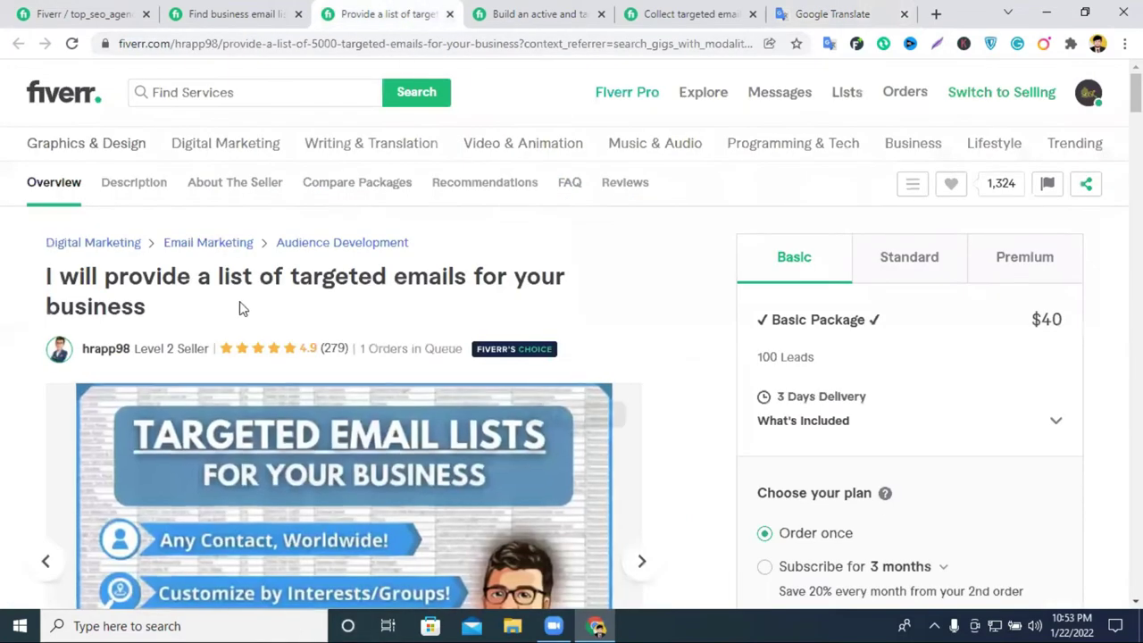
click(256, 12)
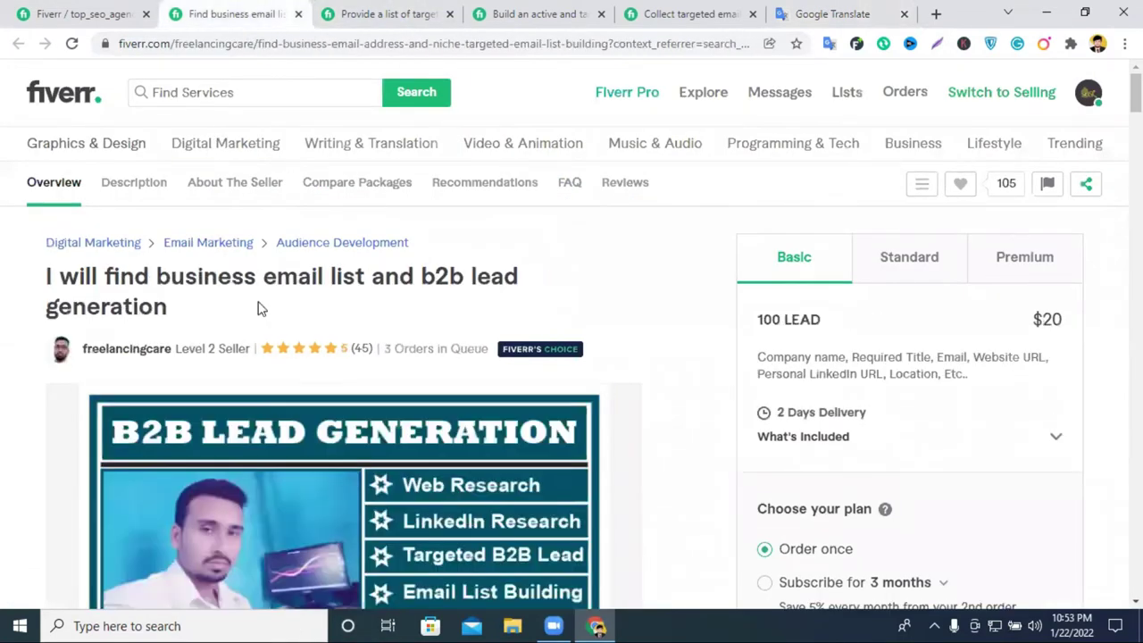
click(413, 9)
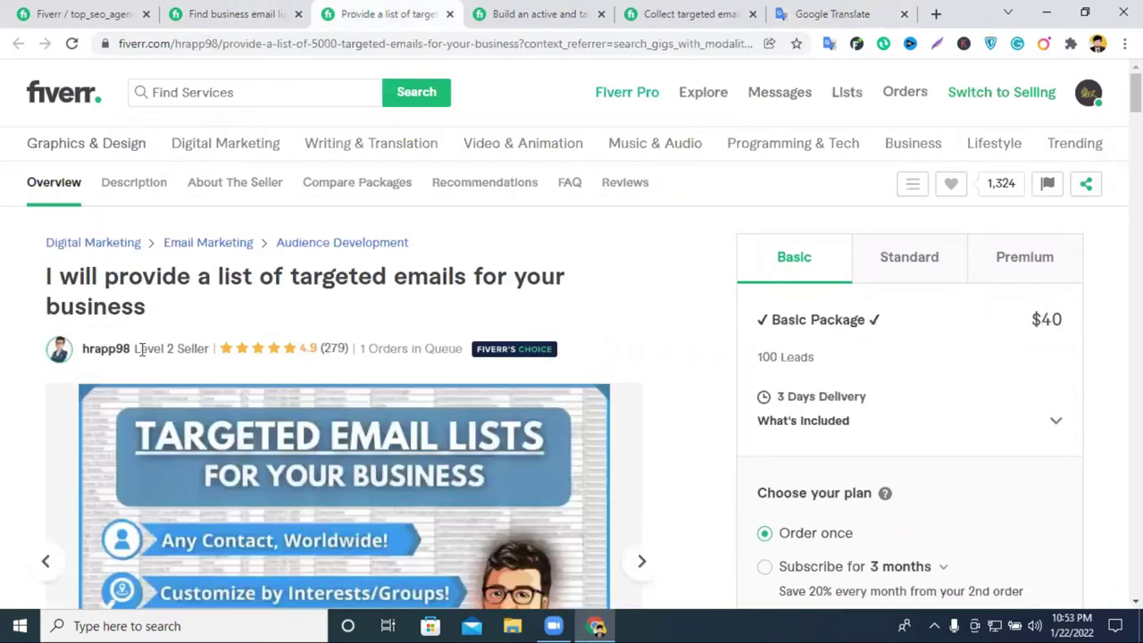
click(591, 9)
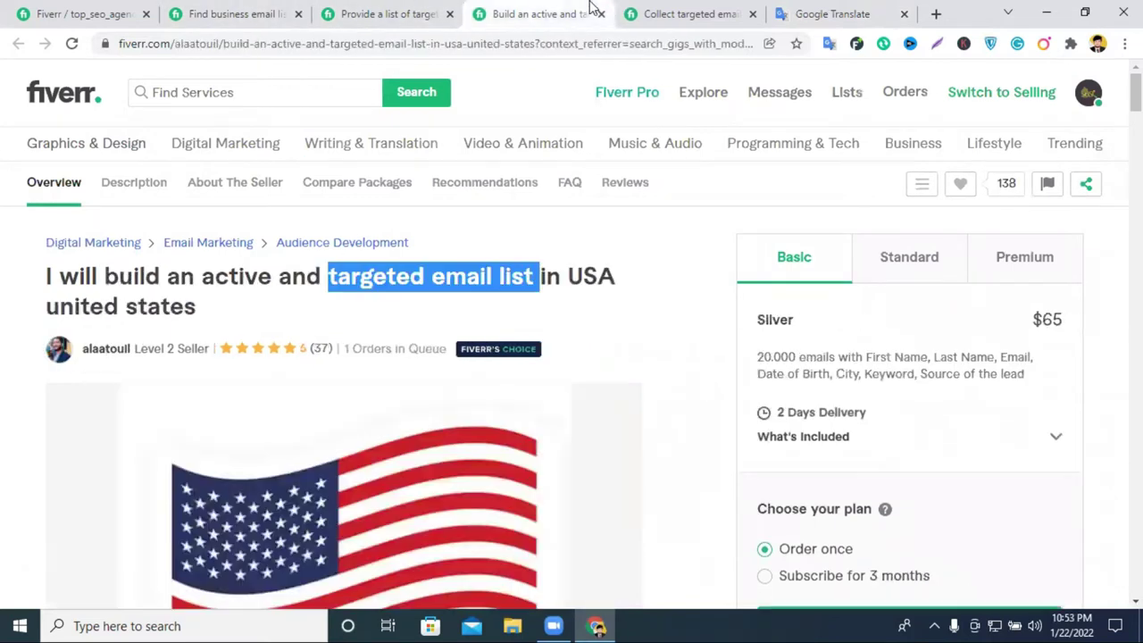
click(673, 11)
drag(105, 192, 284, 193)
right_click(284, 192)
click(346, 200)
click(799, 14)
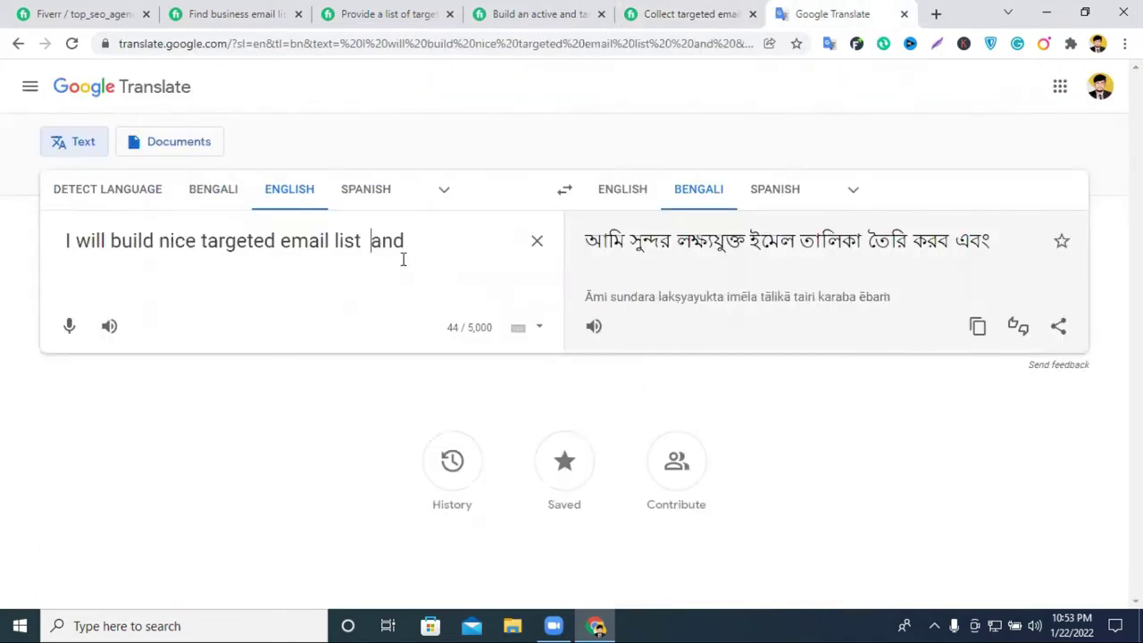
key(ctrl+v)
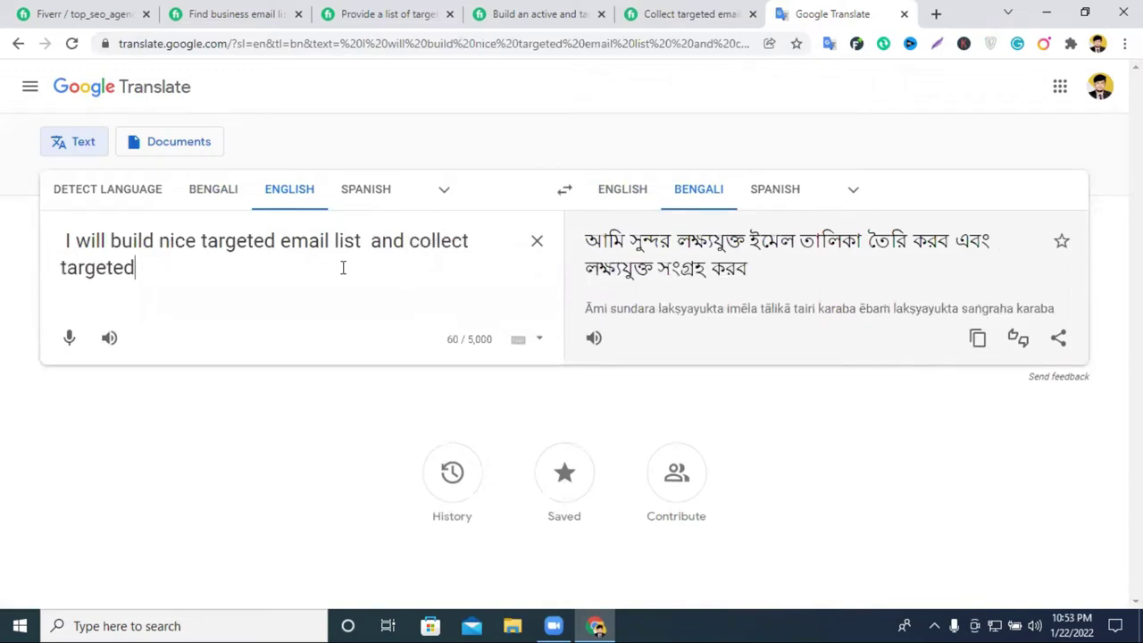
Add "real audience" to the draft title and accept the suggested correction that uses "niche" and "audience".
text(real)
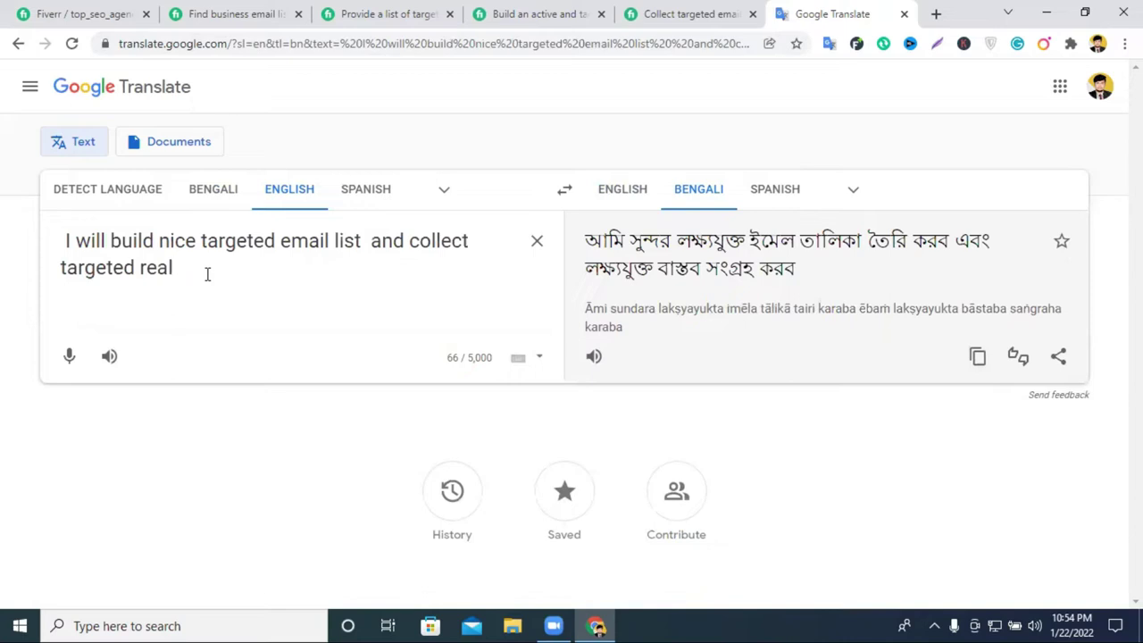
text(audi)
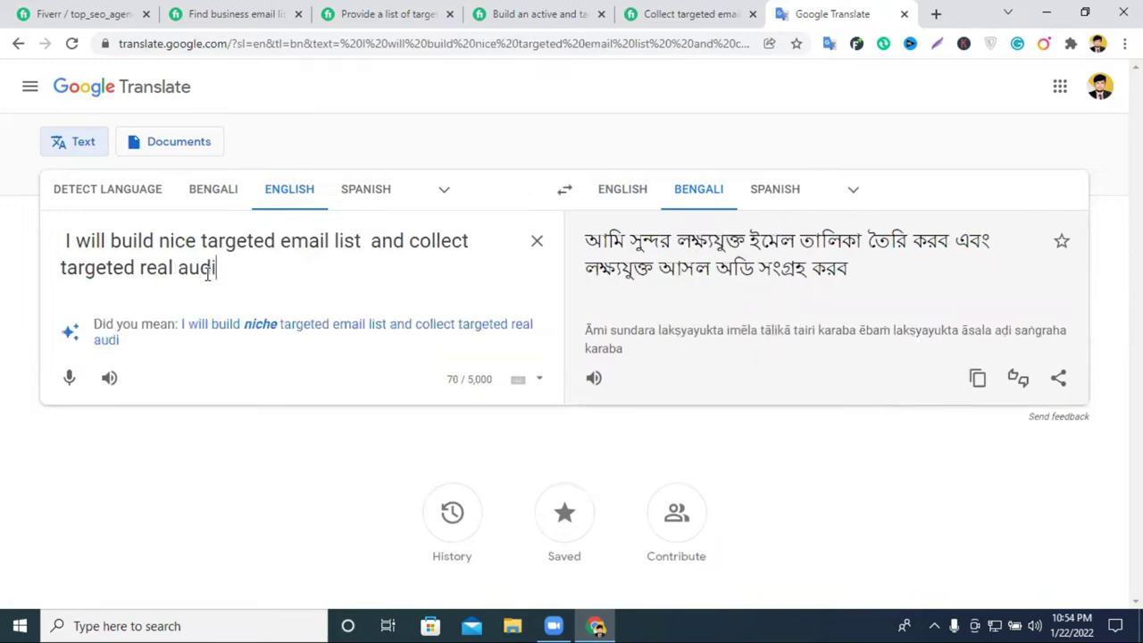
text(ne)
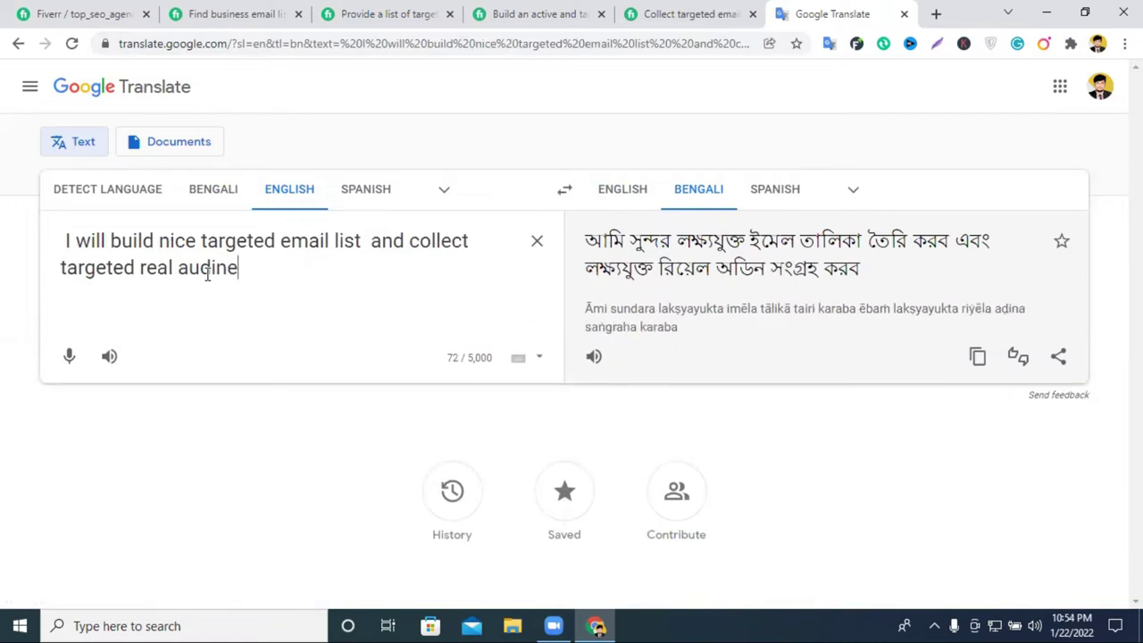
text(nce)
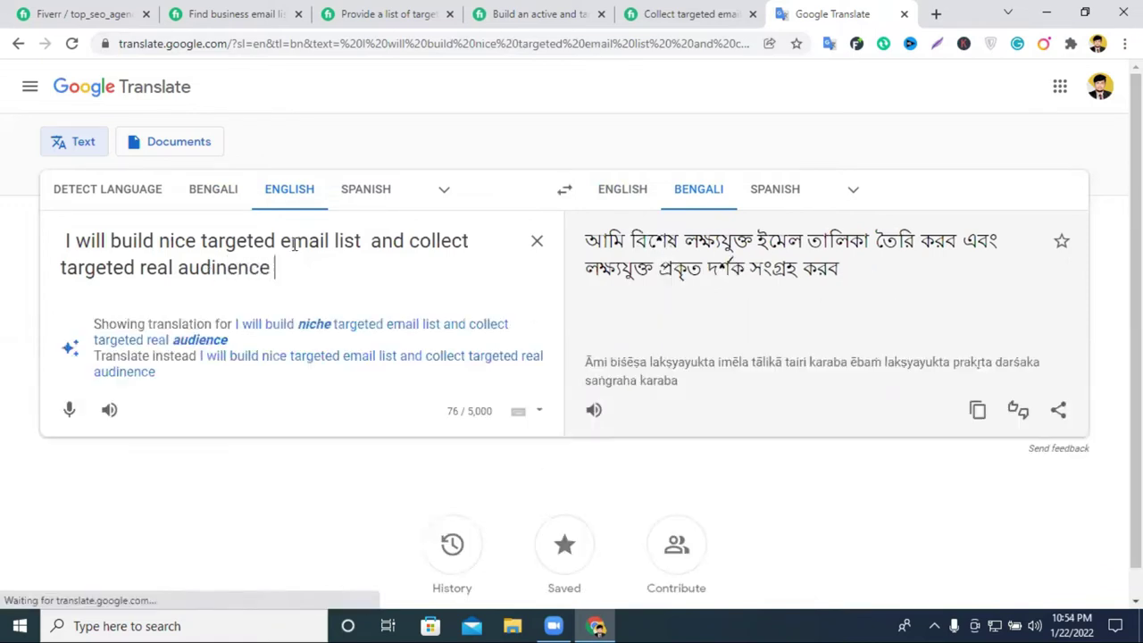
click(259, 329)
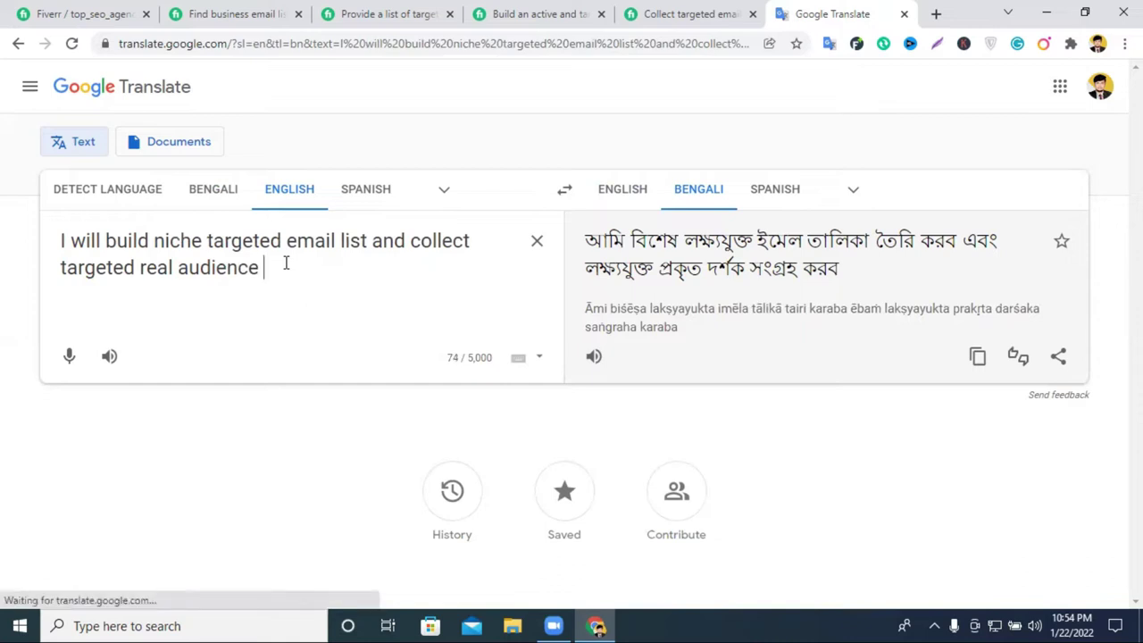
Extend the draft title with "active email" after "real audience".
text(act)
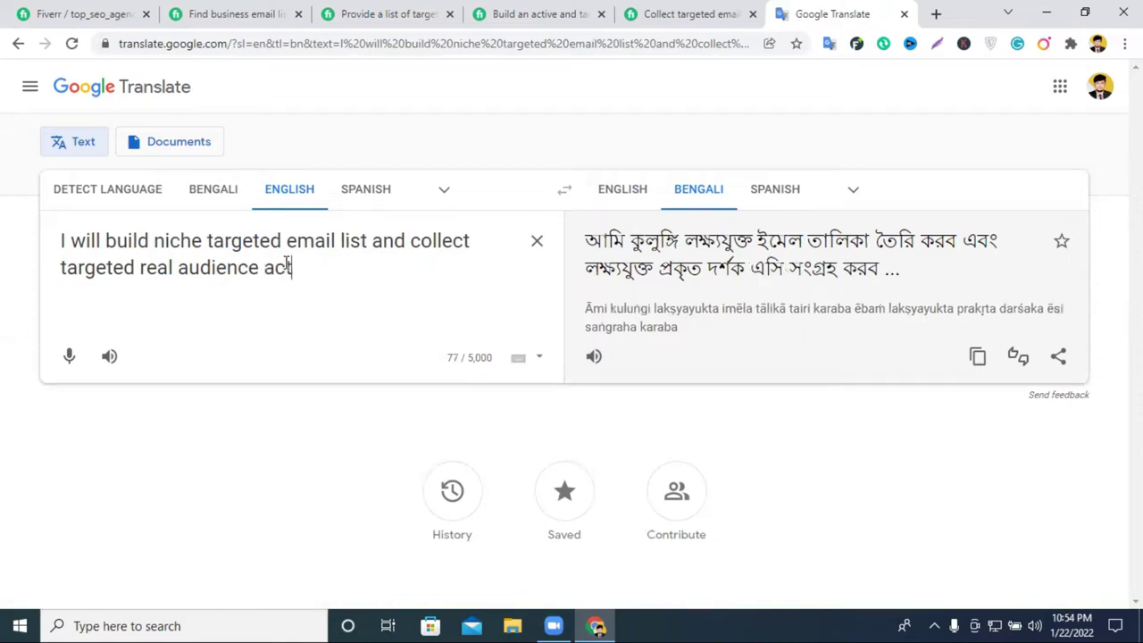
text(ive mail)
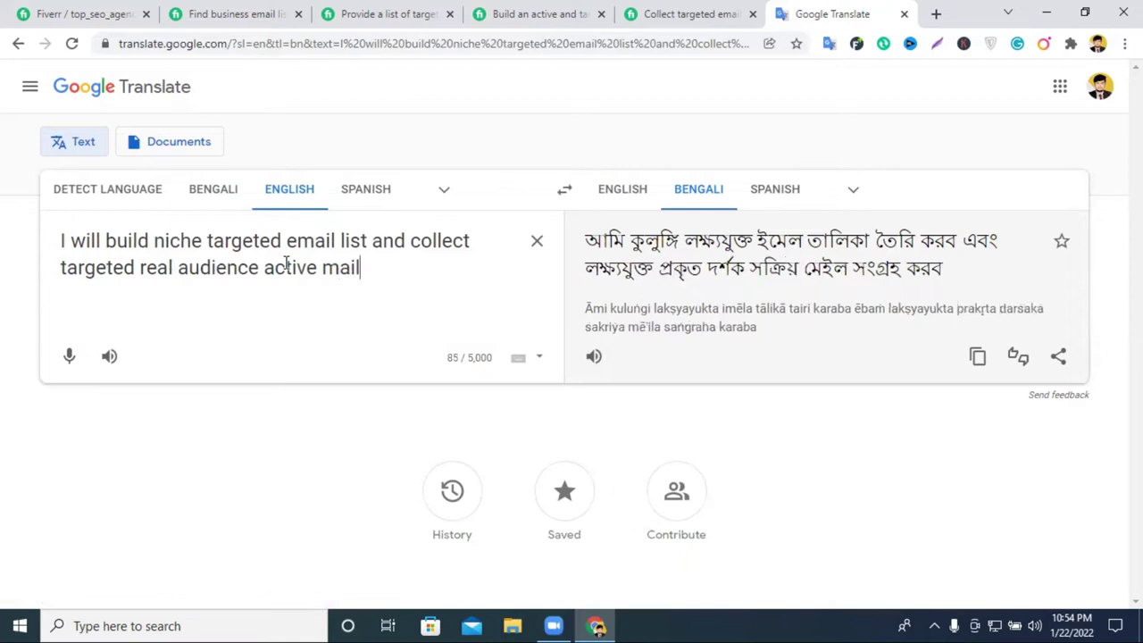
click(324, 268)
text(e)
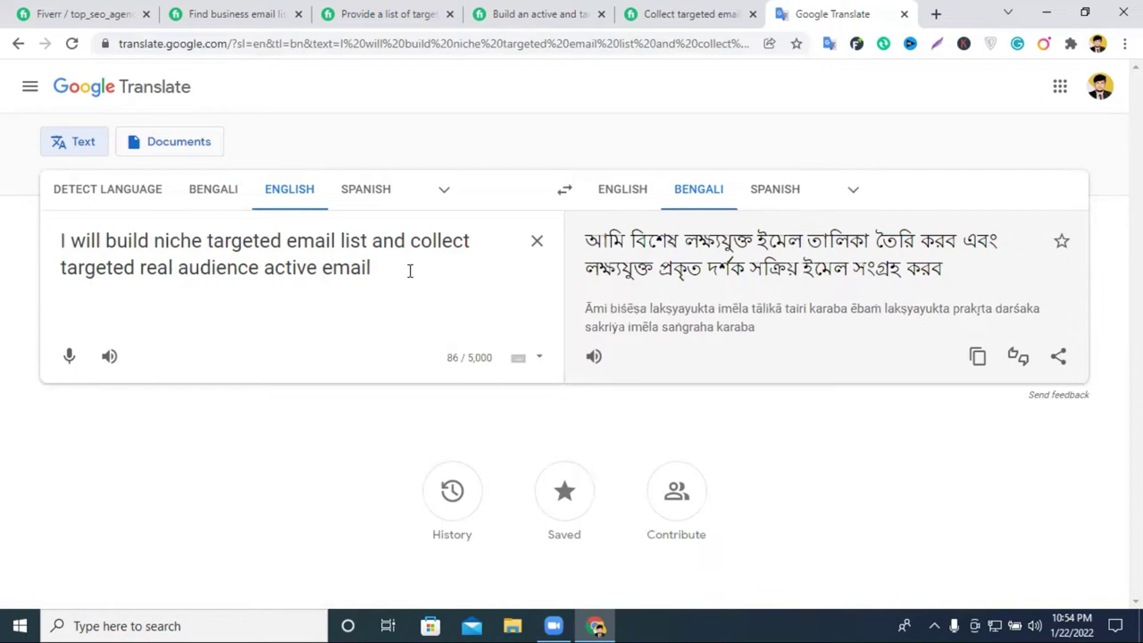
Check the draft title against its Bengali translation and set the source language to automatic detection.
drag(373, 234, 407, 234)
click(394, 268)
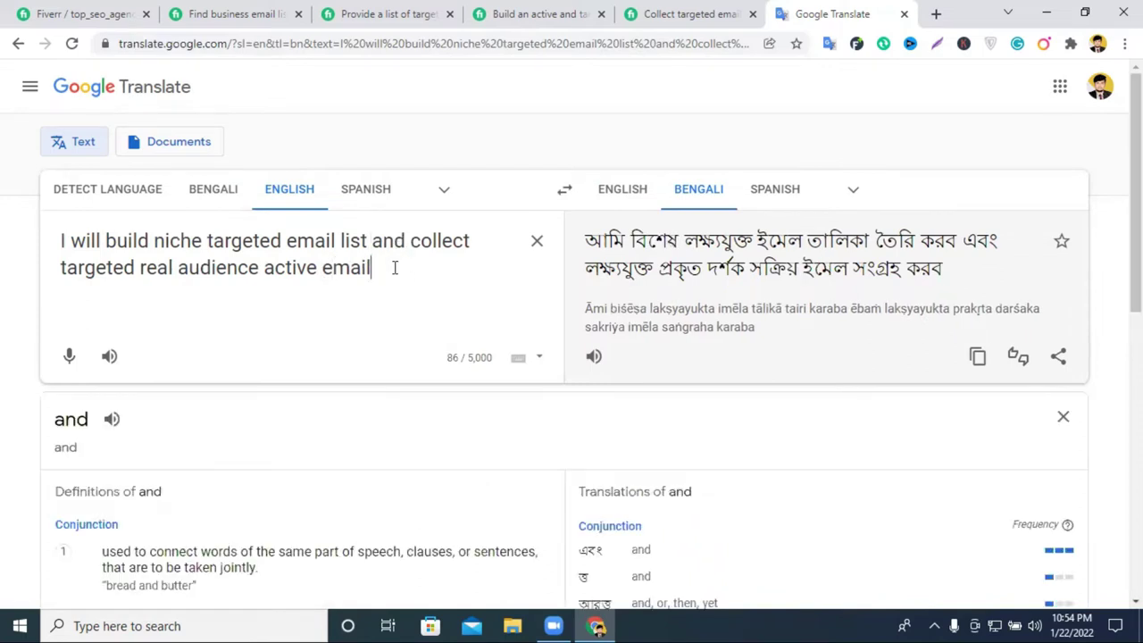
key(ctrl+a)
click(518, 297)
key(ctrl+a)
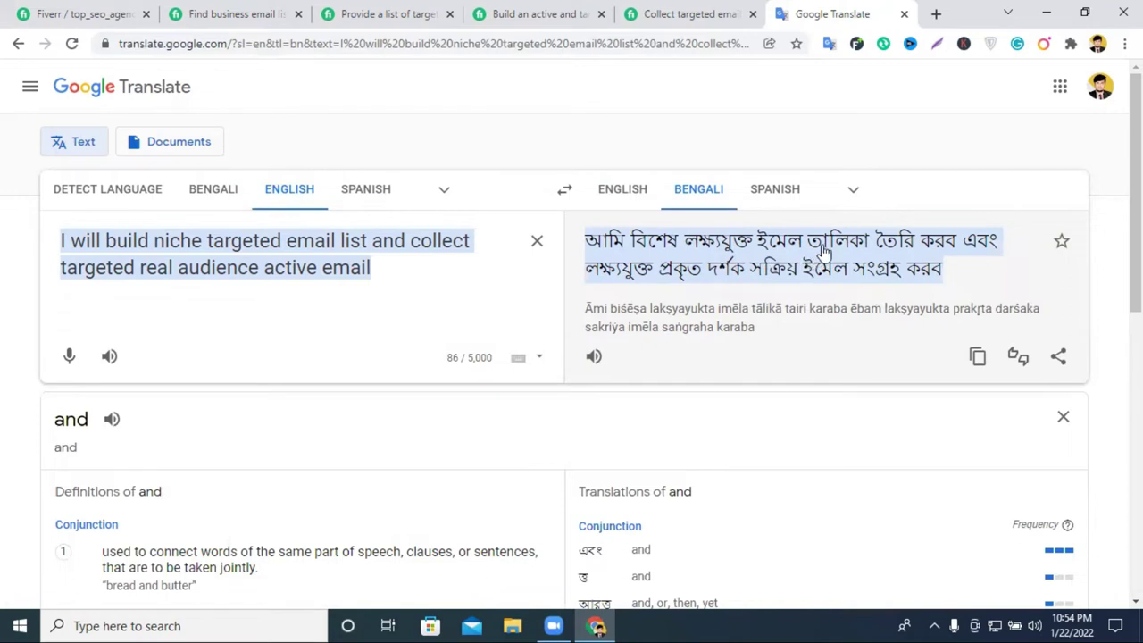
click(658, 306)
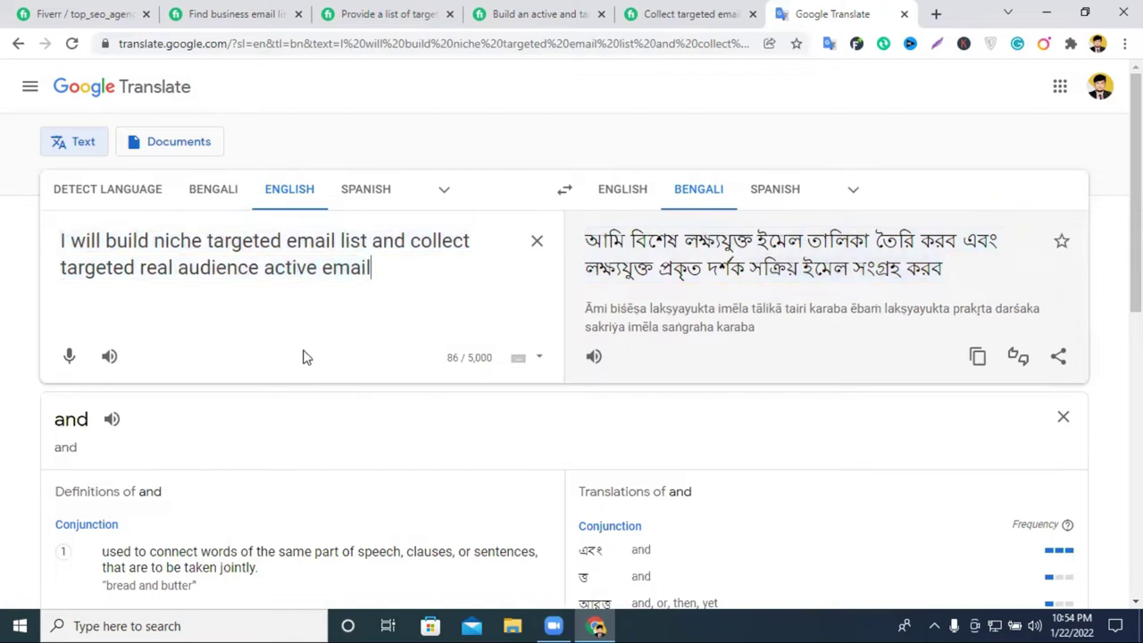
click(104, 192)
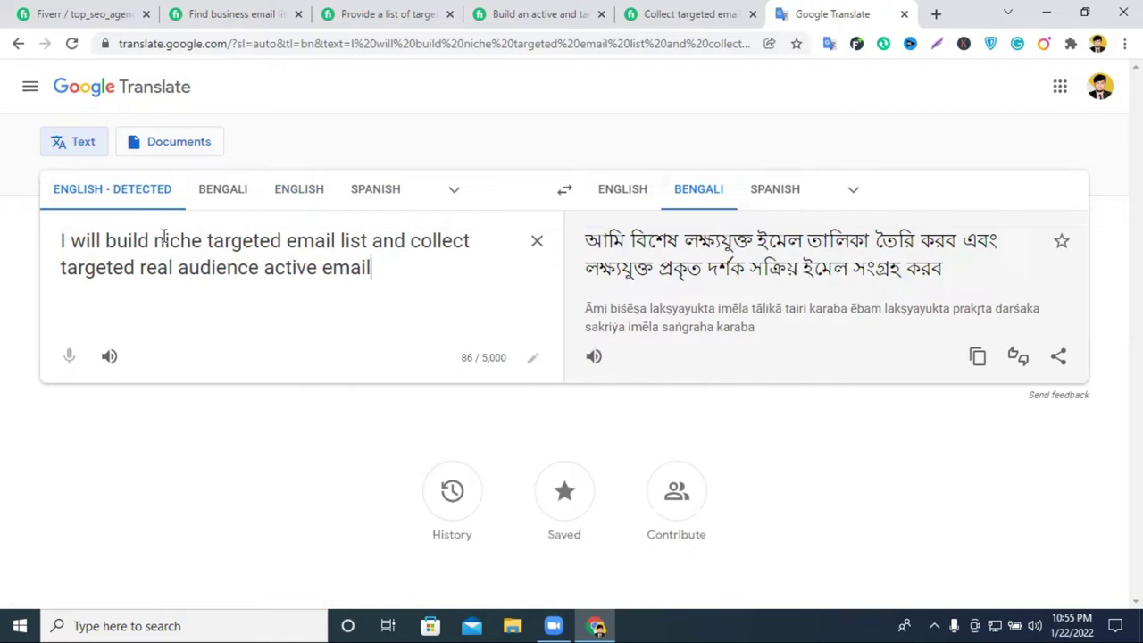
Raise the system volume.
key(XF86AudioRaiseVolume)
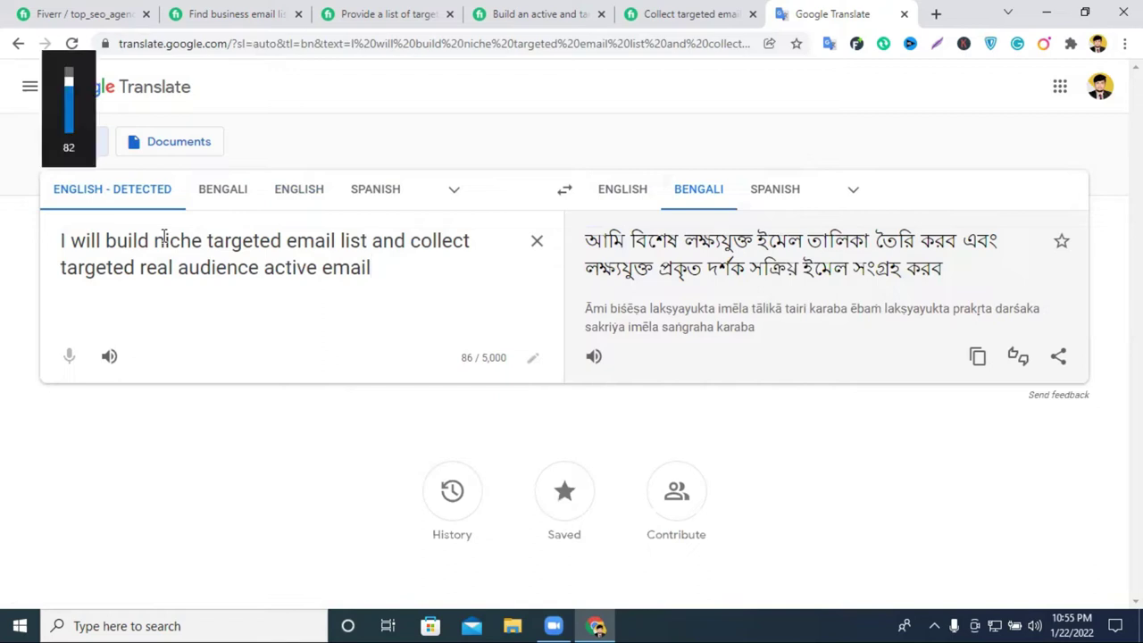
key(XF86AudioRaiseVolume)
key(XF86AudioRaiseVolume)
key(XF86AudioRaiseVolume)
key(XF86AudioRaiseVolume)
key(XF86AudioRaiseVolume)
key(XF86AudioRaiseVolume)
key(XF86AudioRaiseVolume)
key(XF86AudioRaiseVolume)
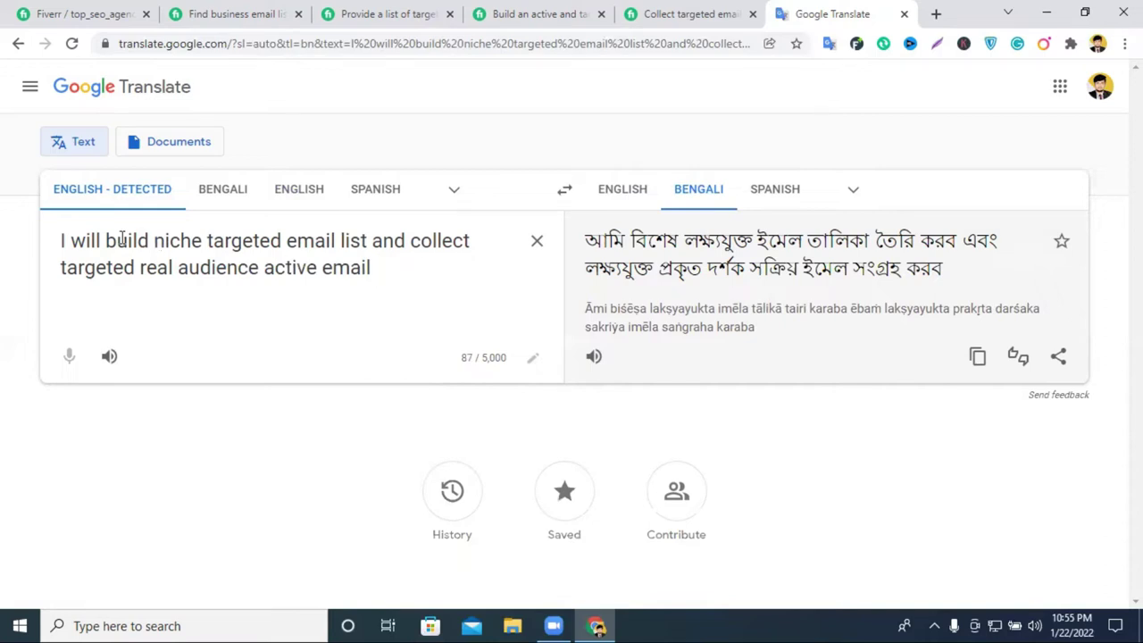
Review the "build niche targeted email list" part of the draft title for its keywords.
drag(106, 240, 347, 241)
click(207, 240)
drag(70, 239, 244, 246)
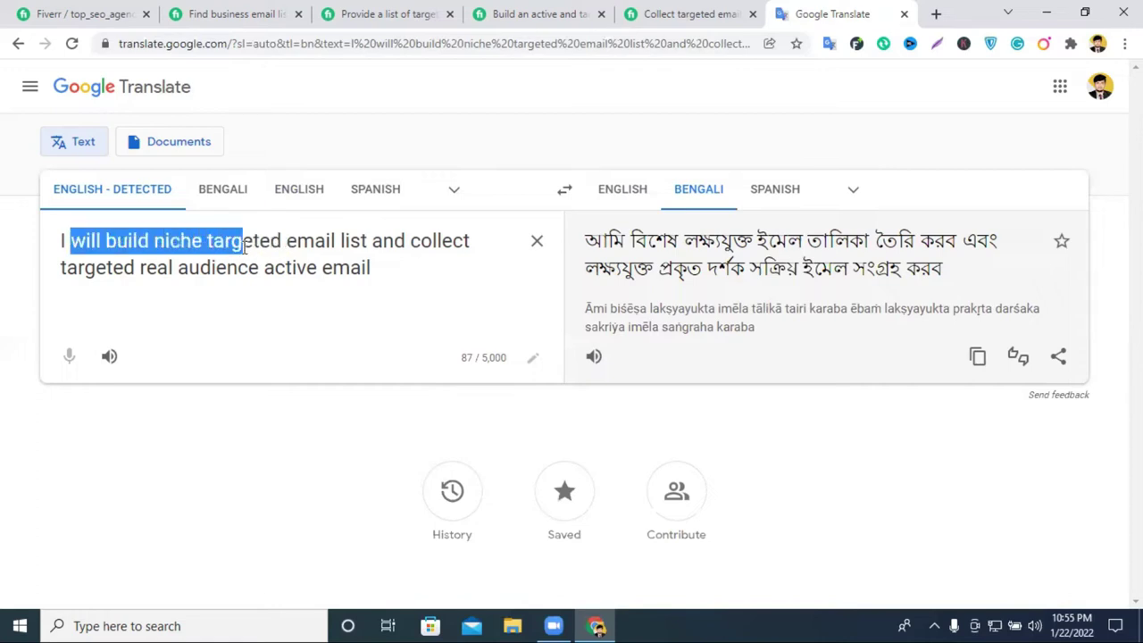
click(287, 241)
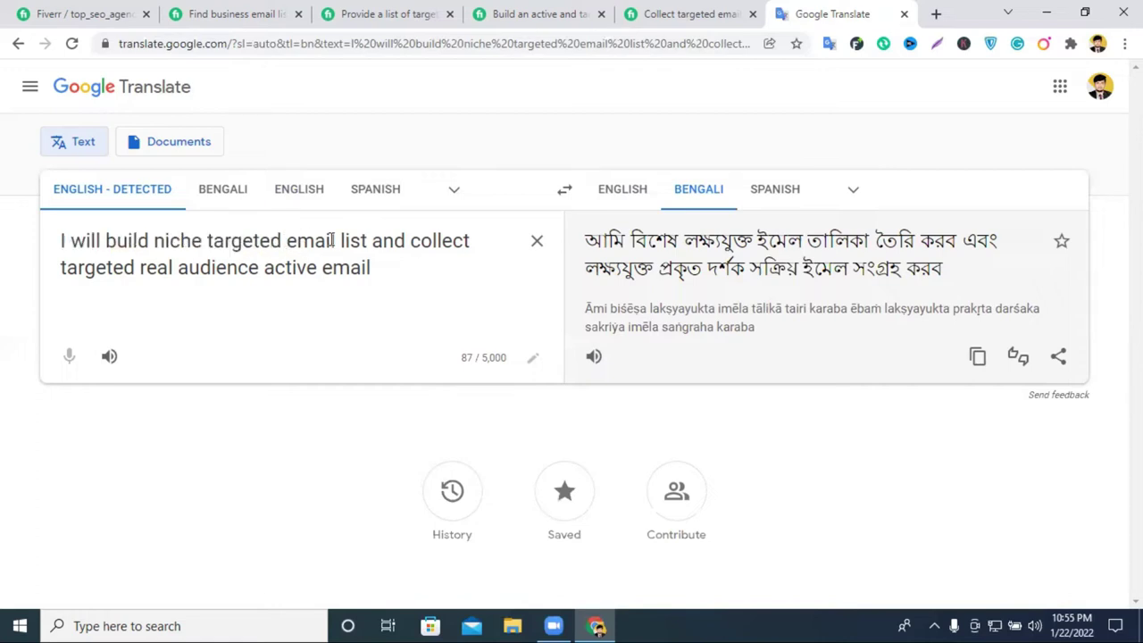
drag(368, 239, 258, 239)
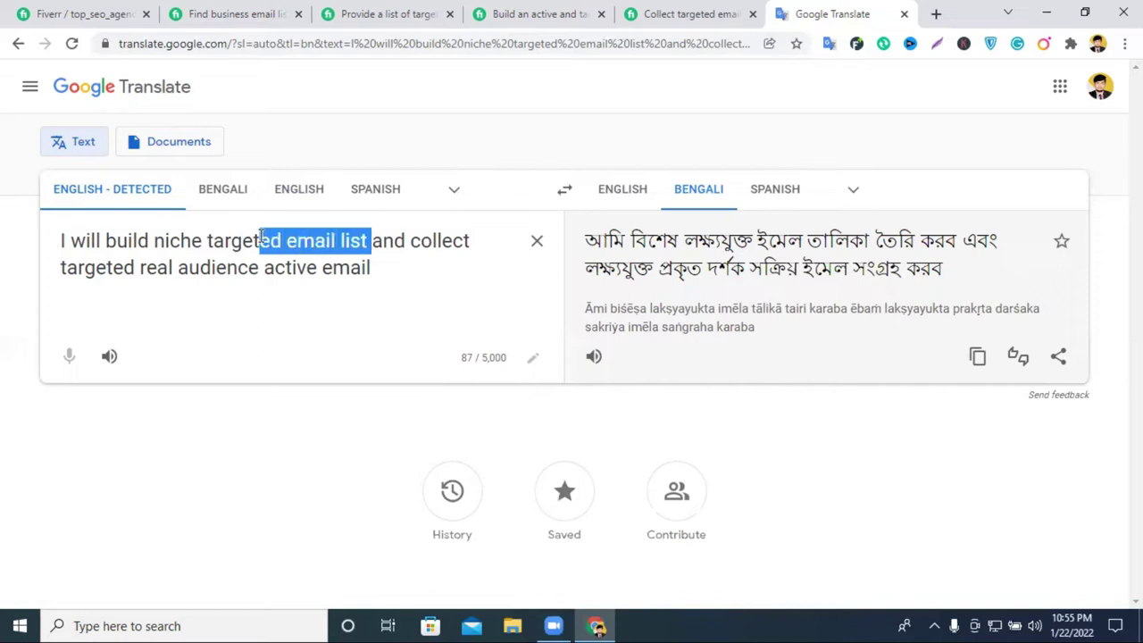
click(412, 235)
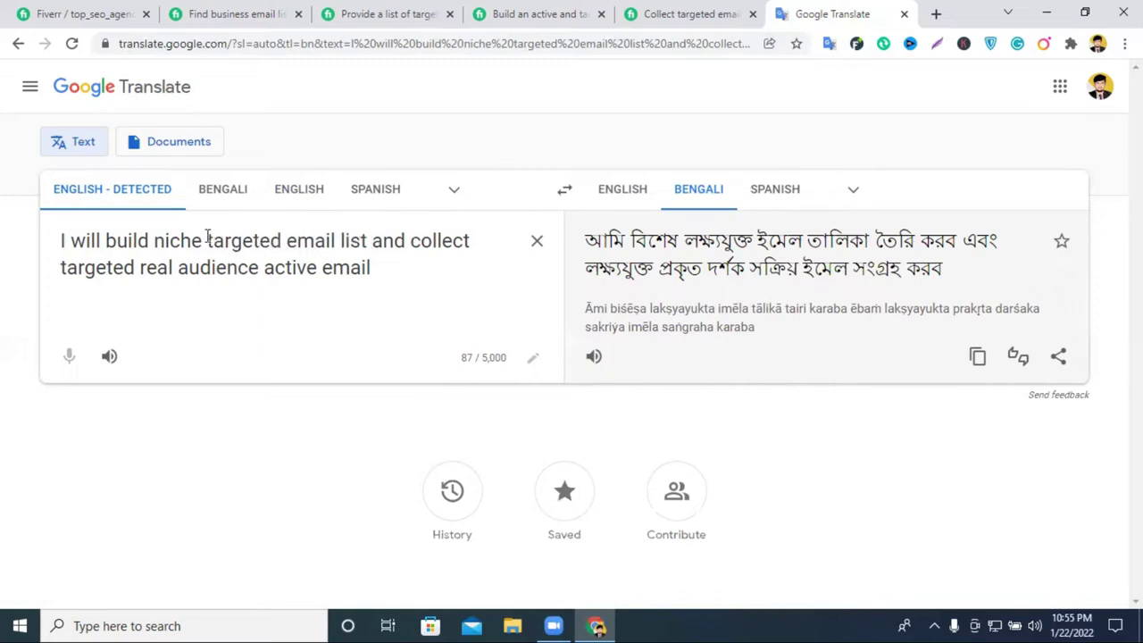
drag(155, 241, 368, 246)
click(313, 241)
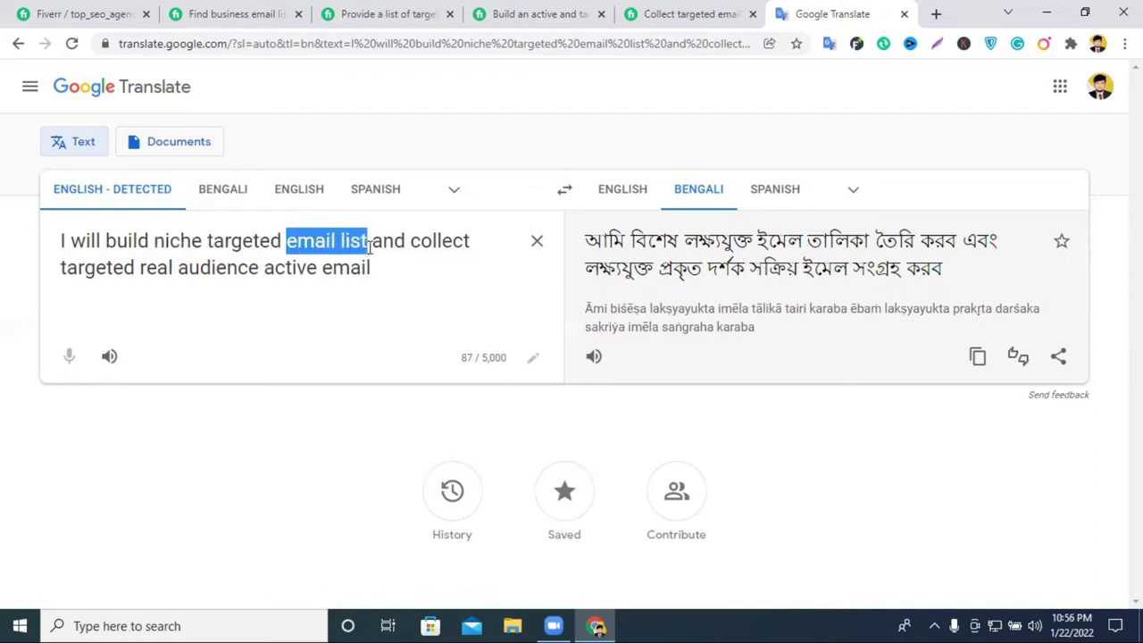
drag(153, 241, 367, 239)
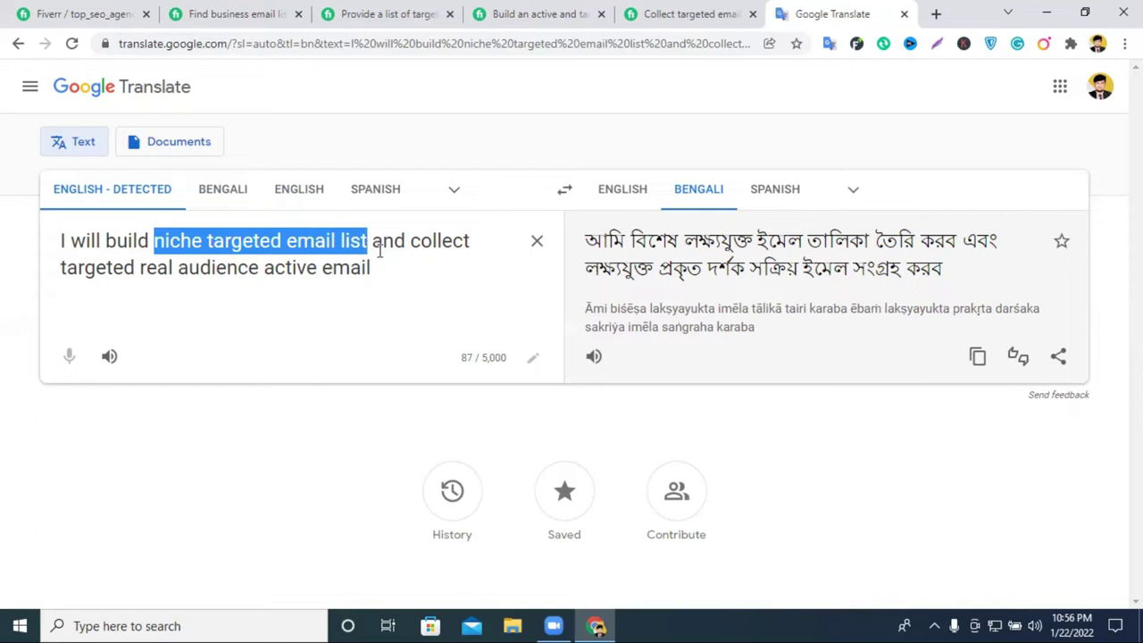
click(405, 270)
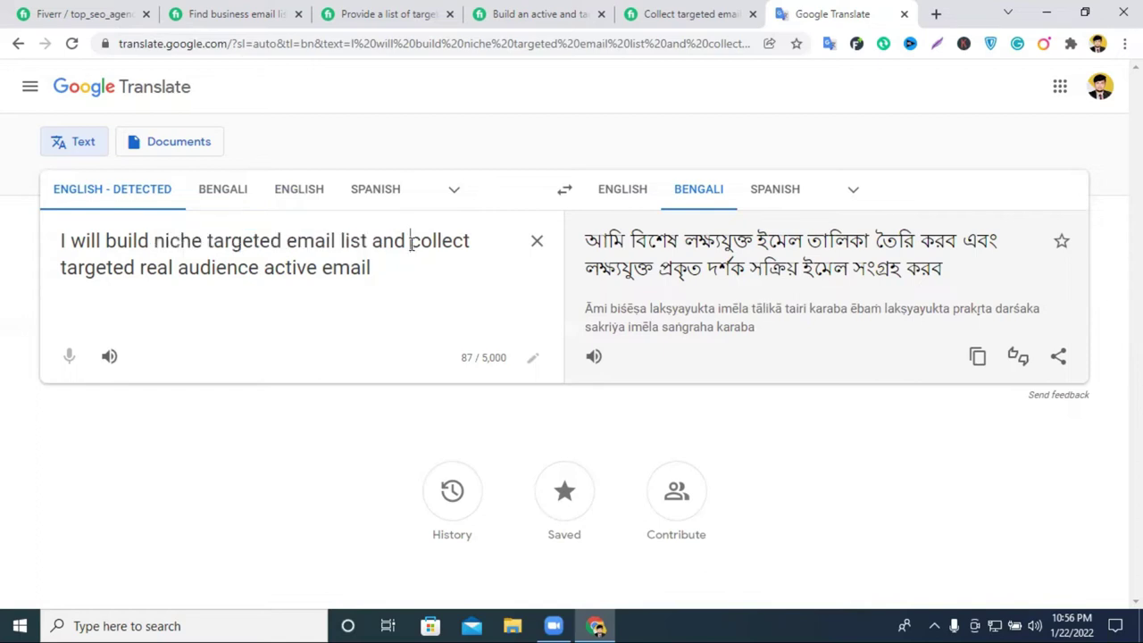
Review the "collect targeted real audience active email" part of the draft title and its character count, and check the gig form and a competing gig.
drag(409, 242, 435, 241)
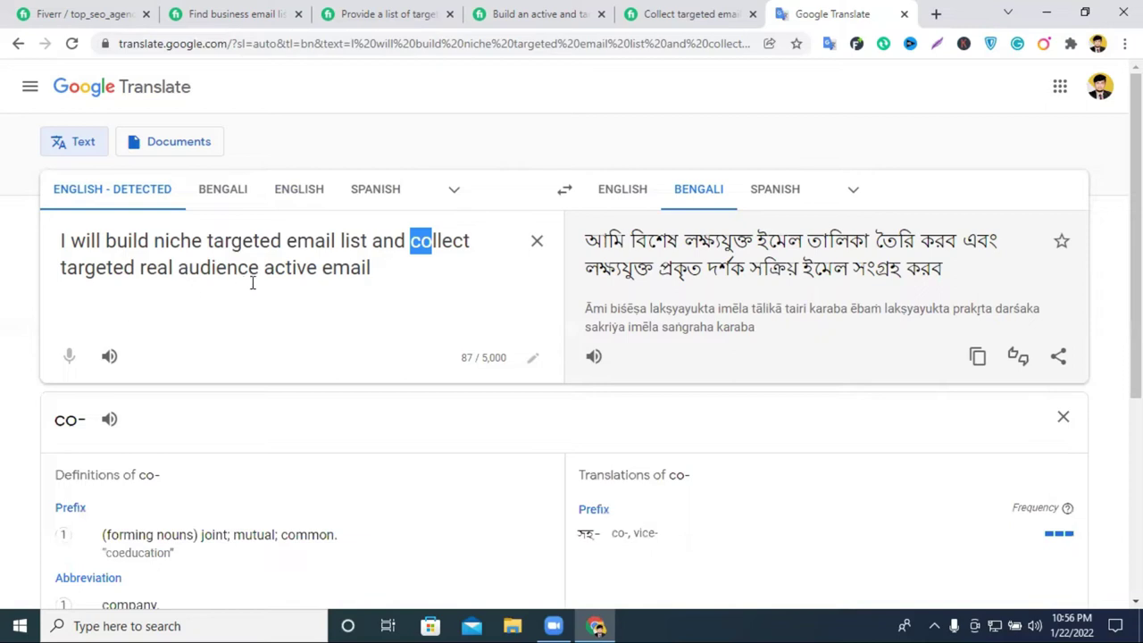
click(452, 283)
drag(410, 239, 403, 280)
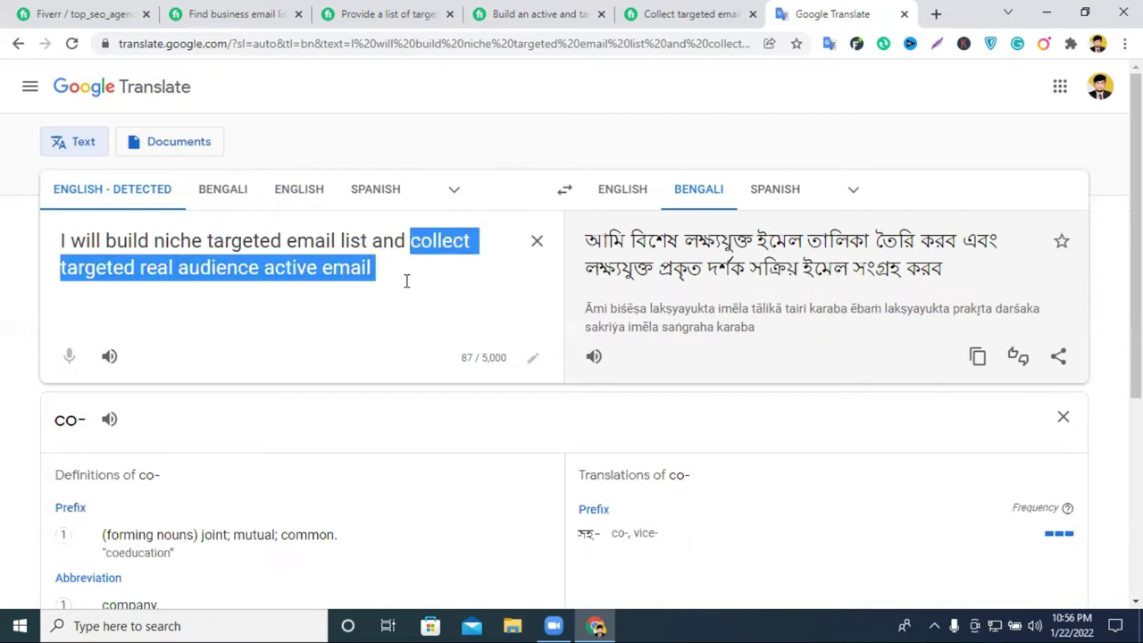
click(432, 245)
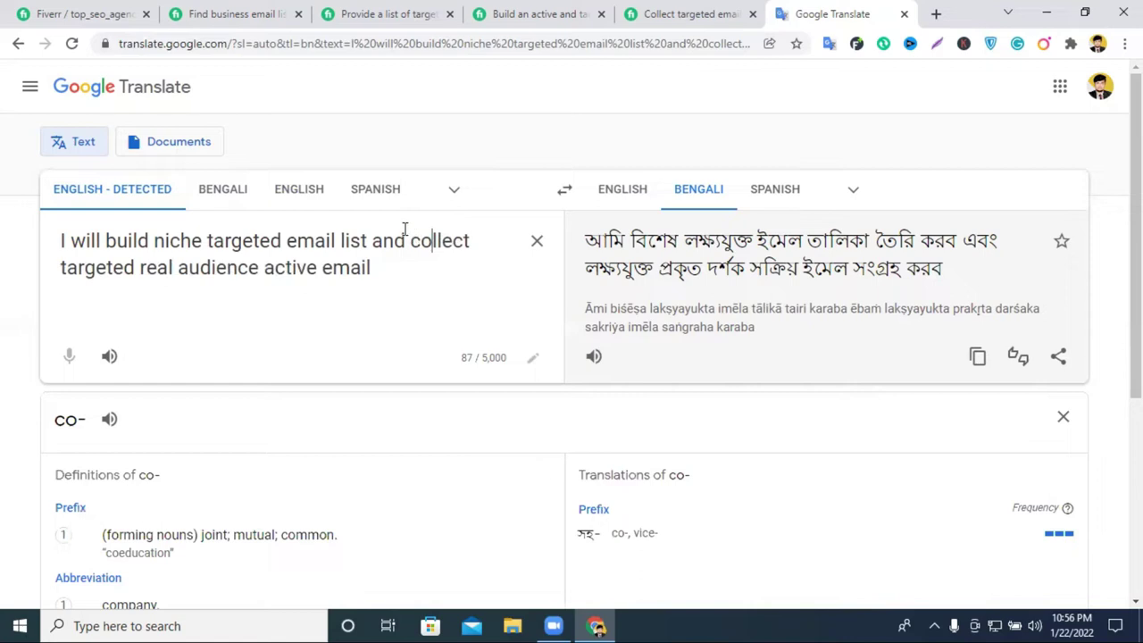
drag(409, 239, 423, 272)
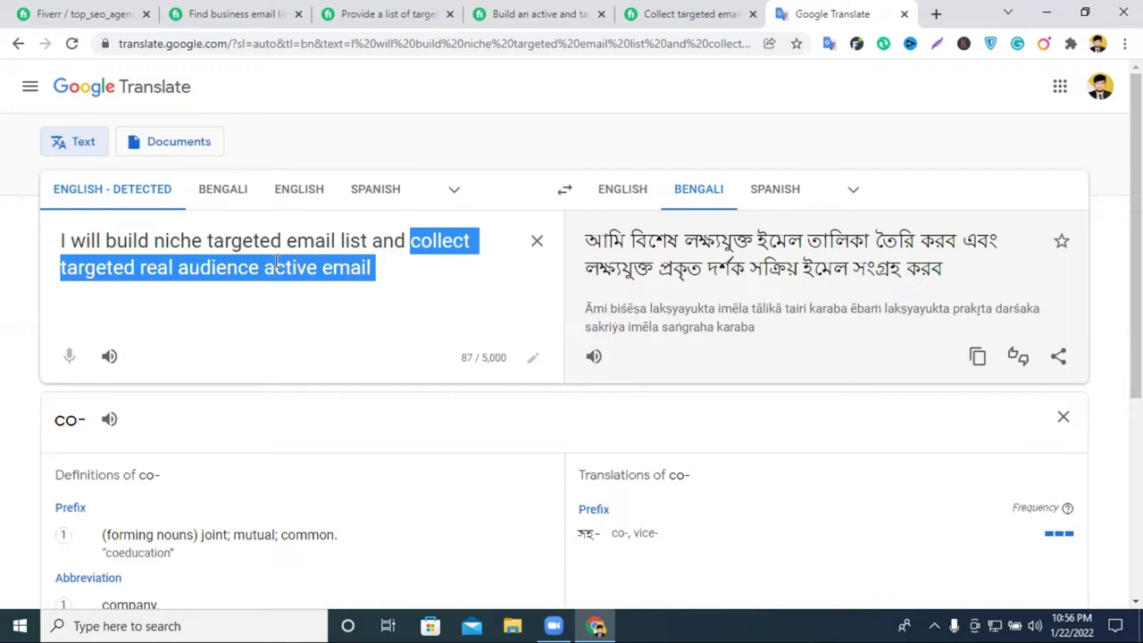
double_click(464, 357)
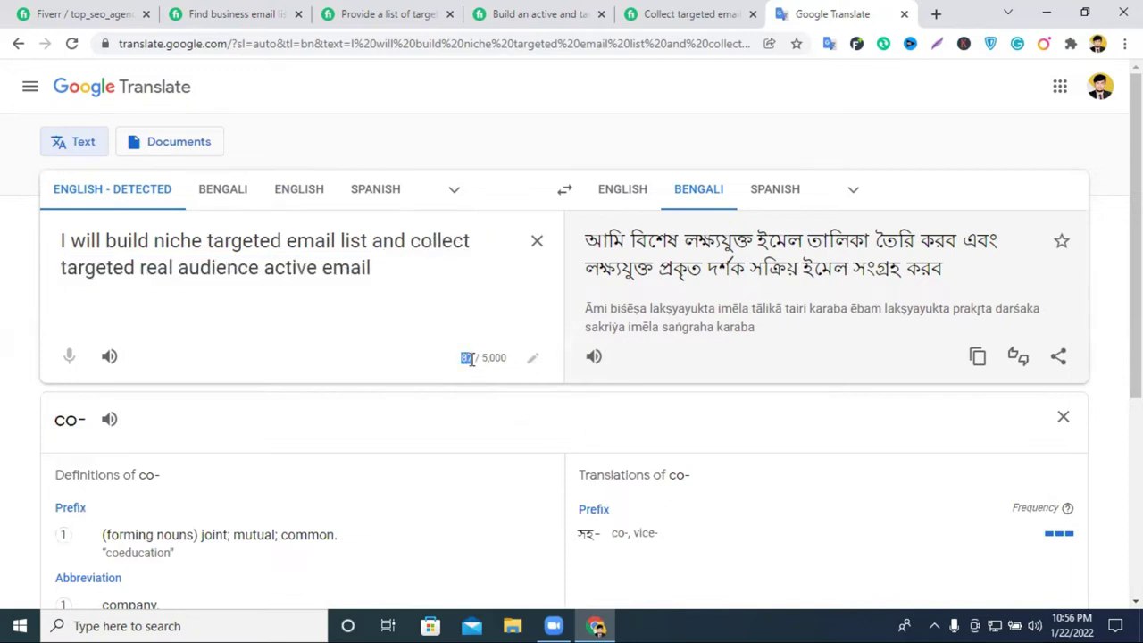
click(470, 359)
drag(100, 243, 401, 270)
click(384, 273)
click(96, 11)
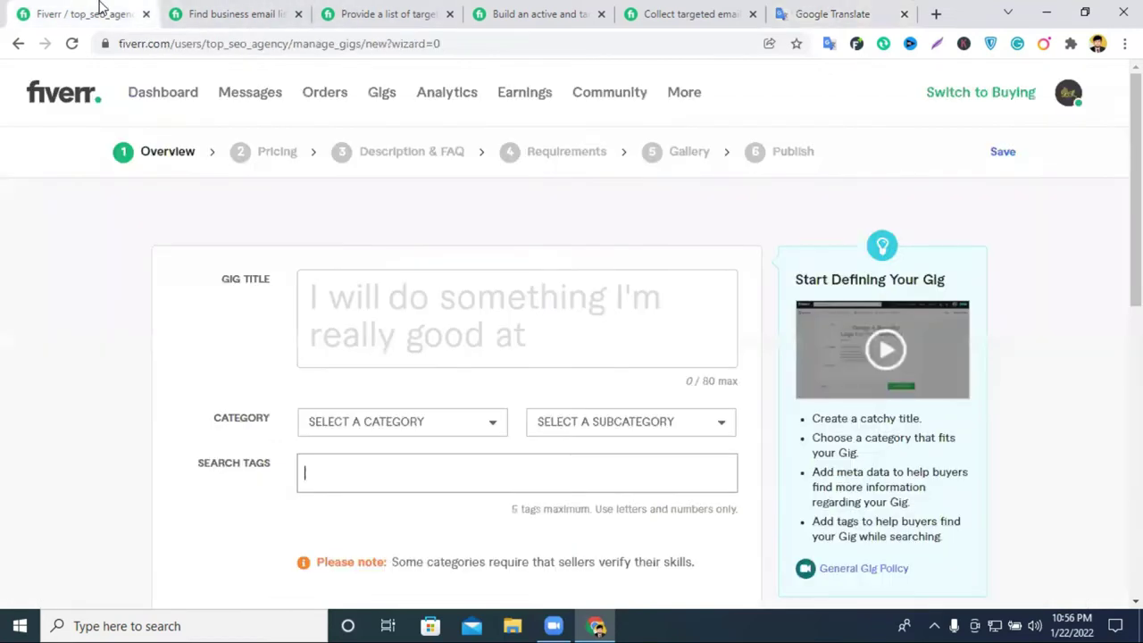
click(221, 11)
click(393, 13)
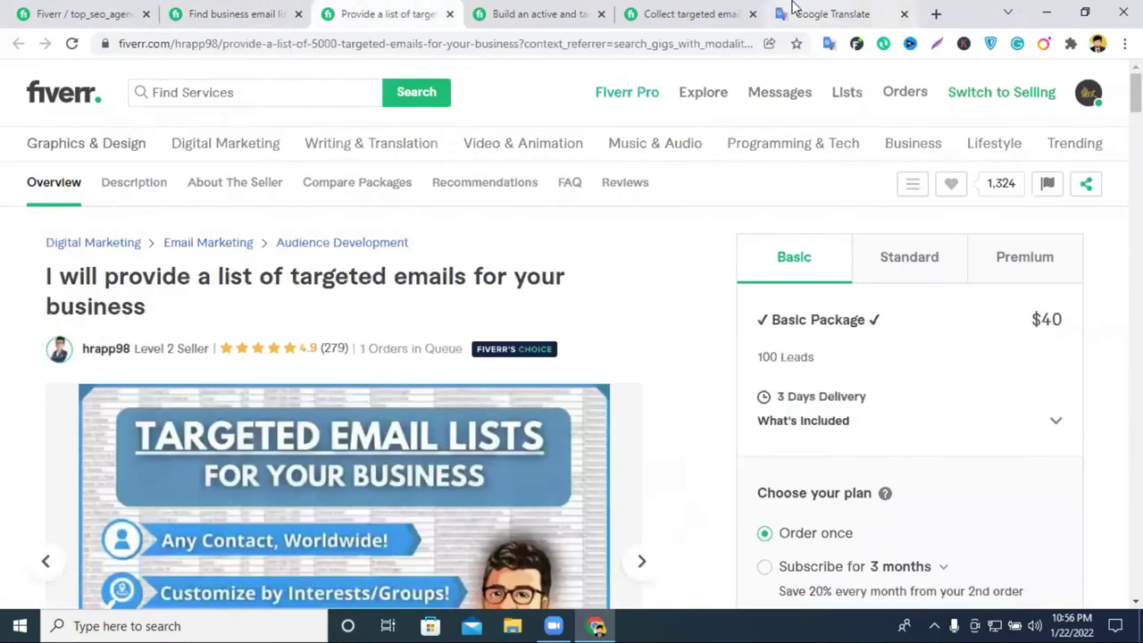
click(794, 12)
click(240, 267)
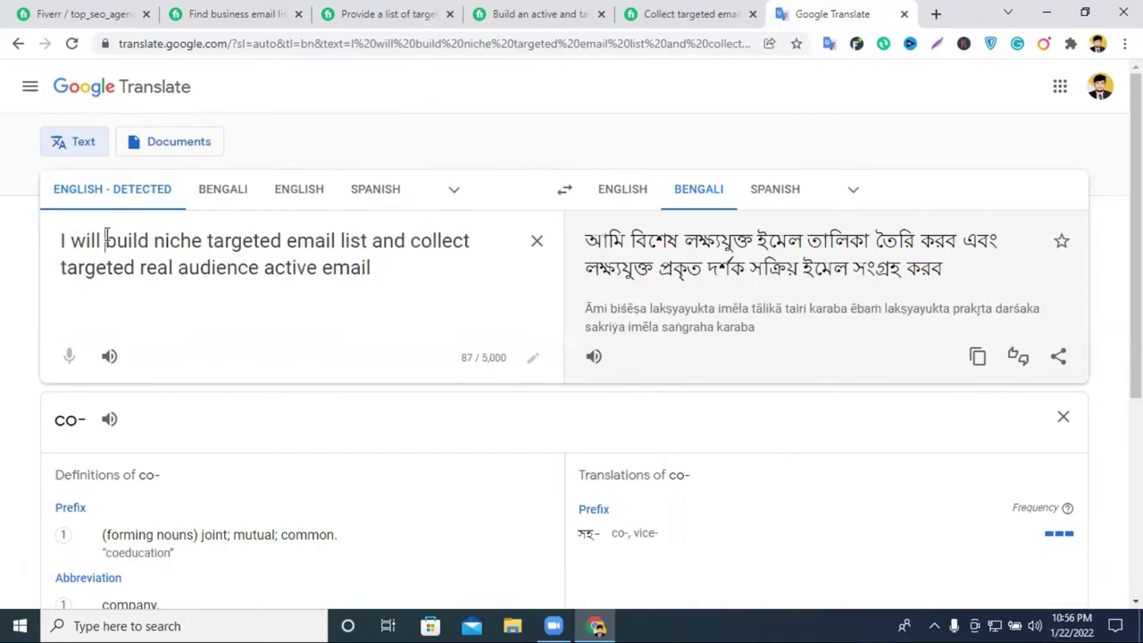
Copy "build niche targeted email list and collect targeted real audience active email" from the draft into the new Fiverr gig's title.
drag(105, 239, 373, 298)
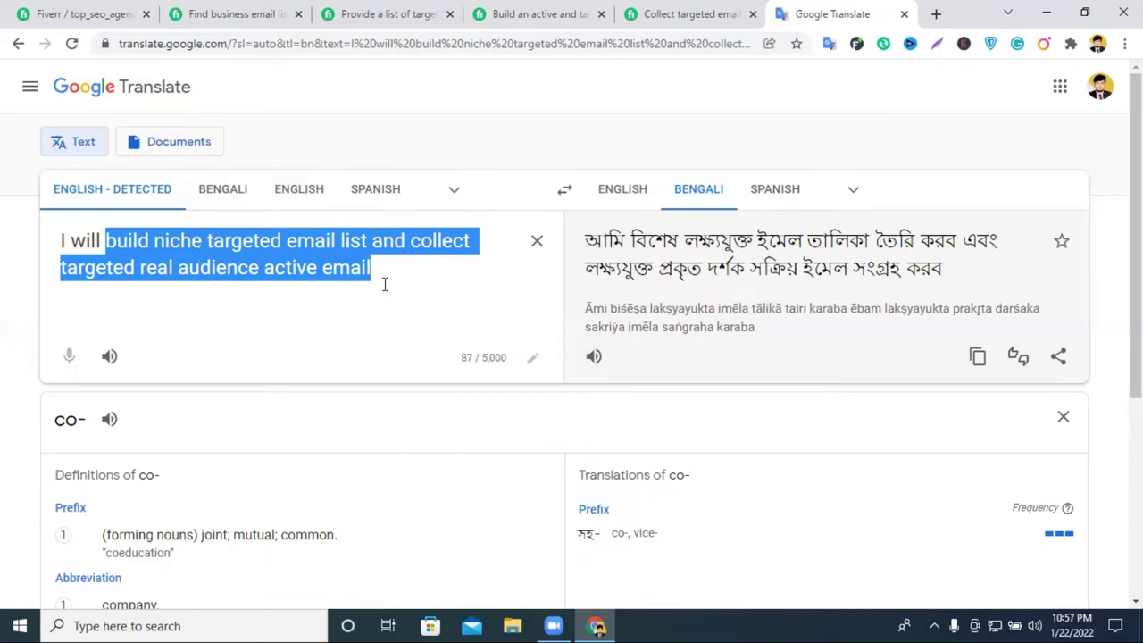
right_click(324, 259)
click(377, 325)
click(77, 10)
click(385, 308)
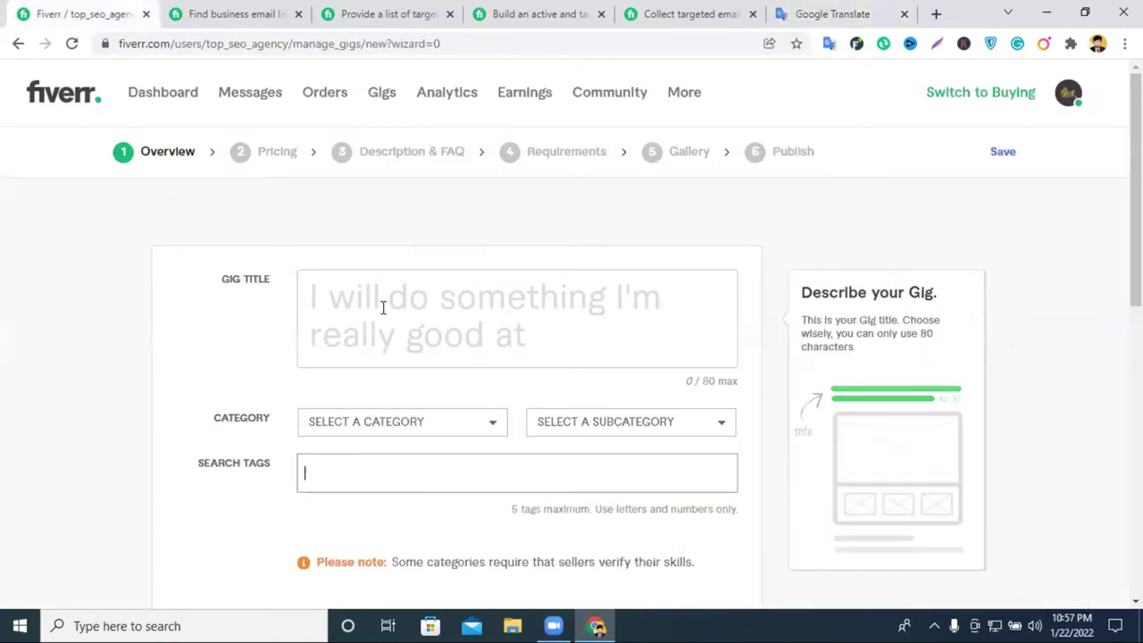
right_click(398, 308)
click(427, 435)
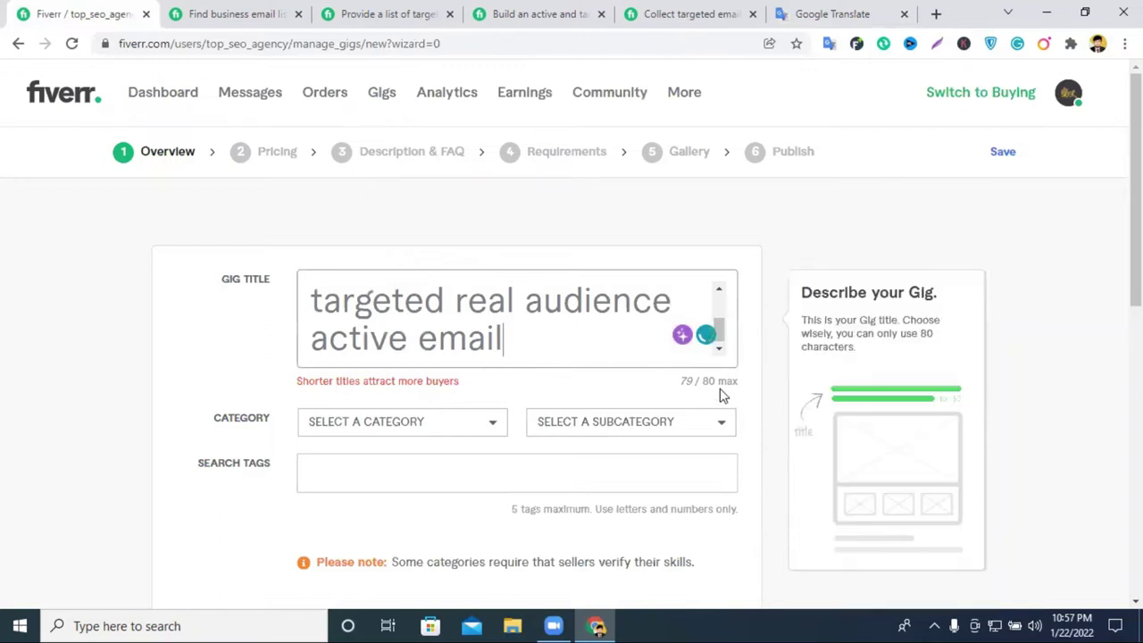
scroll(570, 339, up, 2)
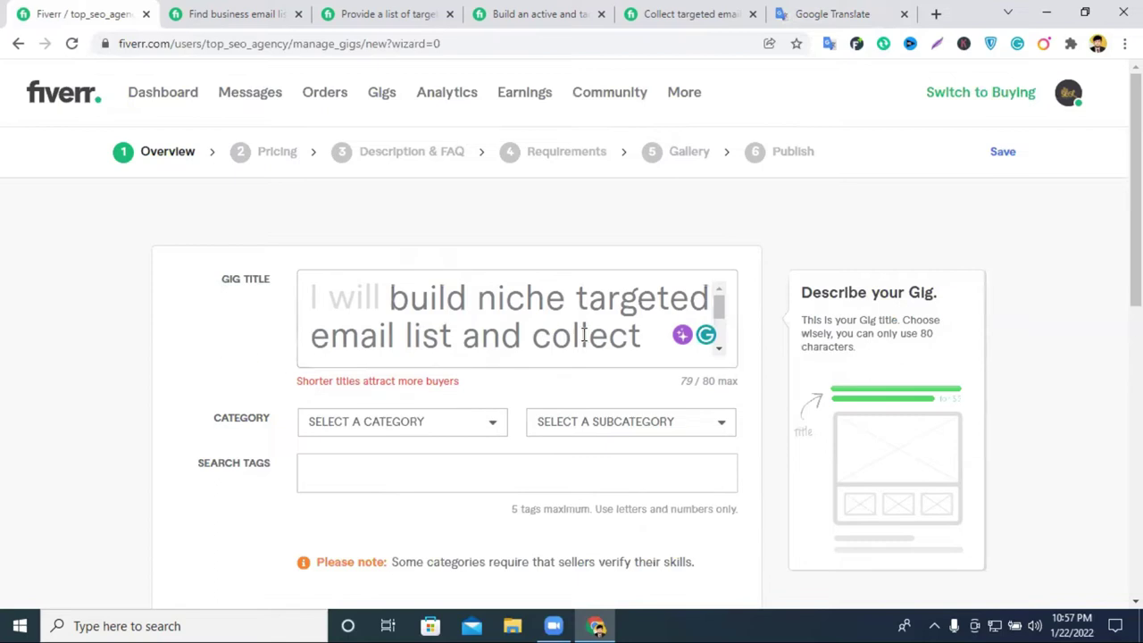
scroll(583, 335, down, 2)
Compare the categories of the competing gigs and set the new gig's category to Digital Marketing.
scroll(581, 351, down, 1)
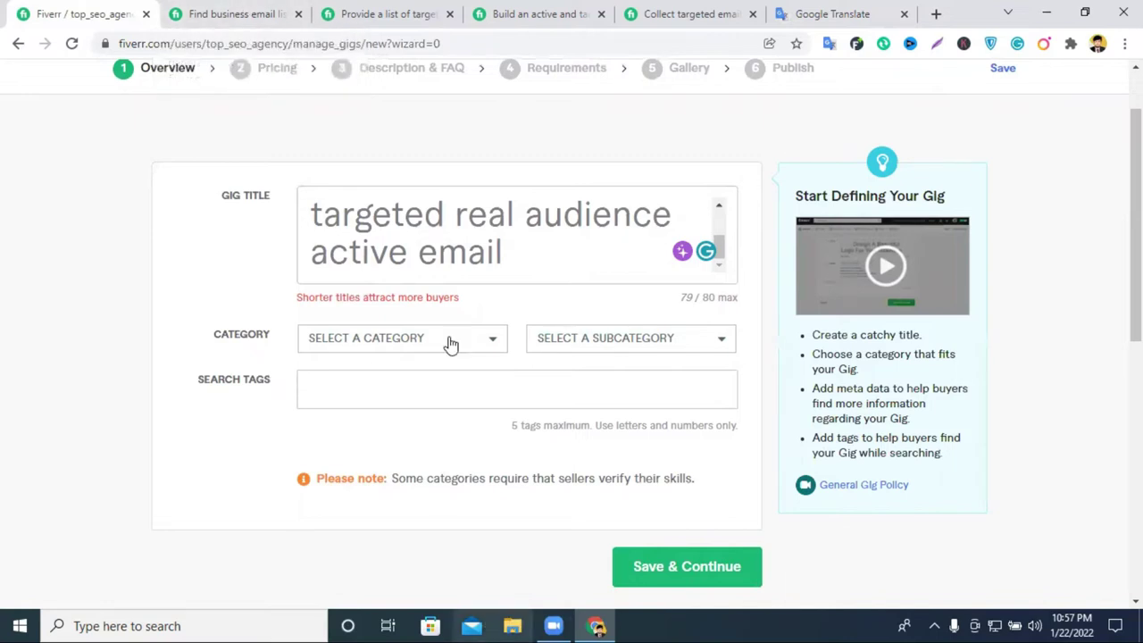
click(393, 11)
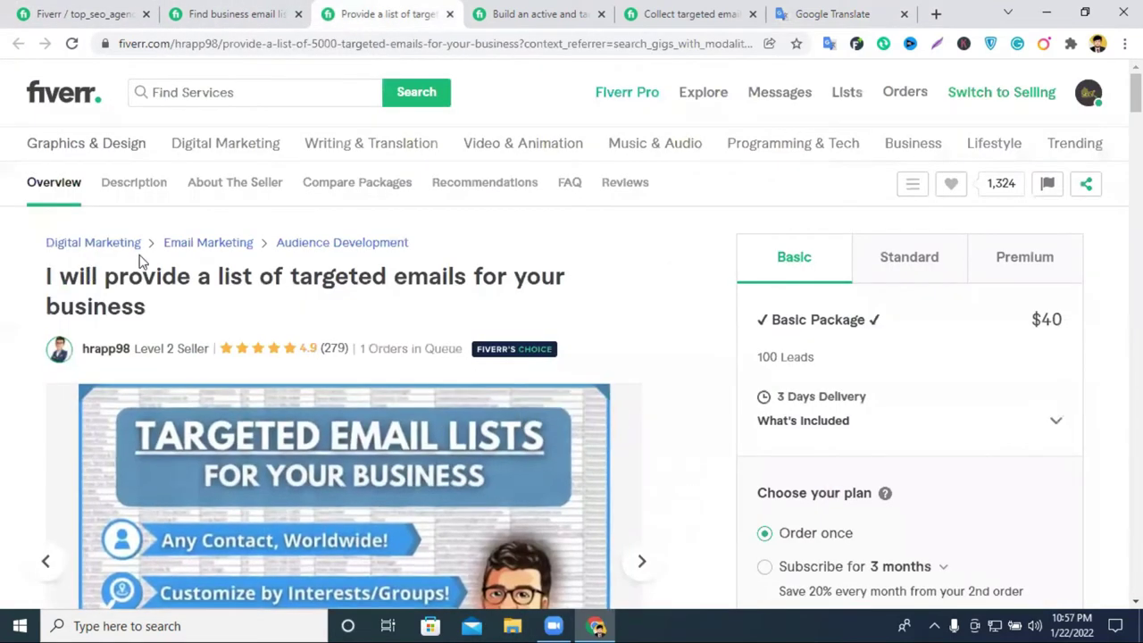
click(548, 11)
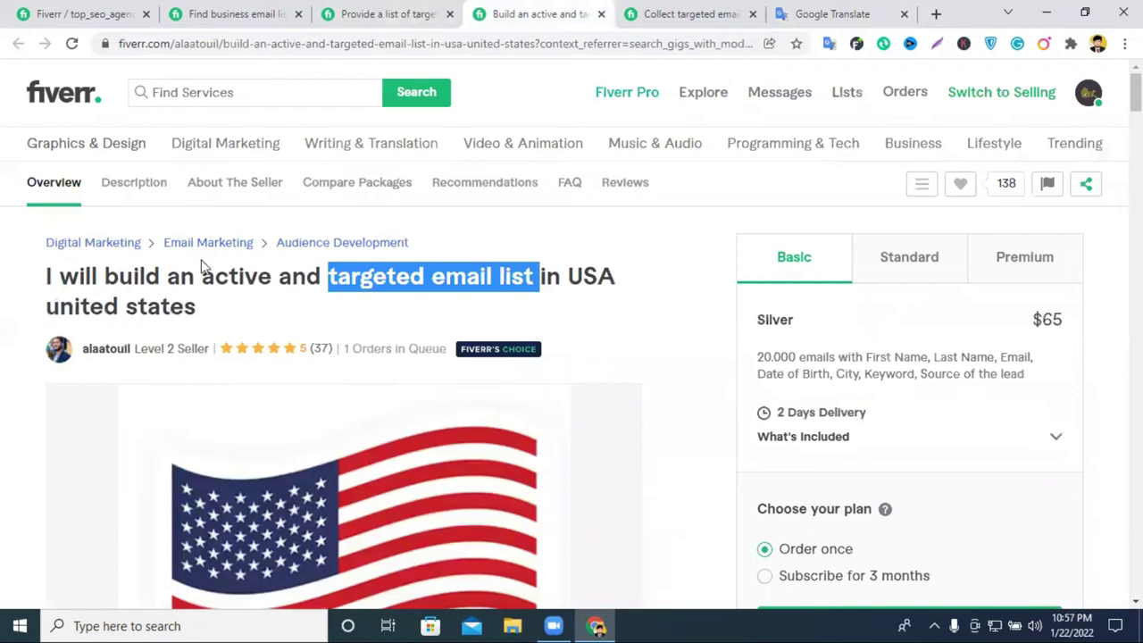
click(662, 14)
click(545, 13)
click(355, 14)
click(212, 12)
click(112, 10)
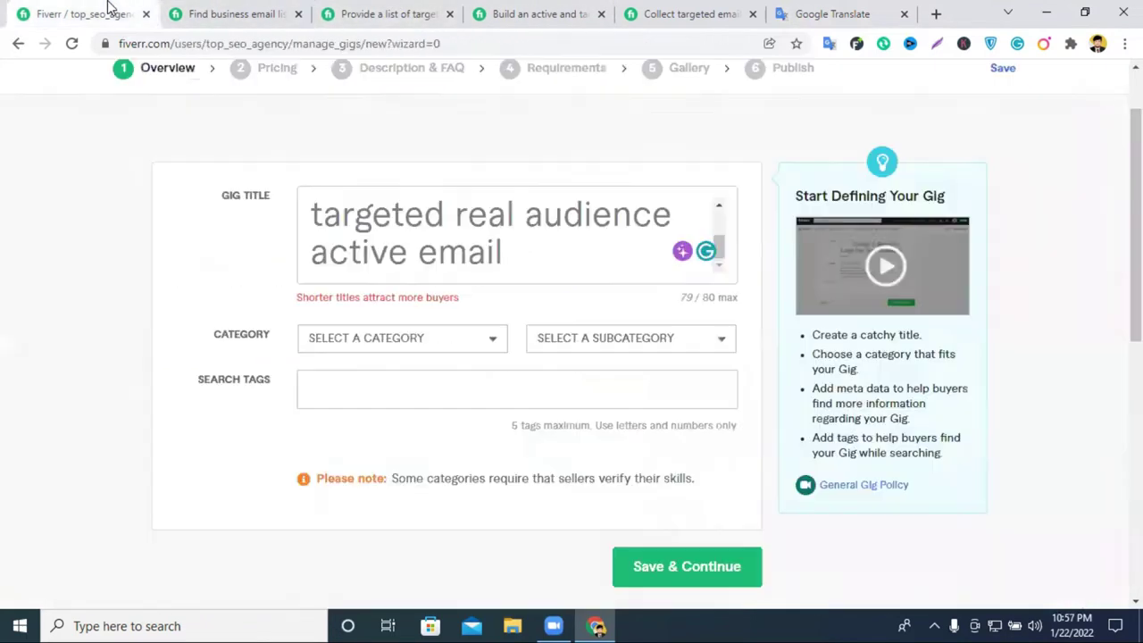
click(360, 335)
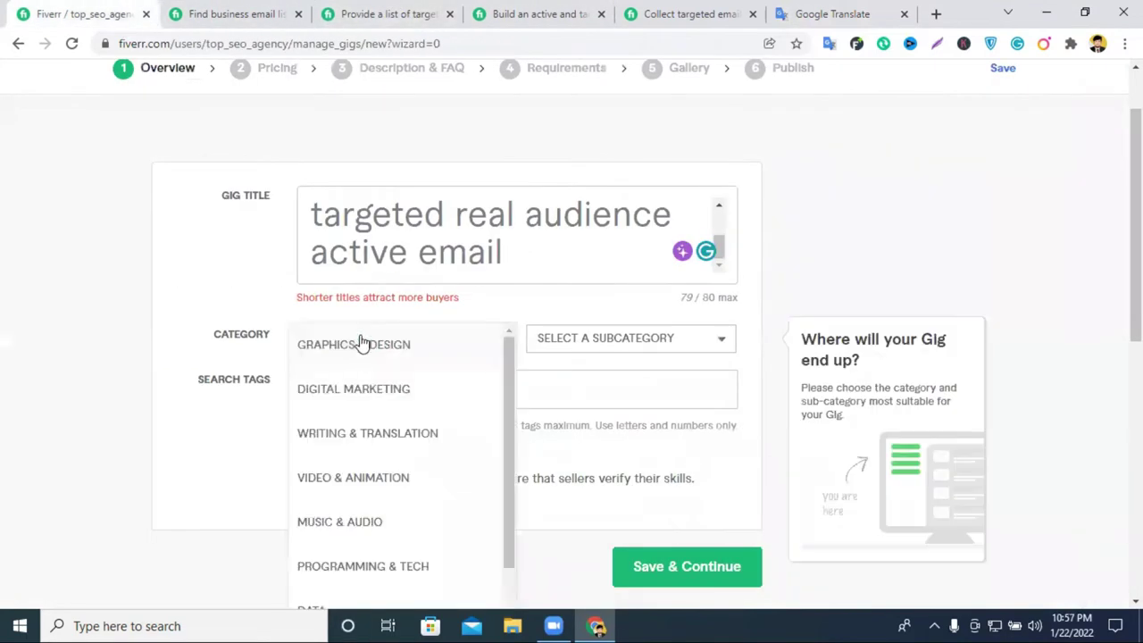
click(356, 395)
Check the subcategory of the gig offering a list of targeted emails and set the new gig's subcategory to Email Marketing.
click(380, 13)
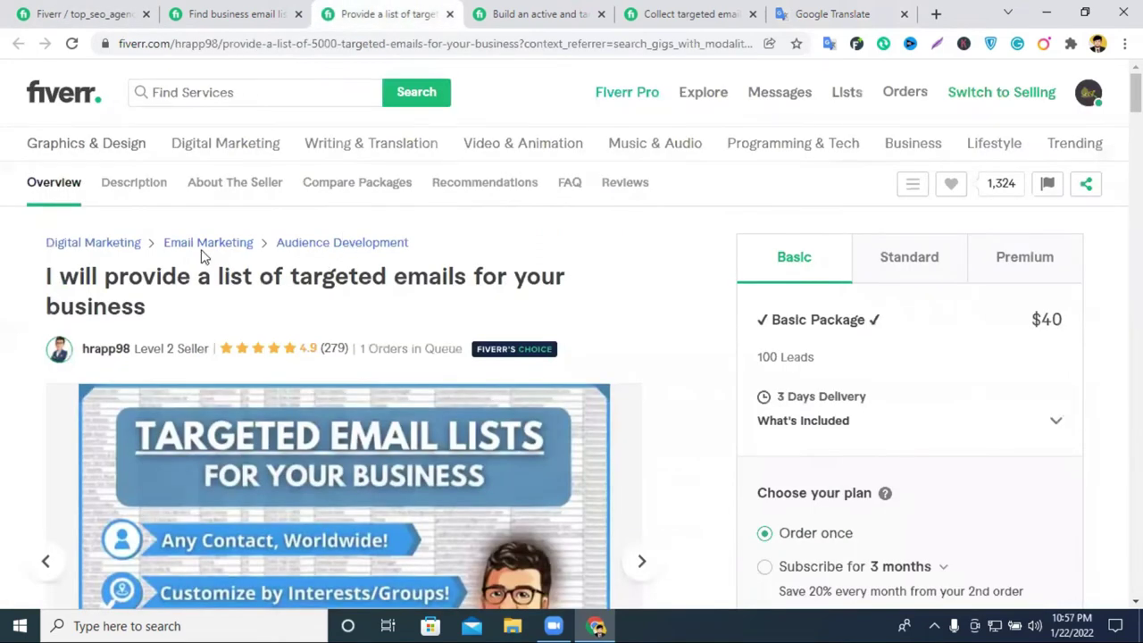
click(89, 13)
click(588, 335)
scroll(616, 500, down, 2)
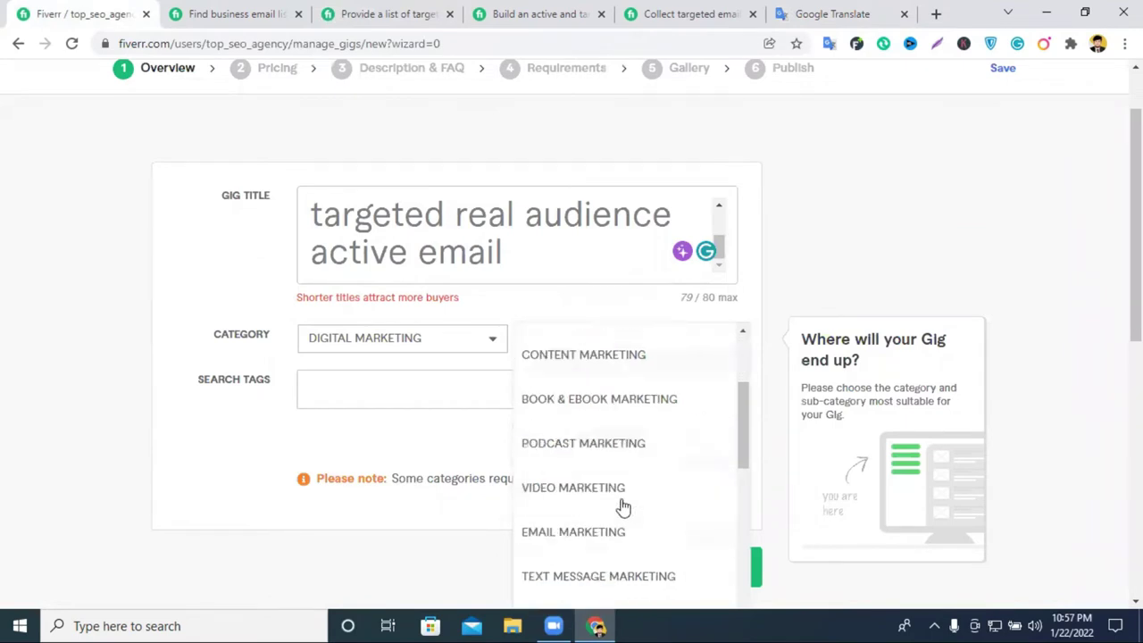
scroll(693, 487, down, 1)
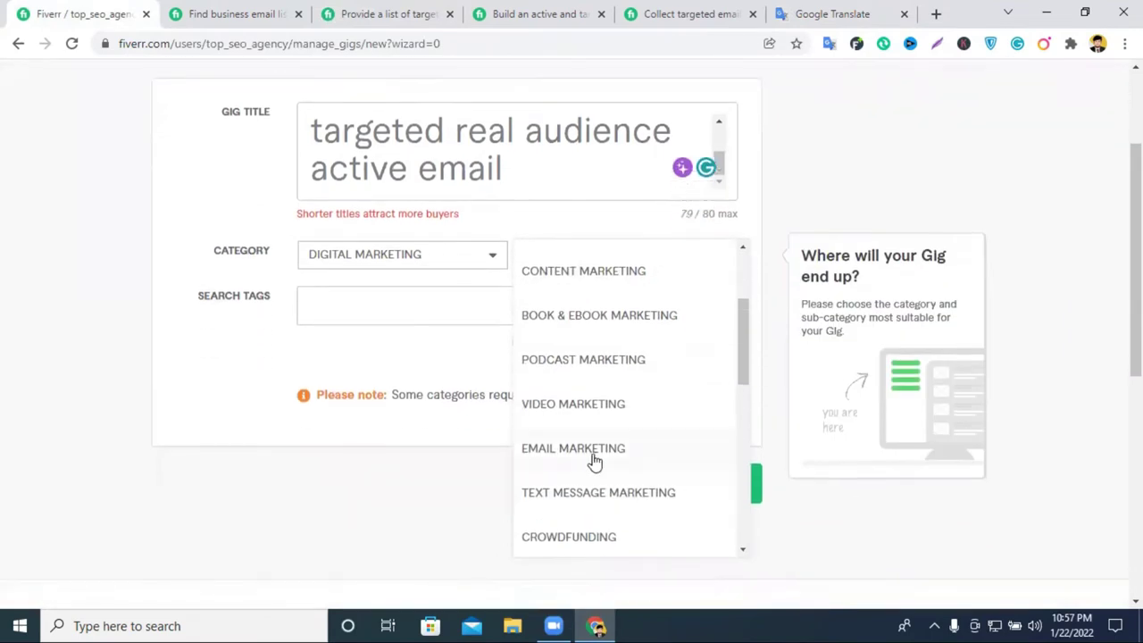
click(594, 460)
click(574, 262)
click(571, 264)
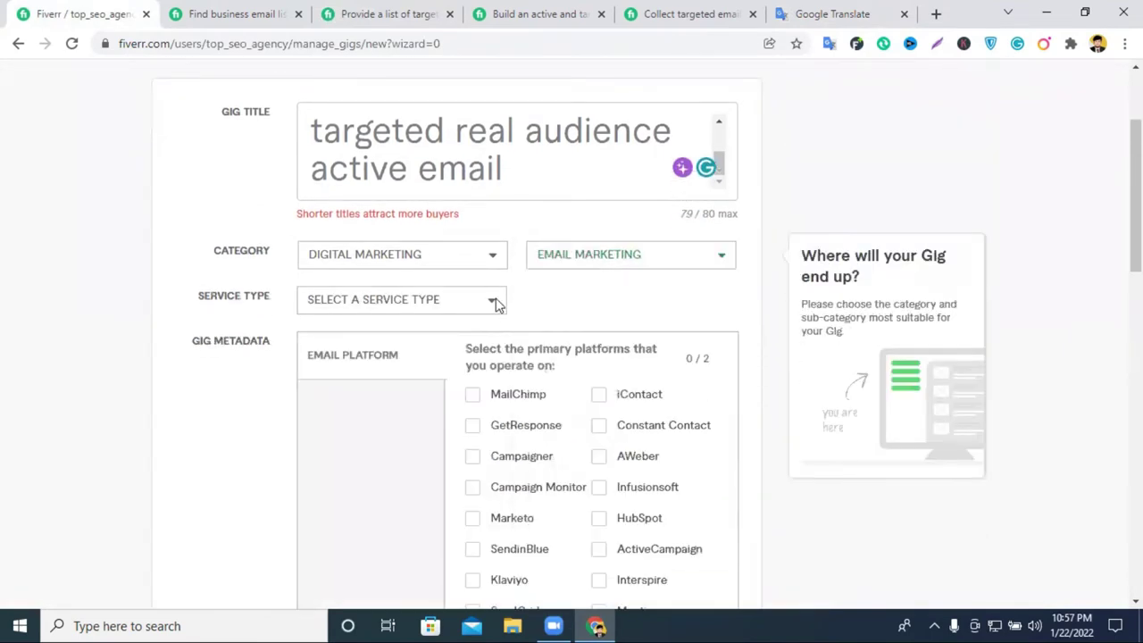
Check the service type of the competing gigs and set the new gig's service type to Audience Development.
click(403, 303)
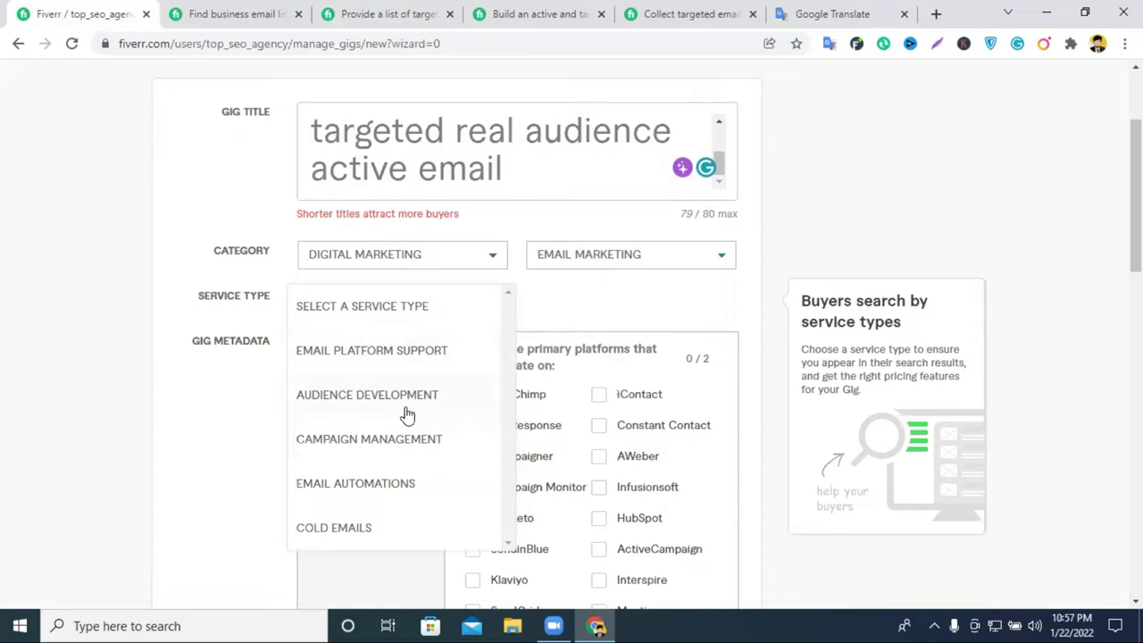
click(501, 16)
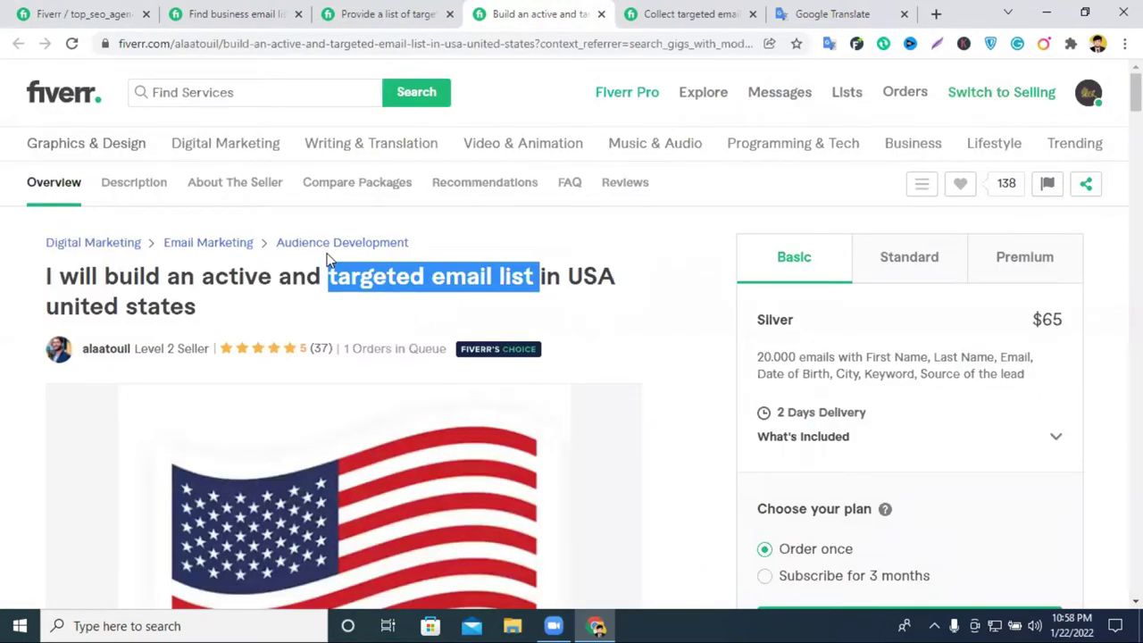
click(230, 9)
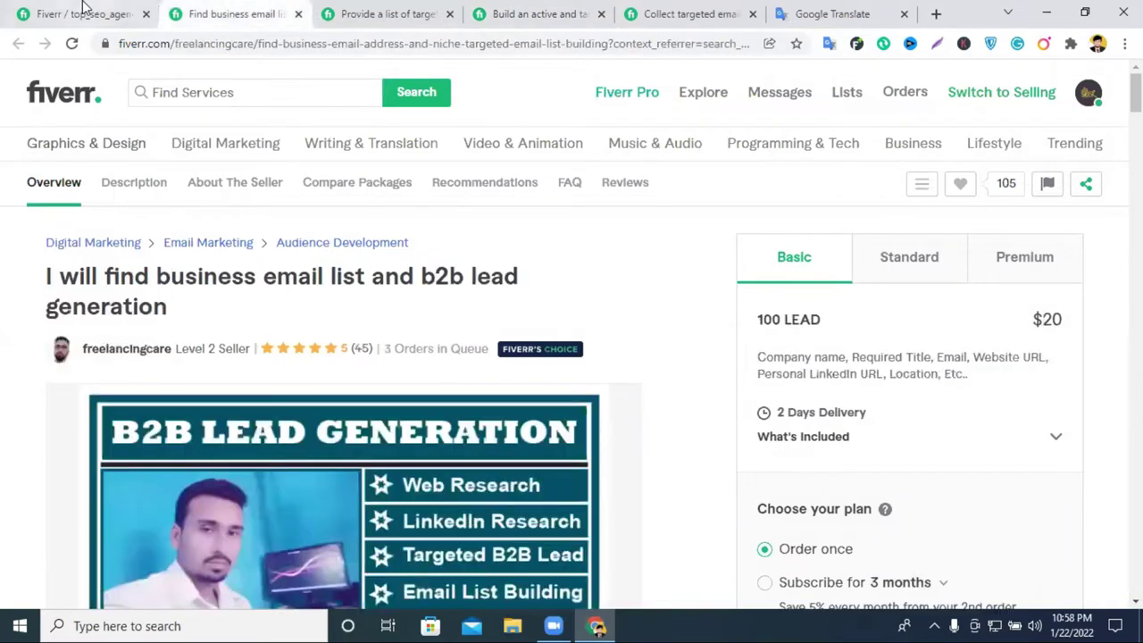
click(84, 13)
scroll(413, 408, down, 2)
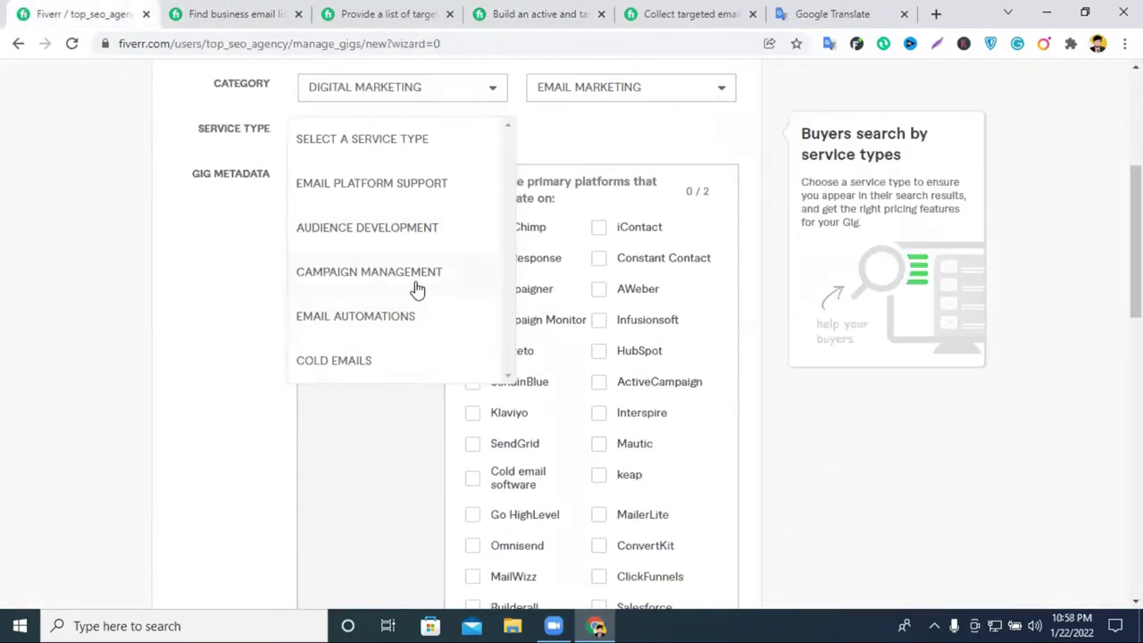
click(373, 236)
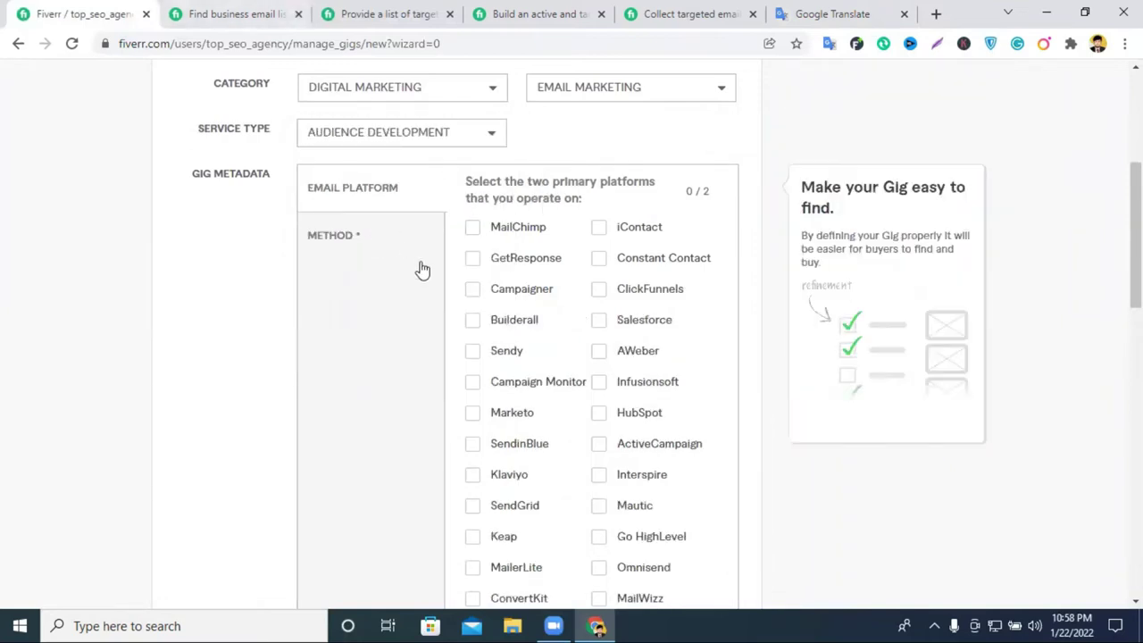
Recheck the competing gigs' categories against the form and review the email platform options in the new gig's metadata.
scroll(362, 175, up, 2)
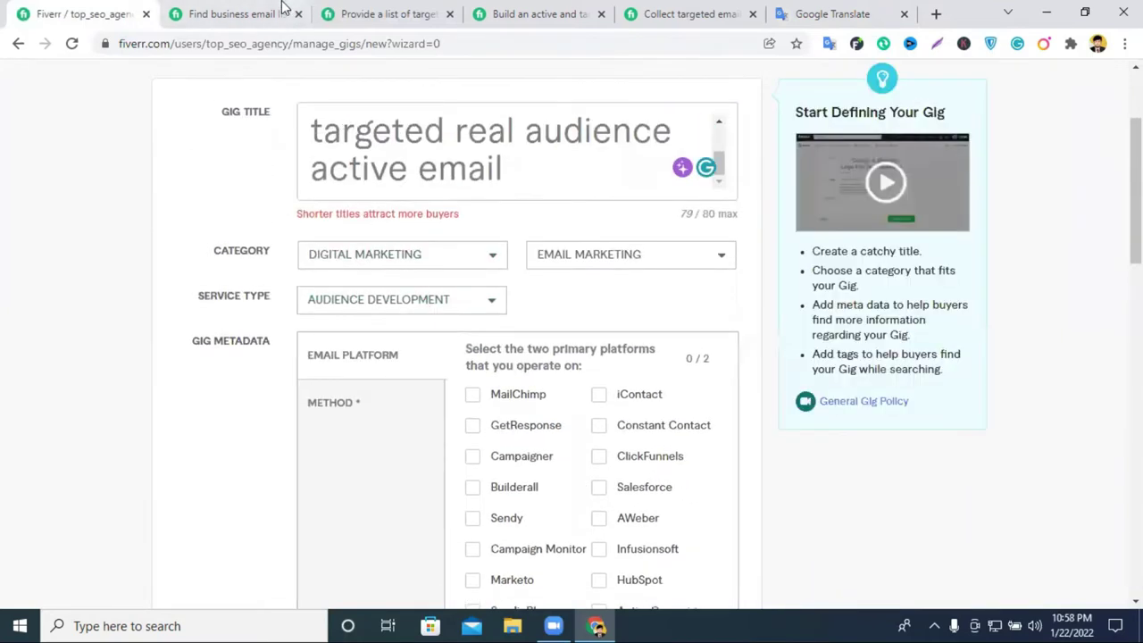
click(254, 10)
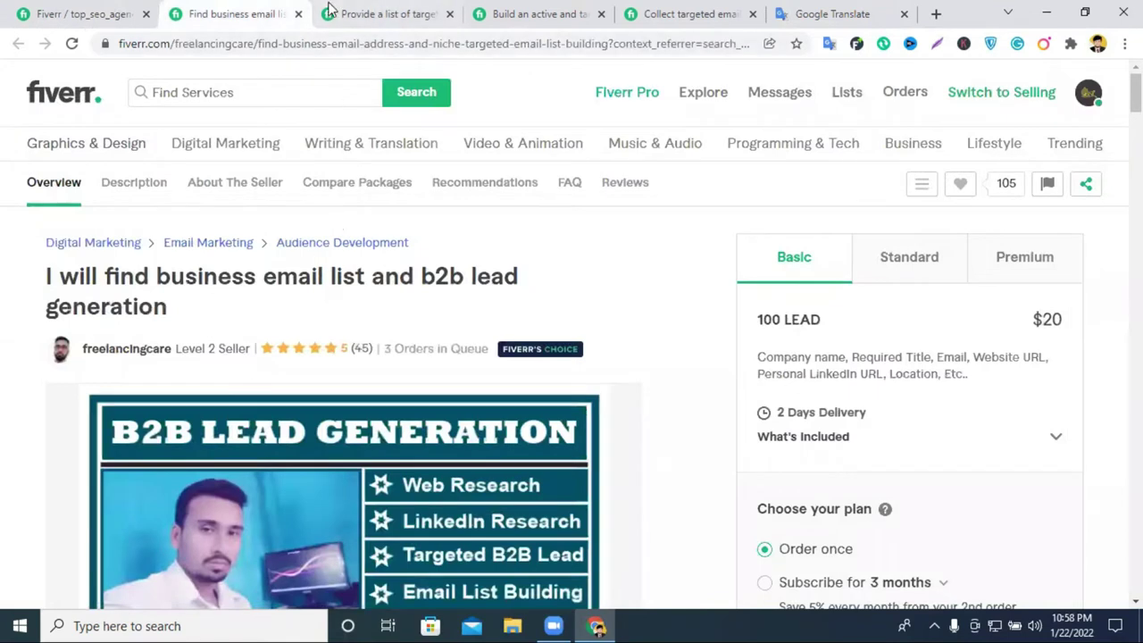
click(357, 11)
click(183, 11)
click(95, 11)
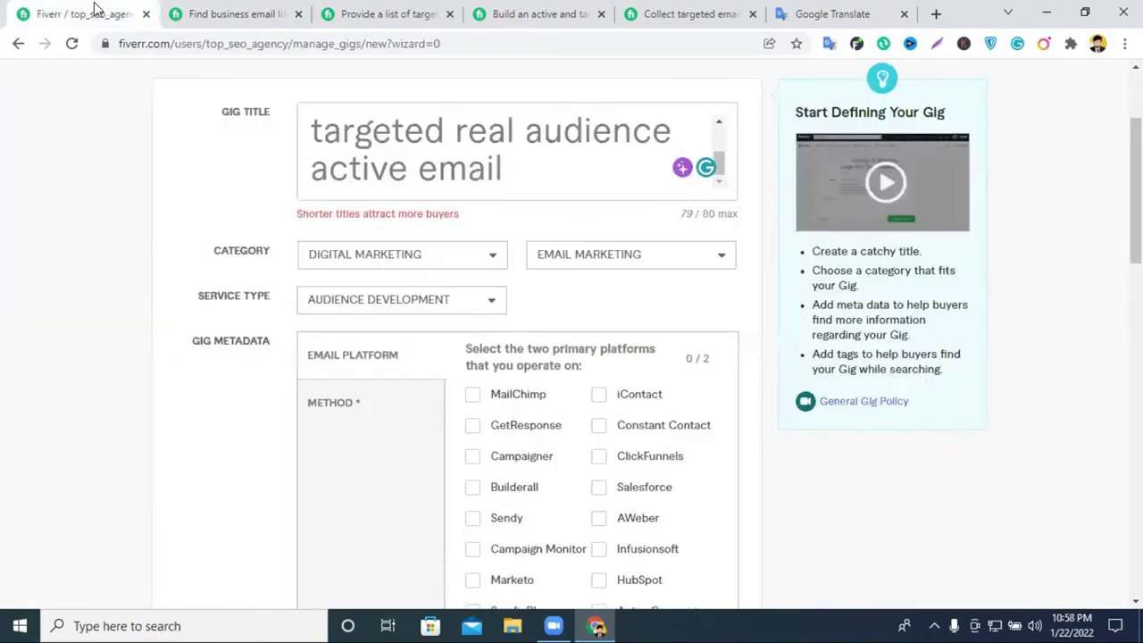
scroll(483, 339, down, 2)
scroll(565, 381, down, 3)
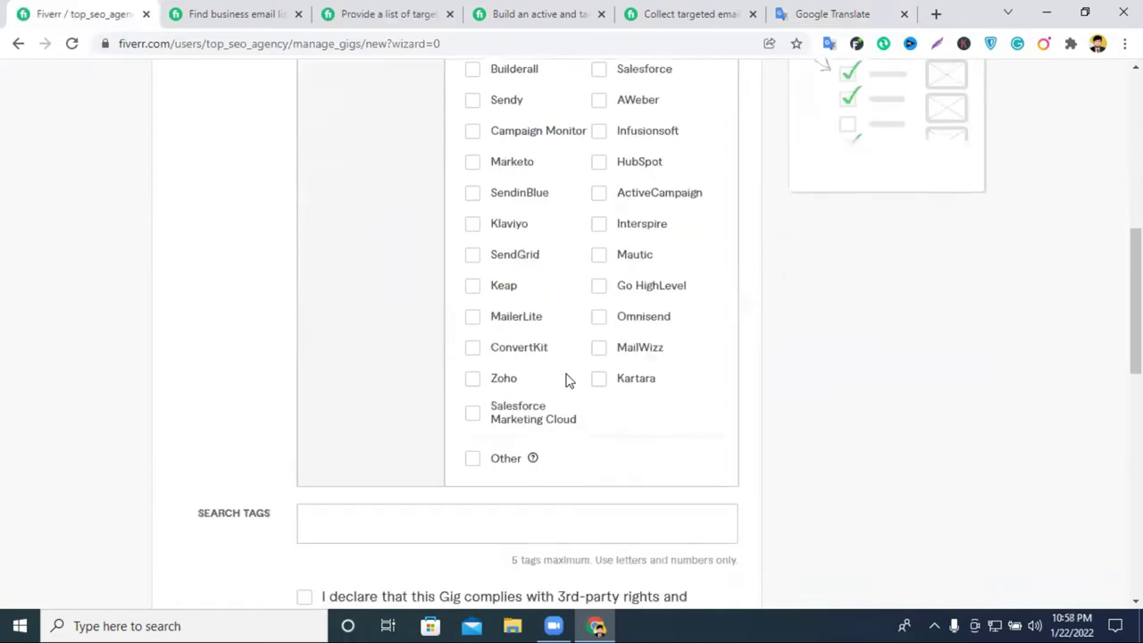
scroll(568, 381, up, 3)
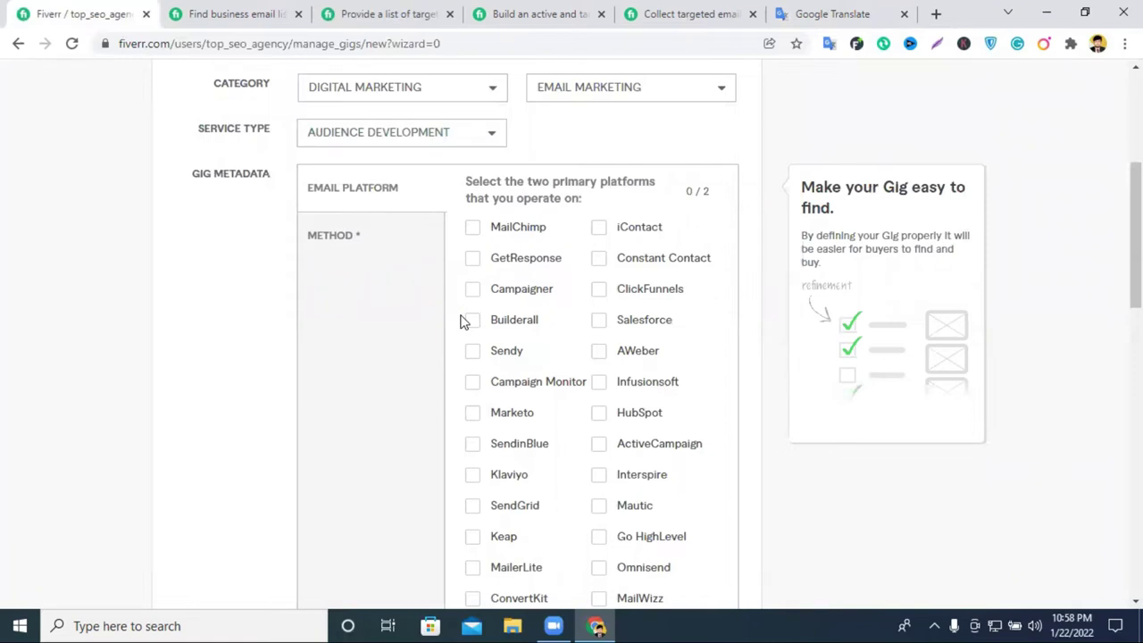
Examine the email platform and method details below the business email list gig's description, and check the targeted emails gig and the form.
click(242, 14)
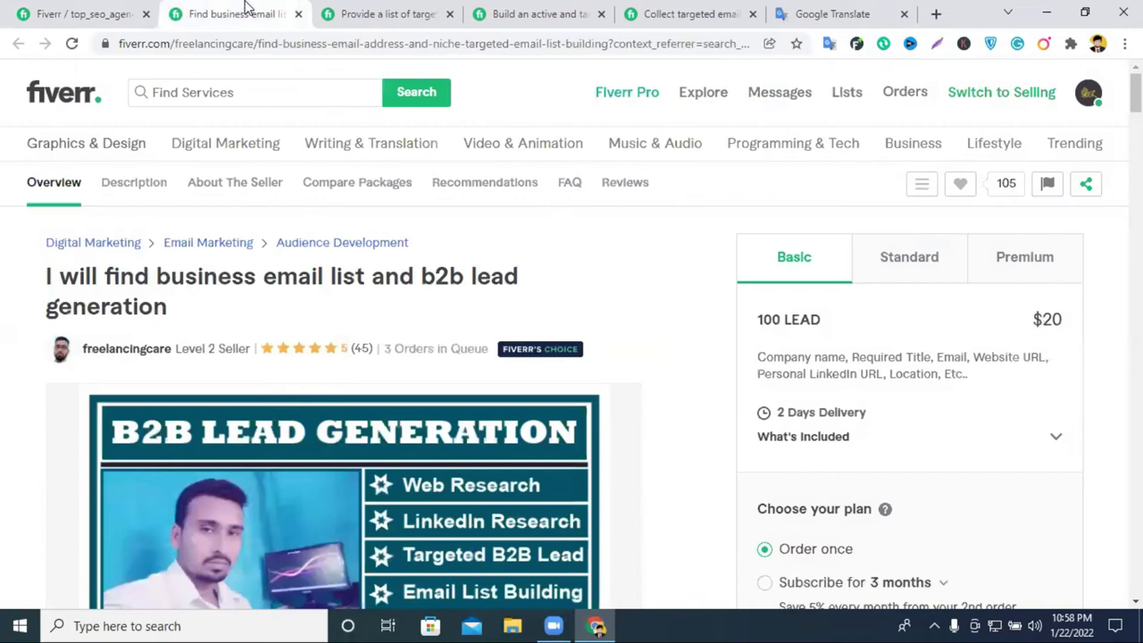
scroll(374, 393, down, 4)
scroll(375, 393, down, 15)
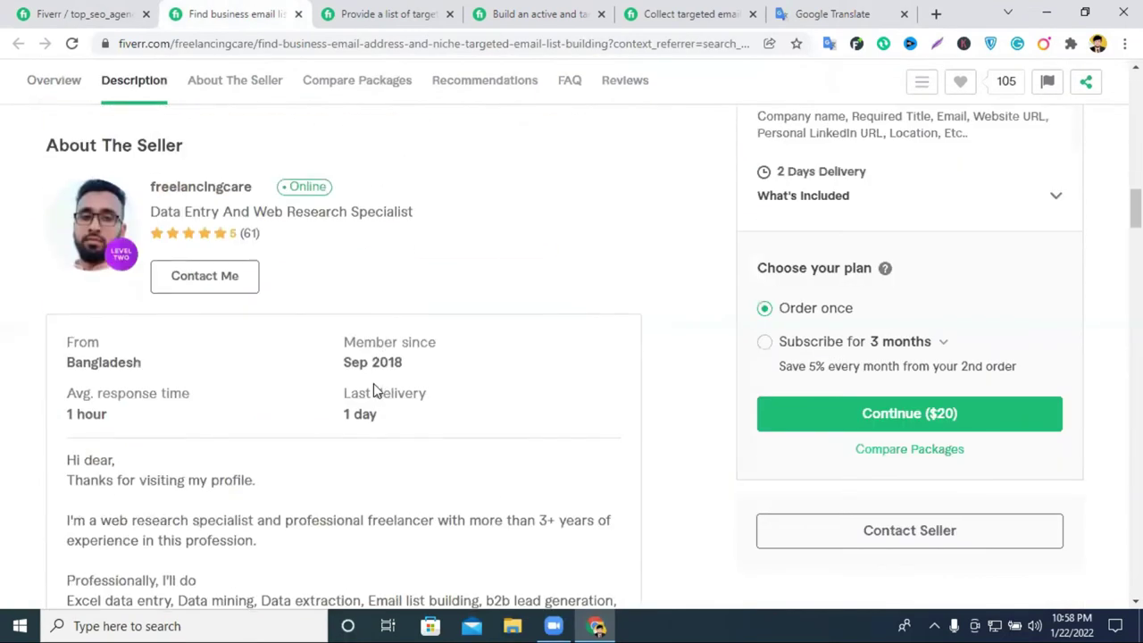
scroll(373, 388, down, 6)
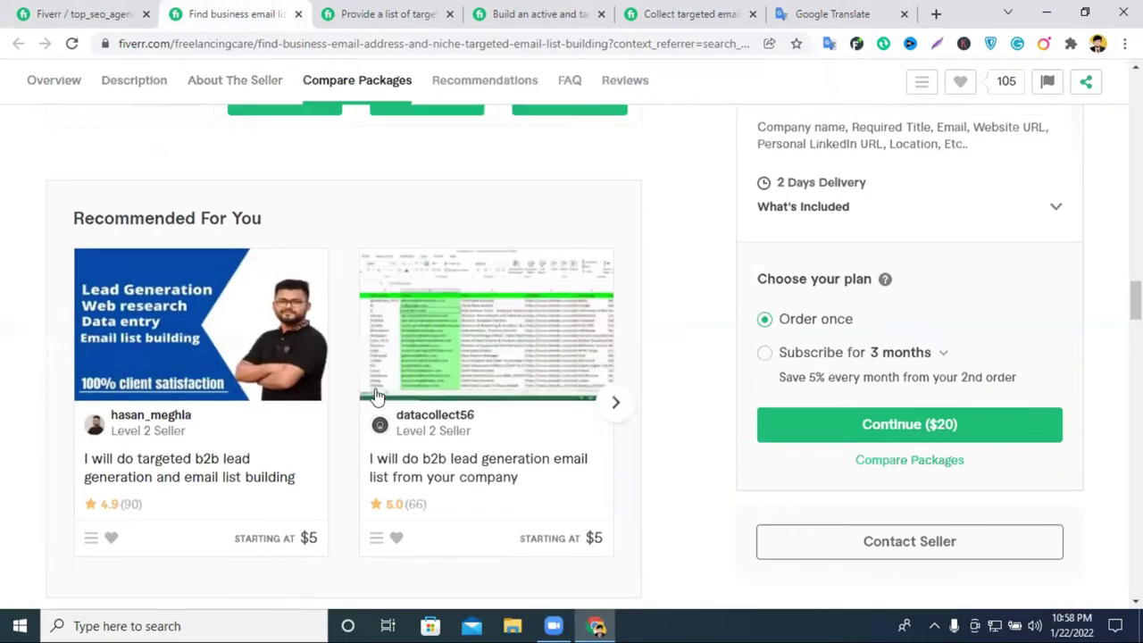
scroll(375, 390, up, 7)
scroll(376, 397, up, 8)
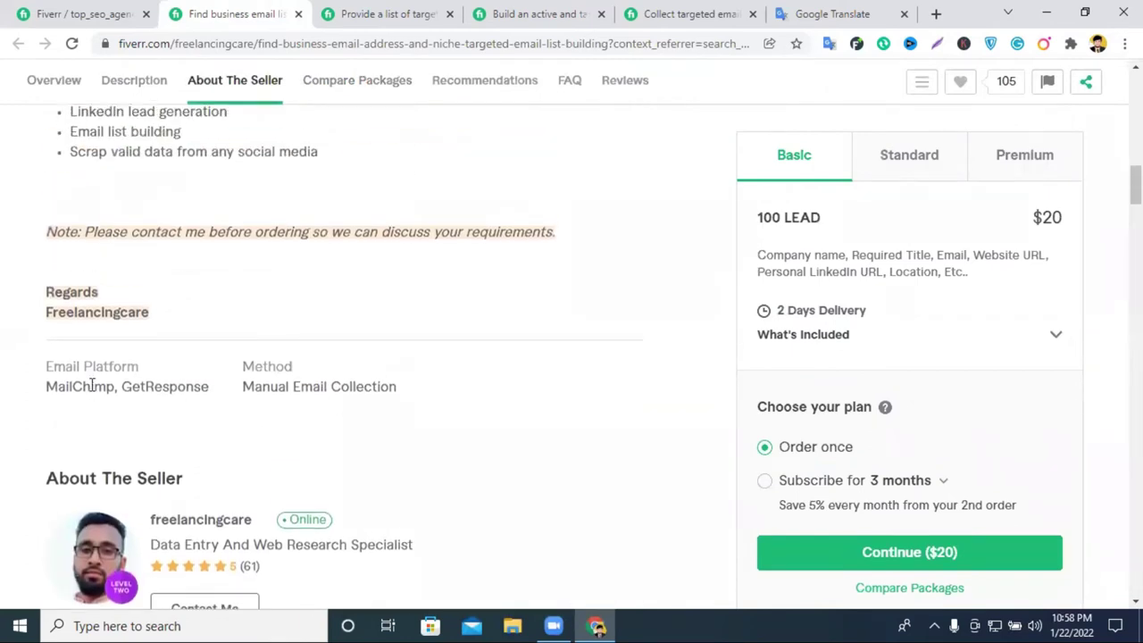
double_click(92, 386)
triple_click(123, 365)
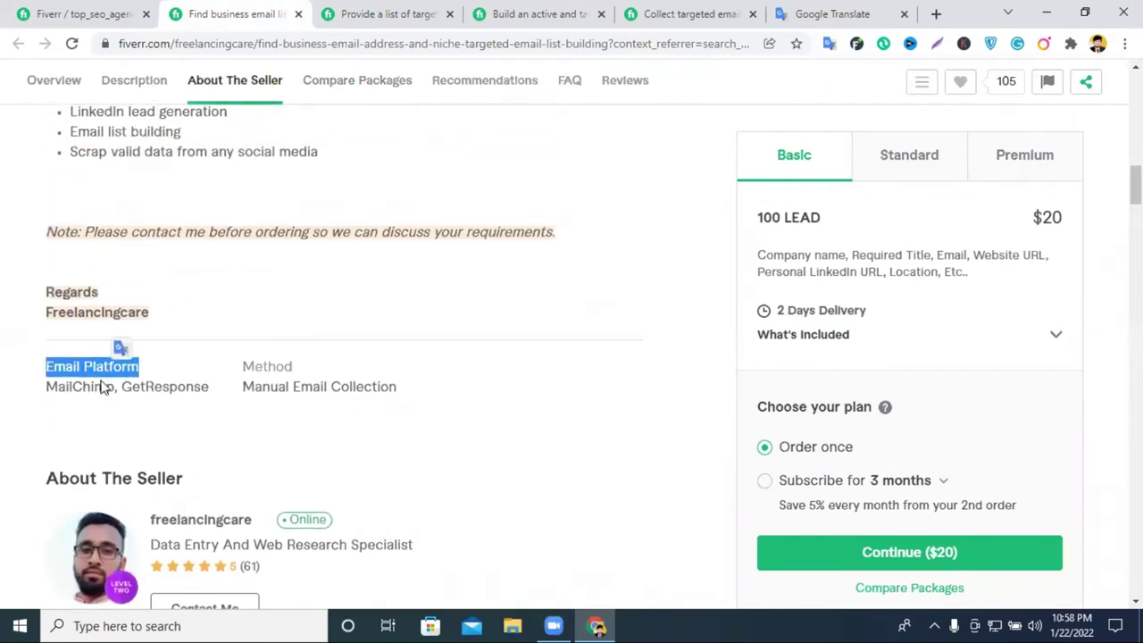
double_click(98, 384)
click(127, 384)
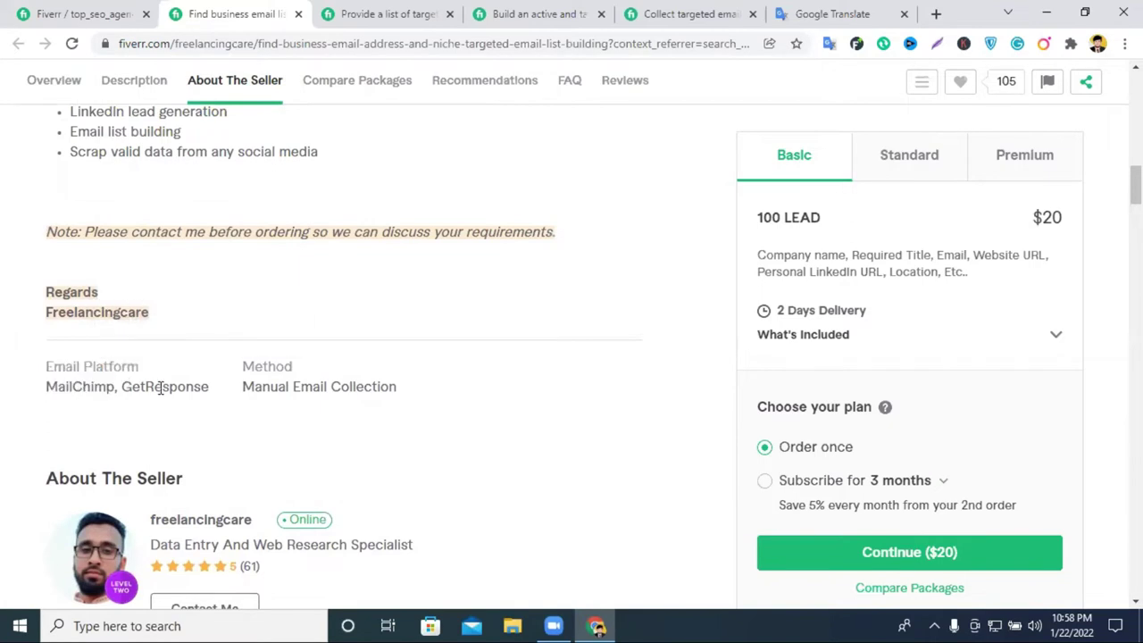
drag(127, 384, 164, 385)
click(348, 9)
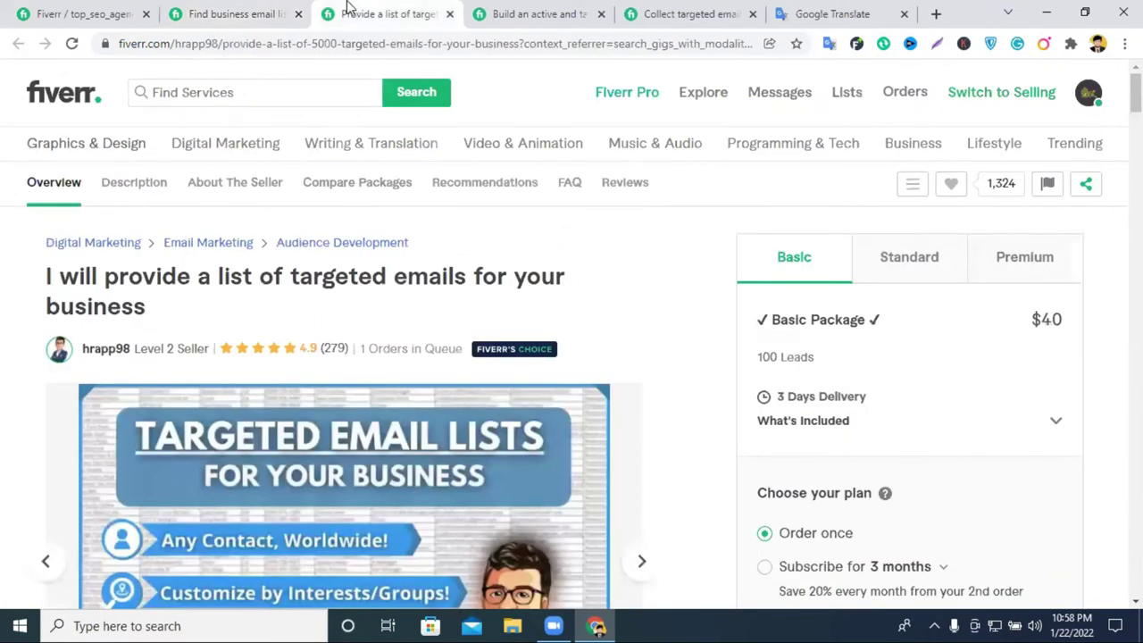
click(111, 12)
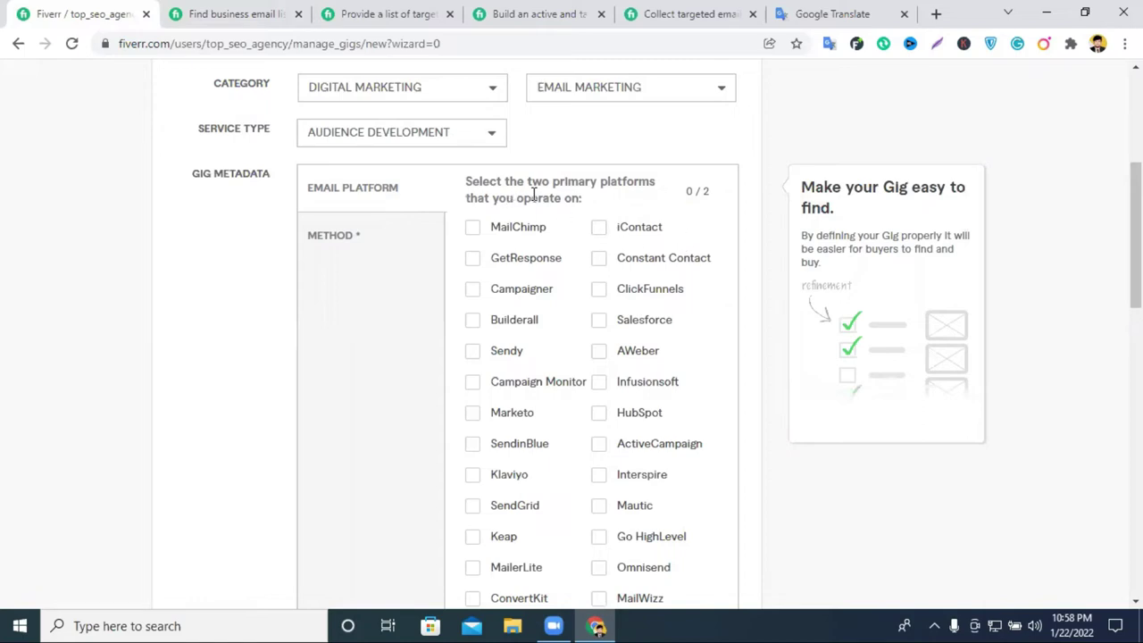
Following the business email list gig, select MailChimp and GetResponse as the new gig's email platforms.
click(224, 14)
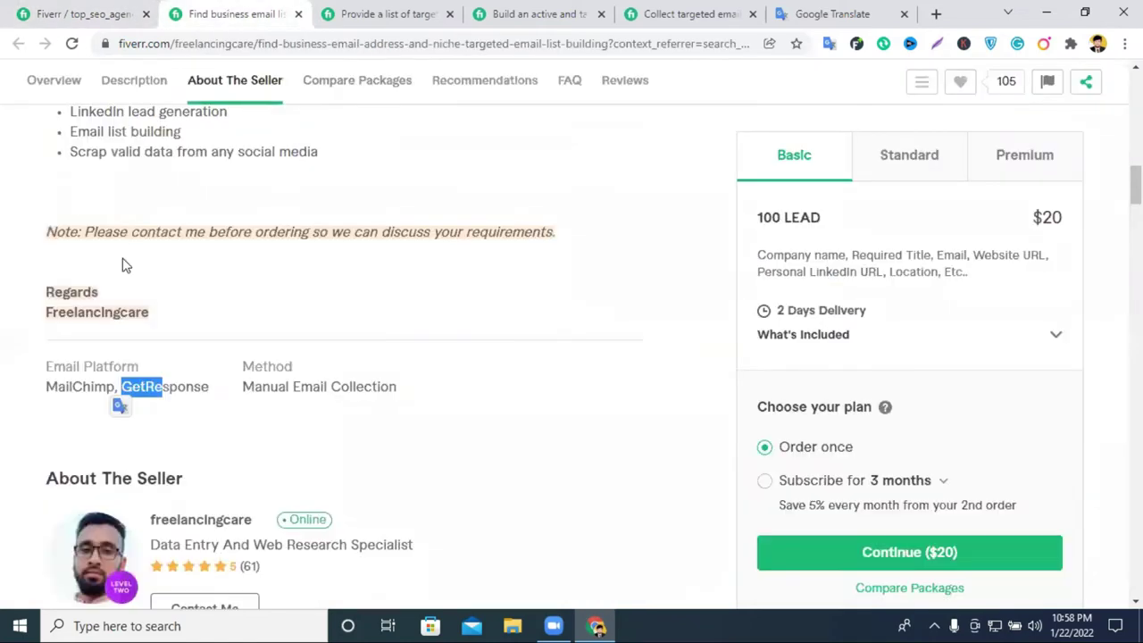
click(70, 393)
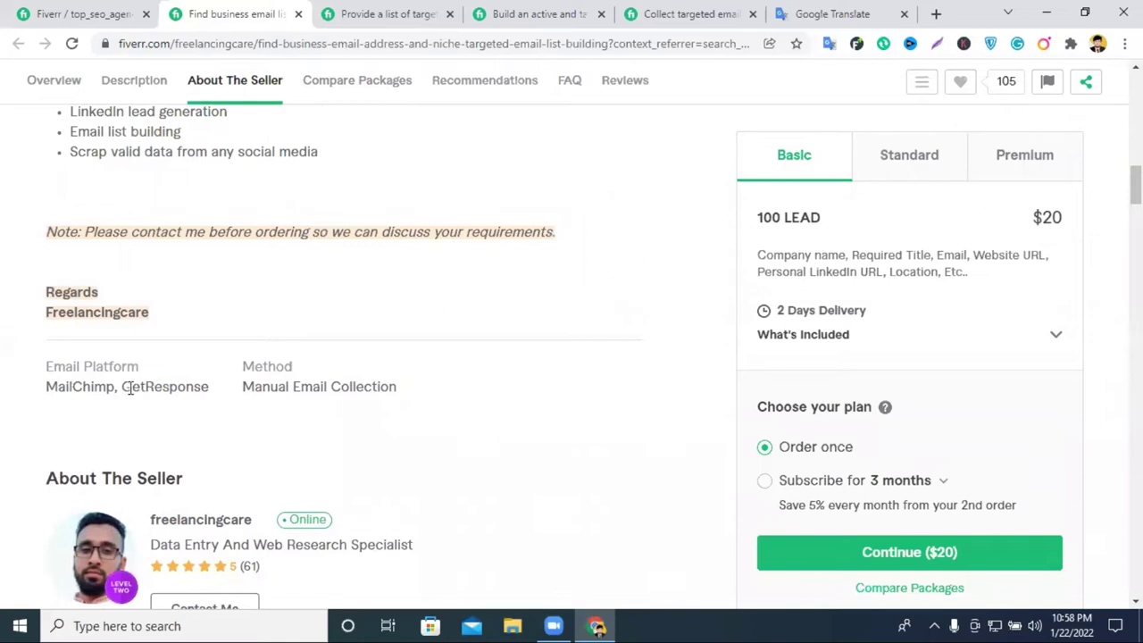
click(71, 14)
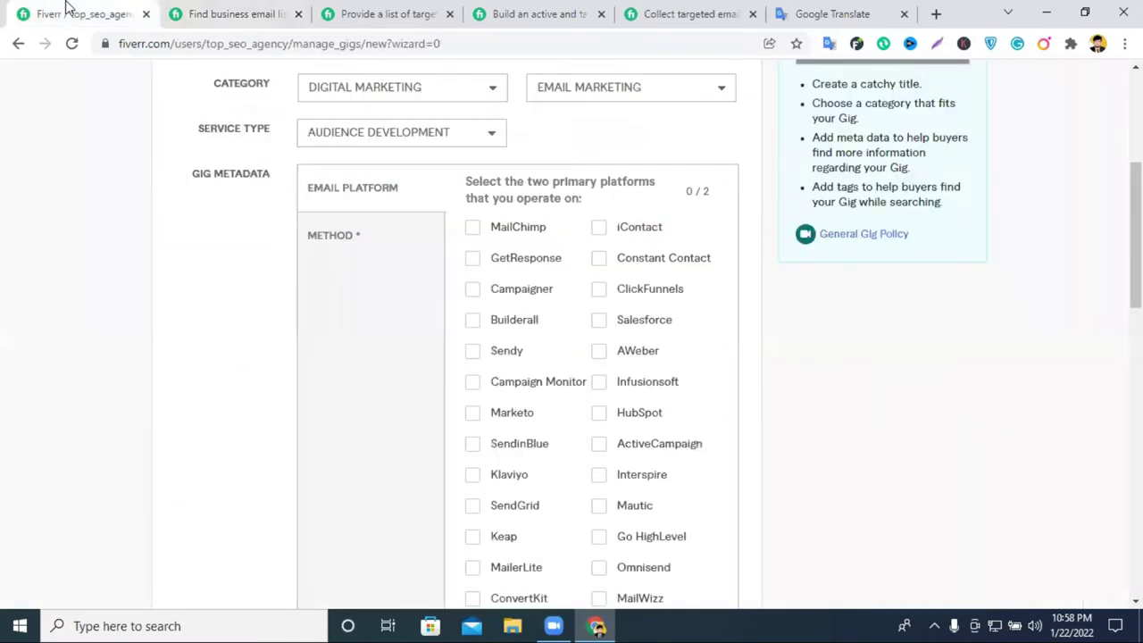
click(474, 228)
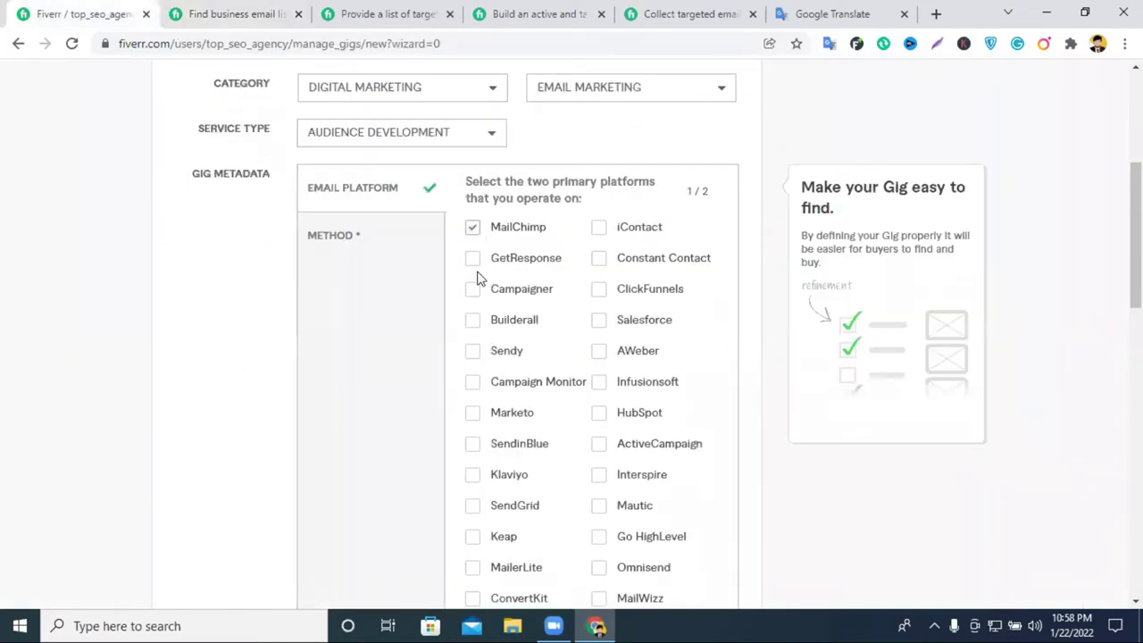
click(474, 260)
Check the email platforms of the gig offering a list of targeted emails, and clear and reselect GetResponse for the new gig.
click(364, 9)
scroll(492, 444, down, 10)
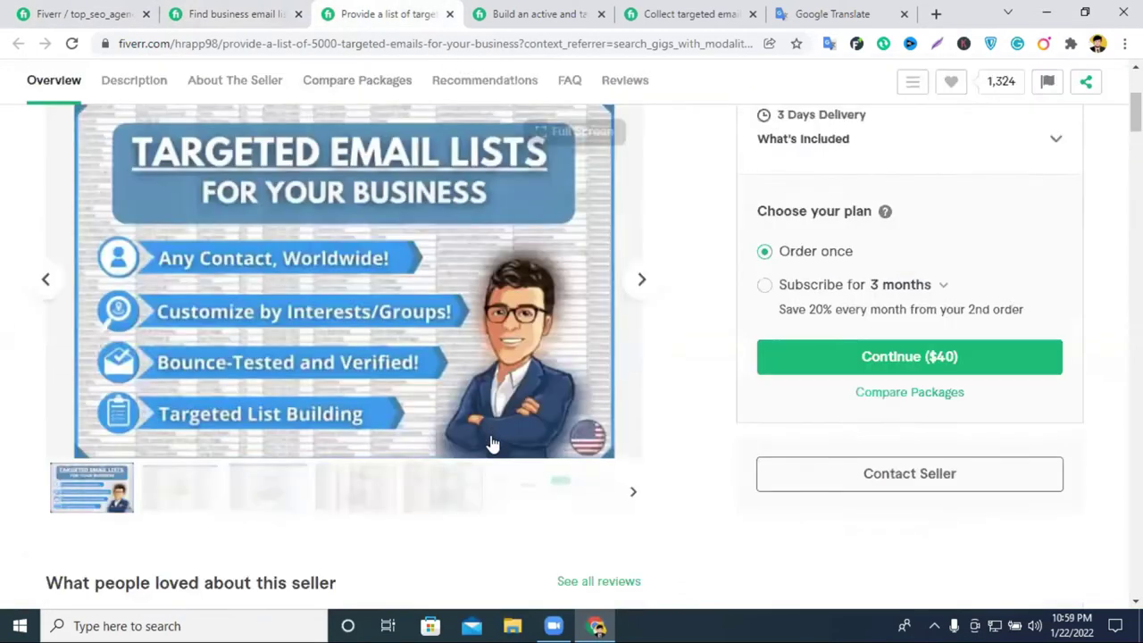
scroll(492, 447, up, 5)
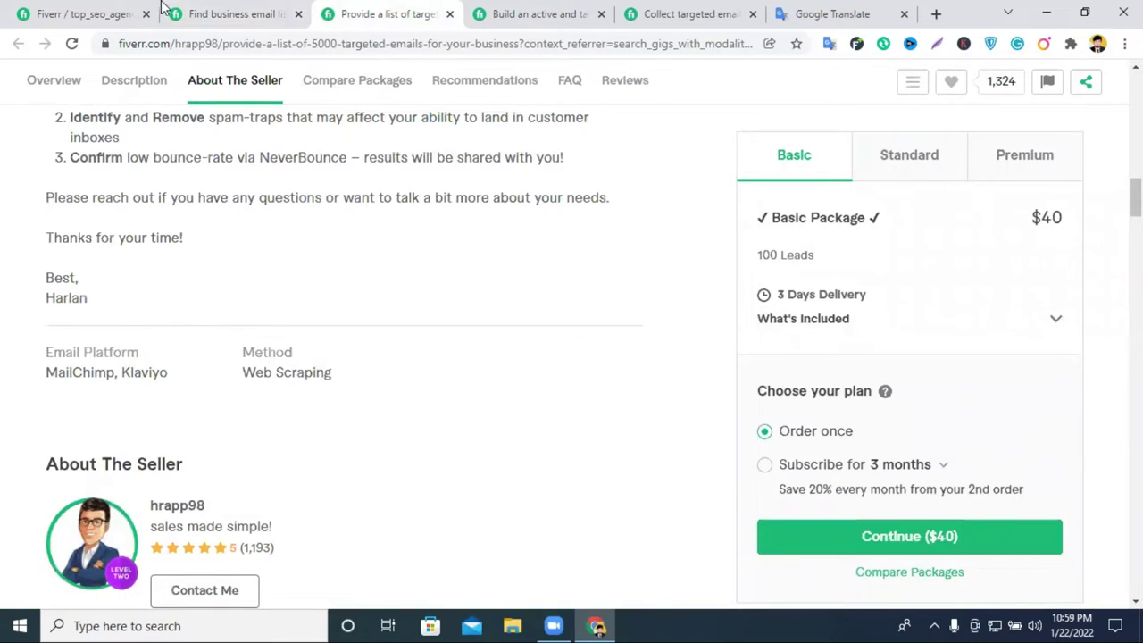
click(134, 11)
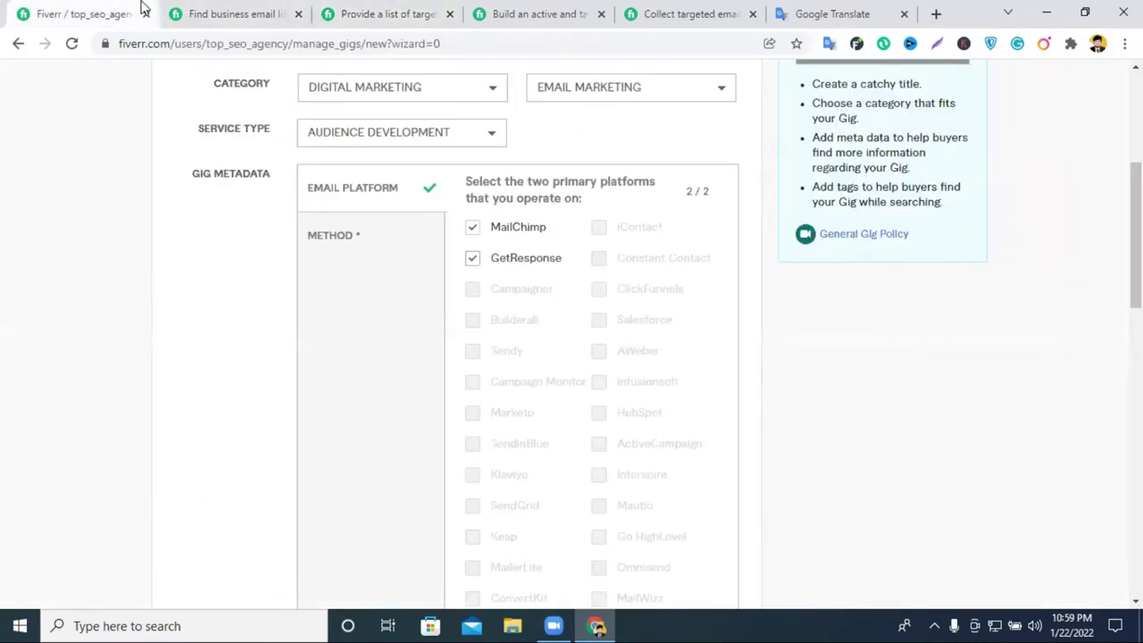
click(473, 259)
scroll(572, 303, down, 1)
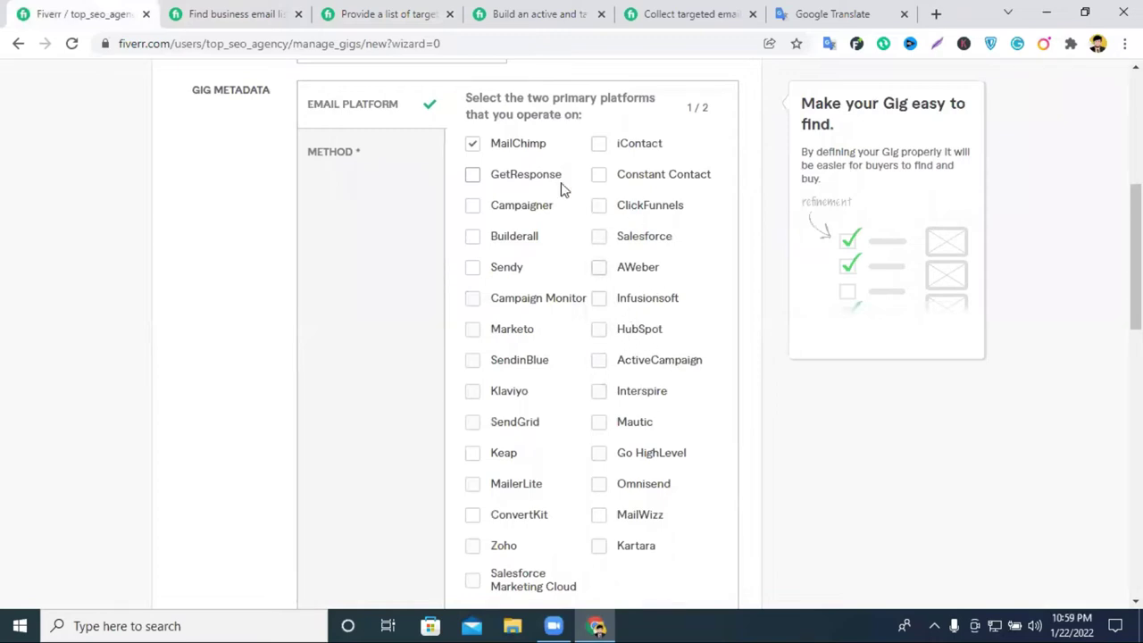
click(474, 176)
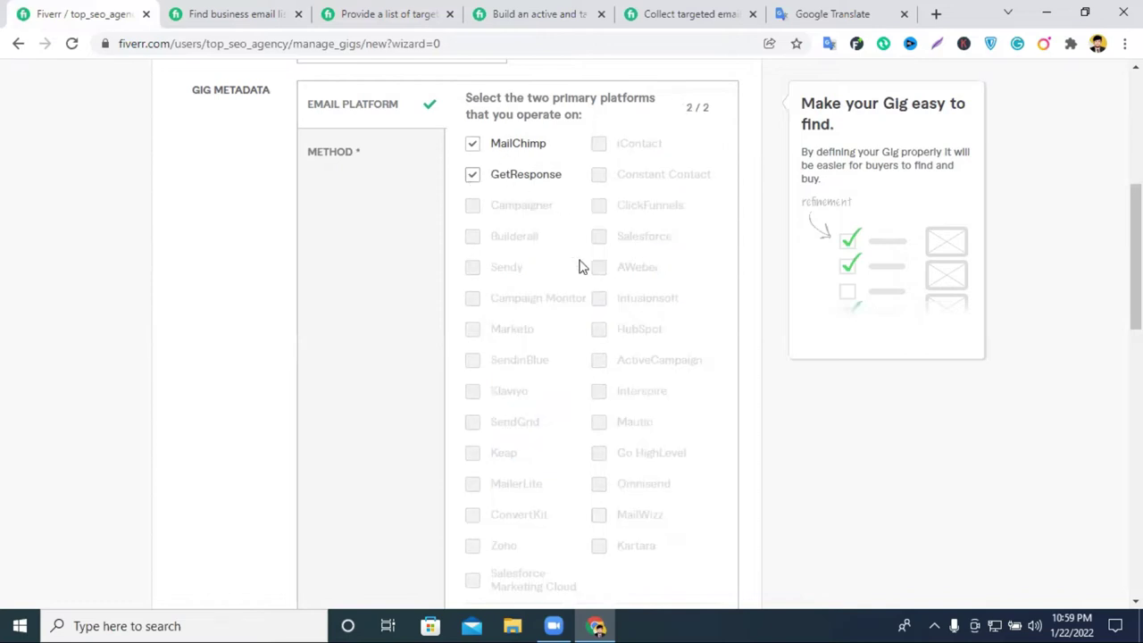
Check the method of the business email list gig and set the new gig's method to Manual Email Collection.
click(356, 154)
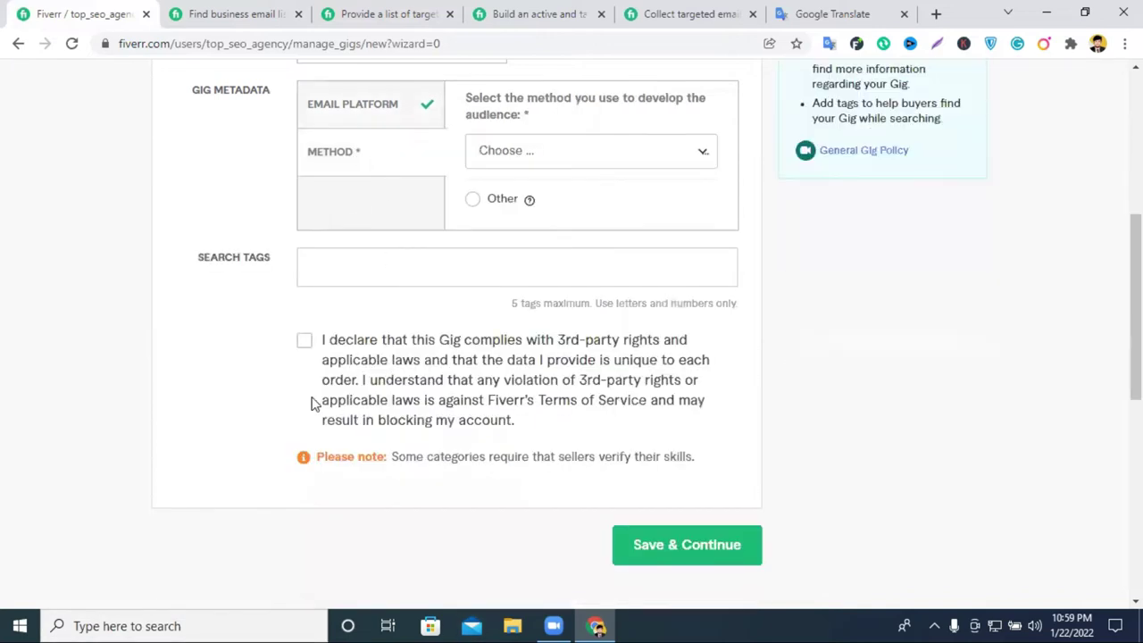
click(516, 157)
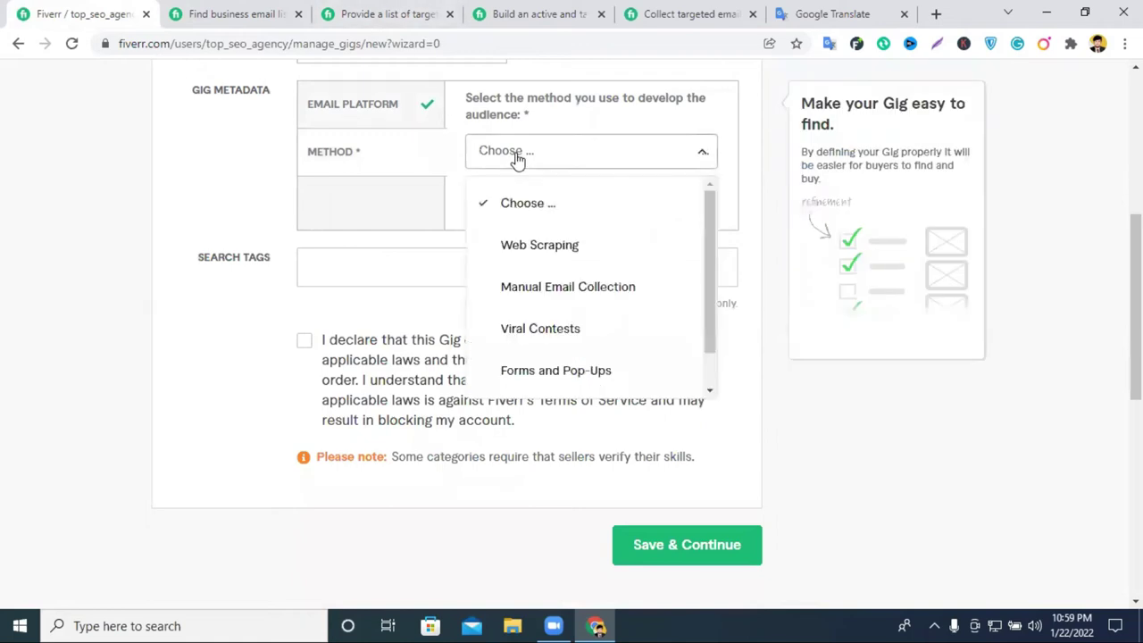
click(253, 13)
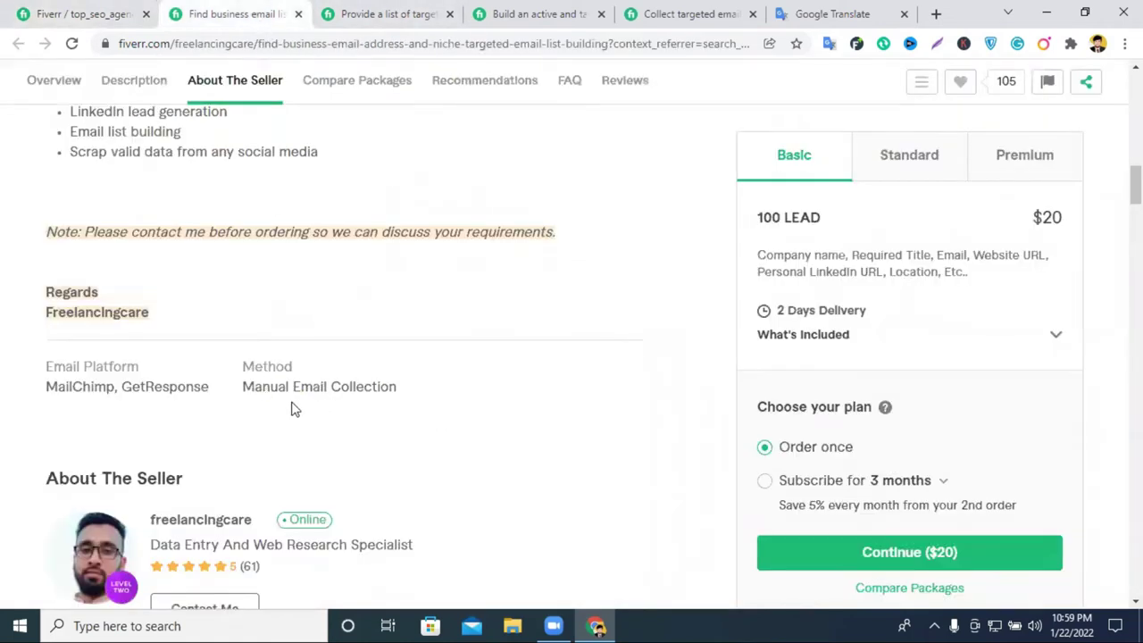
click(67, 11)
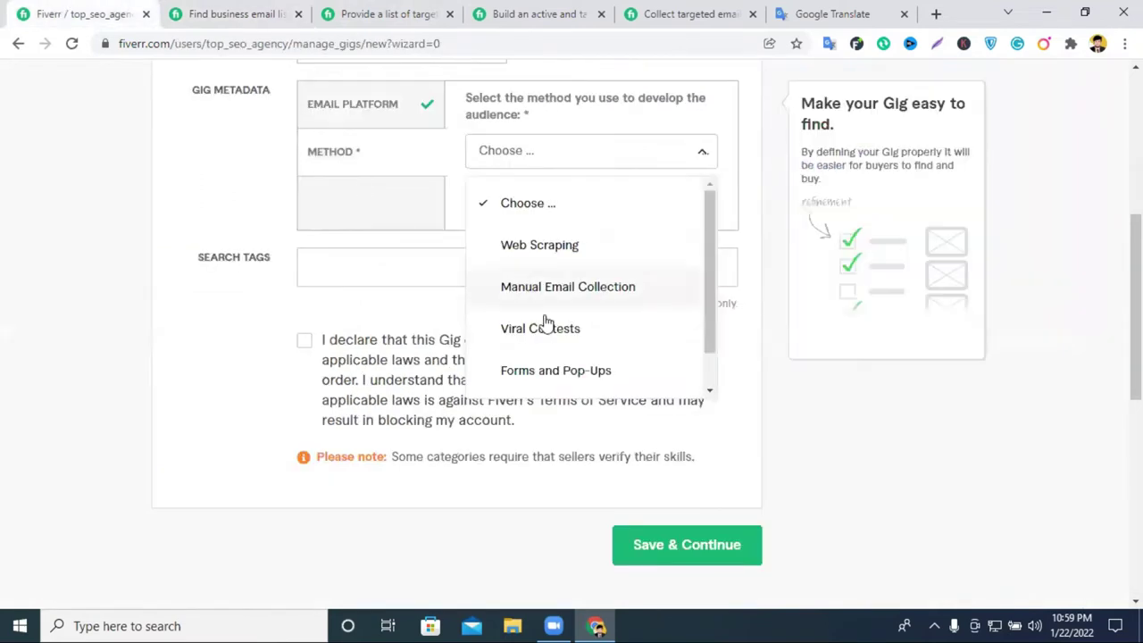
scroll(578, 269, down, 1)
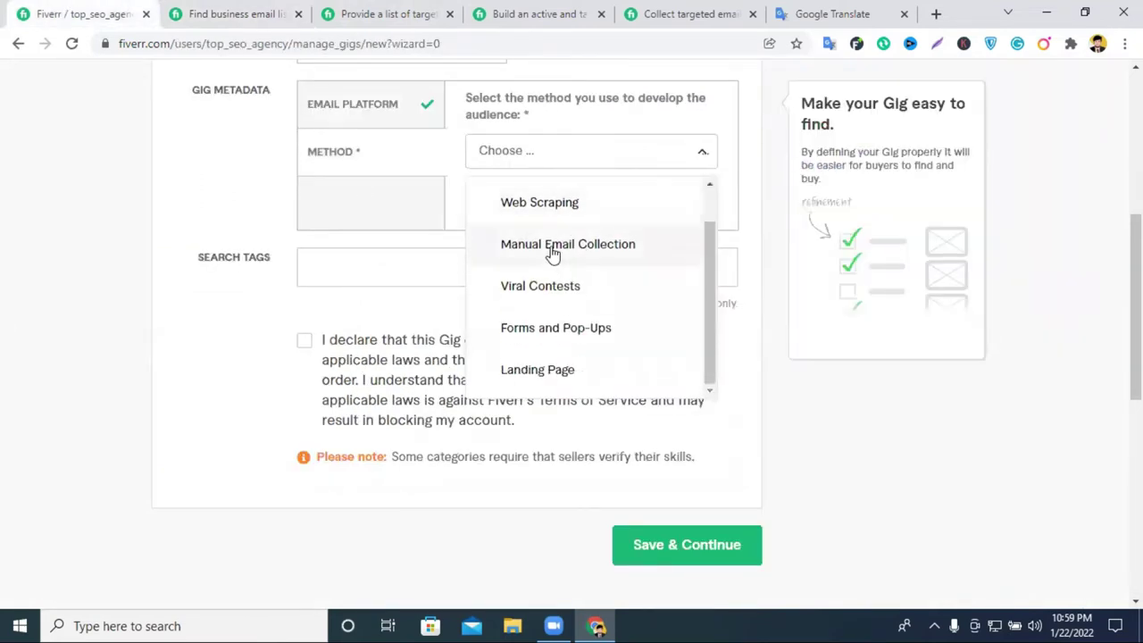
click(551, 251)
Compare the new gig's metadata with the business email list gig's platform and method, and view the form's search tags section.
scroll(622, 253, up, 2)
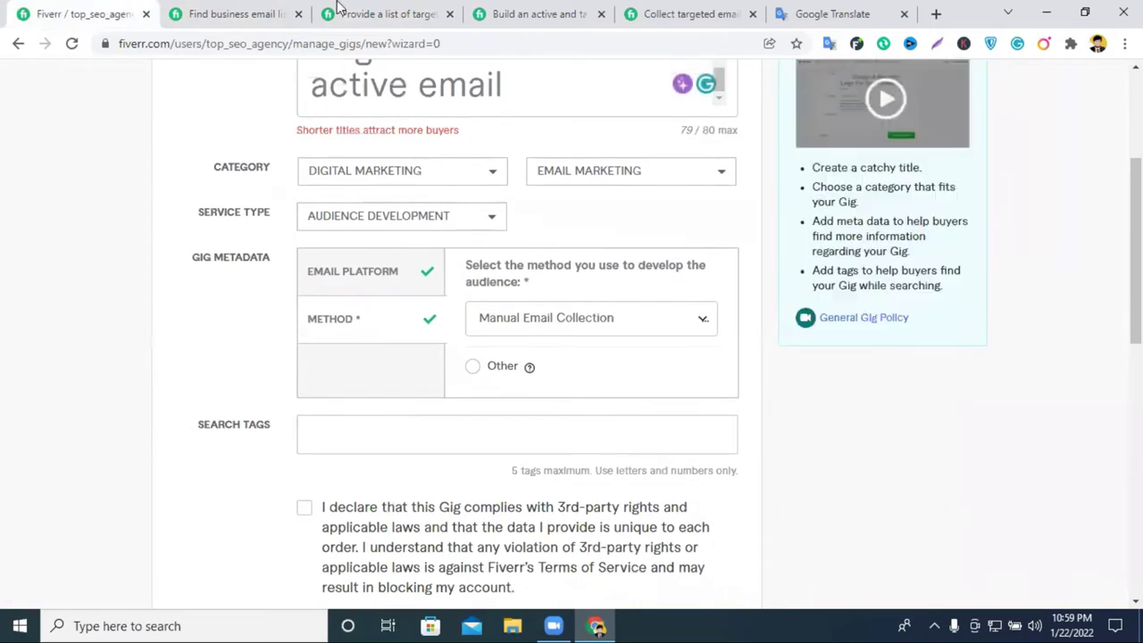
click(273, 11)
scroll(412, 390, up, 1)
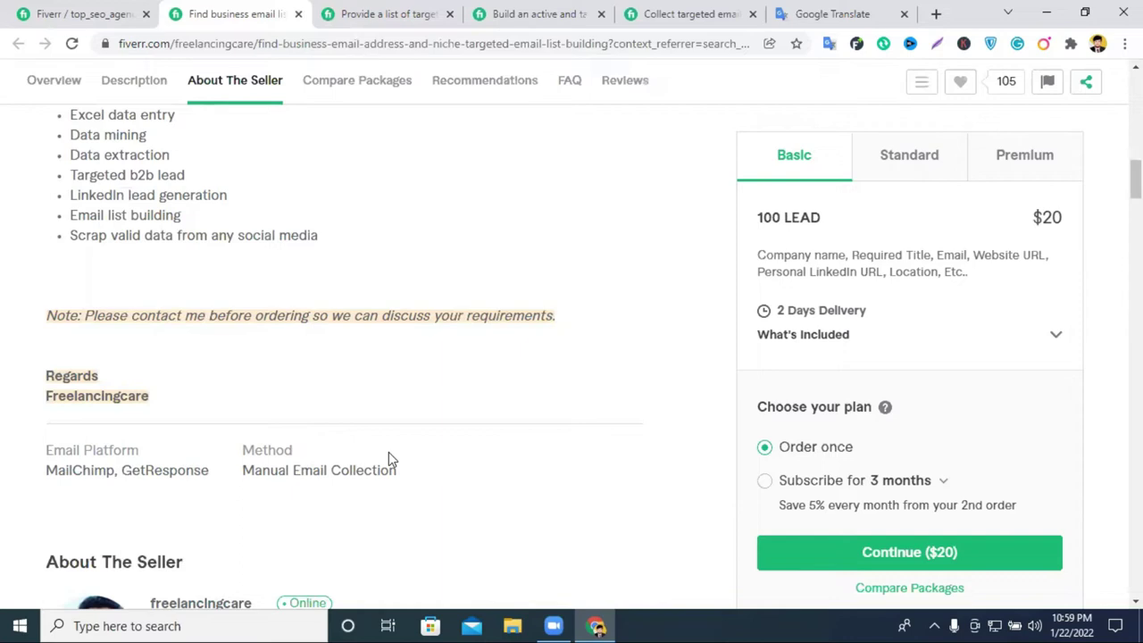
click(47, 13)
scroll(535, 191, down, 2)
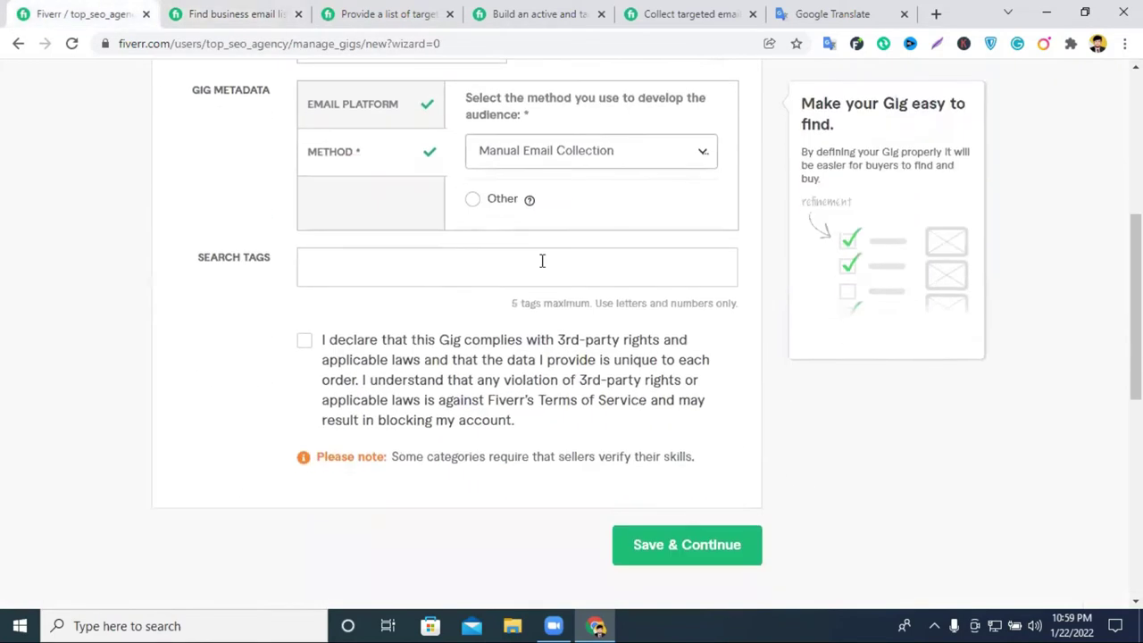
Accept the third-party rights declaration on the new gig, and check the related tags of the business email list gig.
click(381, 270)
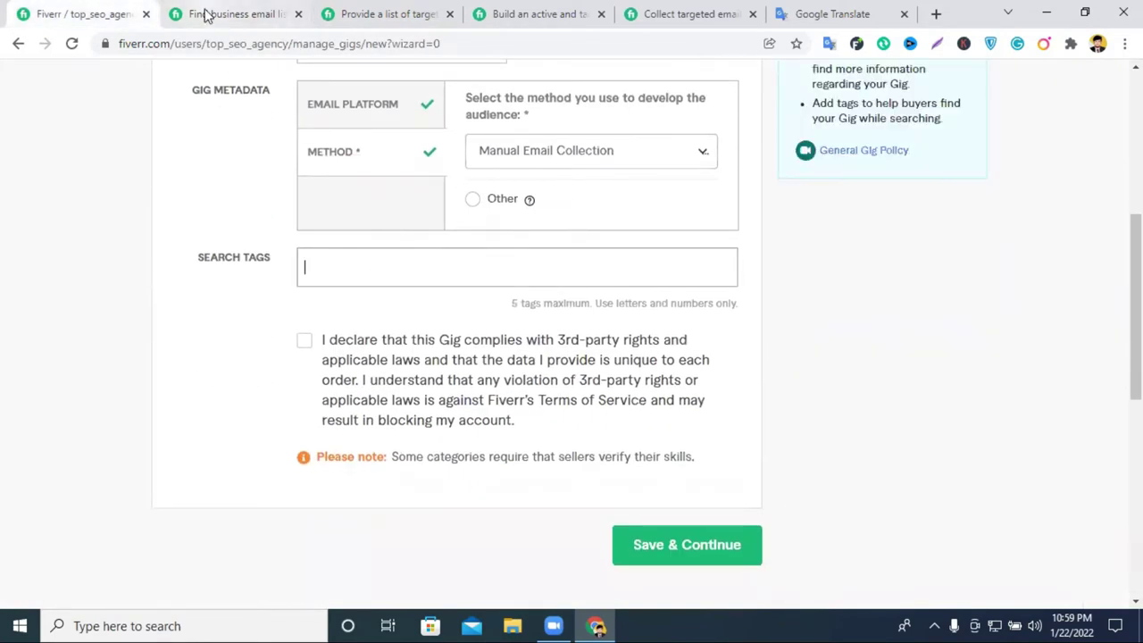
click(304, 340)
click(235, 9)
scroll(314, 388, down, 15)
scroll(314, 404, down, 20)
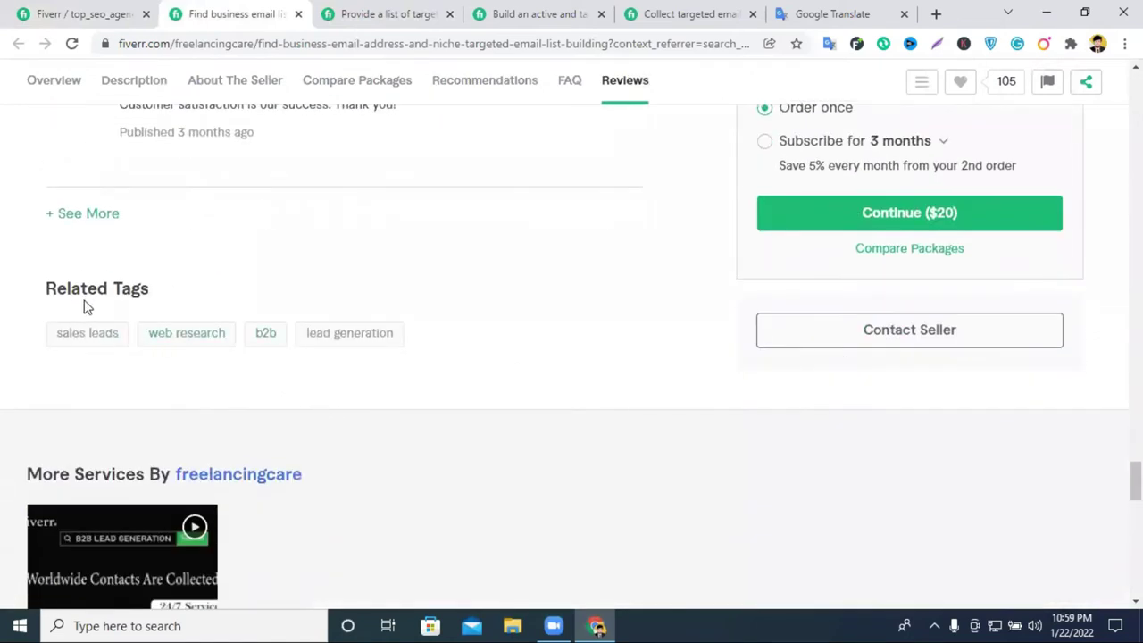
drag(46, 288, 179, 296)
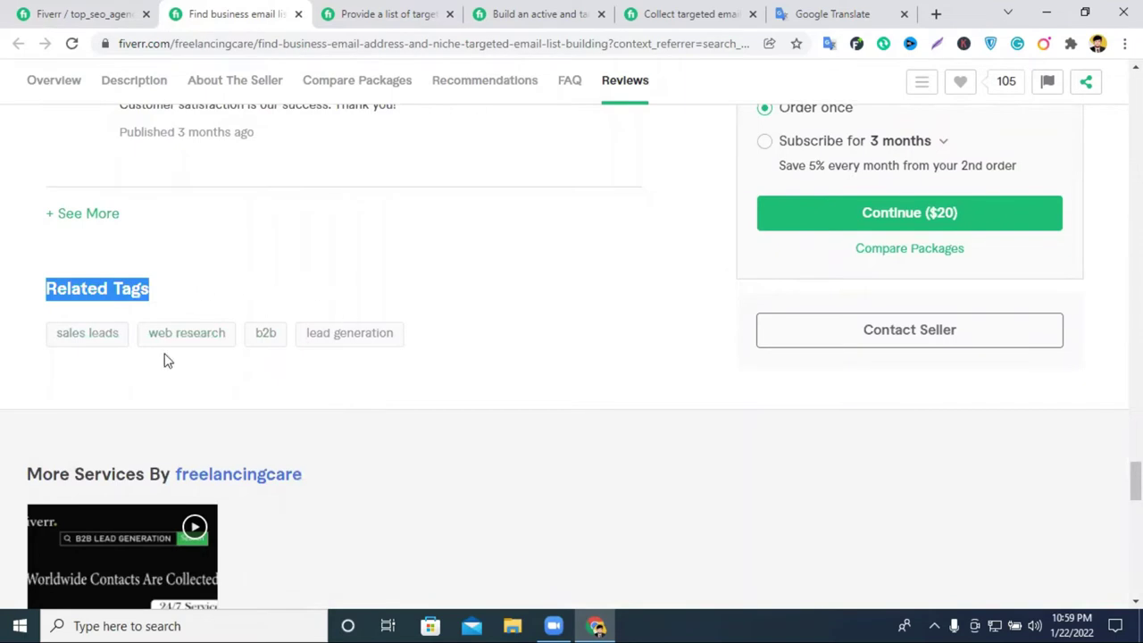
Check the related tags of the gig offering 5000 targeted emails and of the active USA email list gig.
click(337, 13)
scroll(365, 300, down, 10)
scroll(373, 374, down, 15)
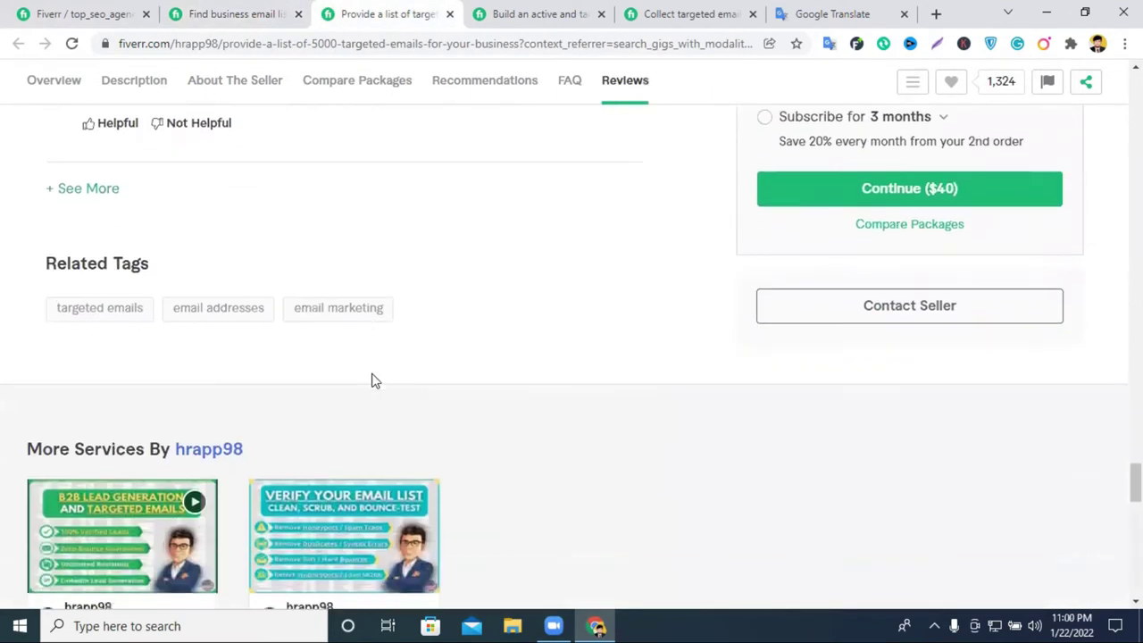
click(541, 13)
scroll(477, 402, down, 15)
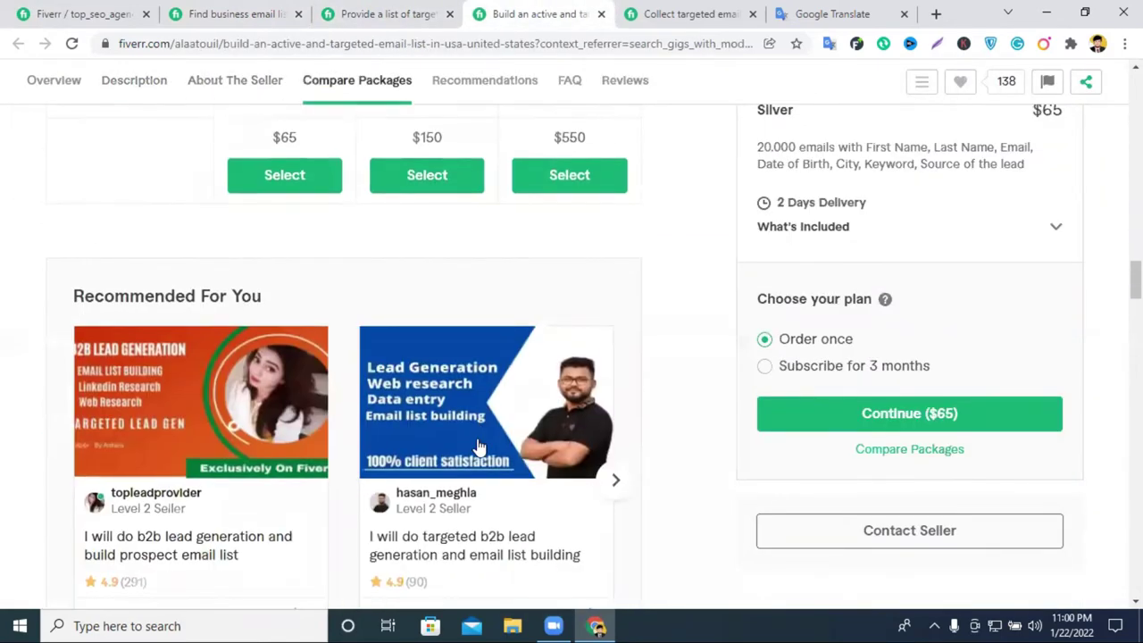
scroll(480, 455, down, 10)
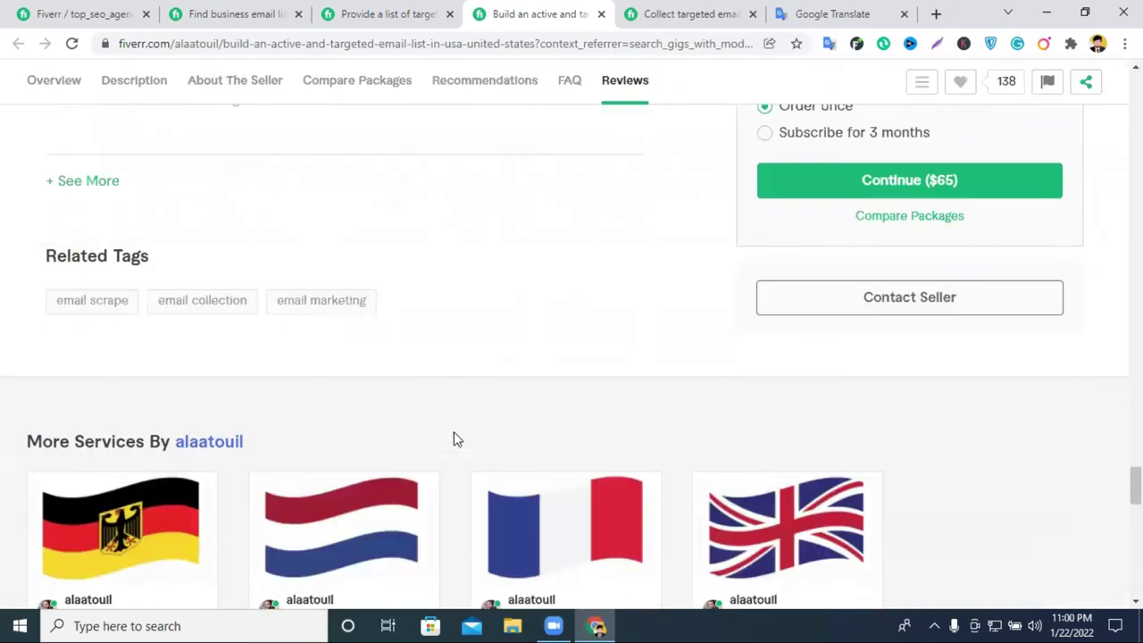
Check the related tags of the targeted email list and Mailchimp service gig, and return to the new gig's form.
click(696, 11)
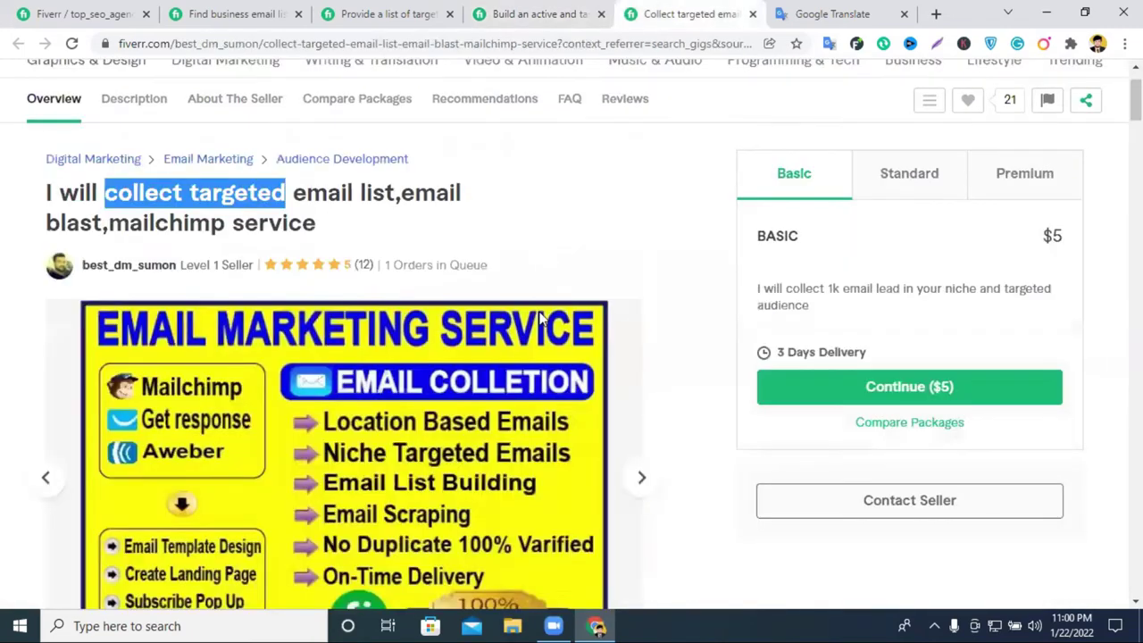
scroll(535, 402, down, 10)
scroll(544, 438, down, 20)
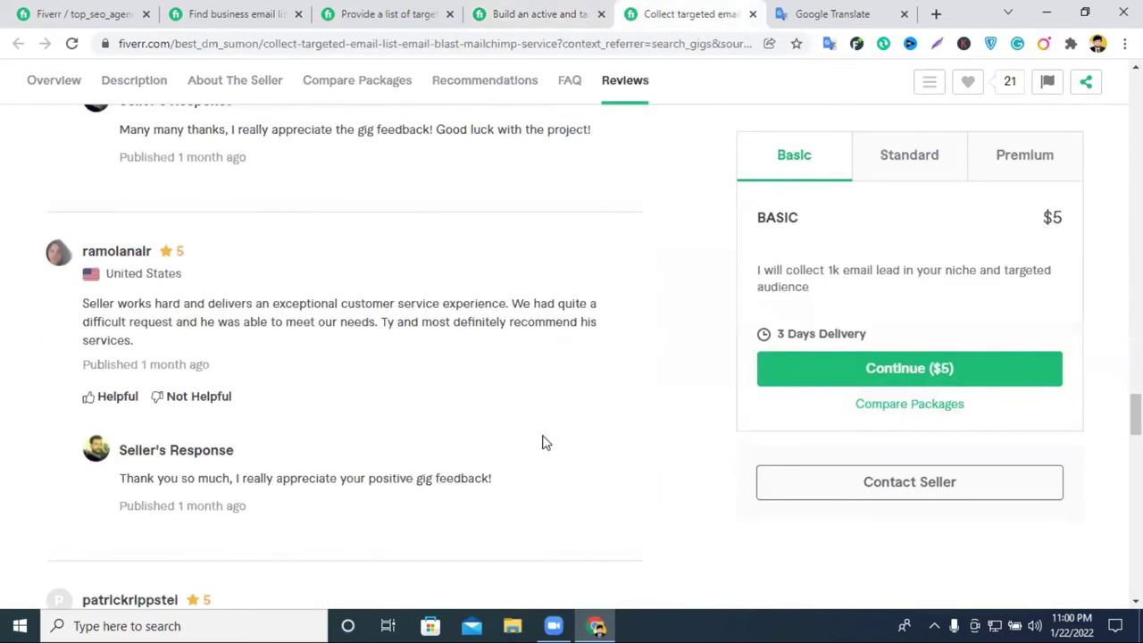
scroll(544, 443, up, 5)
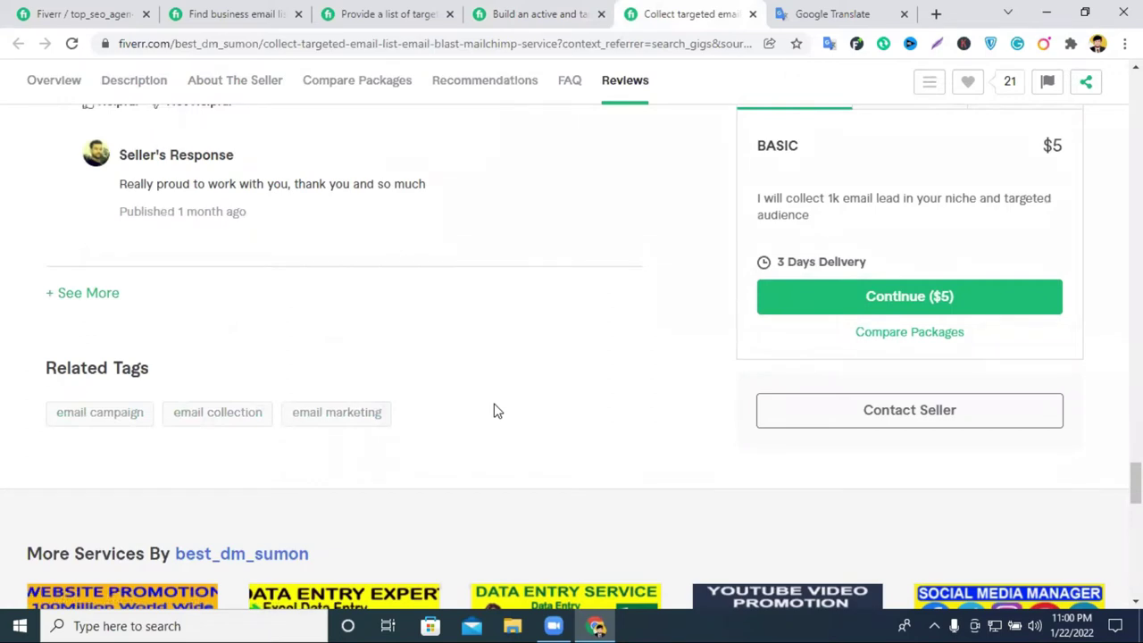
click(125, 13)
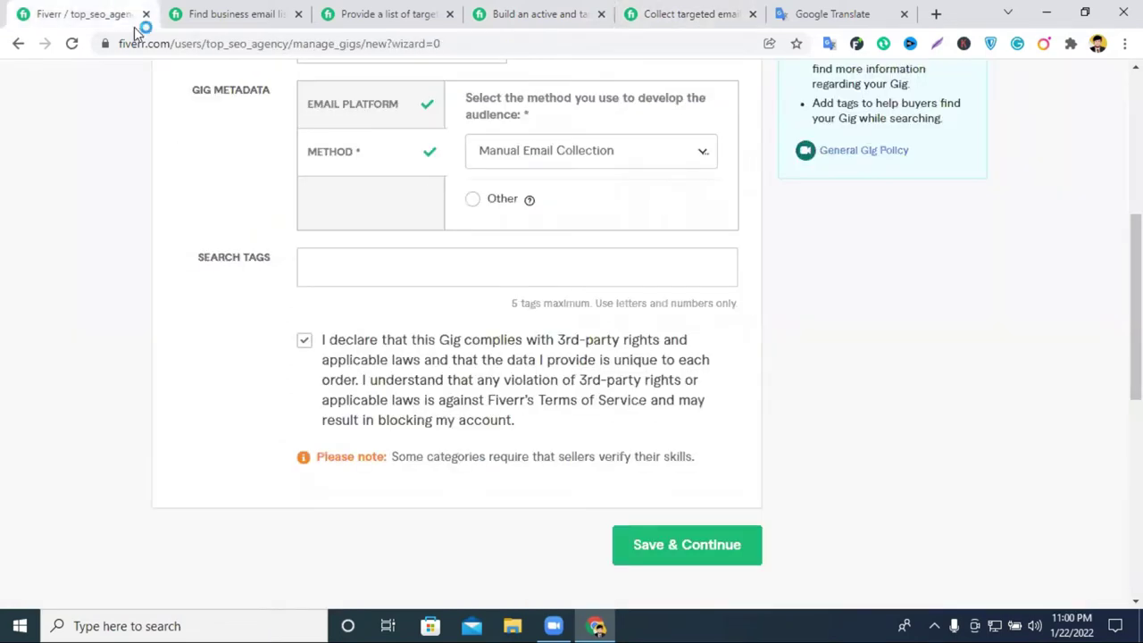
Leave the business email list gig for the seller dashboard and switch the account to buying mode.
click(204, 13)
scroll(373, 254, up, 5)
scroll(358, 358, up, 15)
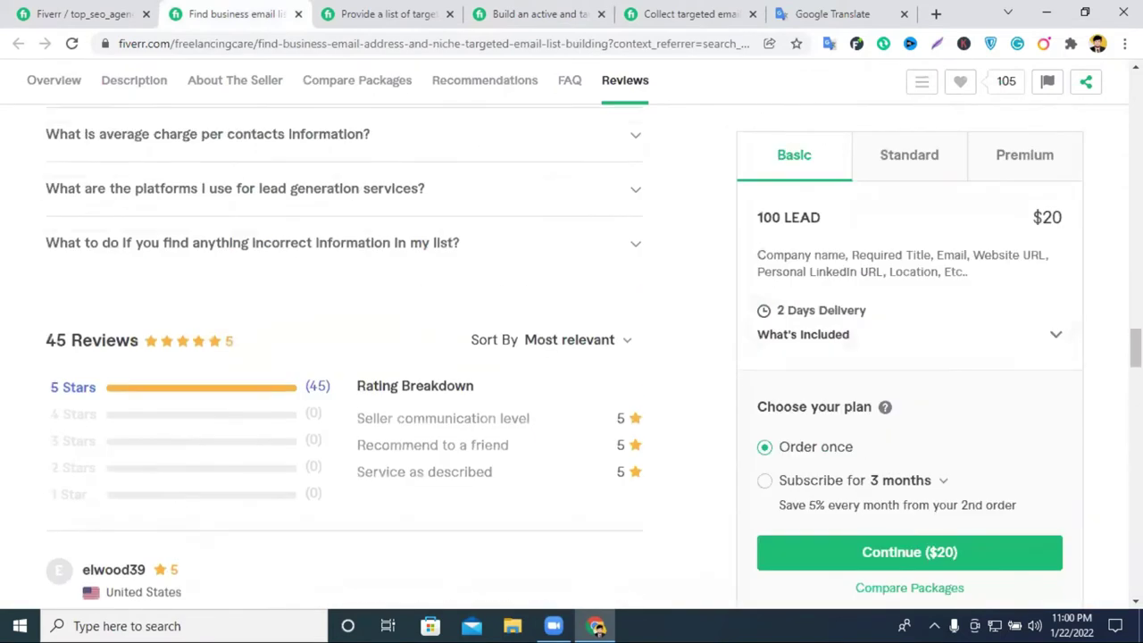
scroll(357, 357, up, 5)
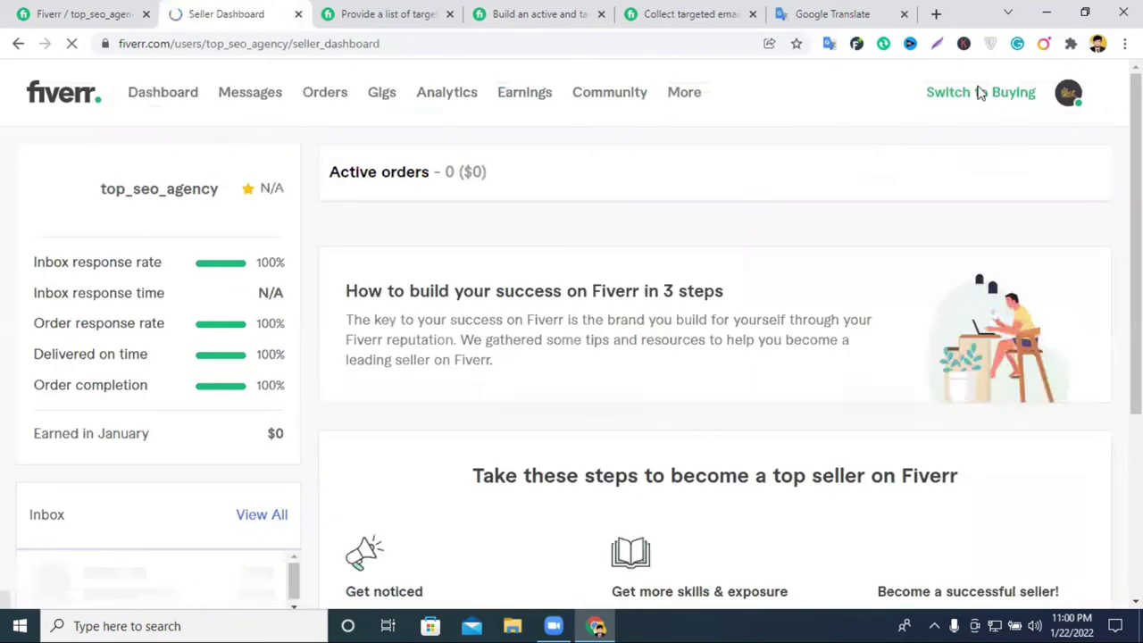
click(977, 92)
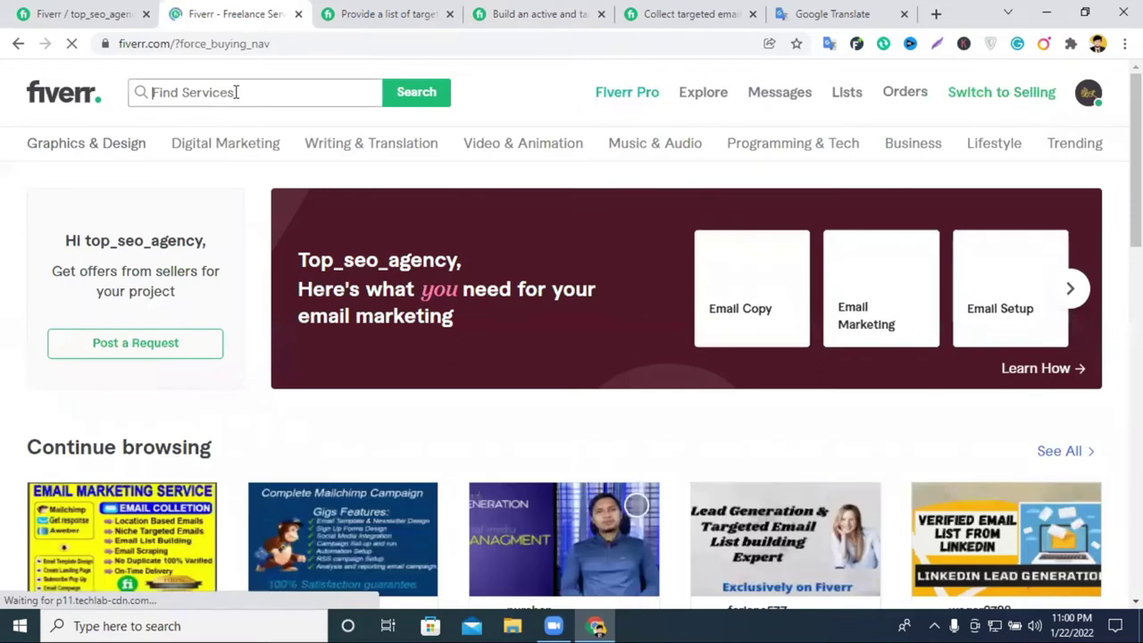
Search the services for "email list" using the matching suggestion.
text(em)
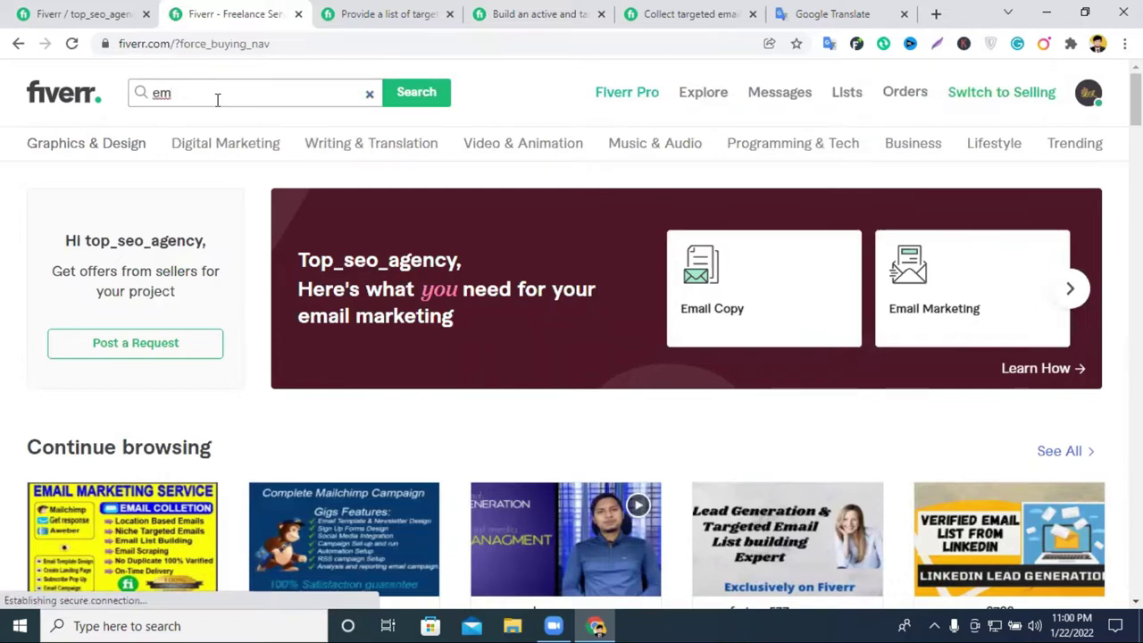
key(BackSpace)
key(BackSpace)
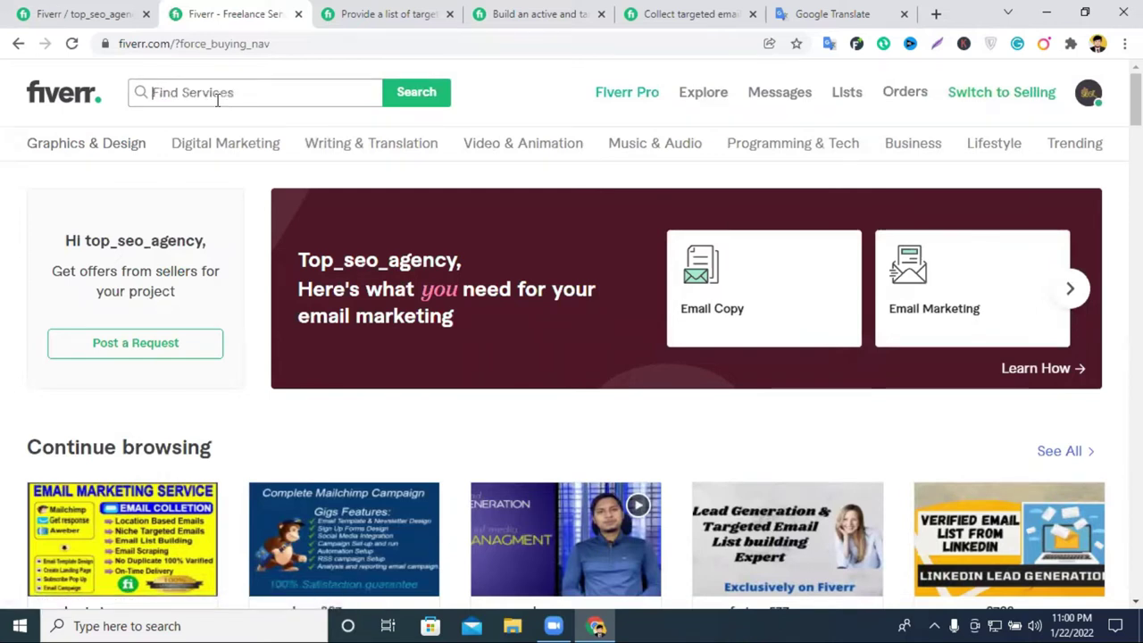
text(email list)
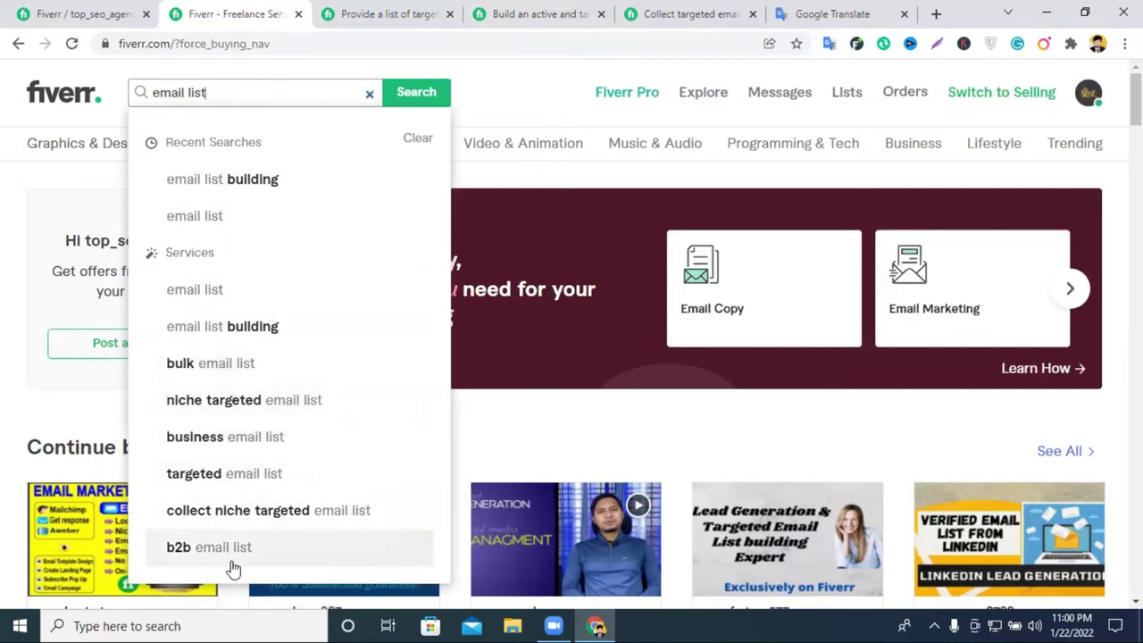
click(223, 230)
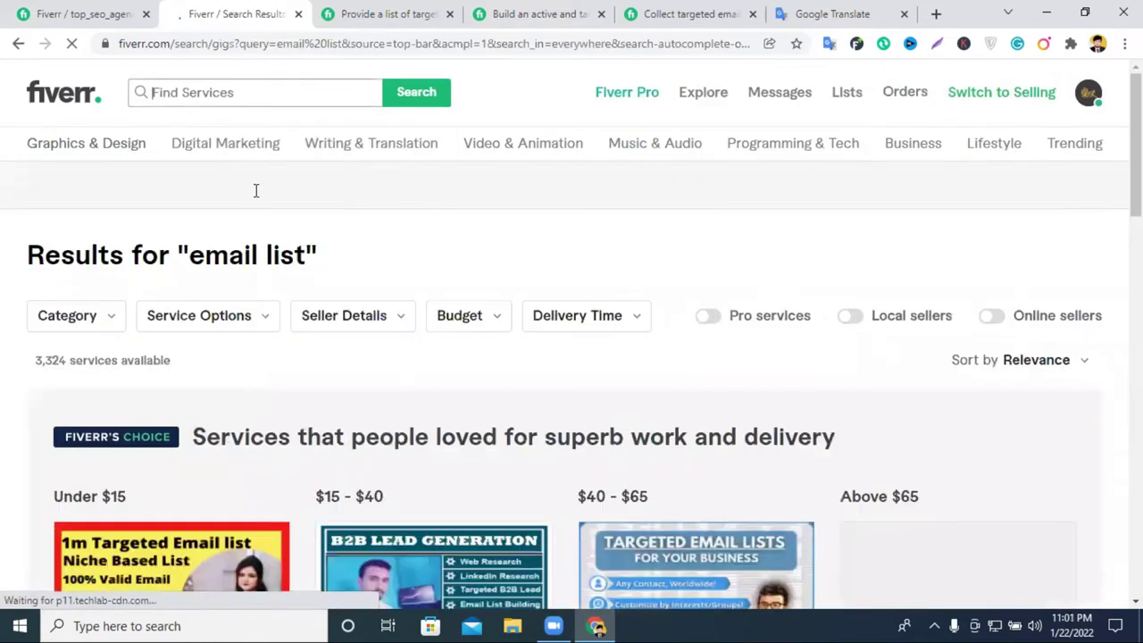
Copy "email list" from the search results heading and add it as the new gig's first search tag.
triple_click(300, 255)
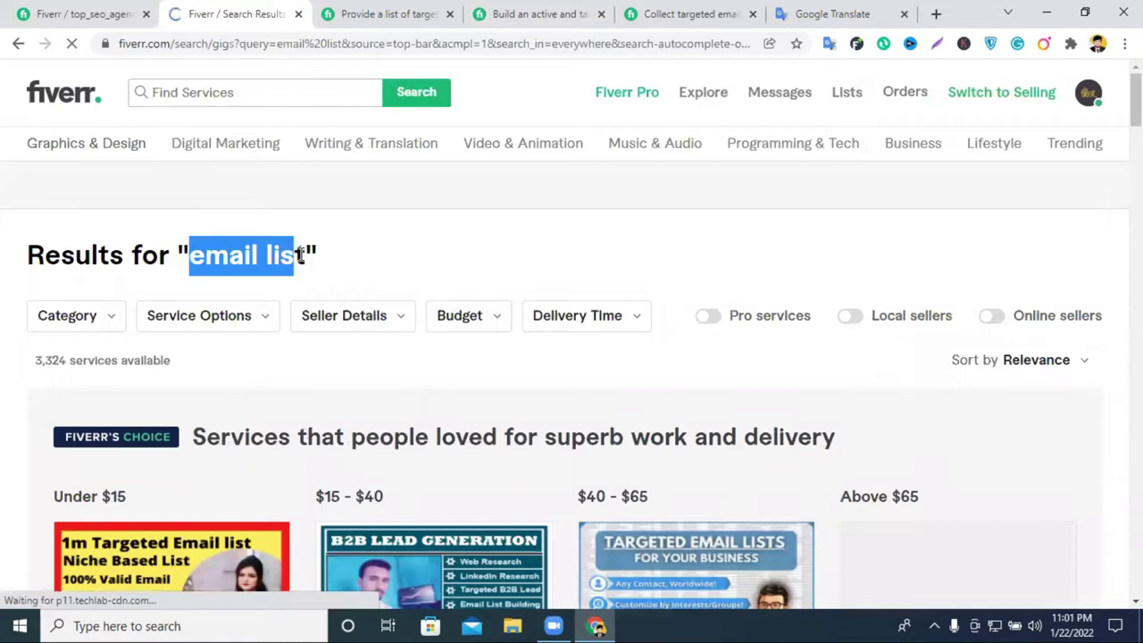
right_click(306, 257)
click(360, 264)
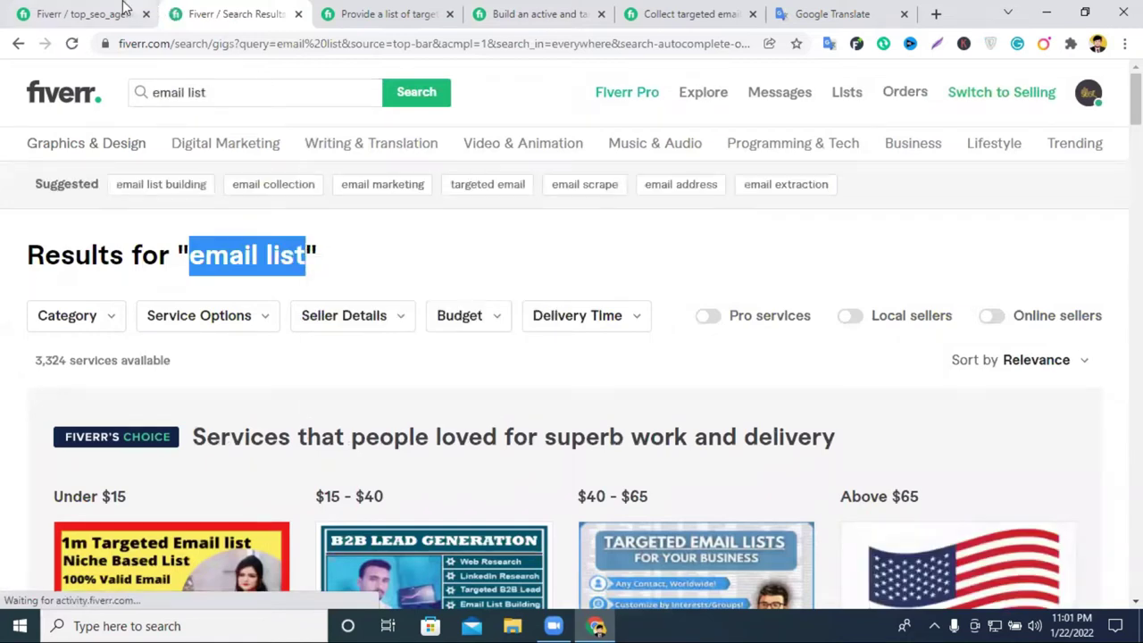
click(112, 13)
click(364, 271)
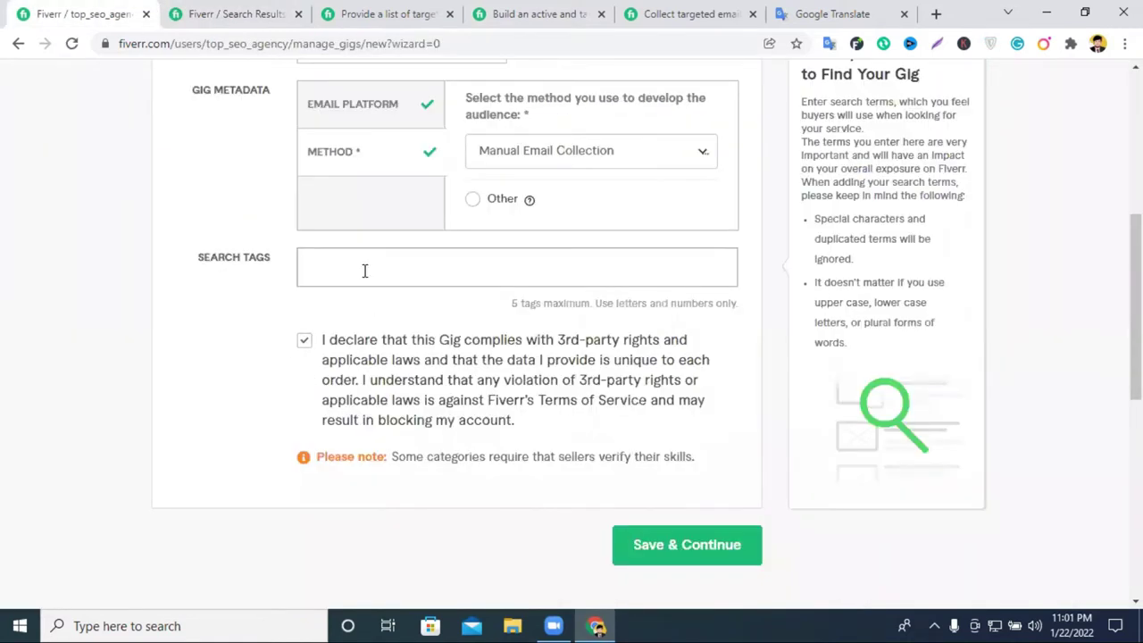
key(ctrl+v)
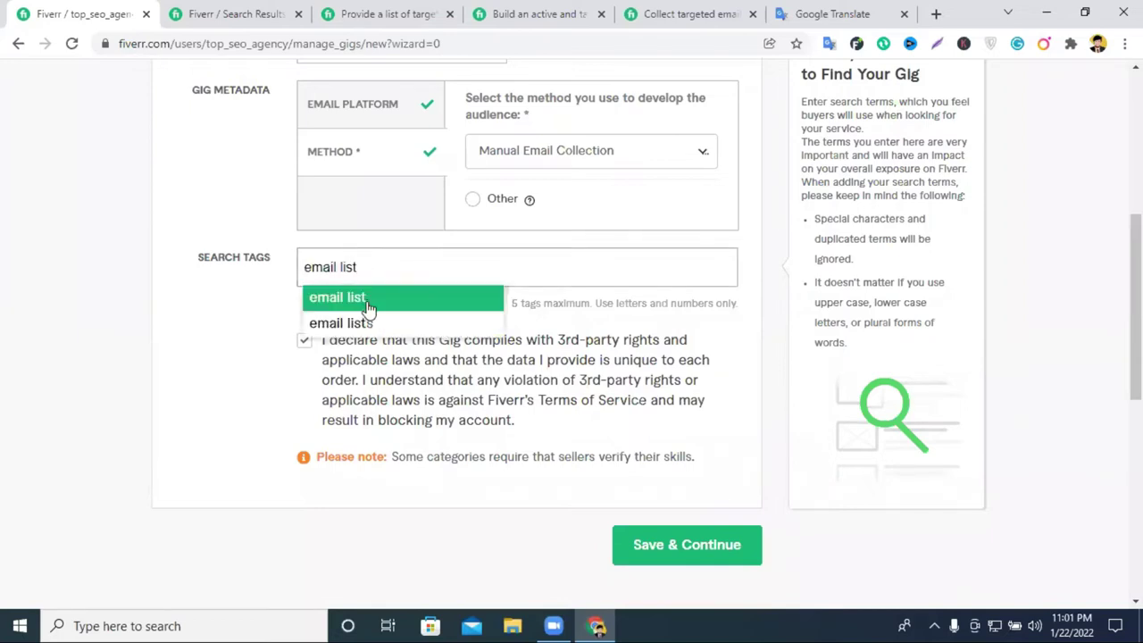
click(375, 307)
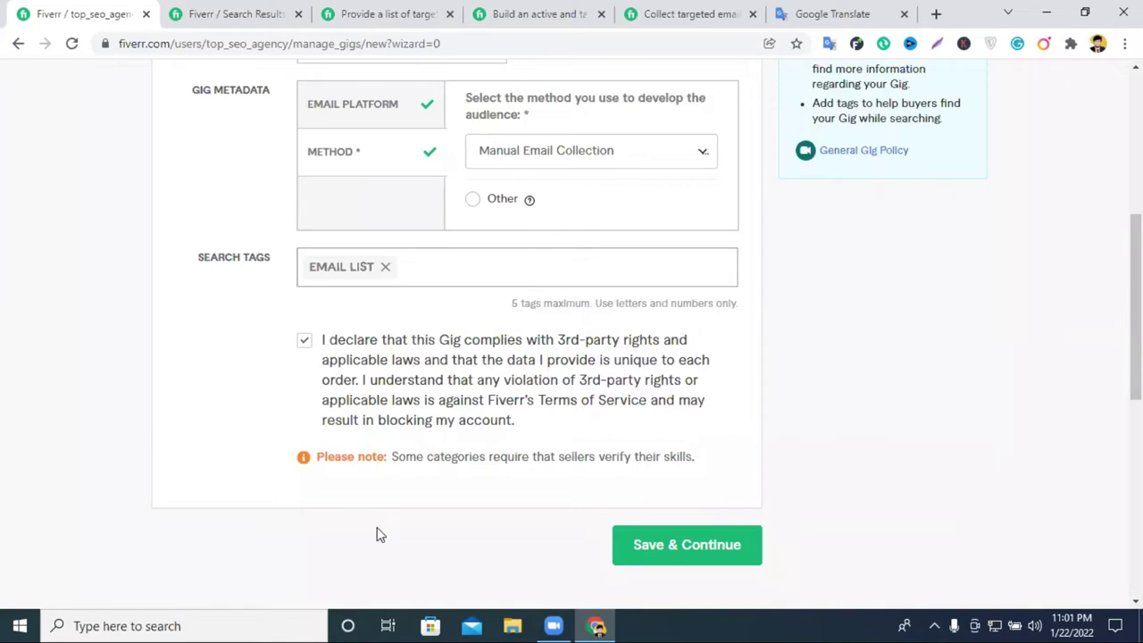
Copy the suggested term "email collection" from the search results and add it to the new gig's search tags.
click(241, 9)
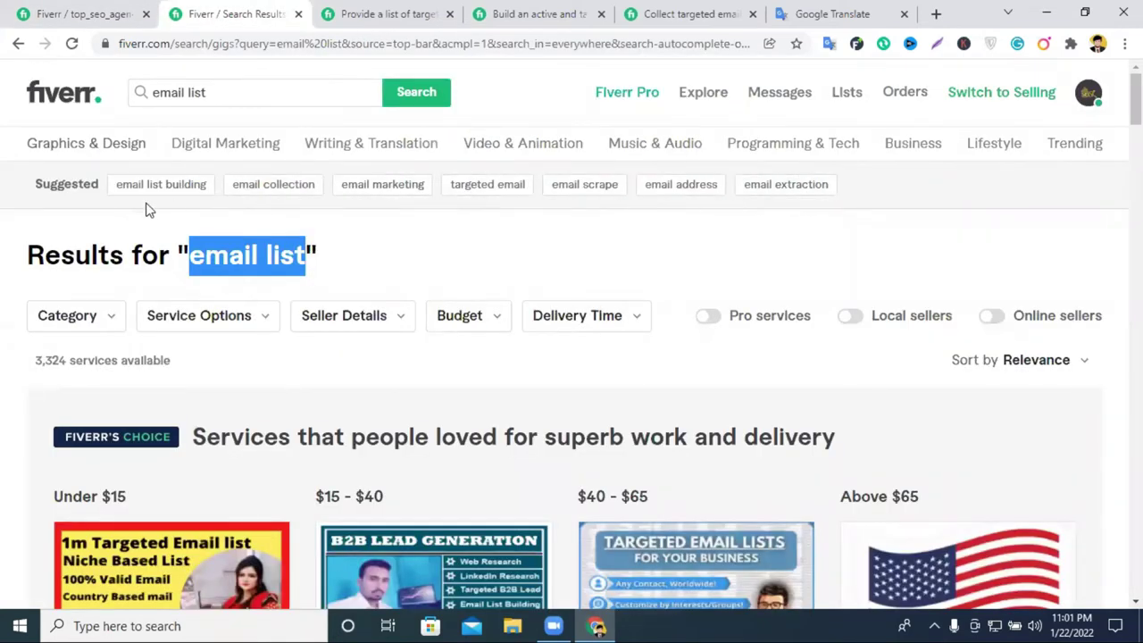
drag(229, 185, 290, 187)
key(ctrl+Page_Up)
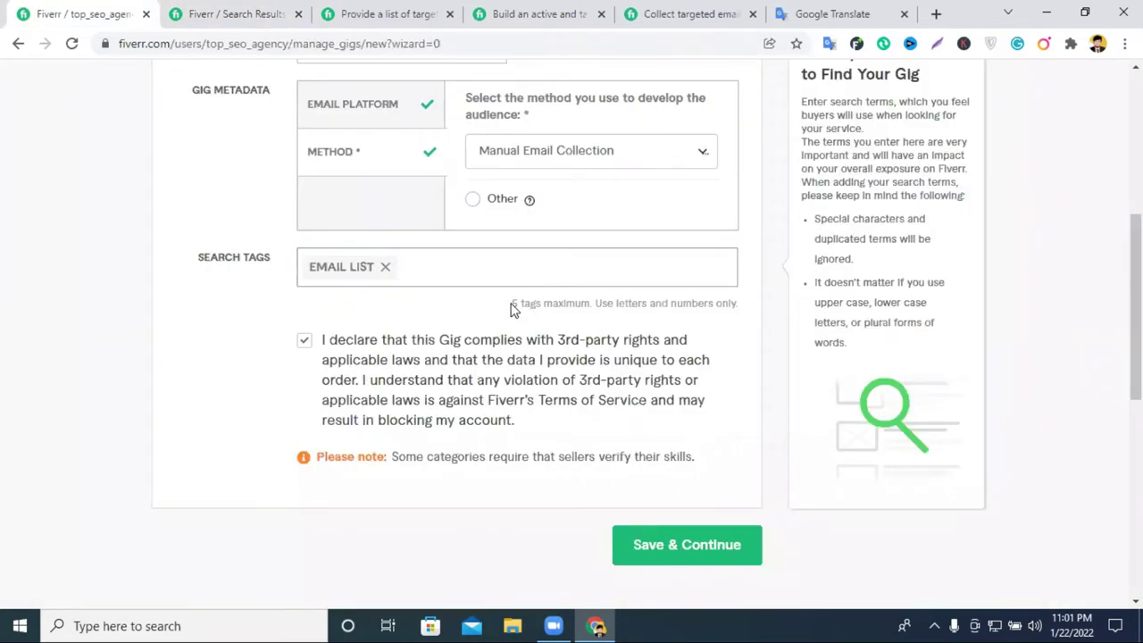
key(ctrl+v)
key(Return)
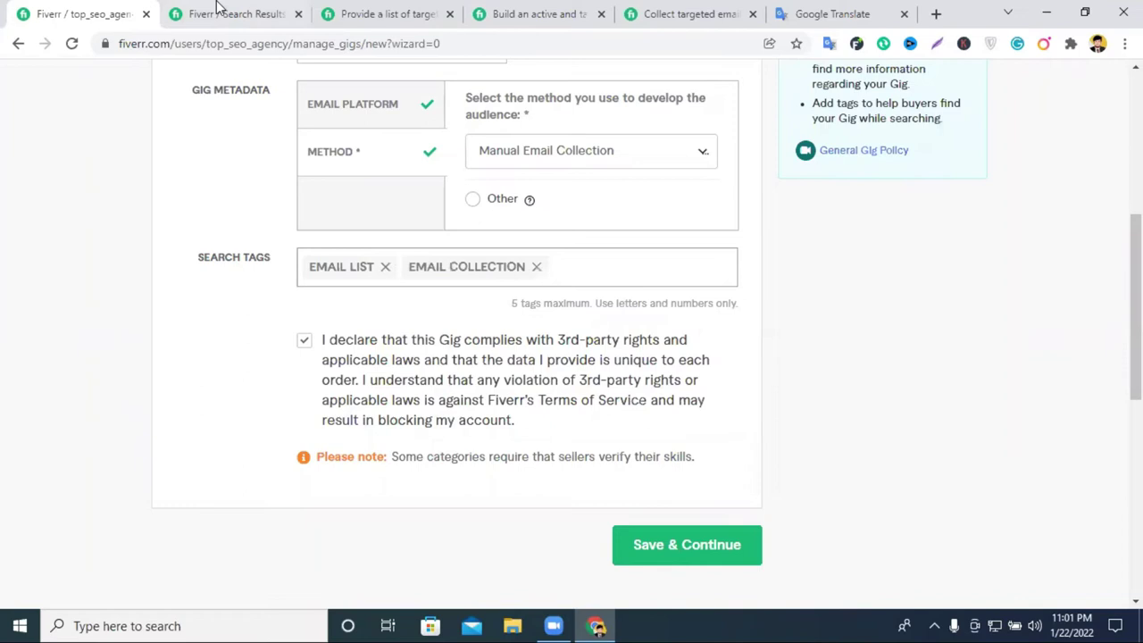
Add the suggested term "targeted email" from the search results as the new gig's third search tag.
key(ctrl+Tab)
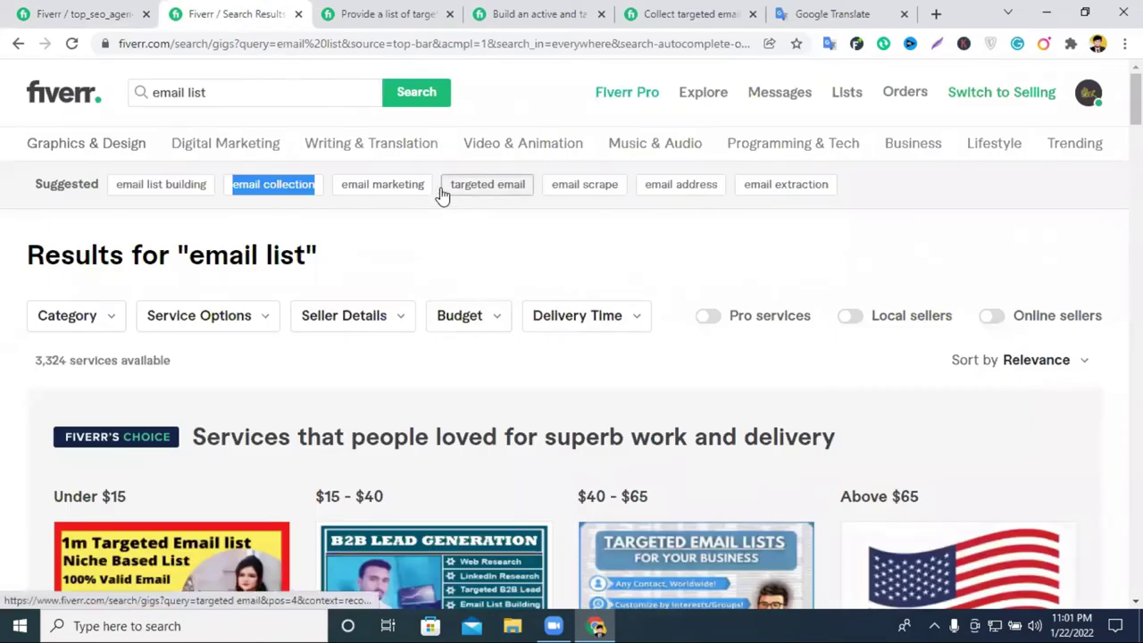
drag(439, 180, 530, 184)
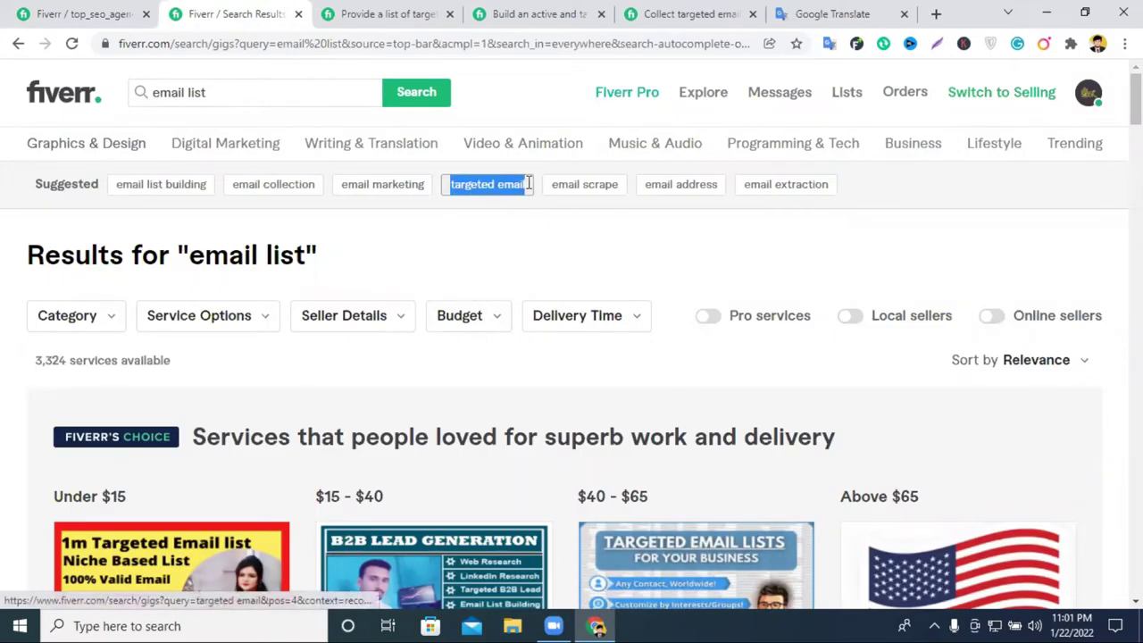
click(112, 10)
click(491, 282)
key(ctrl+v)
key(Return)
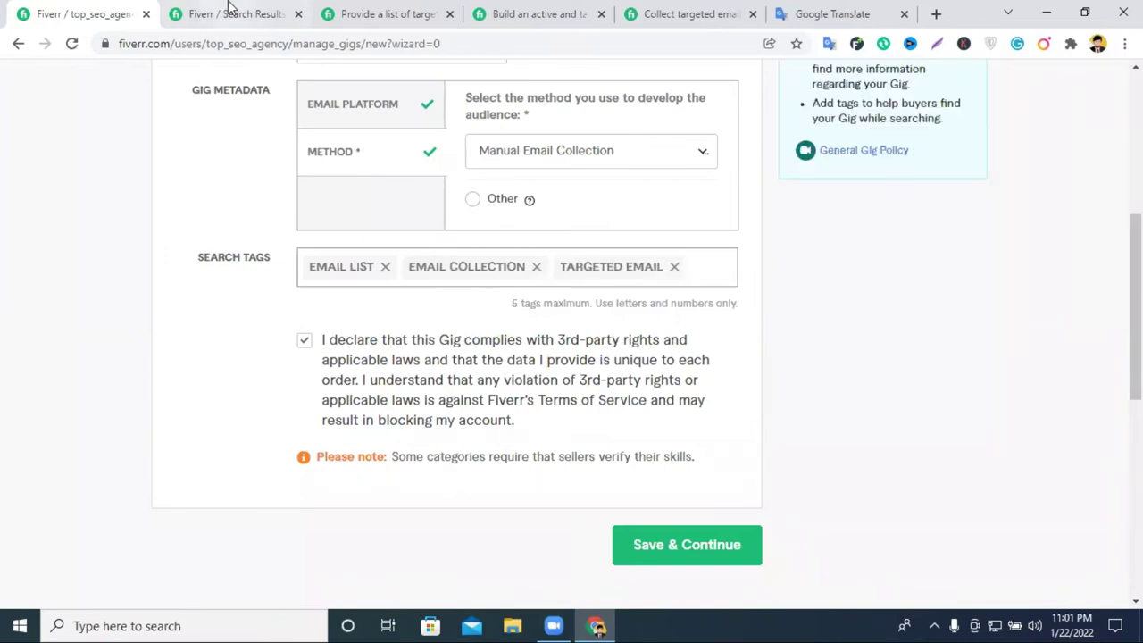
Copy the suggested term "email marketing" and add it as the new gig's fourth search tag.
click(222, 11)
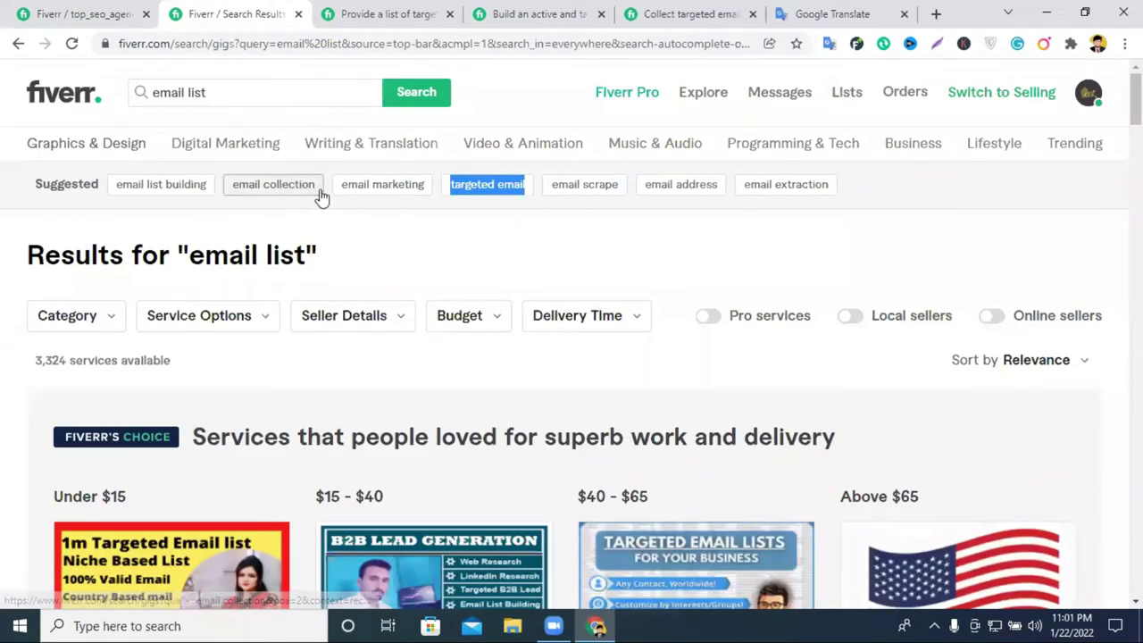
drag(336, 185, 426, 185)
key(ctrl+c)
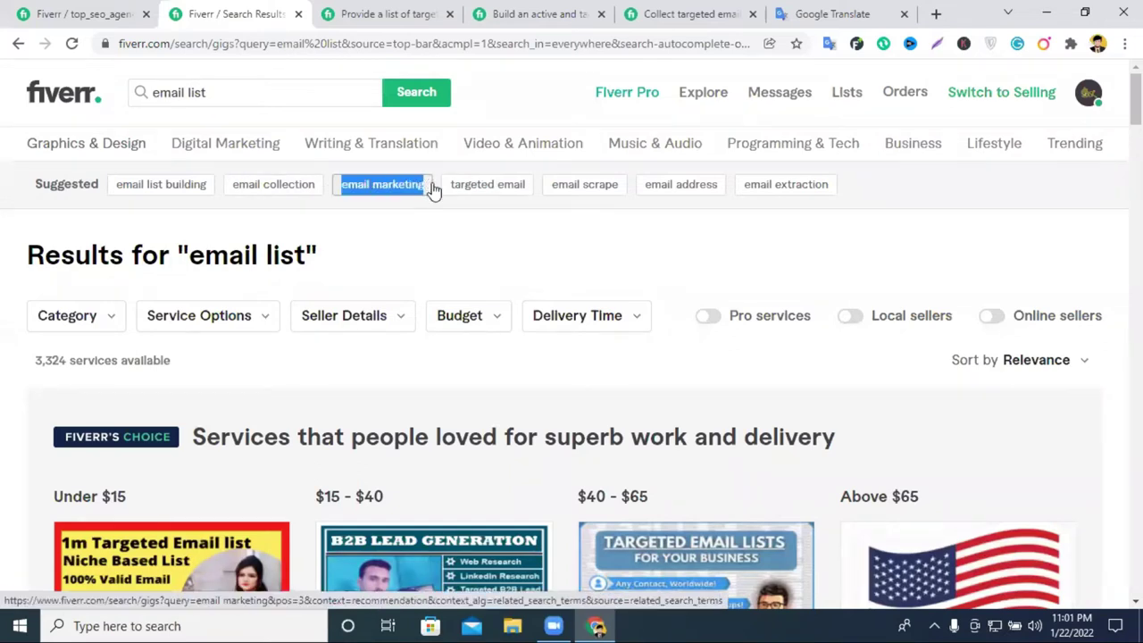
click(51, 12)
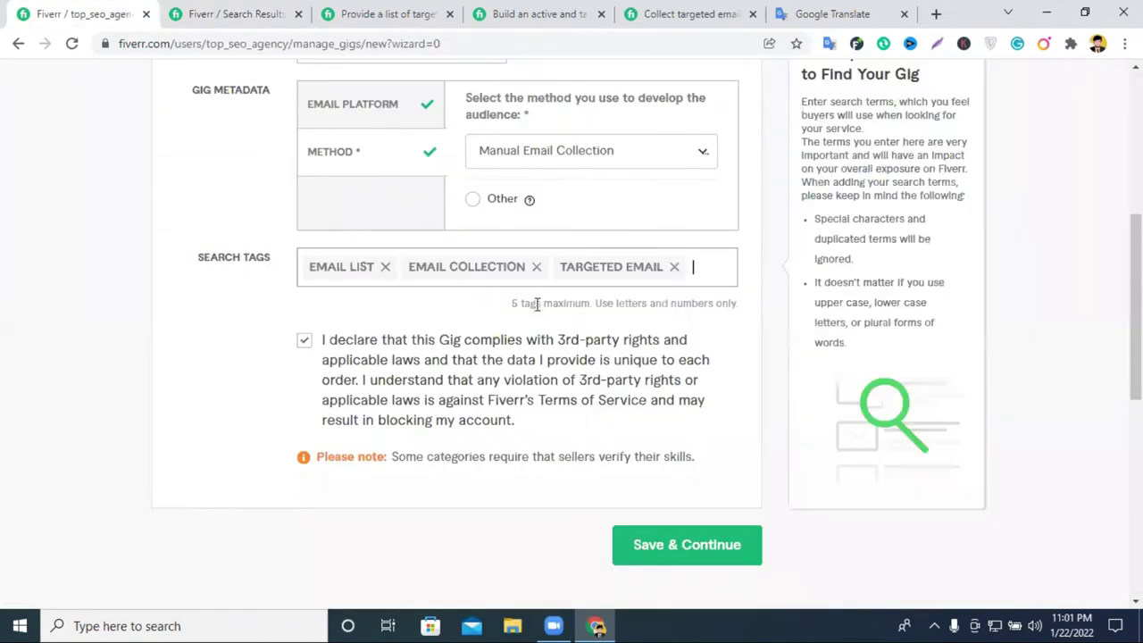
key(ctrl+v)
key(Return)
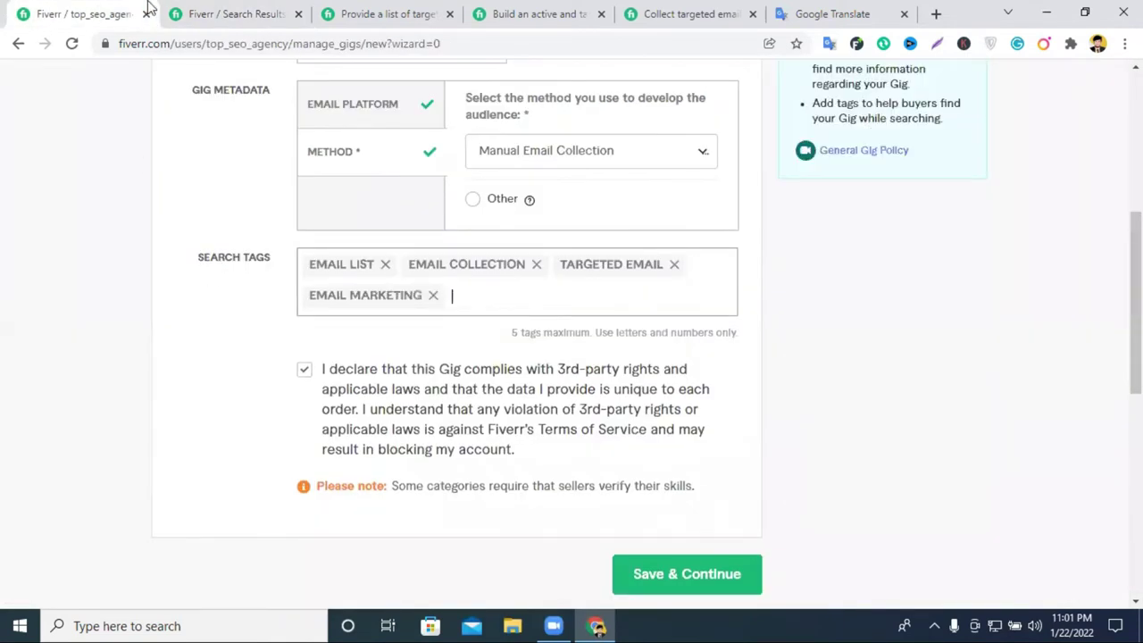
Copy the suggested term "email list building" from the search results and add it as the new gig's fifth search tag.
click(237, 13)
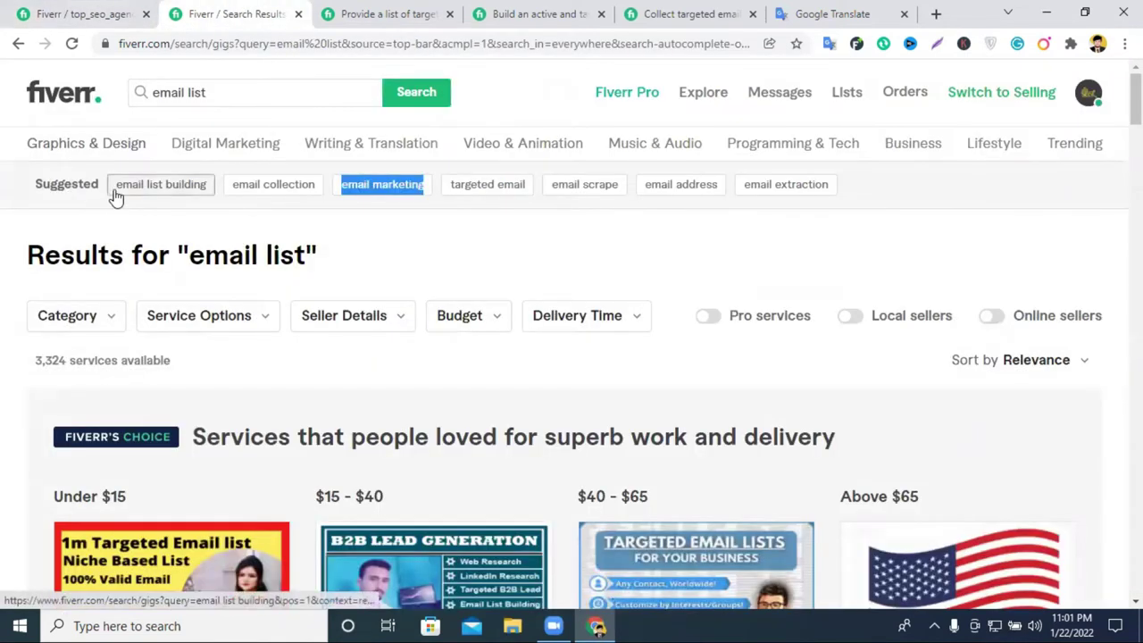
drag(110, 189, 205, 206)
key(ctrl+c)
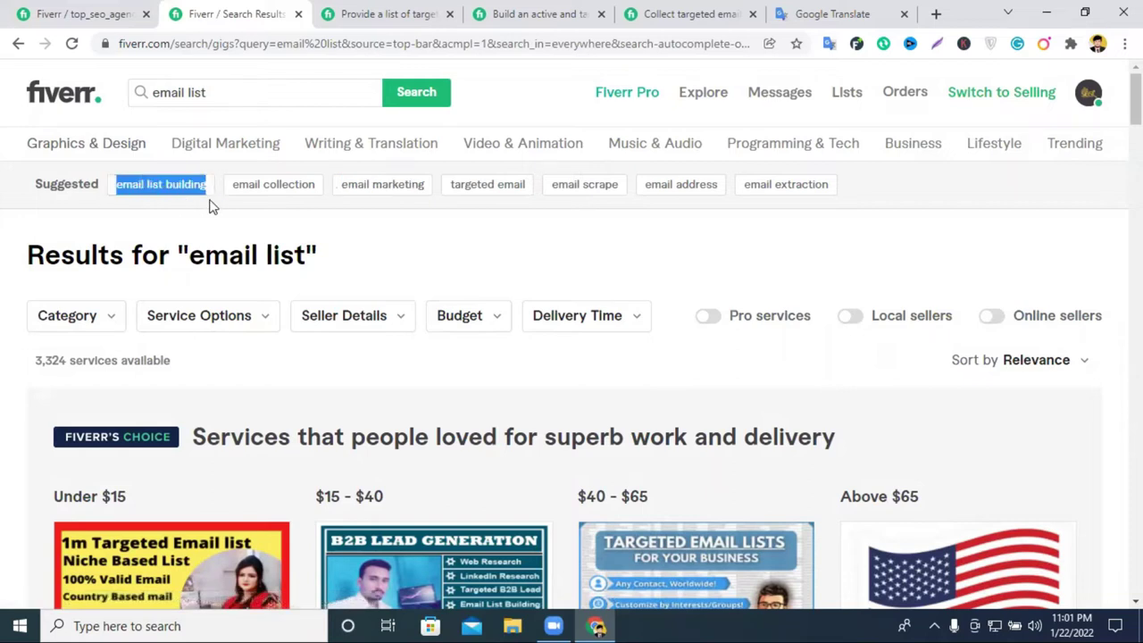
key(ctrl+Page_Up)
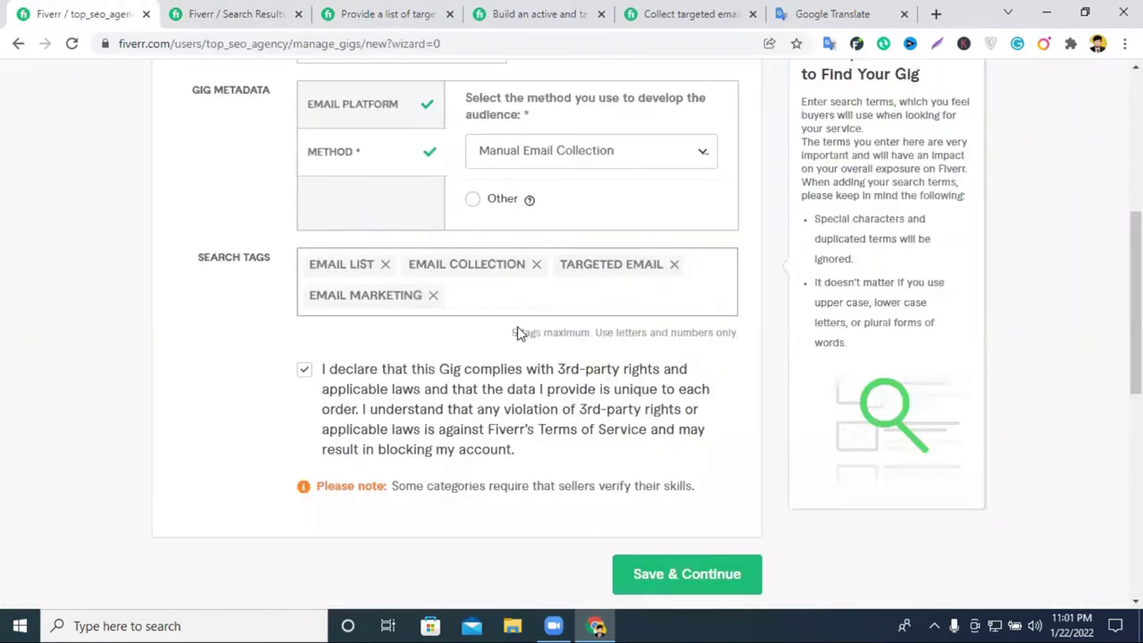
key(ctrl+v)
key(Return)
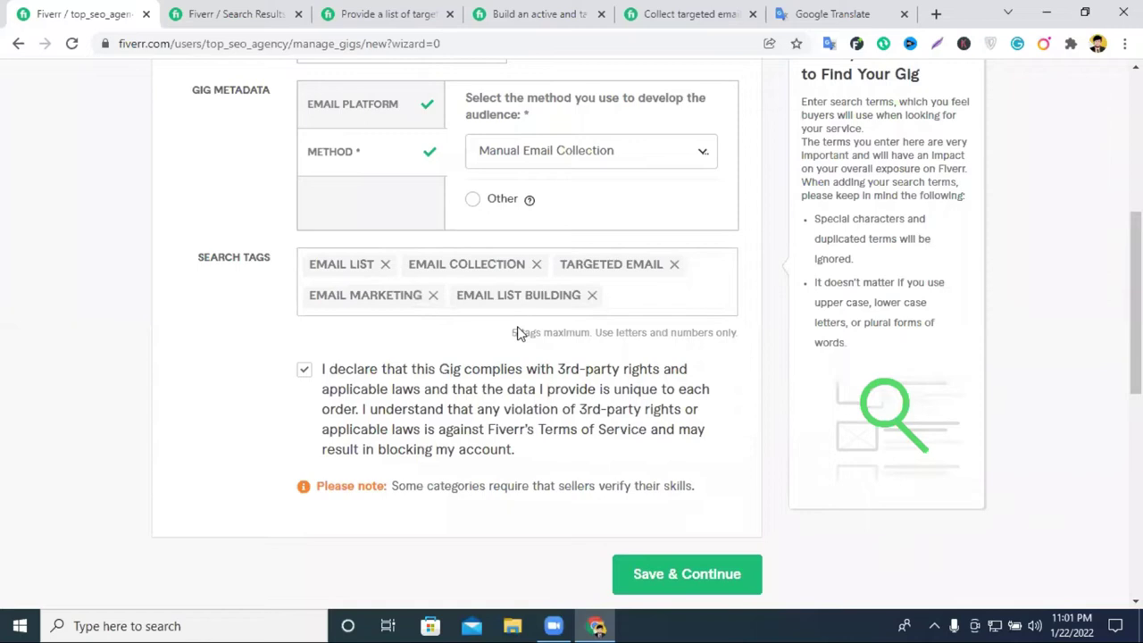
Save the completed gig overview and continue to the Scope & Pricing stage.
scroll(596, 331, up, 5)
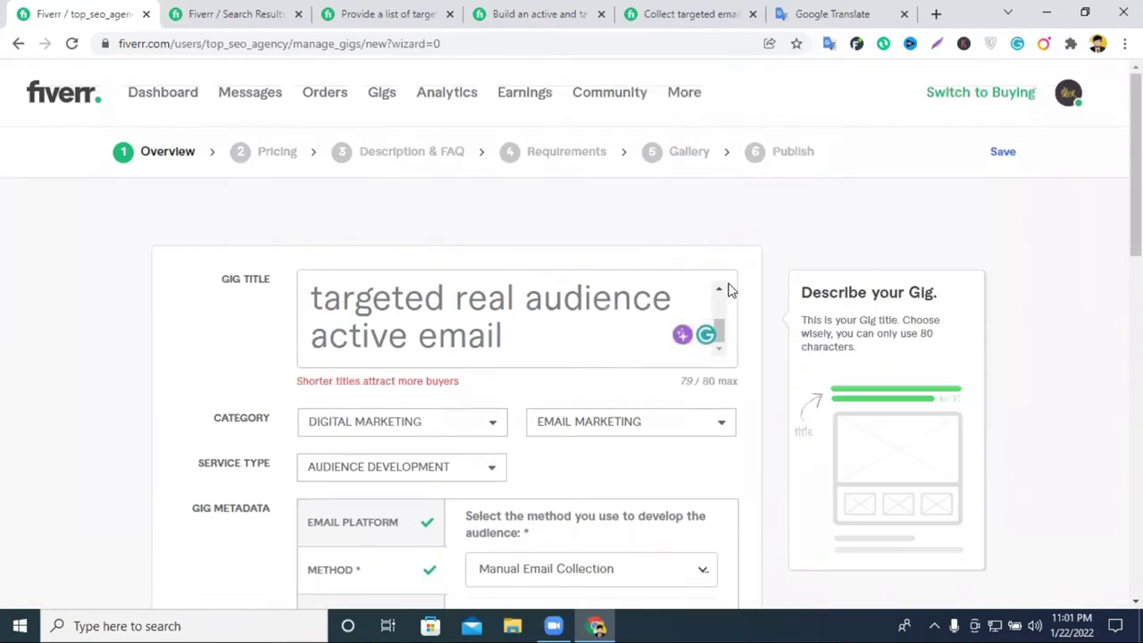
scroll(727, 294, down, 8)
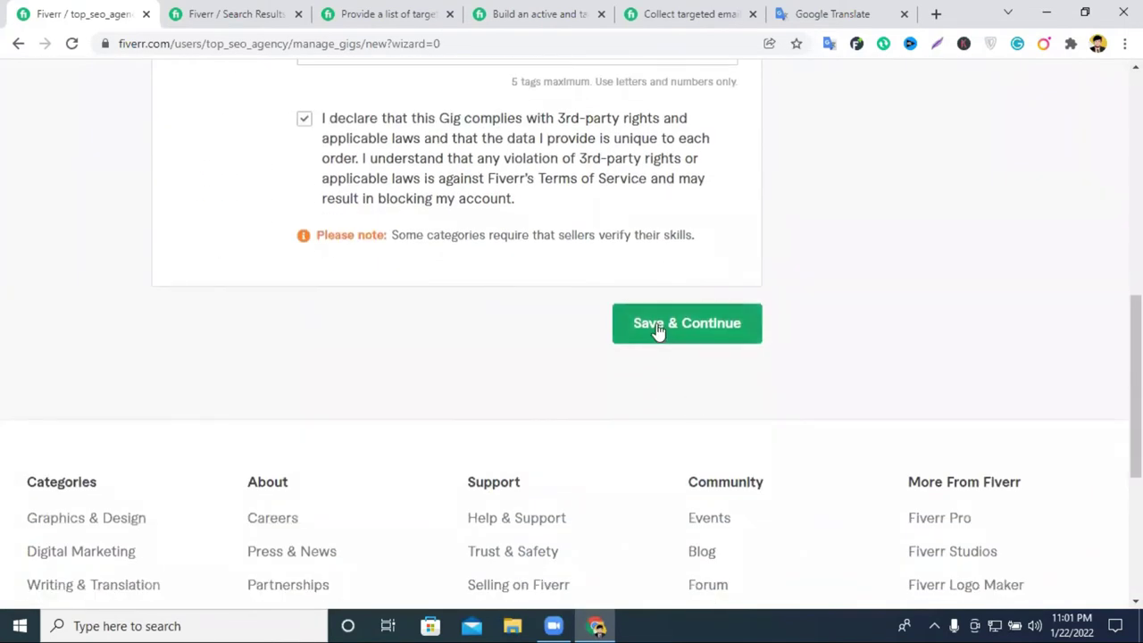
click(668, 330)
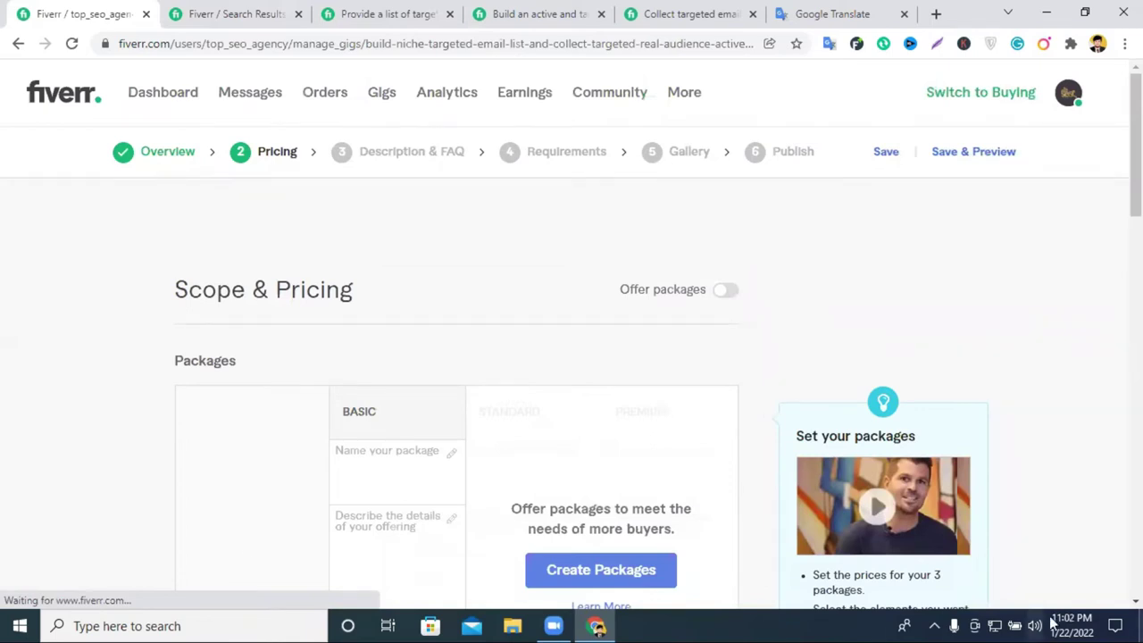
scroll(592, 258, down, 3)
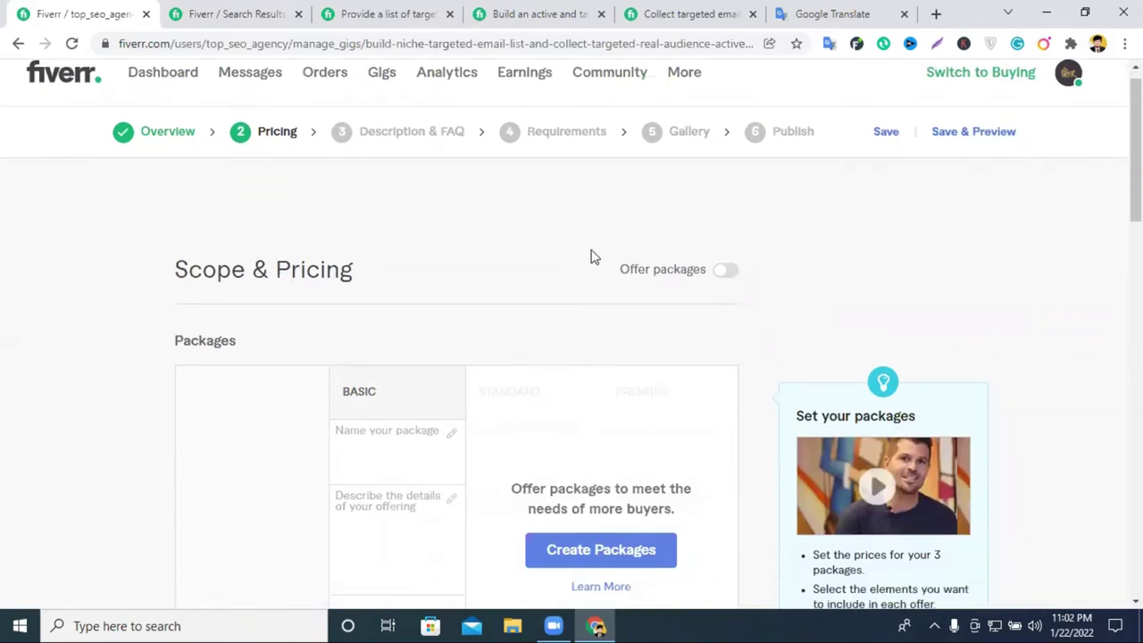
scroll(632, 258, up, 2)
scroll(622, 412, down, 3)
scroll(694, 319, up, 3)
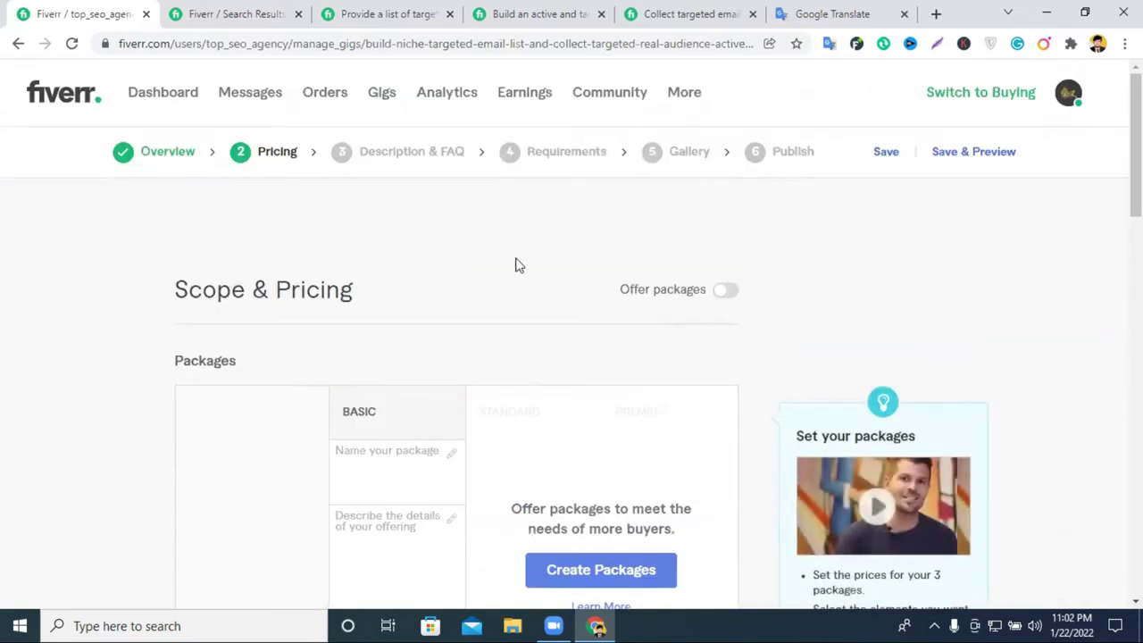
Return to the gig's Overview stage and add an SEO title with Upgrade SEO.
click(170, 155)
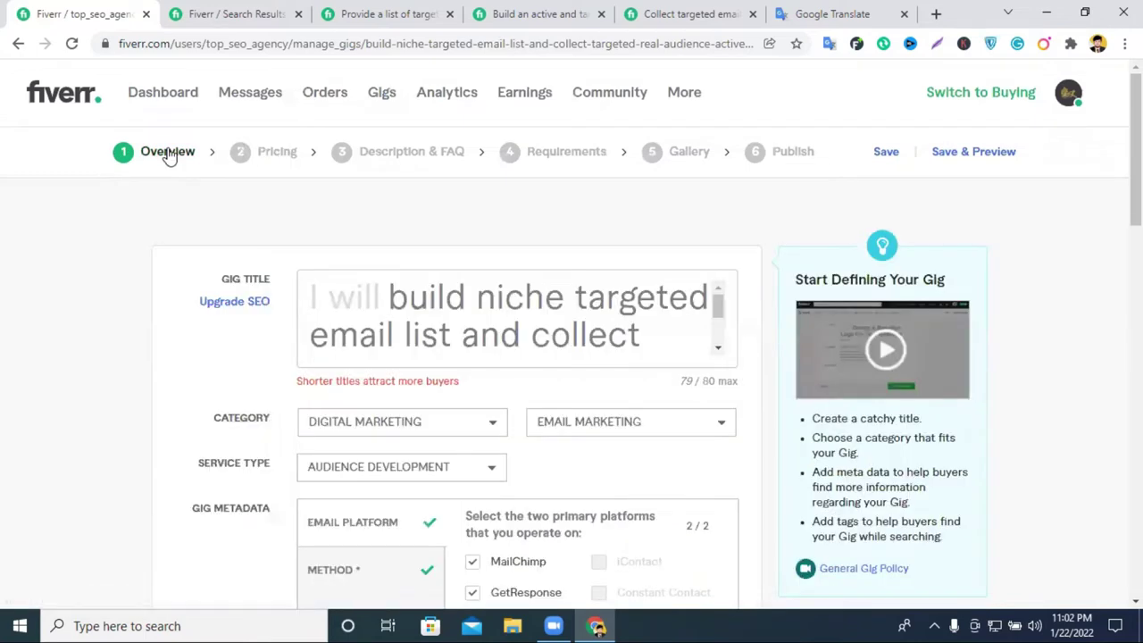
scroll(204, 417, down, 1)
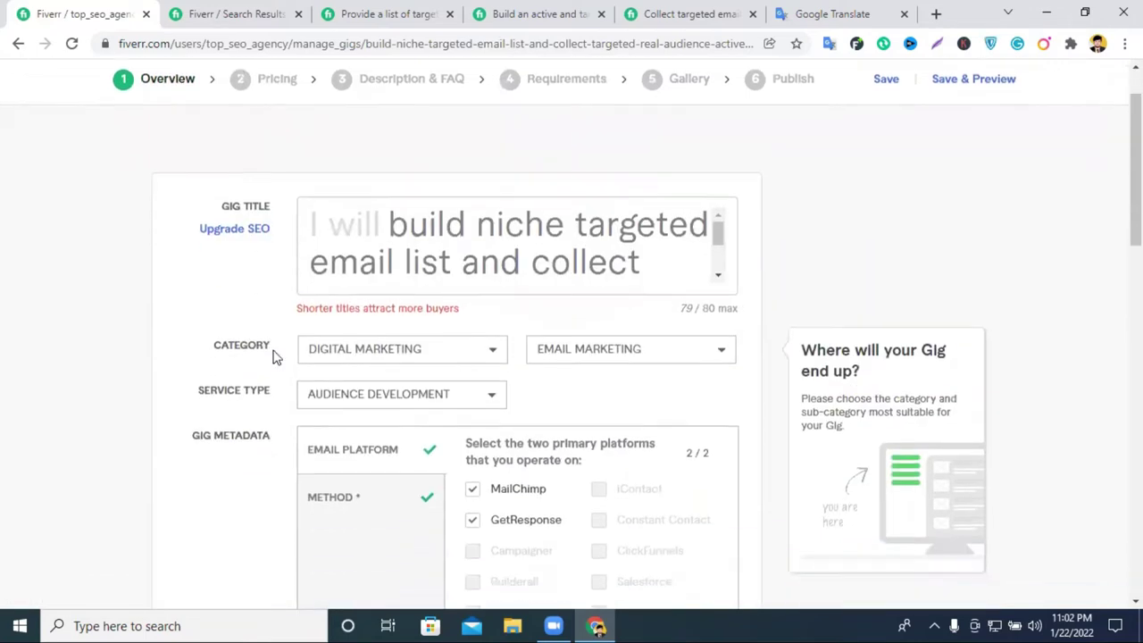
click(210, 224)
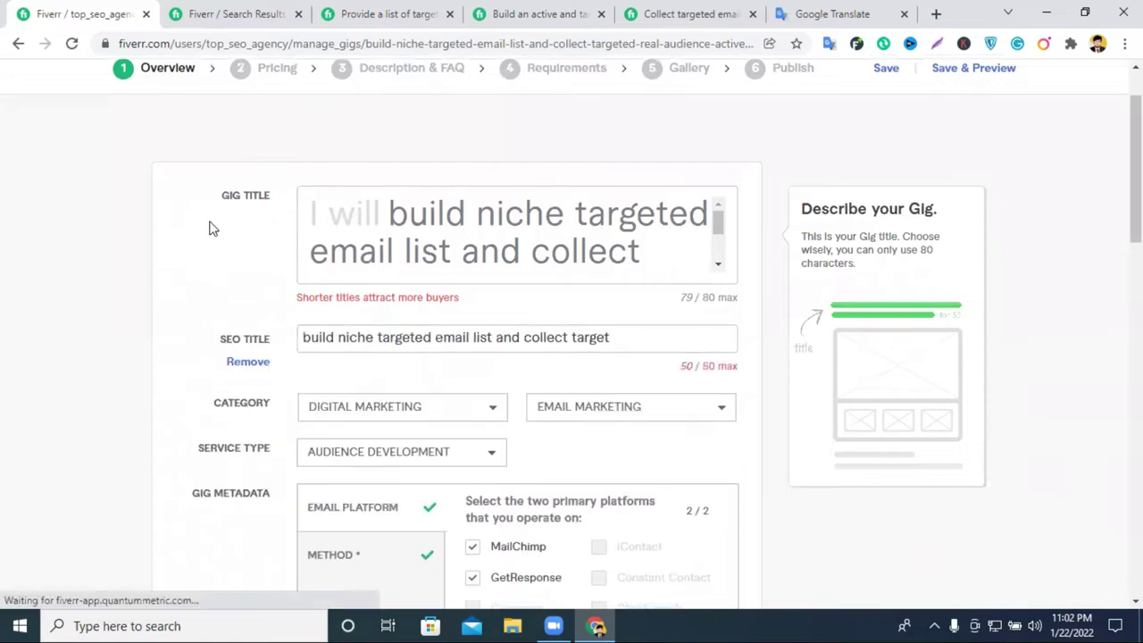
Replace "and" with a comma in the SEO title and remove the leading word "build".
mouse_move(332, 354)
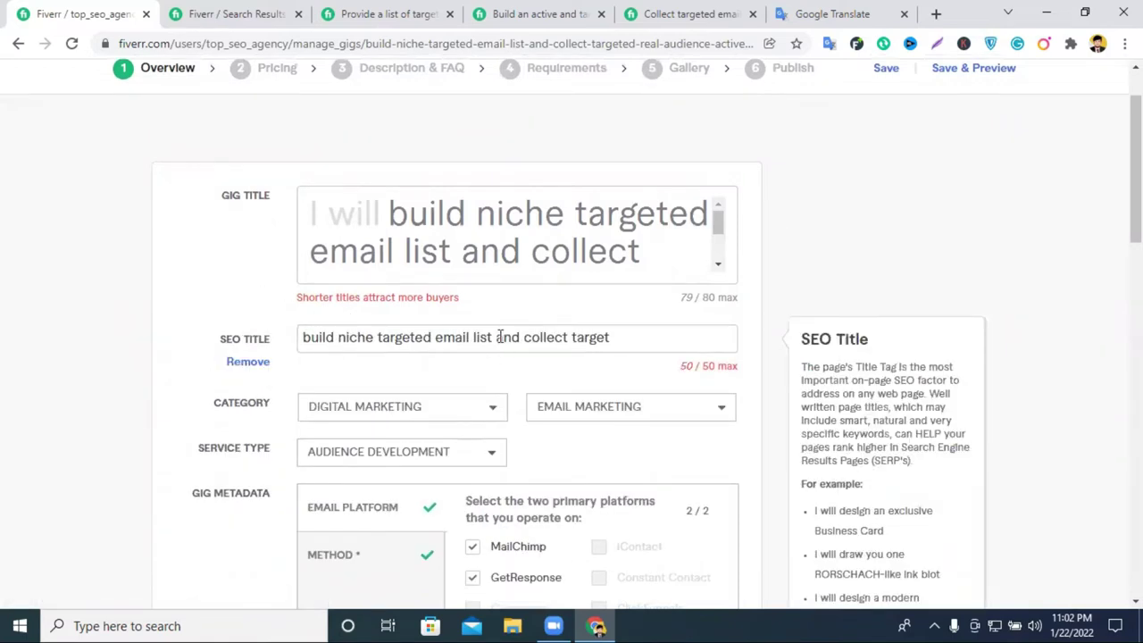
drag(496, 336, 516, 334)
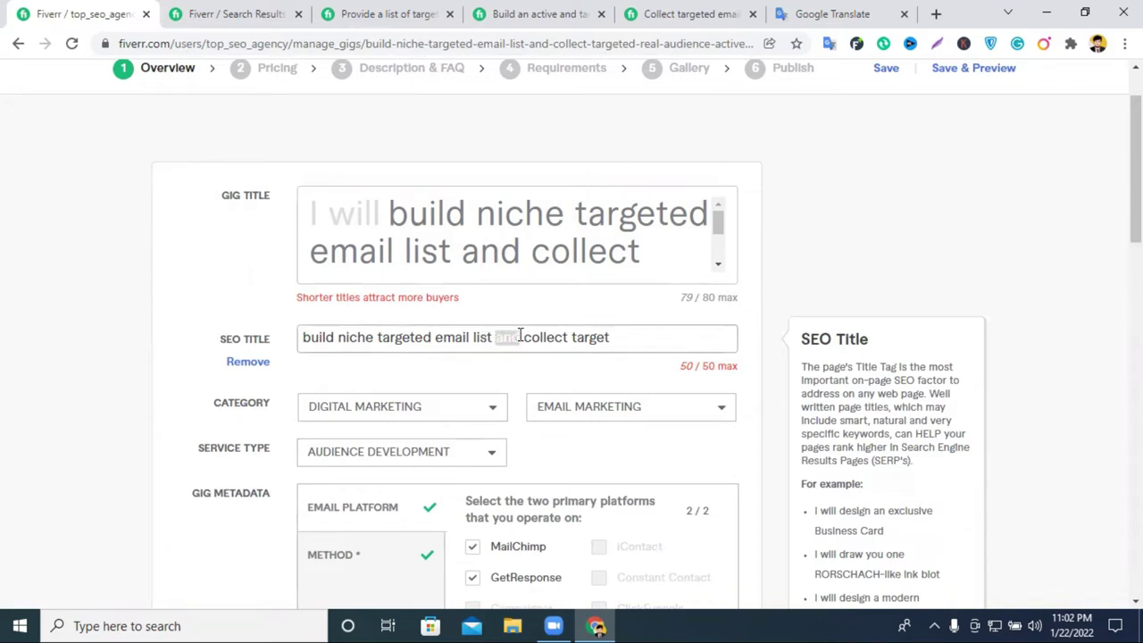
key(BackSpace)
text(,)
click(610, 336)
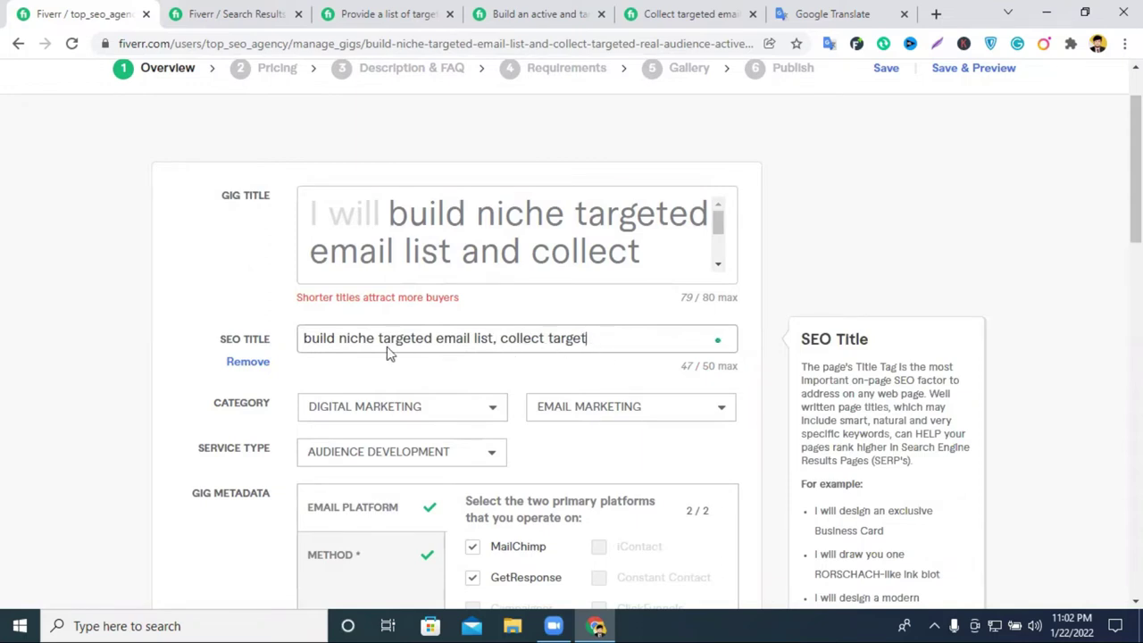
drag(334, 339, 250, 340)
key(BackSpace)
Replace the final "target" in the SEO title with a copy of "email list", giving "niche targeted email list, collect email list".
double_click(417, 339)
drag(464, 339, 404, 339)
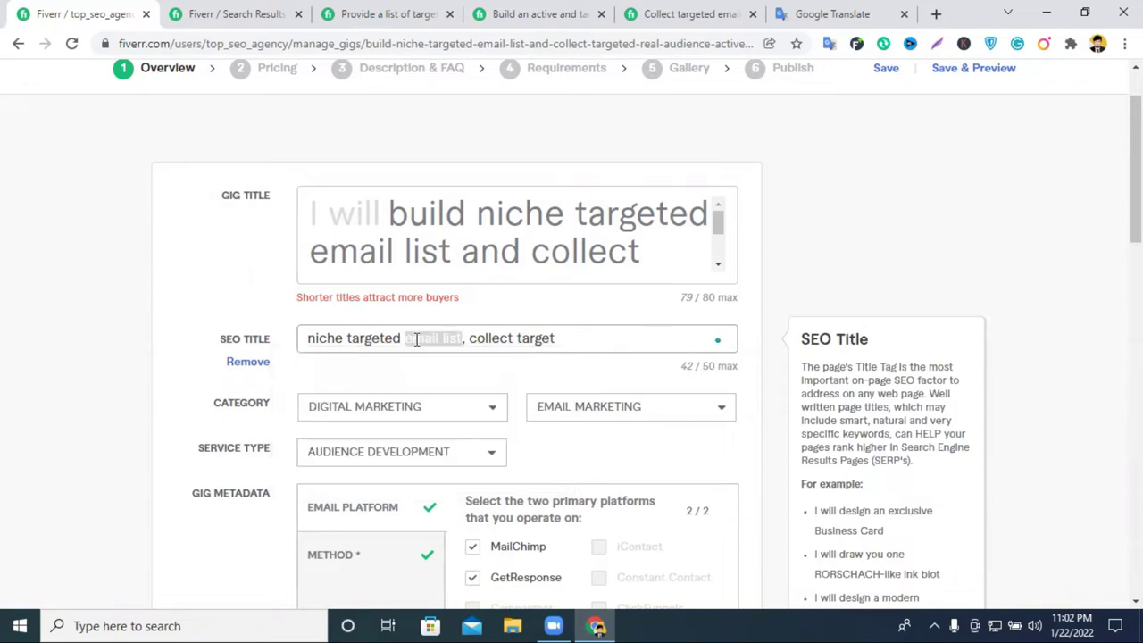
right_click(419, 343)
click(457, 97)
click(577, 337)
key(ctrl+v)
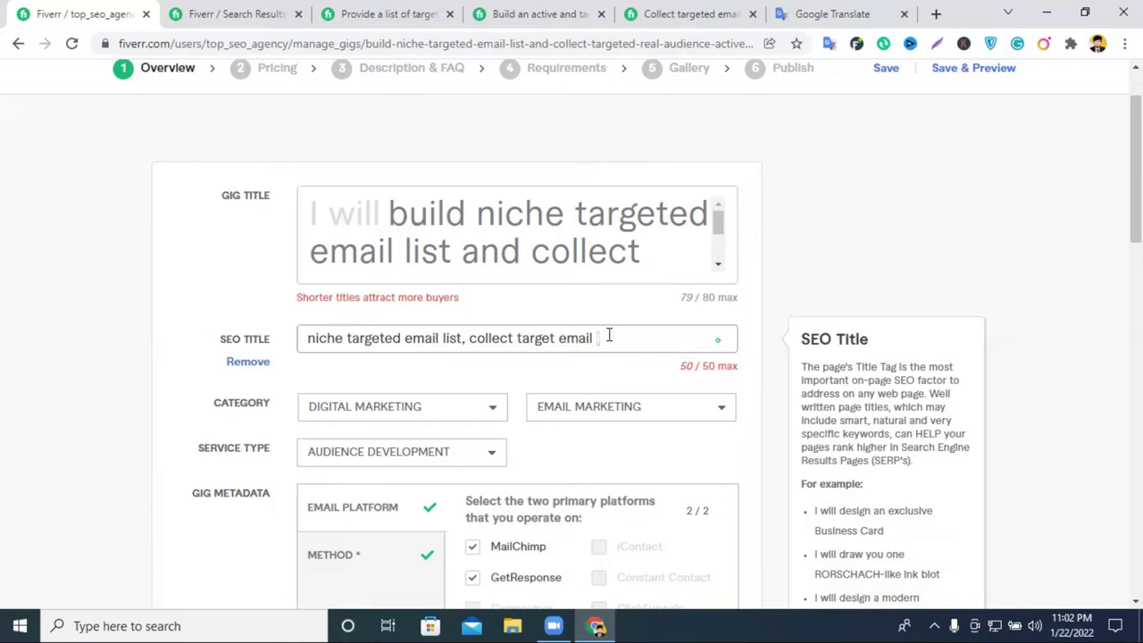
double_click(538, 339)
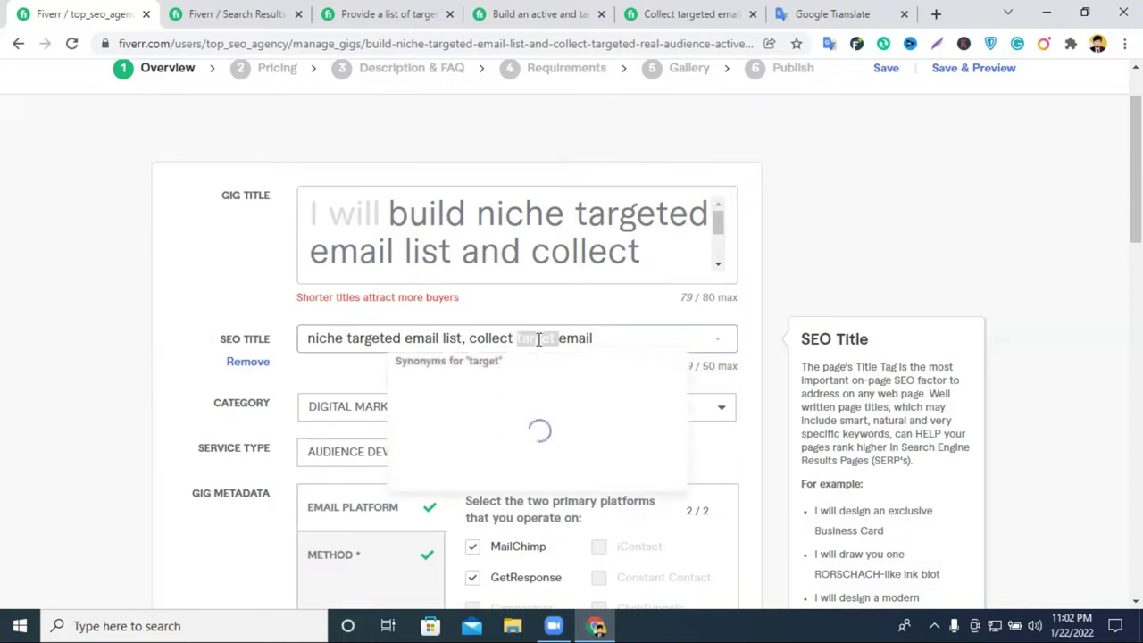
key(BackSpace)
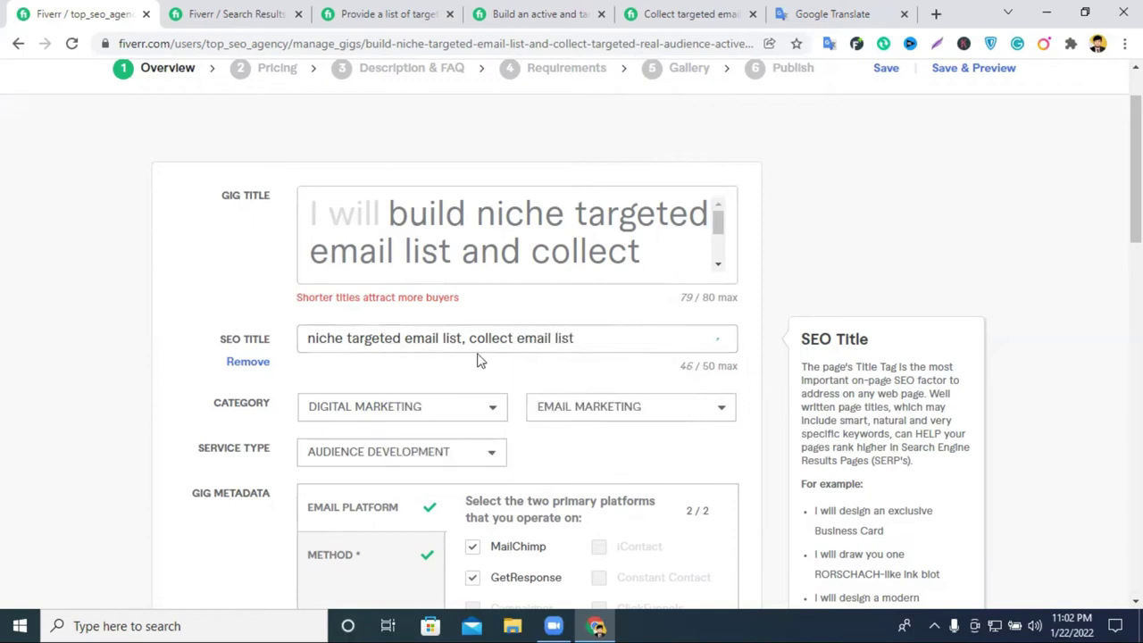
Review the SEO title's wording and its character count against the limit.
click(315, 336)
scroll(292, 251, up, 1)
scroll(385, 256, down, 1)
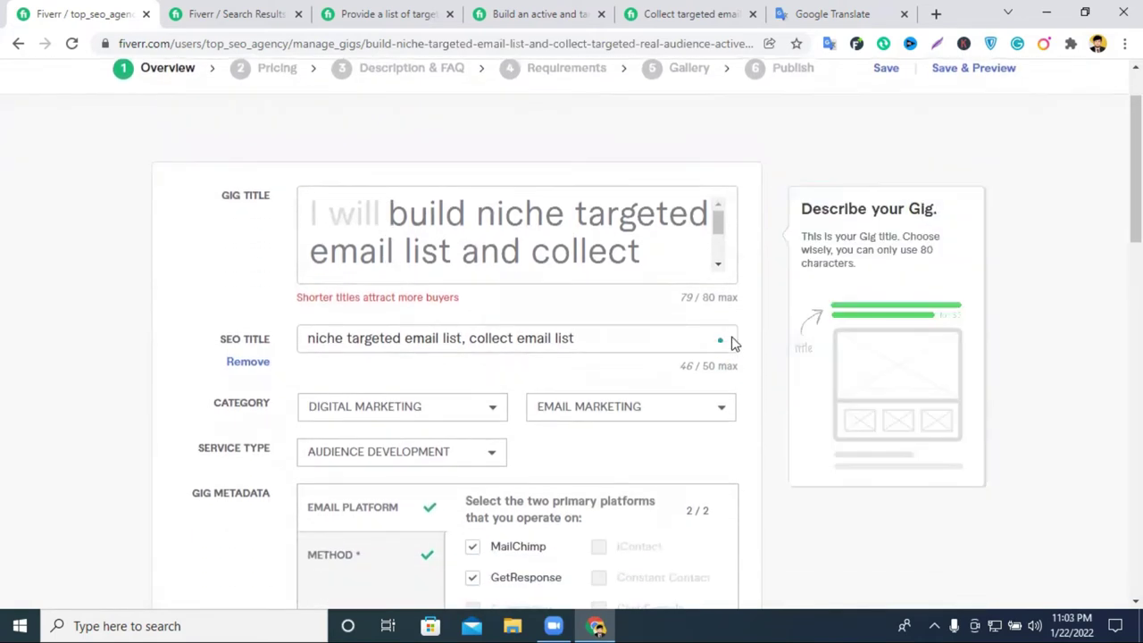
click(605, 343)
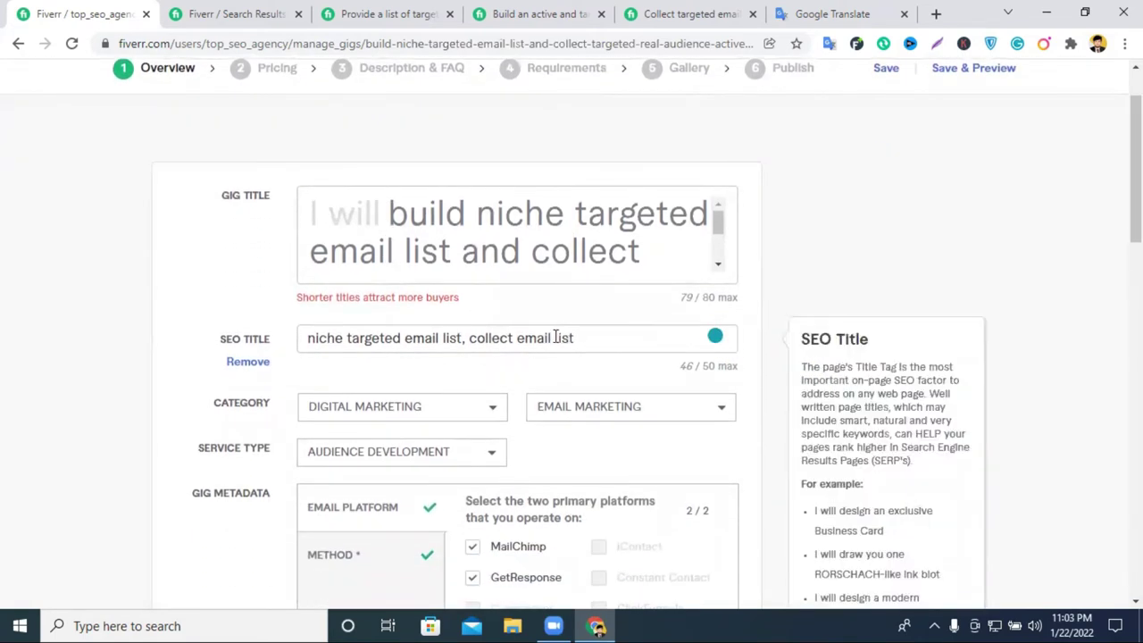
triple_click(692, 367)
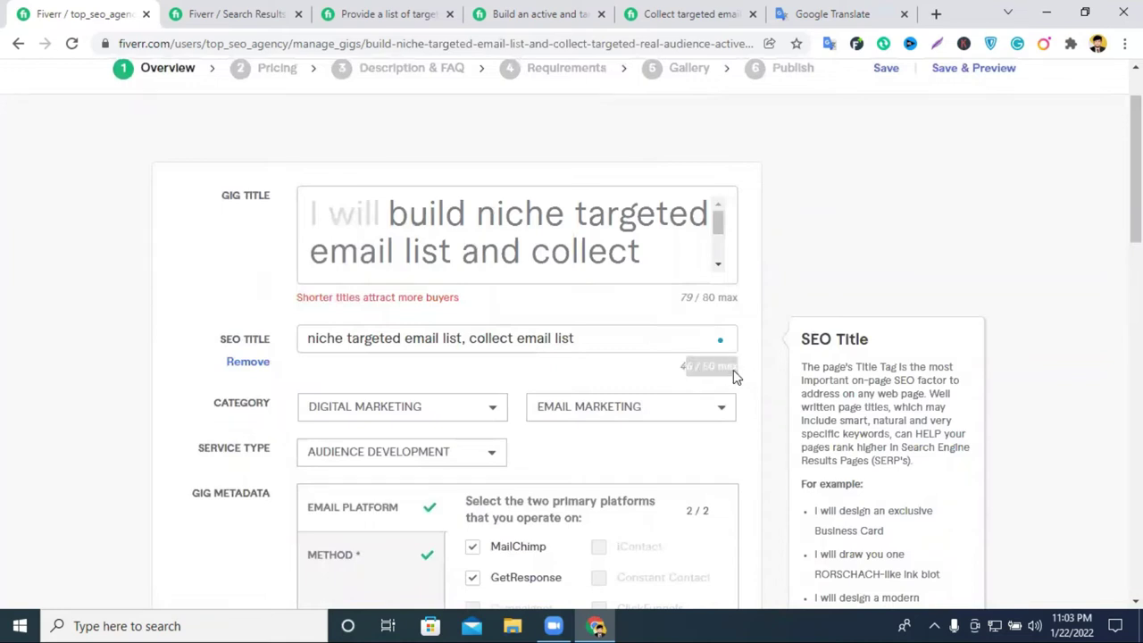
triple_click(716, 368)
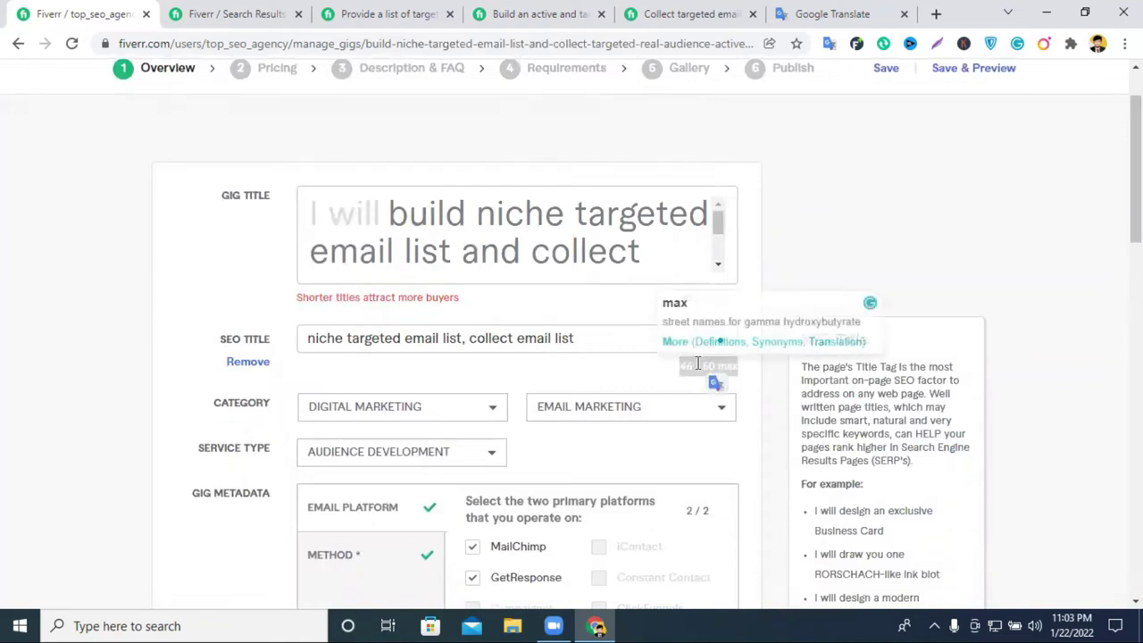
click(700, 366)
click(321, 152)
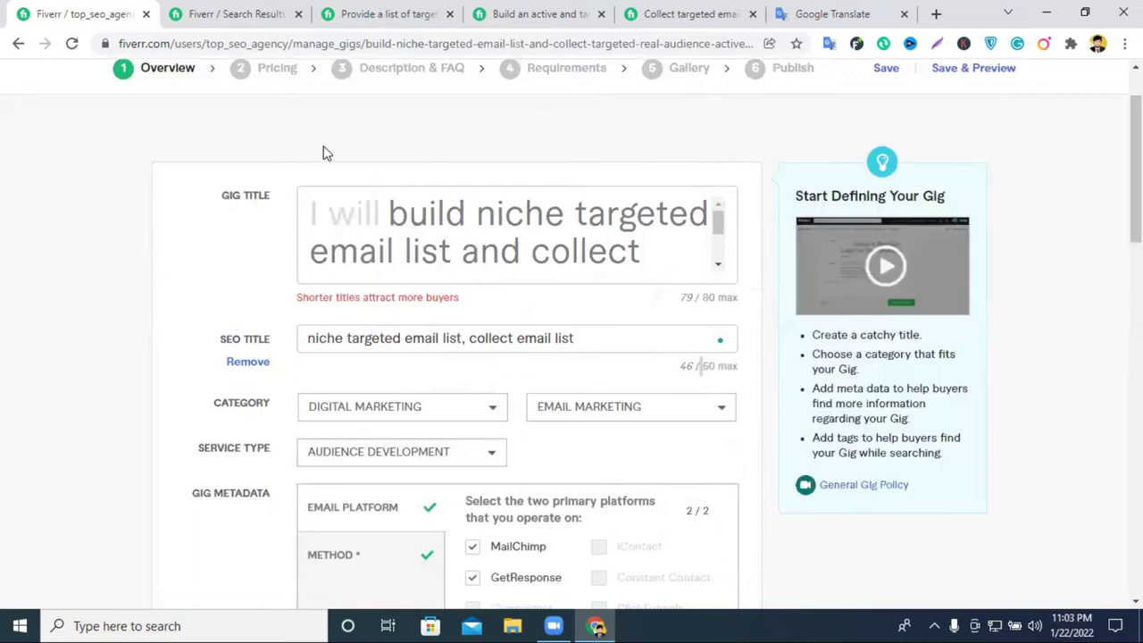
Save the overview with the edited SEO title and continue to Scope & Pricing.
scroll(286, 158, up, 1)
scroll(653, 265, down, 7)
scroll(658, 292, down, 4)
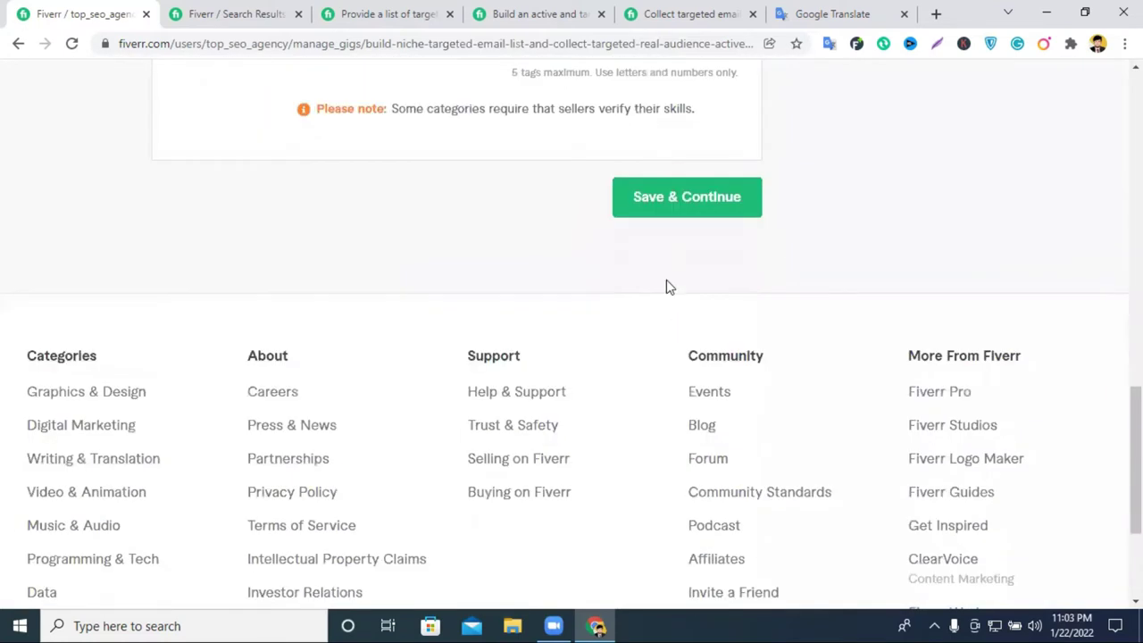
click(684, 204)
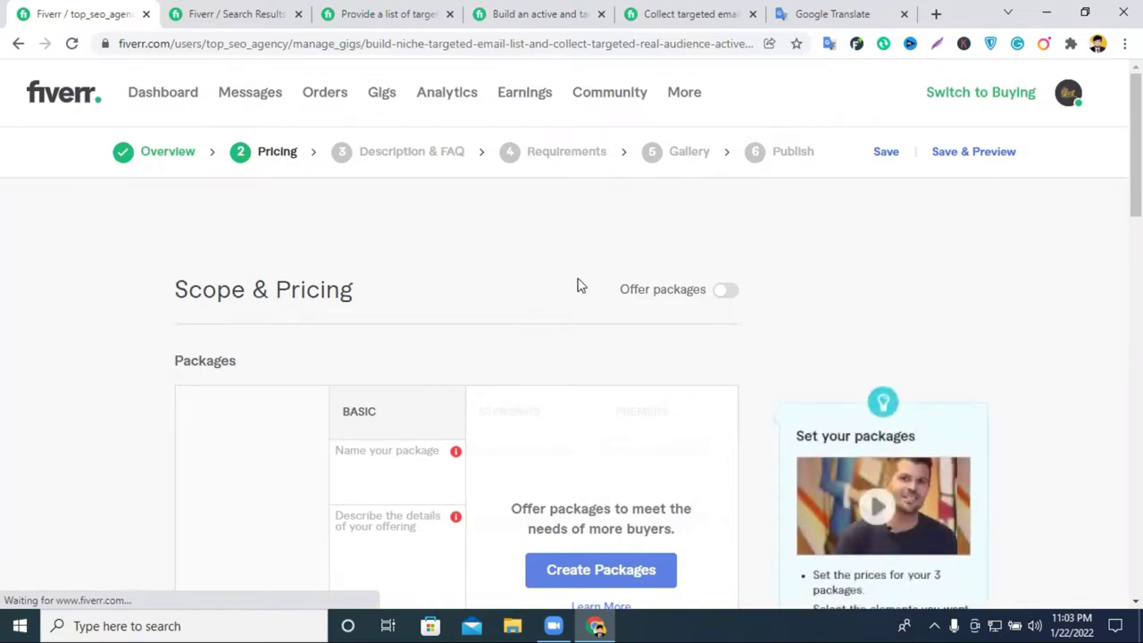
scroll(461, 329, down, 5)
scroll(378, 490, up, 3)
click(385, 347)
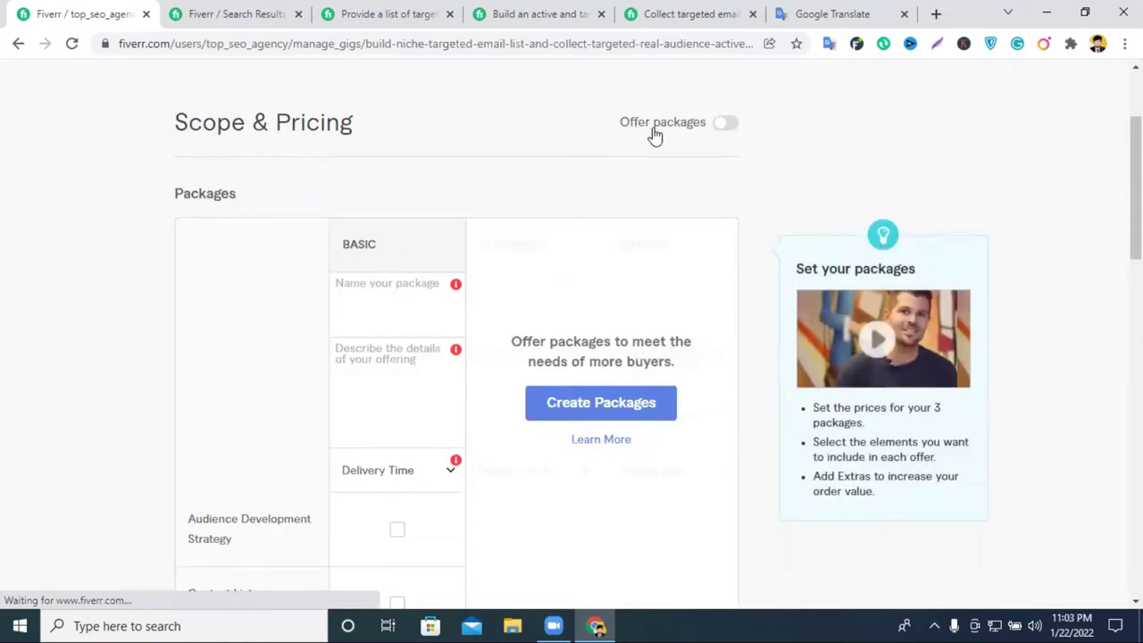
Turn on Offer packages for the Basic, Standard and Premium tiers and dismiss the Gig Packages introduction.
click(727, 127)
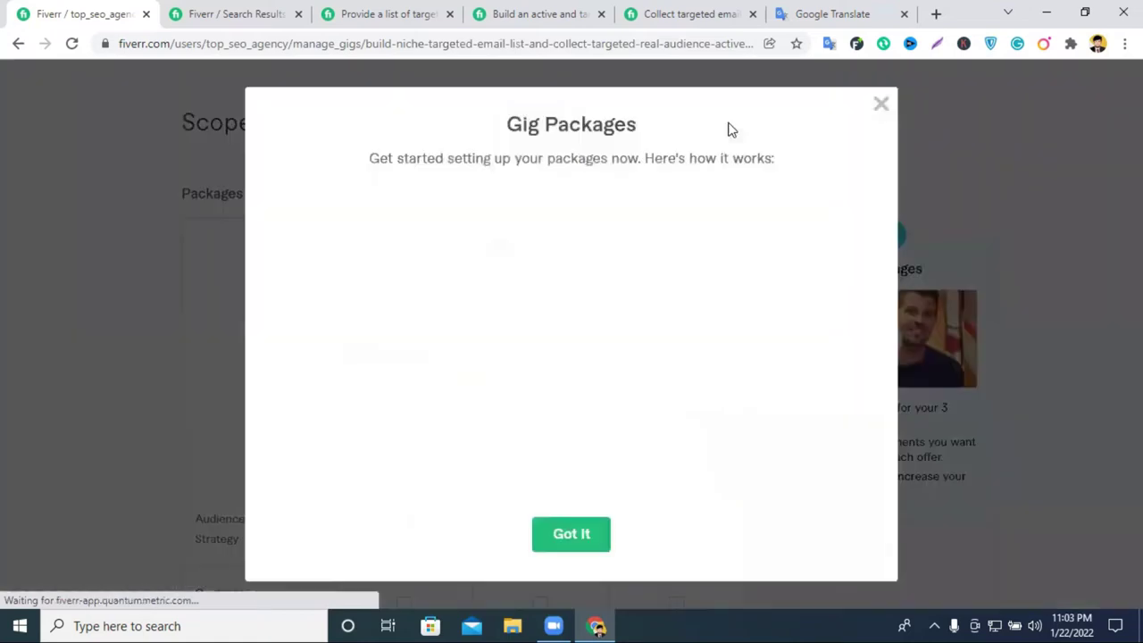
click(571, 534)
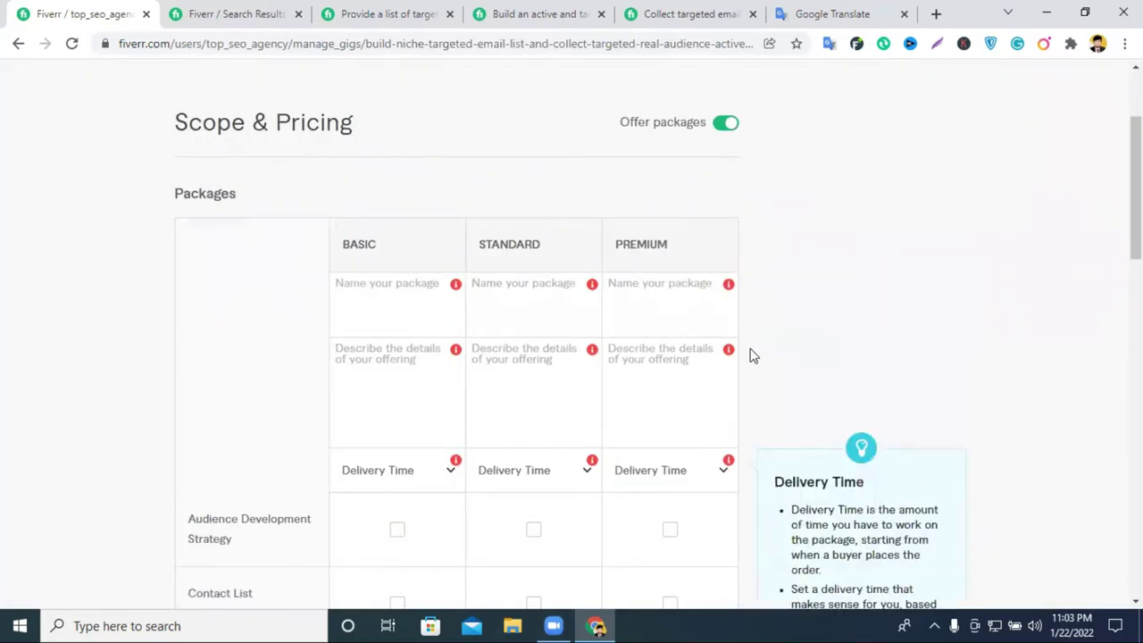
click(724, 125)
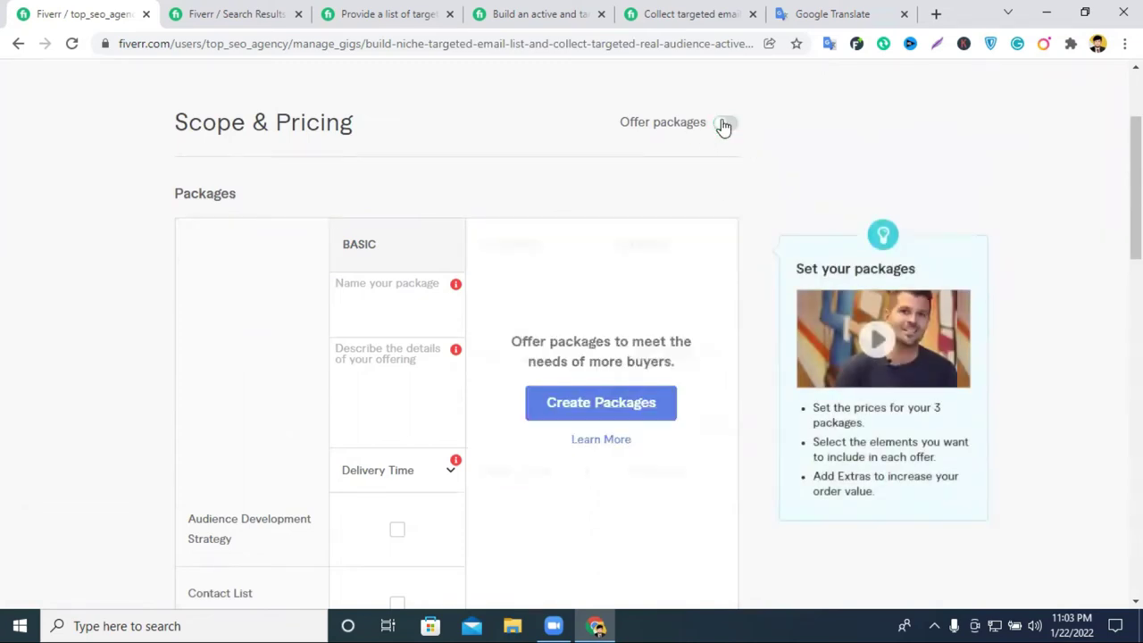
click(724, 124)
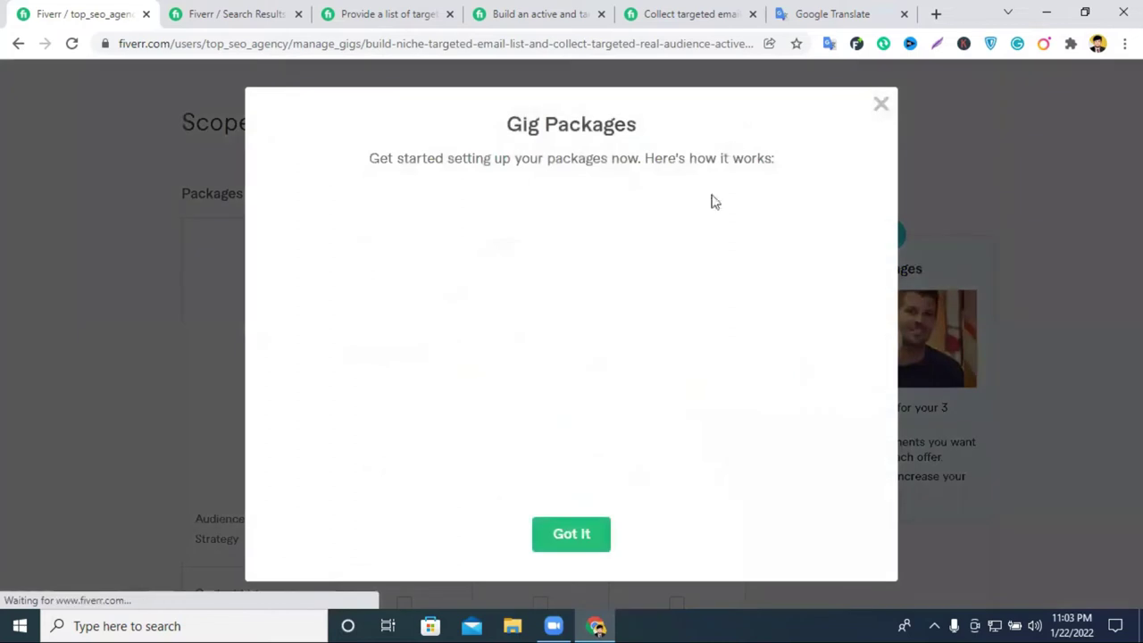
click(561, 552)
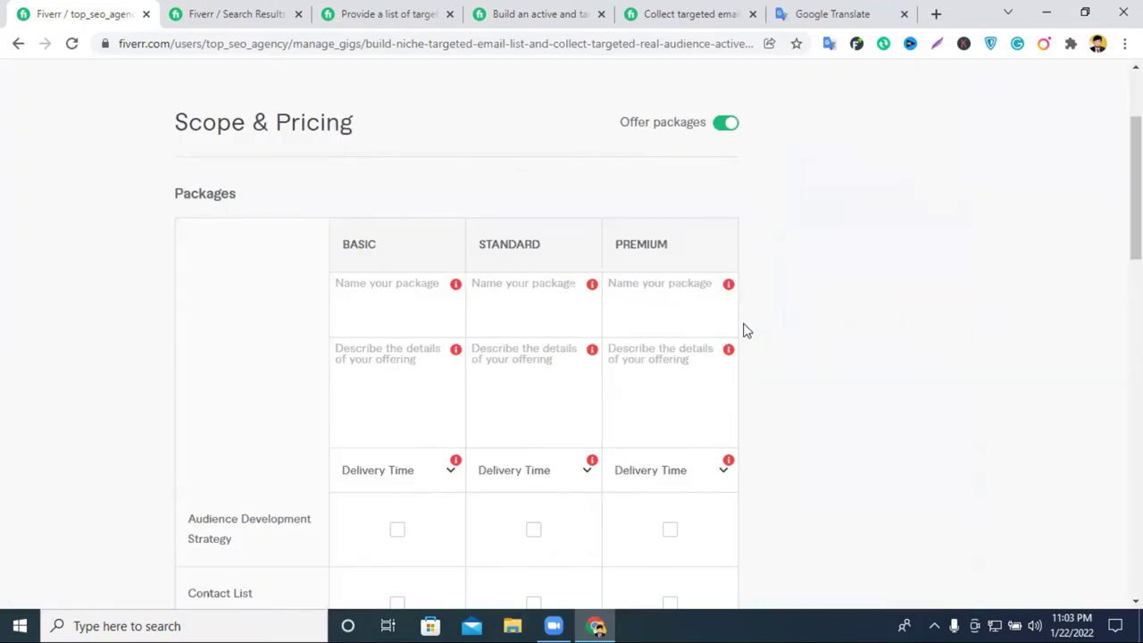
Name the Basic package "Targeted 10000 Email".
scroll(554, 301, down, 1)
scroll(554, 301, down, 5)
scroll(661, 312, up, 6)
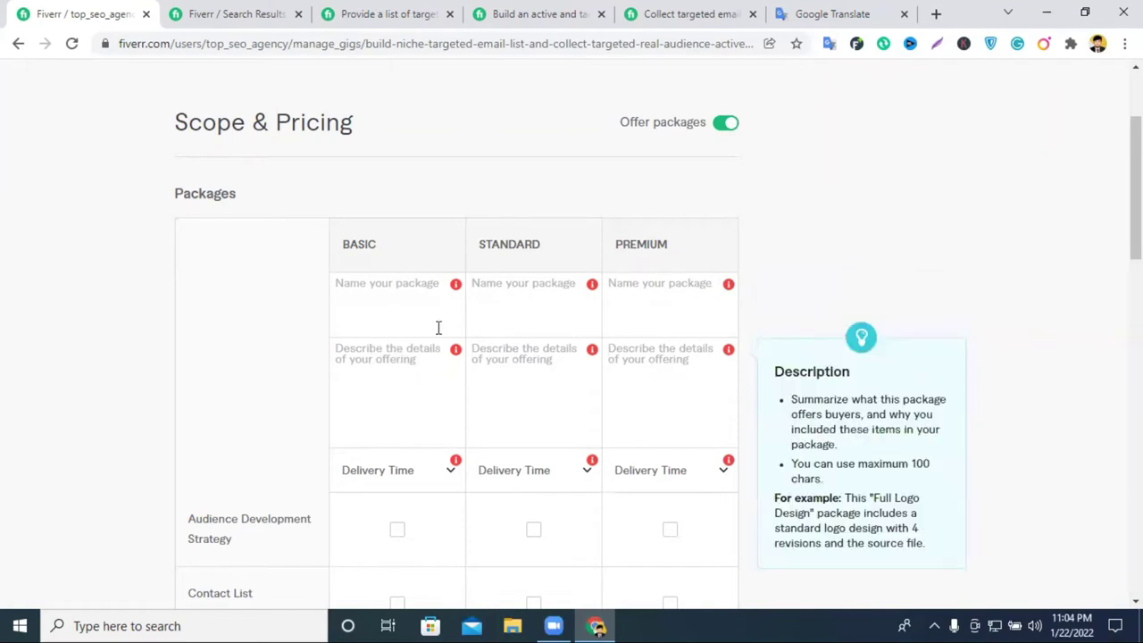
click(543, 278)
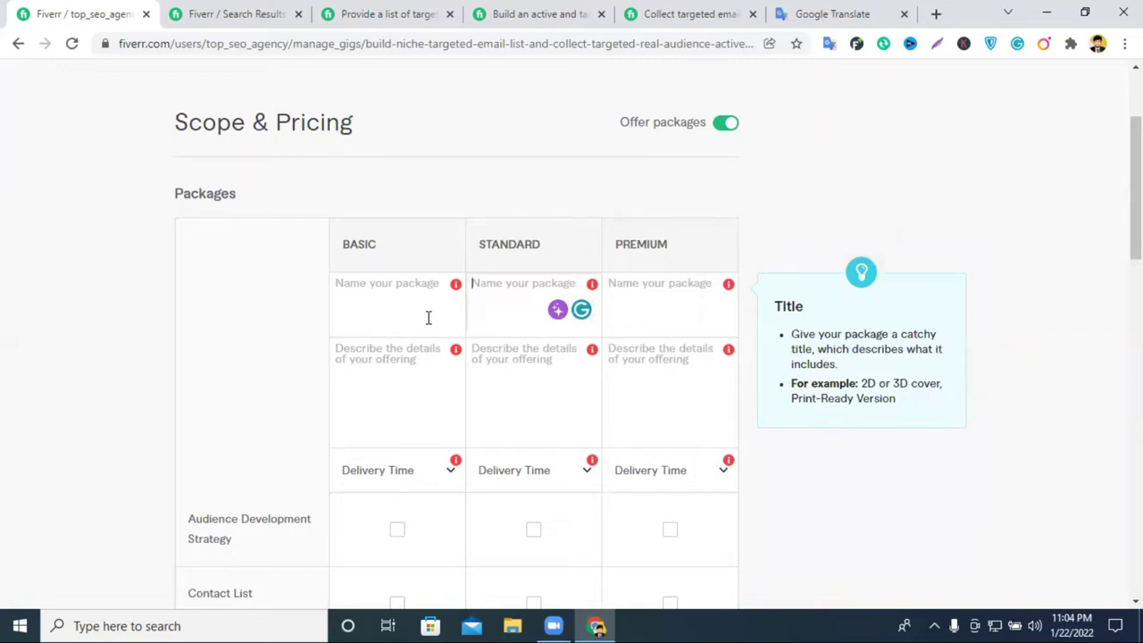
click(402, 309)
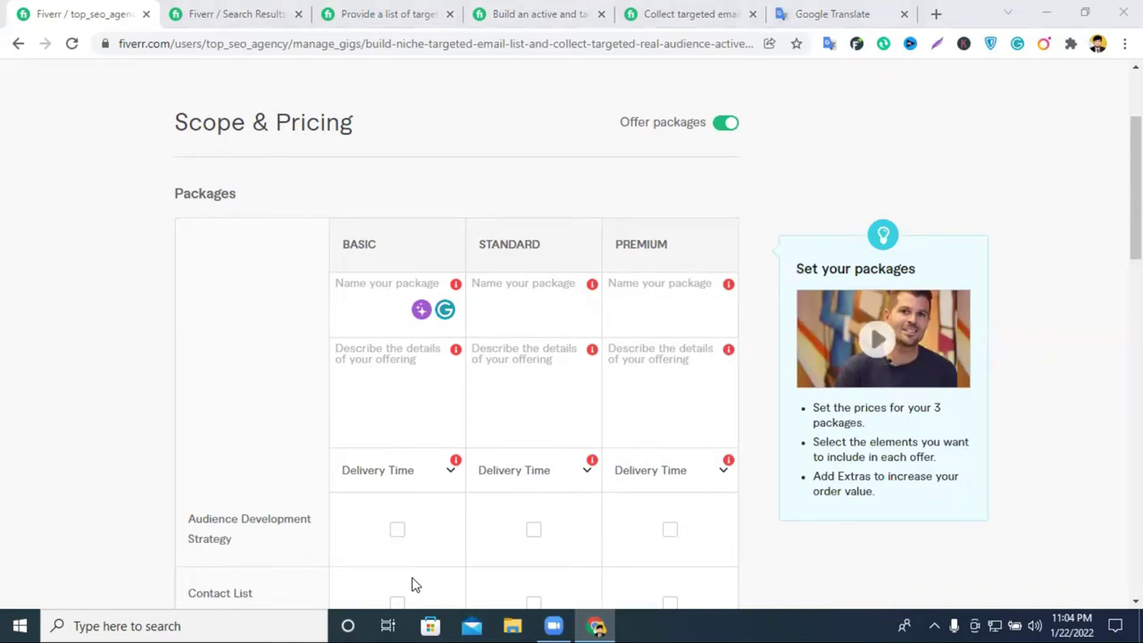
click(391, 284)
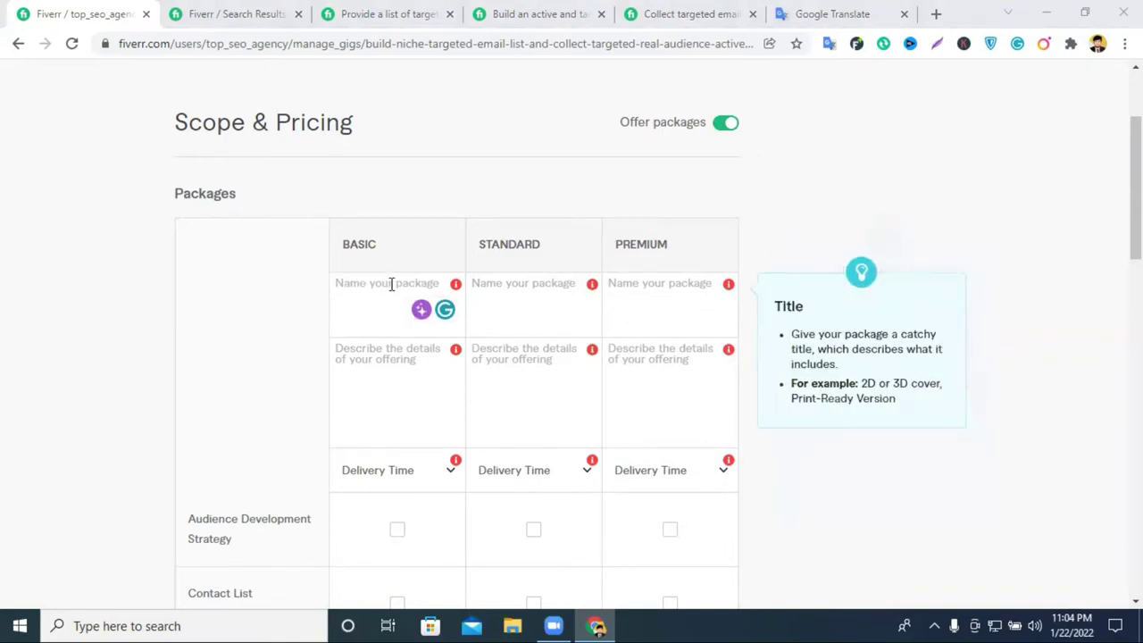
text(Tar)
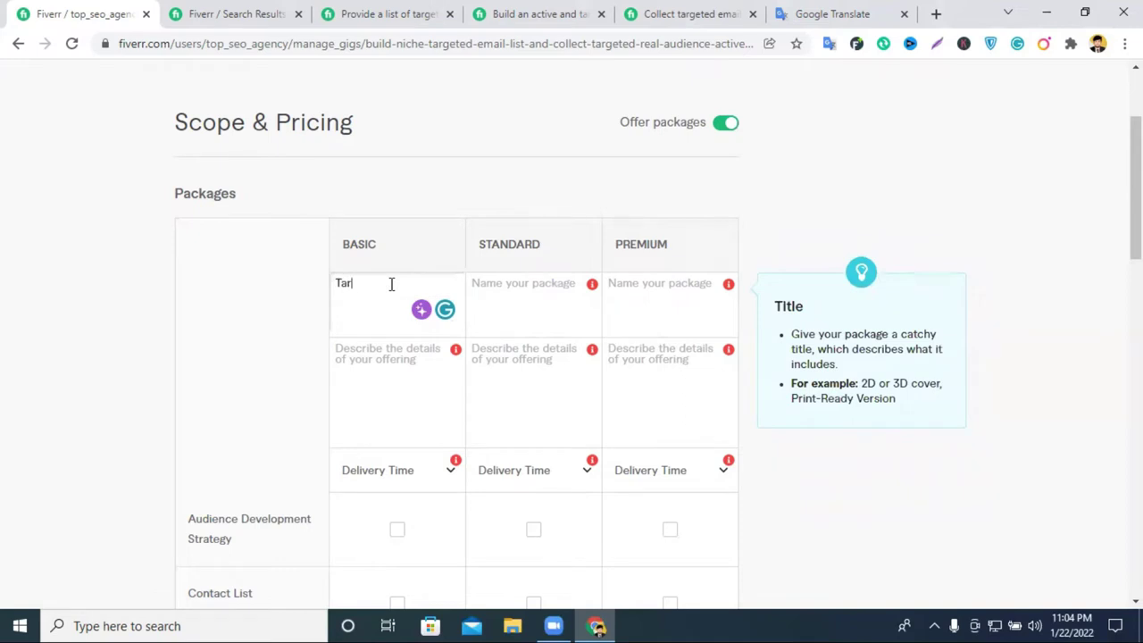
text(getes)
key(BackSpace)
text(d)
text(1000)
text(0 Email)
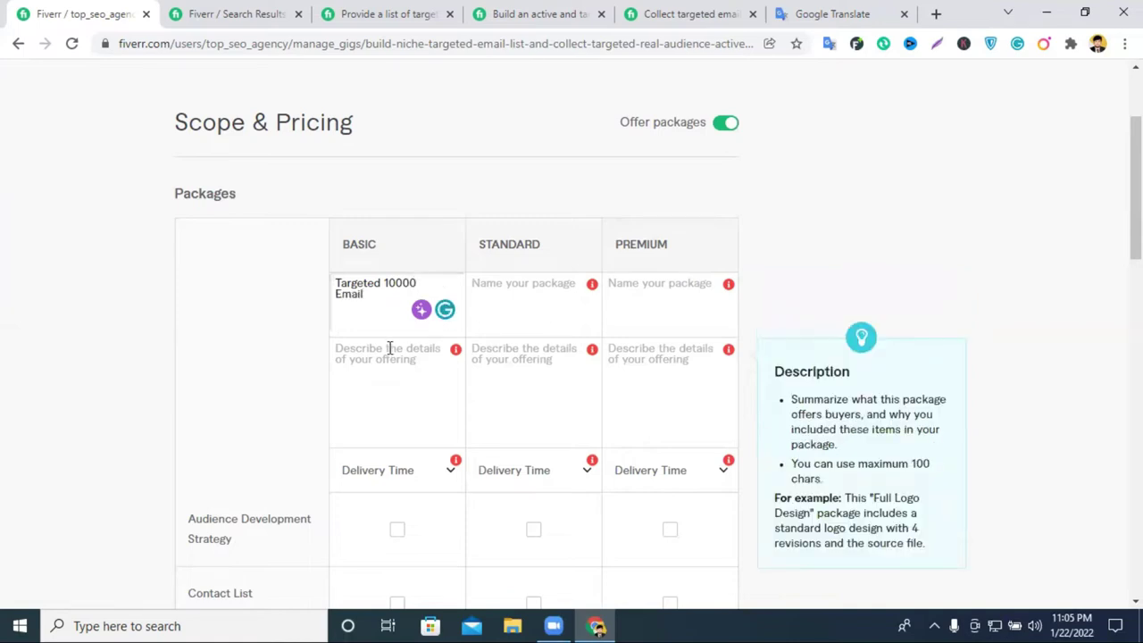
Copy the Basic package name into the Standard and Premium package names.
click(505, 292)
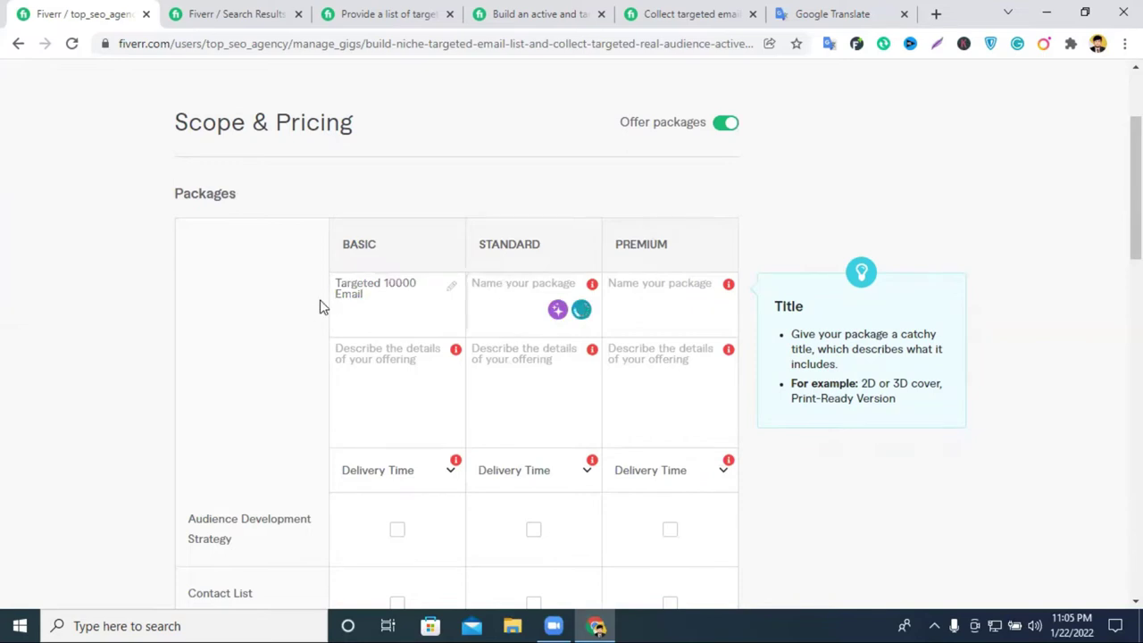
triple_click(354, 288)
key(ctrl+c)
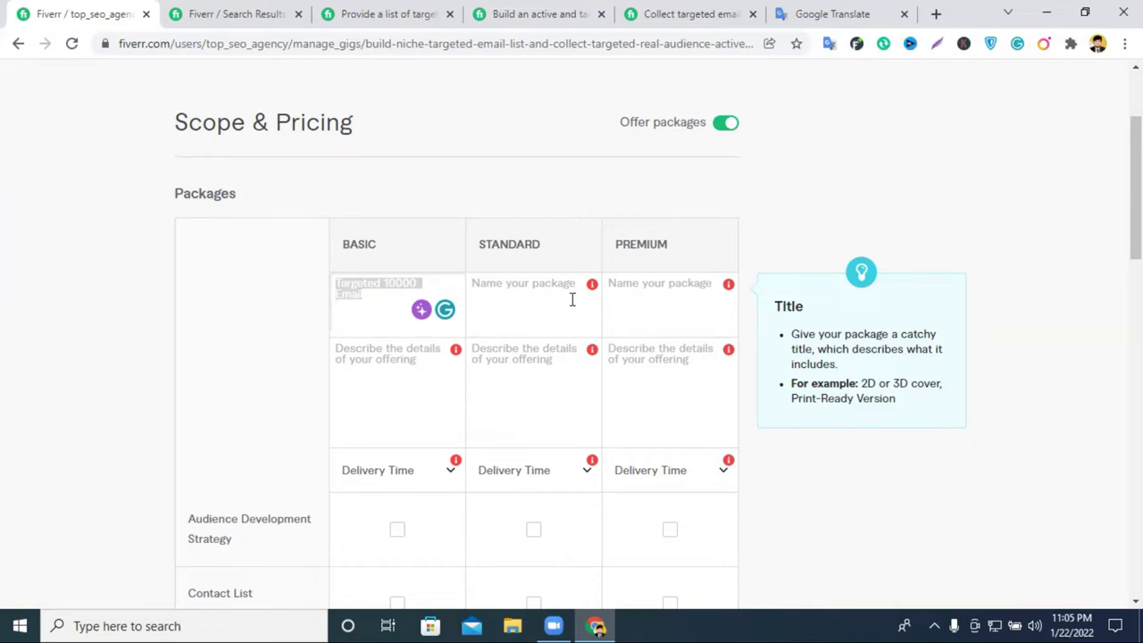
click(511, 300)
key(ctrl+v)
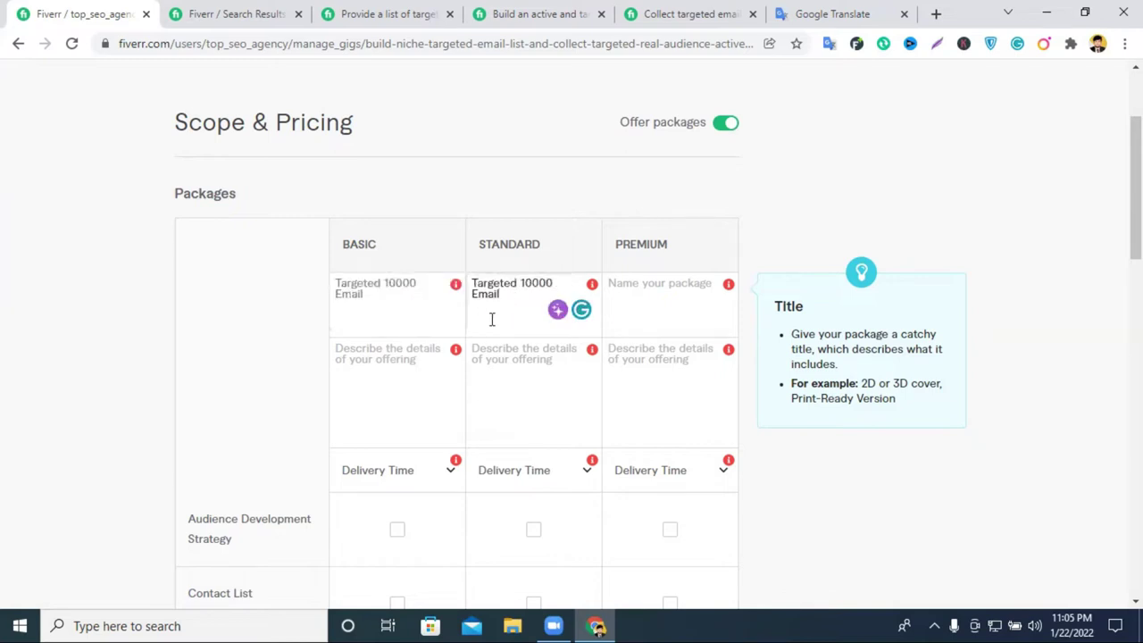
click(653, 284)
key(ctrl+v)
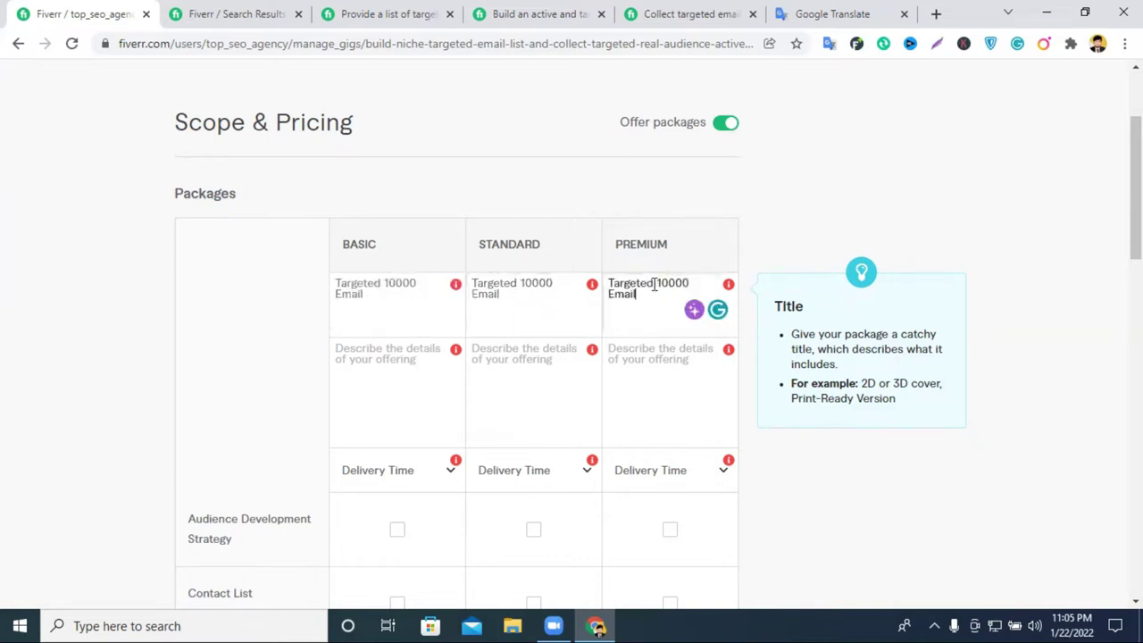
Change the number in the Standard package name to 20000 and in the Premium package name to 350000.
click(523, 282)
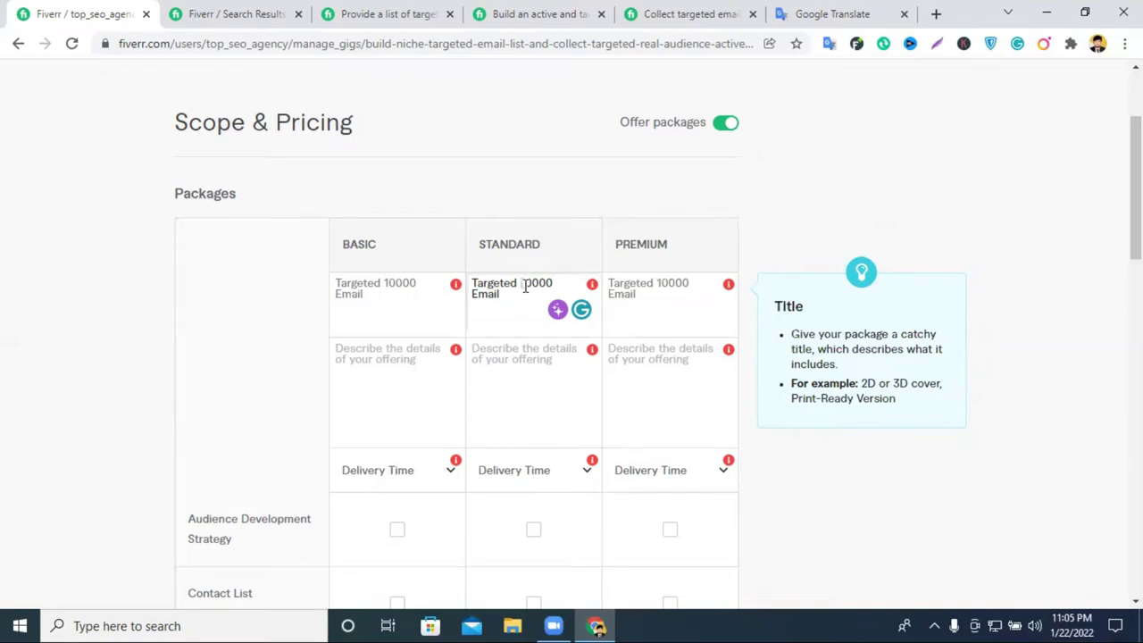
key(Delete)
text(2)
click(661, 282)
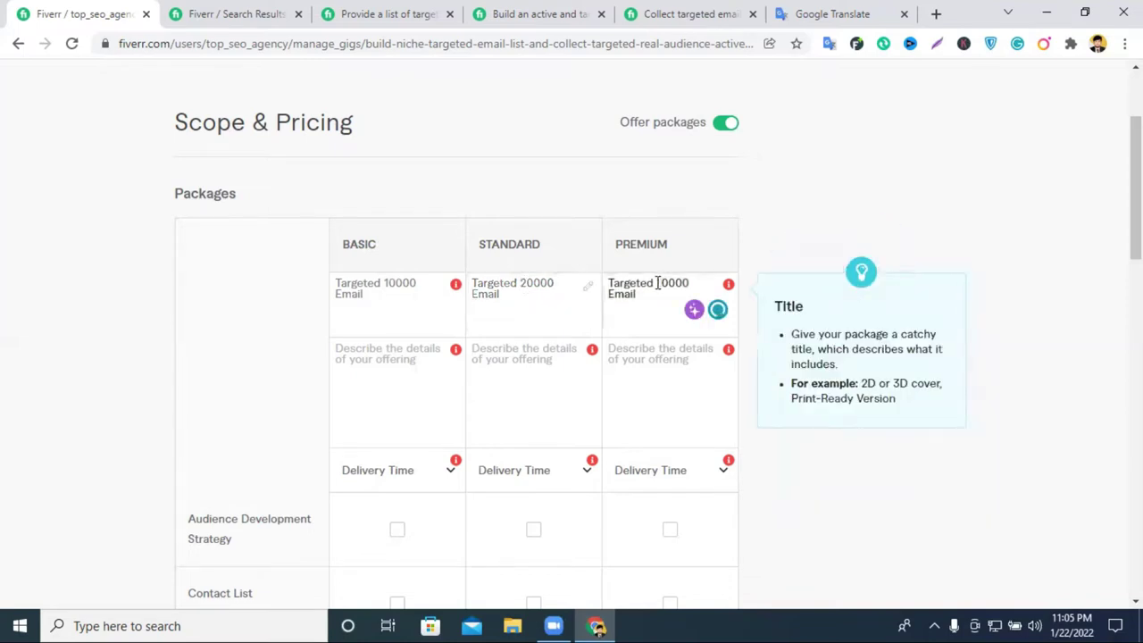
key(BackSpace)
text(5)
click(658, 282)
text(3)
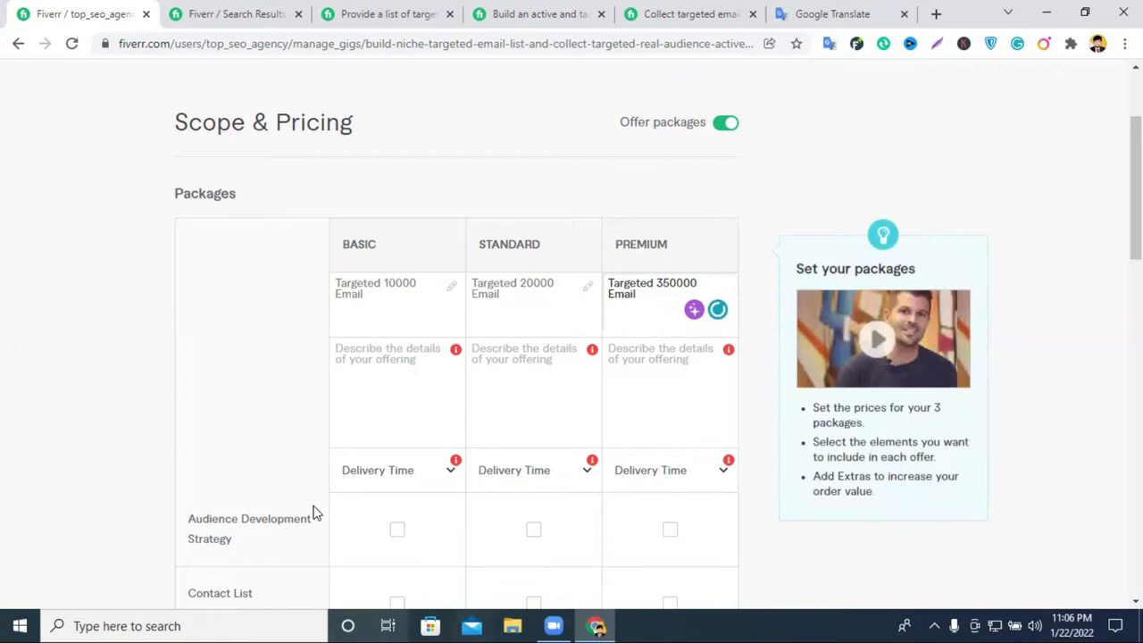
Begin the Basic package description with "Provide Niche/keyword".
scroll(658, 312, down, 1)
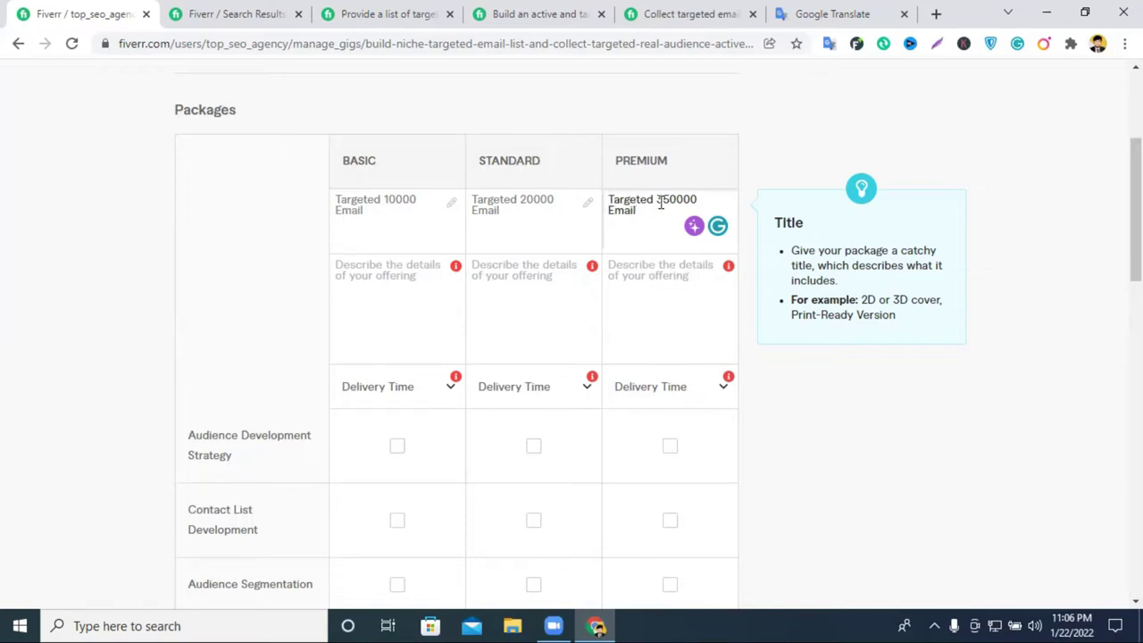
click(421, 304)
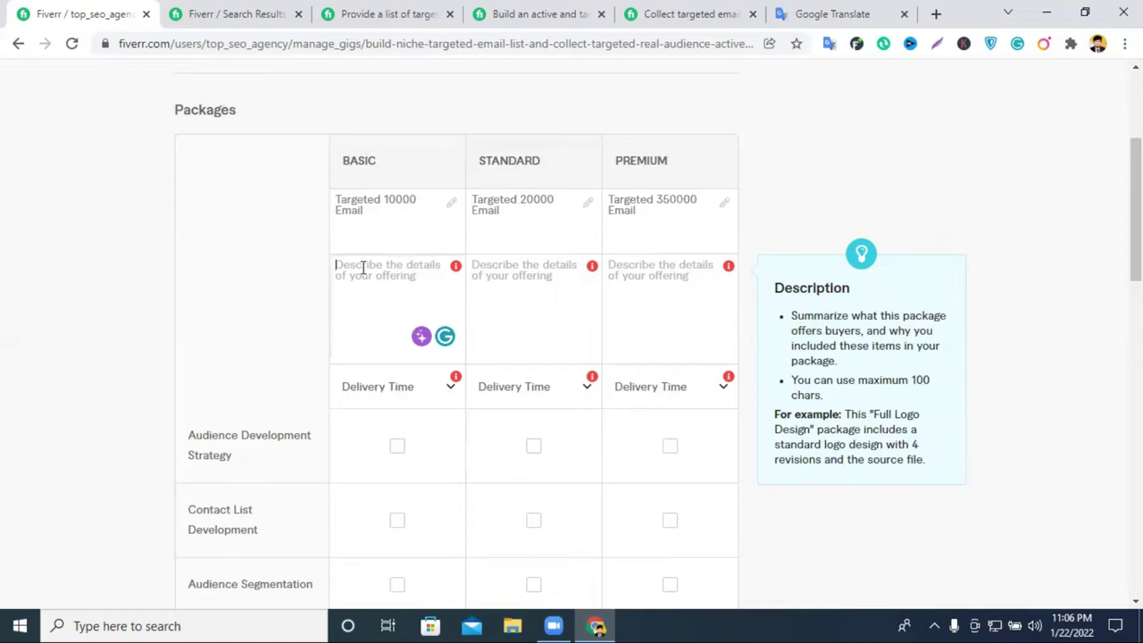
text(Pro)
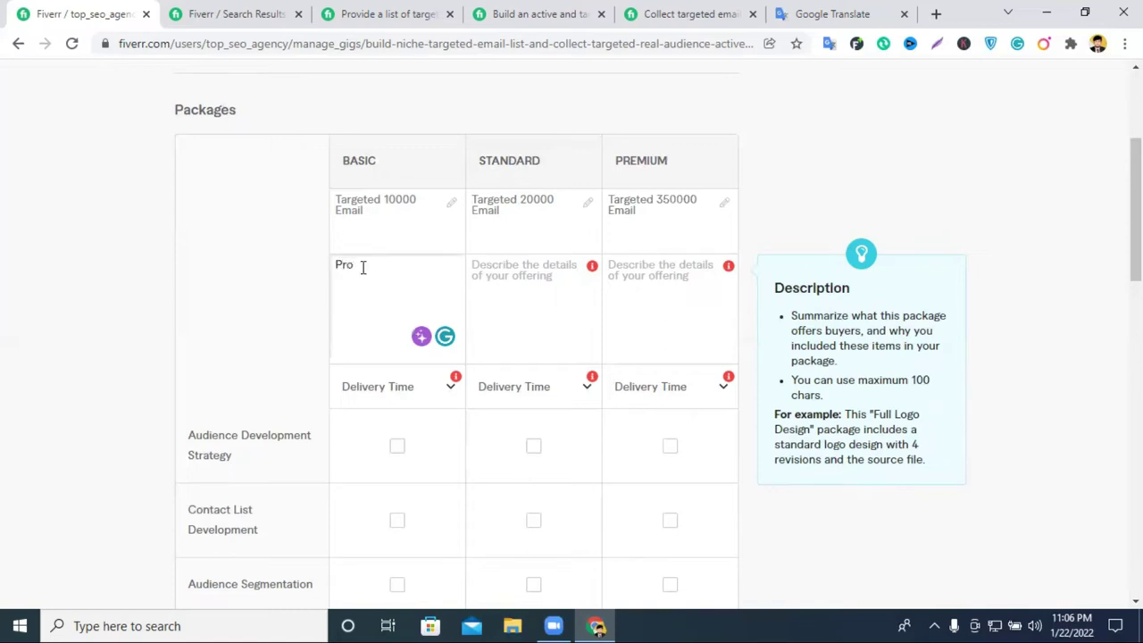
text(vide)
text(Nic)
text(e)
click(399, 264)
key(Delete)
text(he)
text(/keyword)
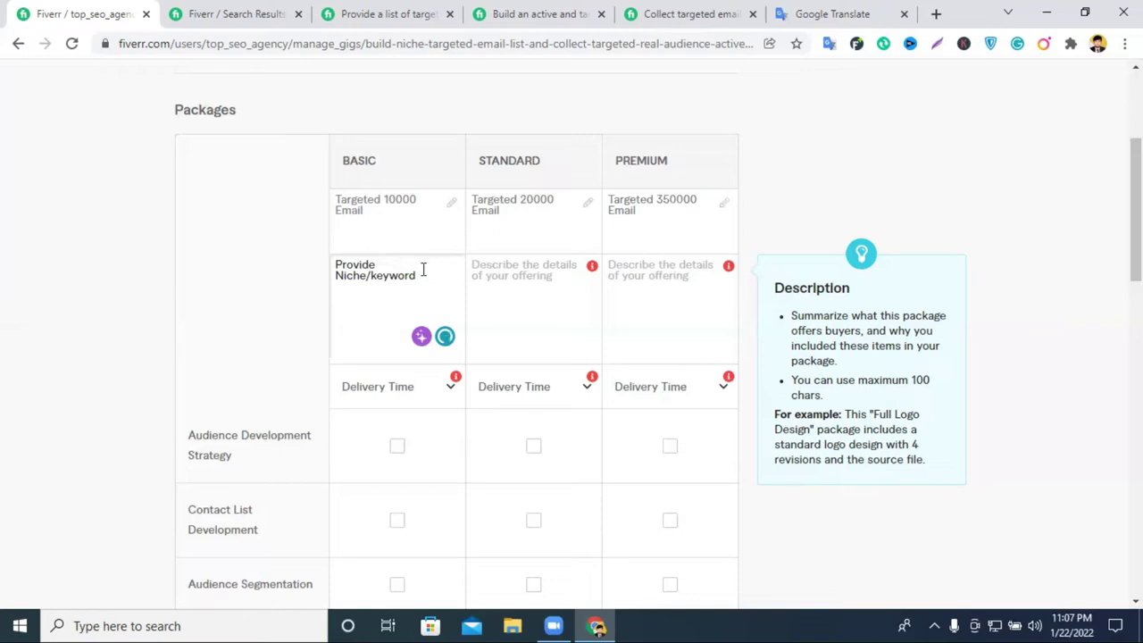
Extend the Basic description with "based," and replace the slash after "Niche" with a comma and space.
text( based)
click(373, 275)
key(BackSpace)
text(, )
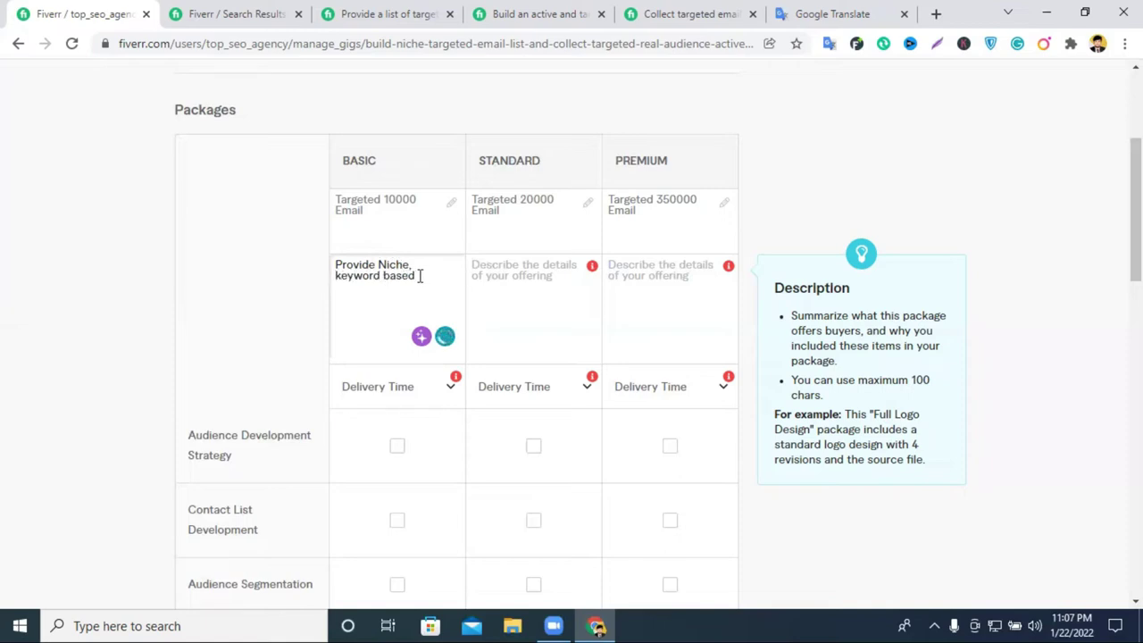
text(,)
Add the capitalised word "Location" after "keyword based," in the Basic description.
drag(379, 268, 402, 267)
click(393, 267)
click(430, 276)
text(Lis)
text(attion)
mouse_move(367, 276)
click(409, 269)
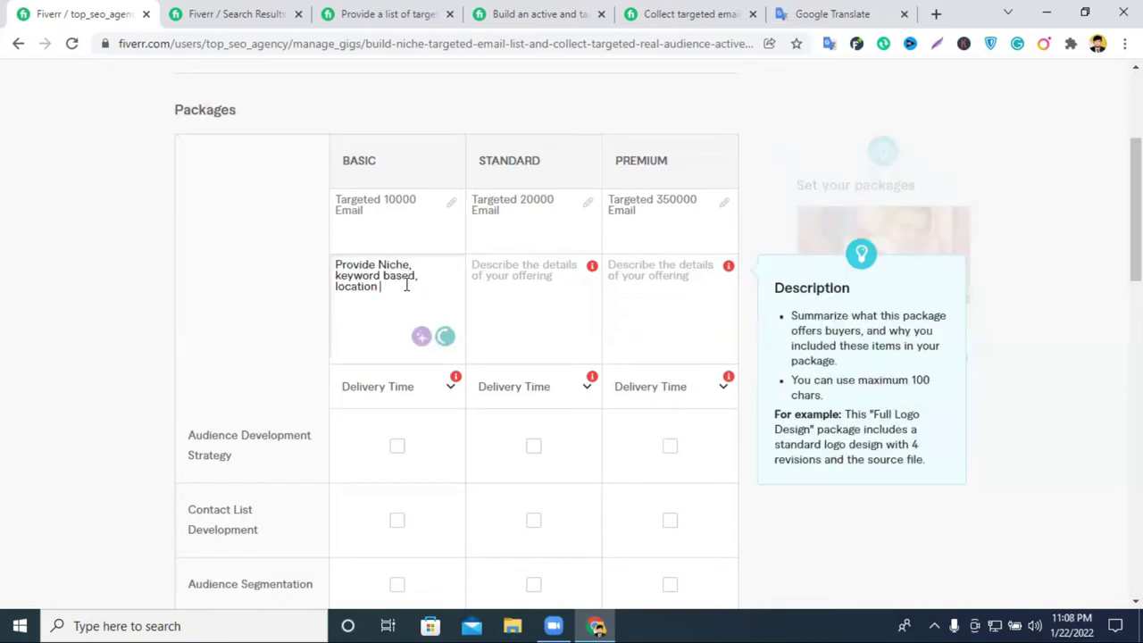
double_click(336, 289)
text(Location)
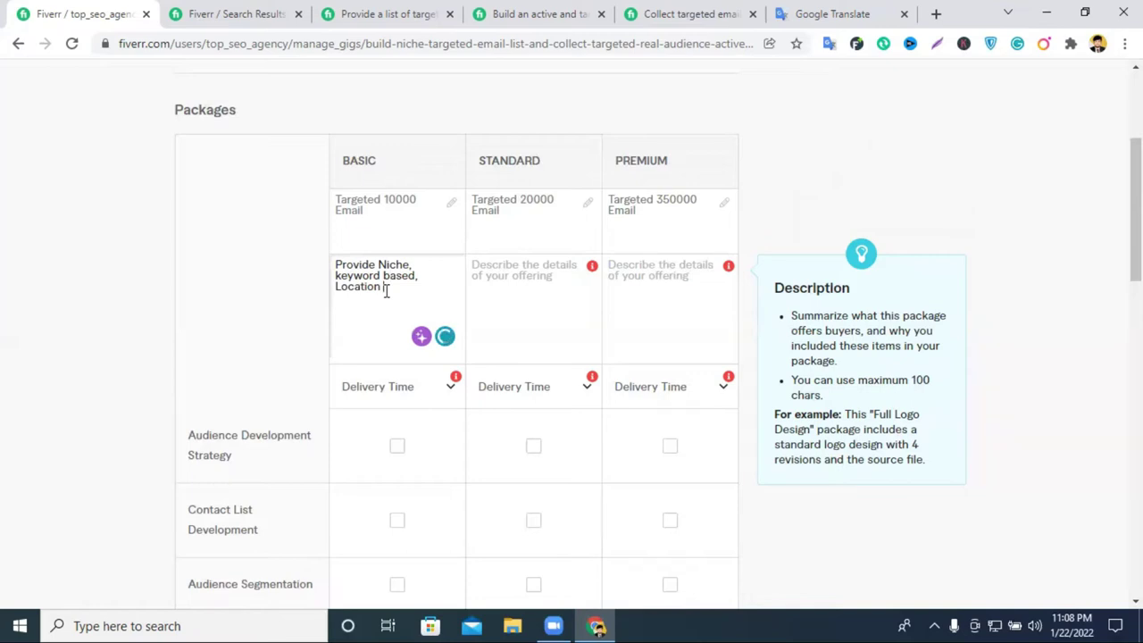
Copy the word "based" from the Basic description and paste it after "Location".
right_click(398, 276)
click(396, 275)
double_click(398, 276)
right_click(402, 276)
click(454, 334)
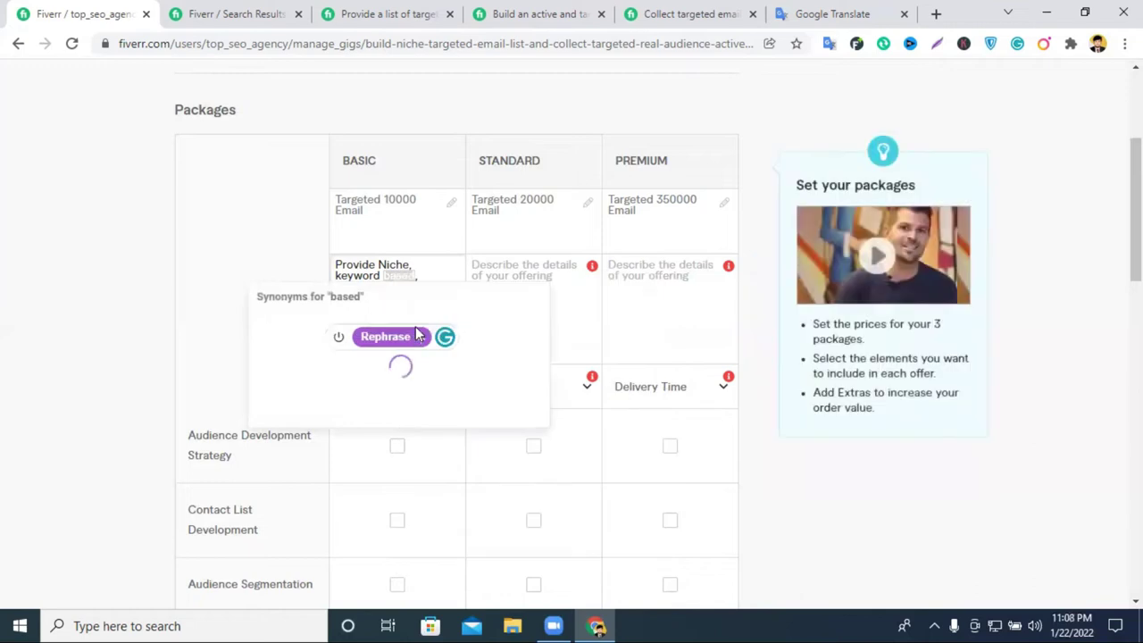
click(411, 289)
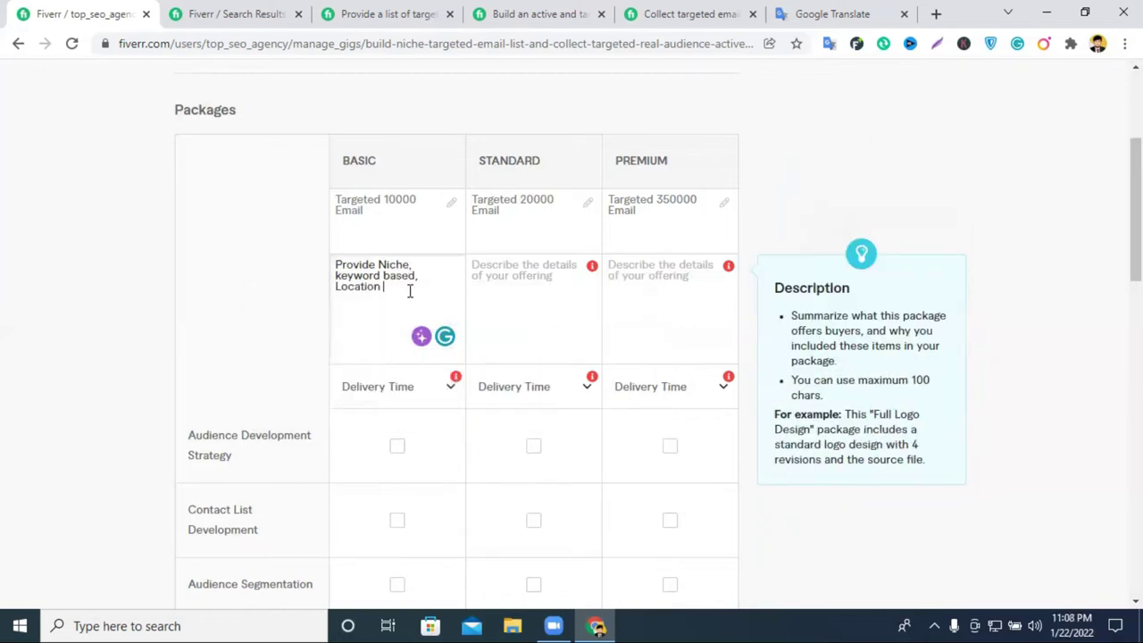
key(ctrl+v)
Capitalise both occurrences of "based" in the Basic description to read "Based".
click(387, 288)
key(BackSpace)
text(B)
click(387, 277)
key(BackSpace)
text(B)
Complete the Basic description after "Location Based" with "Email List, All Clean/Valid/Active Email".
click(433, 286)
text(Ema)
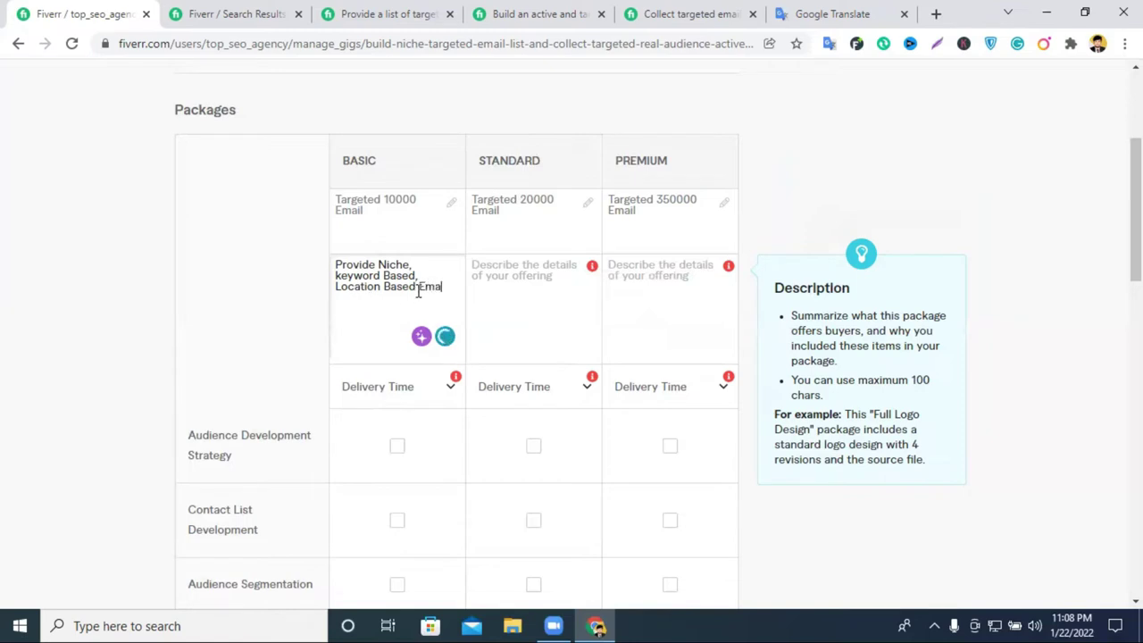
text(il List,)
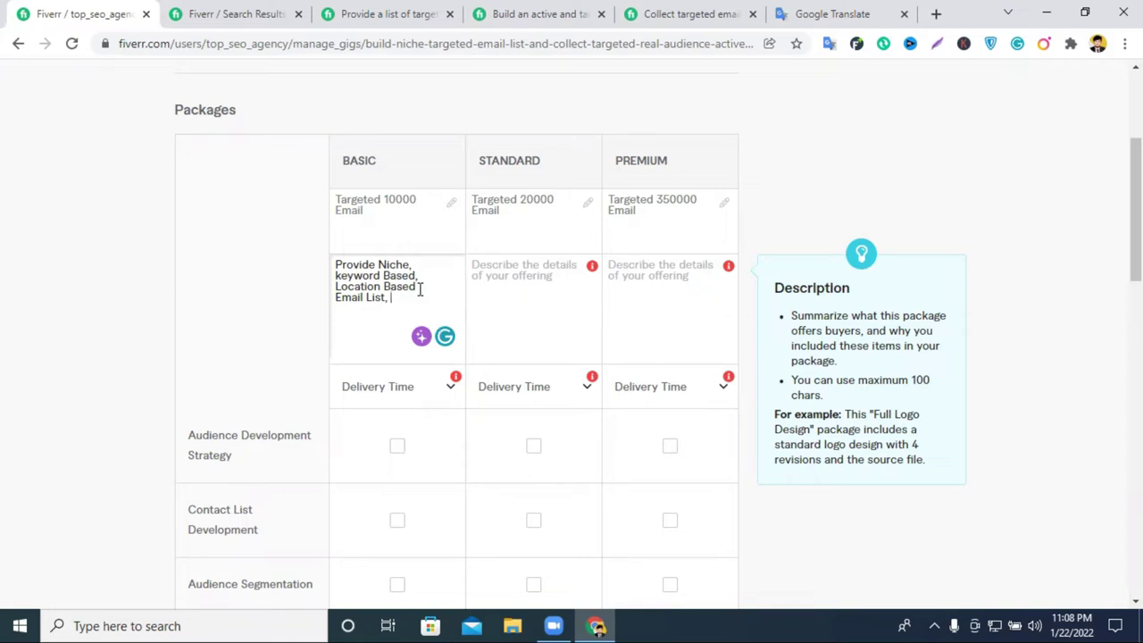
text(All)
text( Ci)
text(e)
text(an )
text(/)
text(Va)
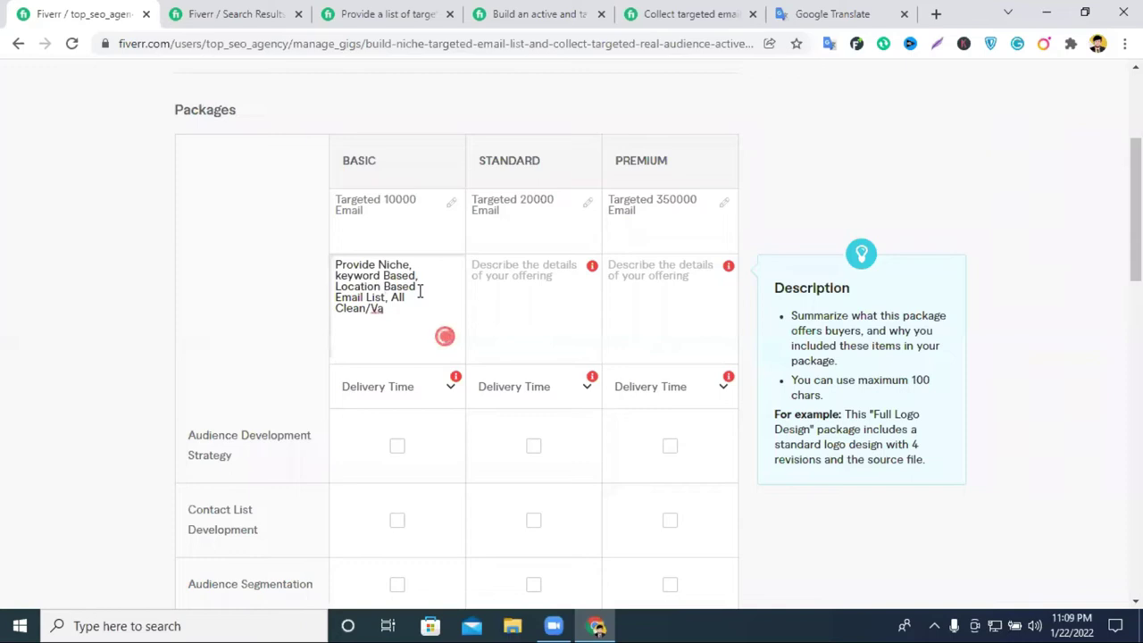
text(lid)
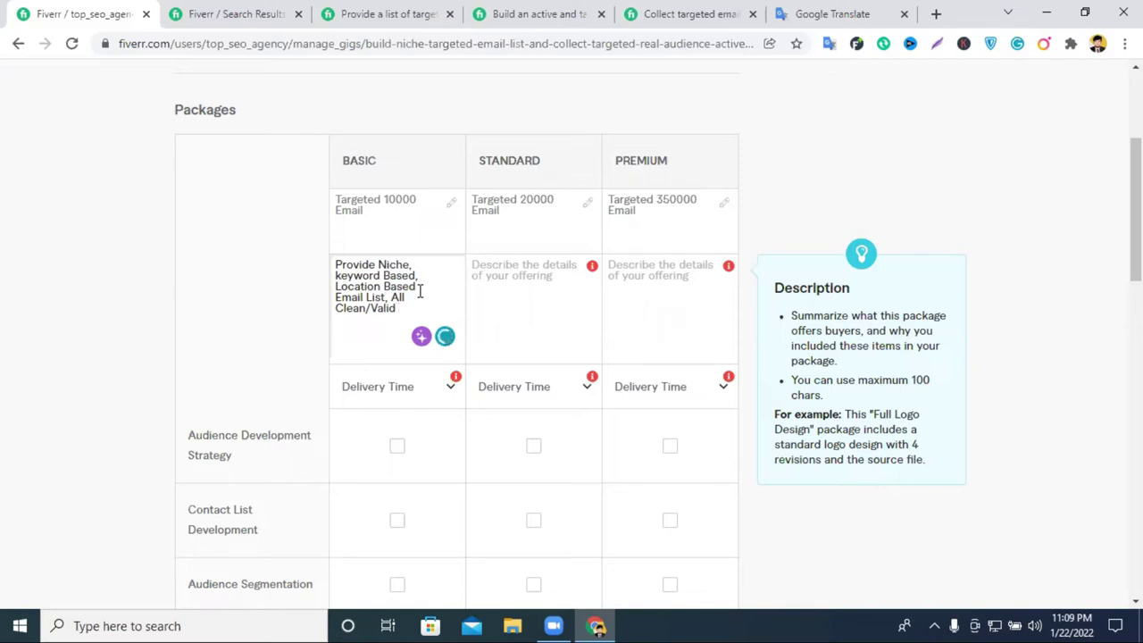
text(/Active)
text(Email)
Replace the comma after "Niche" in the Basic description with a slash.
click(378, 265)
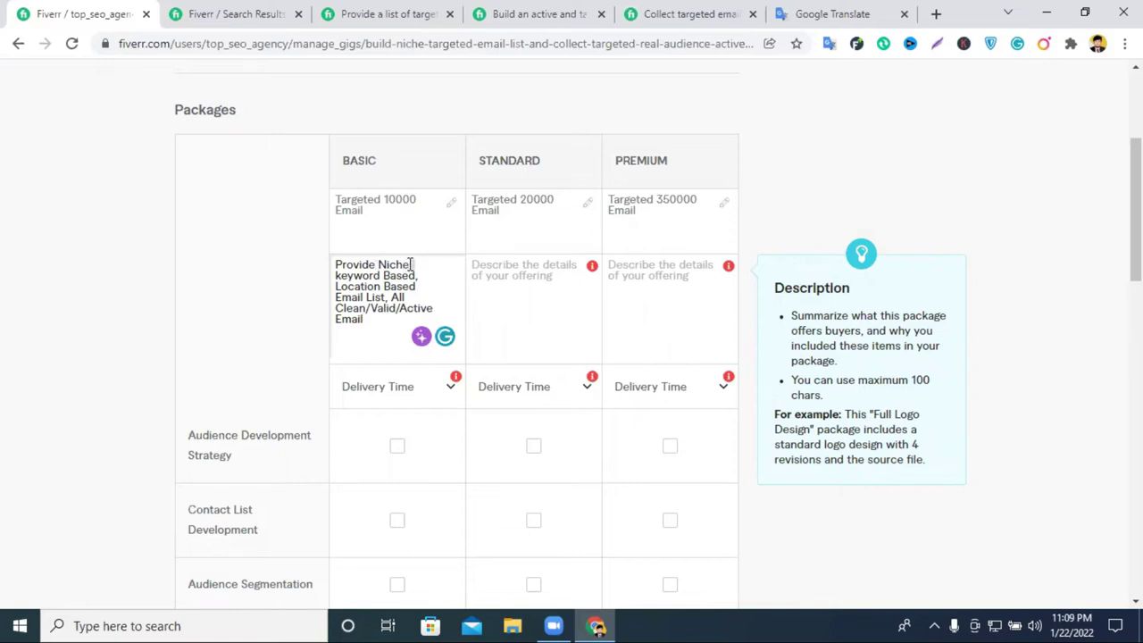
click(411, 265)
key(BackSpace)
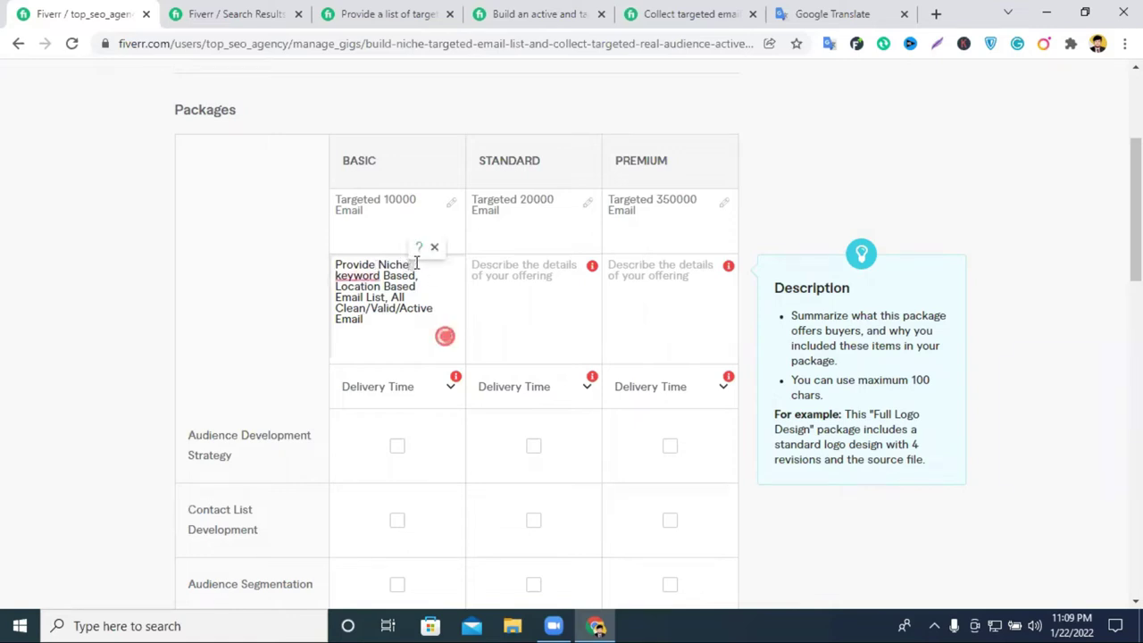
key(Delete)
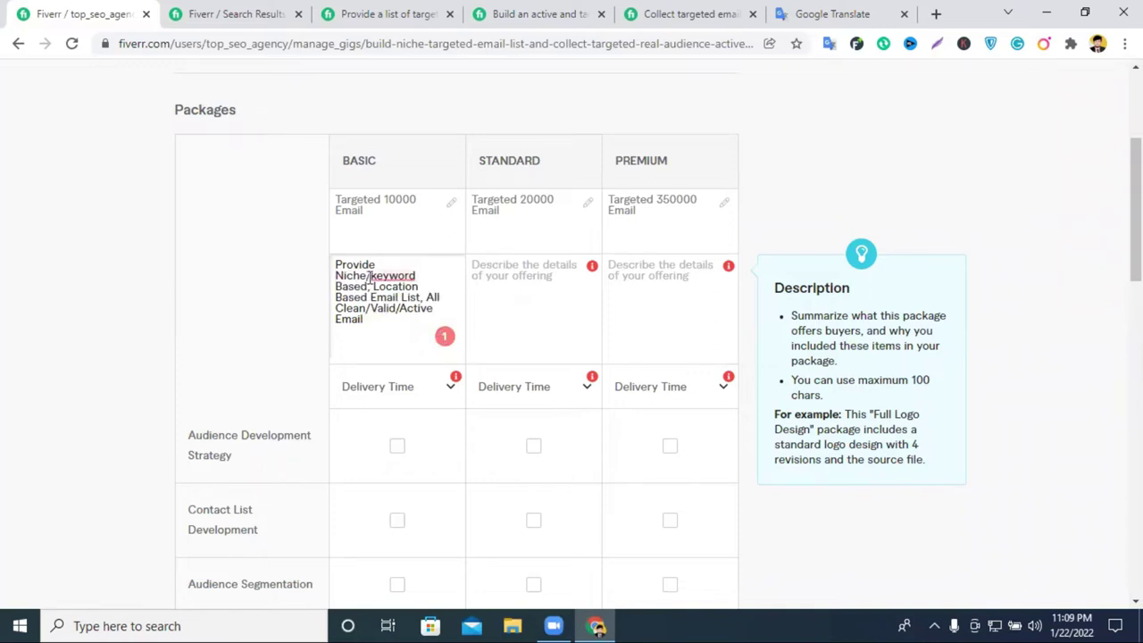
text(/)
Put hyphens after "keyword Based", "Email List" and "Niche" in the Basic description in place of the existing separators.
click(437, 272)
key(BackSpace)
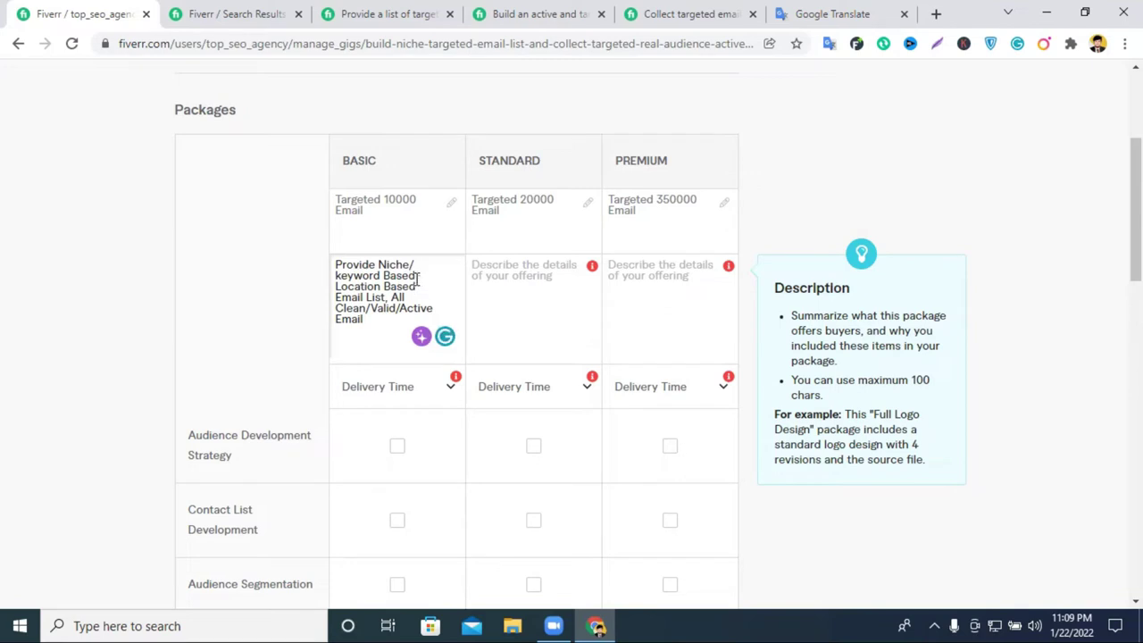
text(-)
click(388, 298)
text(-)
click(414, 265)
key(BackSpace)
text(-)
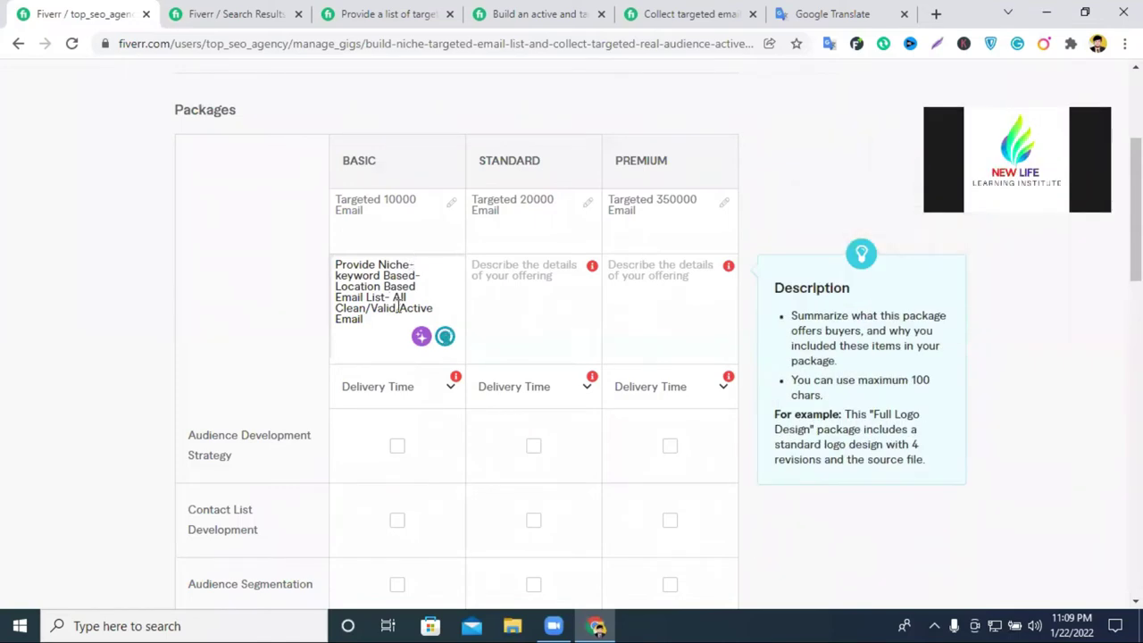
Replace the slashes between "Clean", "Valid" and "Active" in the Basic description with hyphens.
key(Down)
key(BackSpace)
text(-)
click(372, 307)
key(BackSpace)
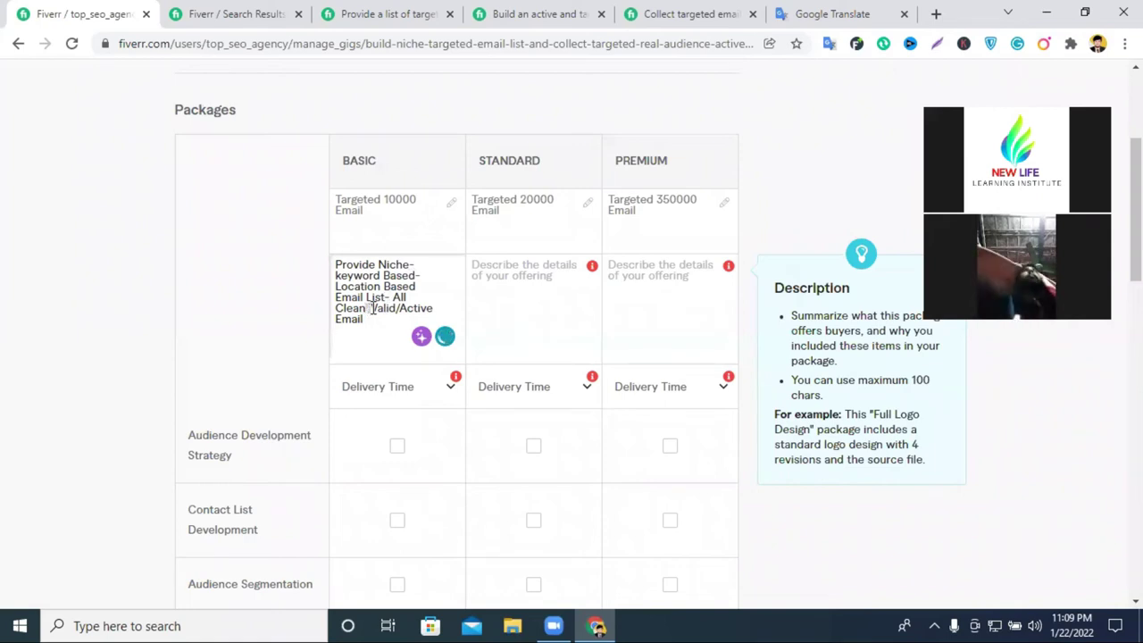
text(-)
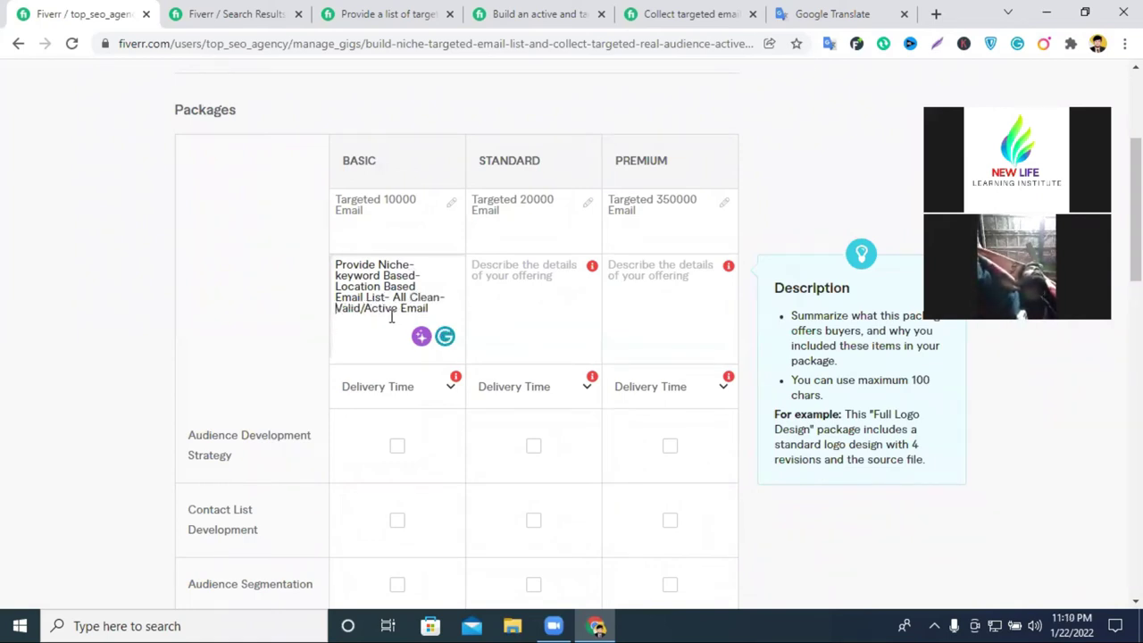
click(364, 308)
key(BackSpace)
text(-)
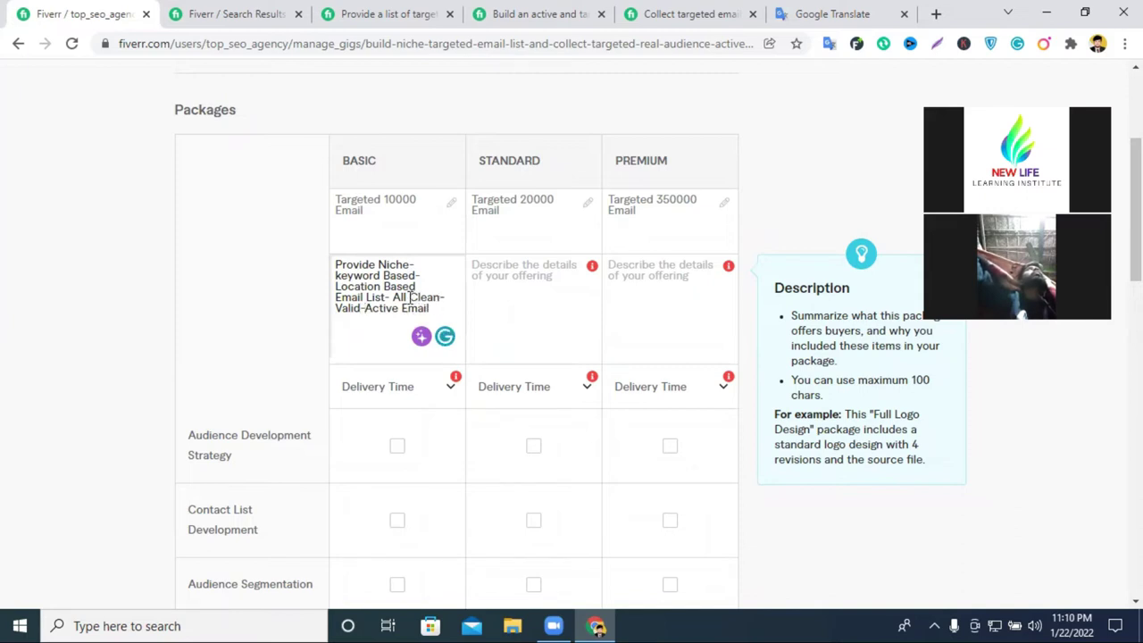
Replace "Clean-" after "All" in the Basic description with "Email".
click(410, 297)
drag(407, 298, 446, 292)
key(BackSpace)
text(mail)
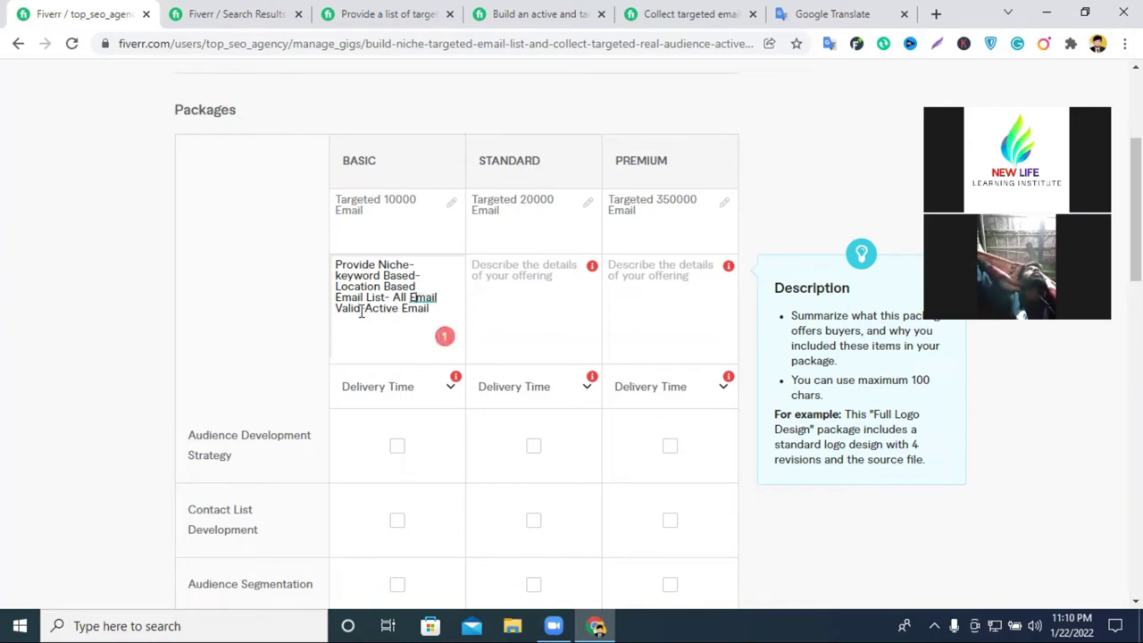
Put a hyphen between "Valid" and "Active" in the Basic description and replace its final "Email" with "& Clean".
text(-)
double_click(417, 308)
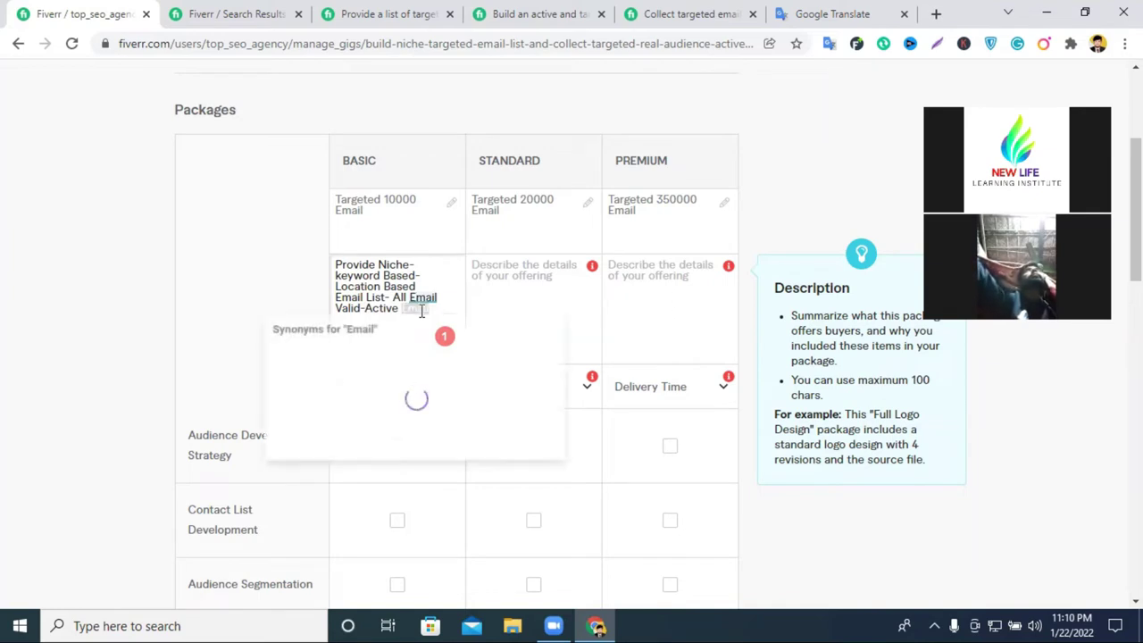
text(and)
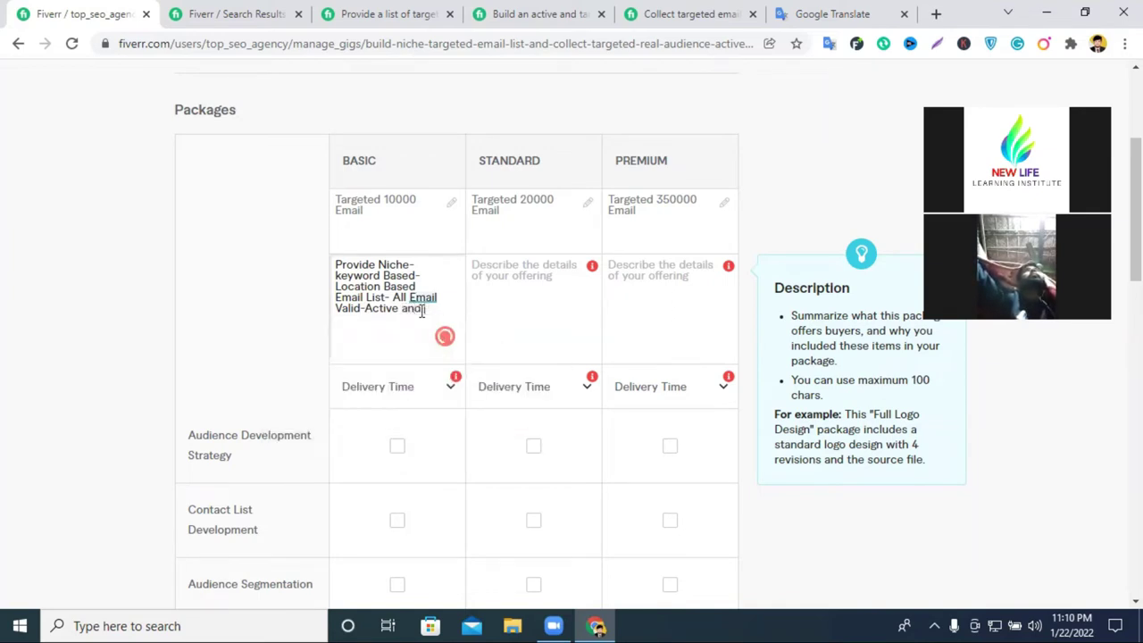
key(BackSpace)
key(BackSpace)
key(BackSpace)
text(&)
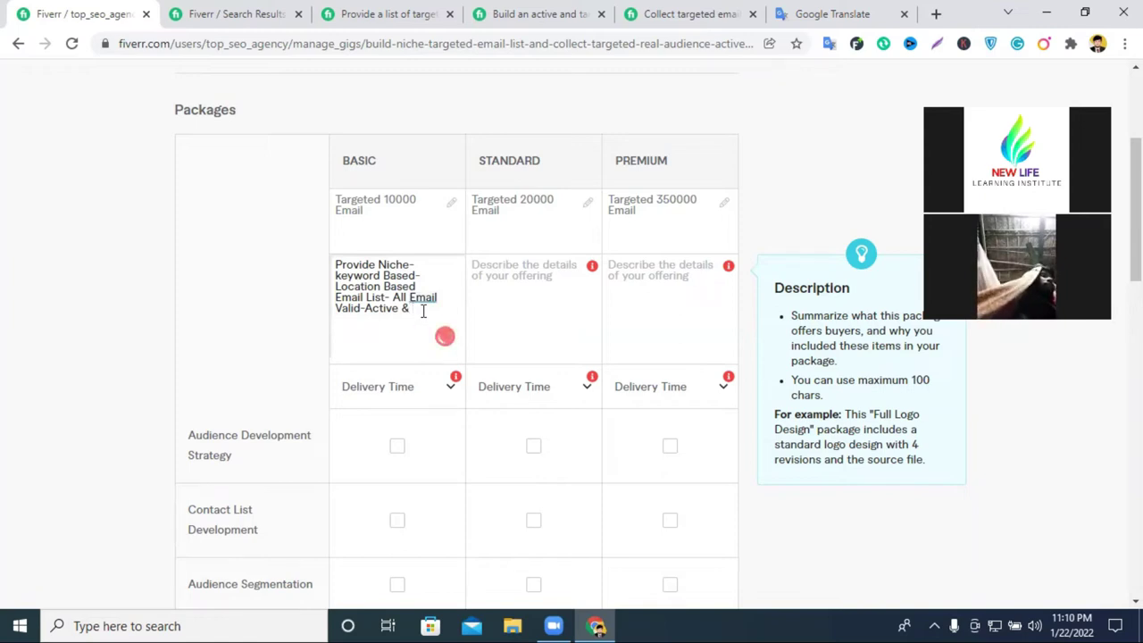
text(Cl)
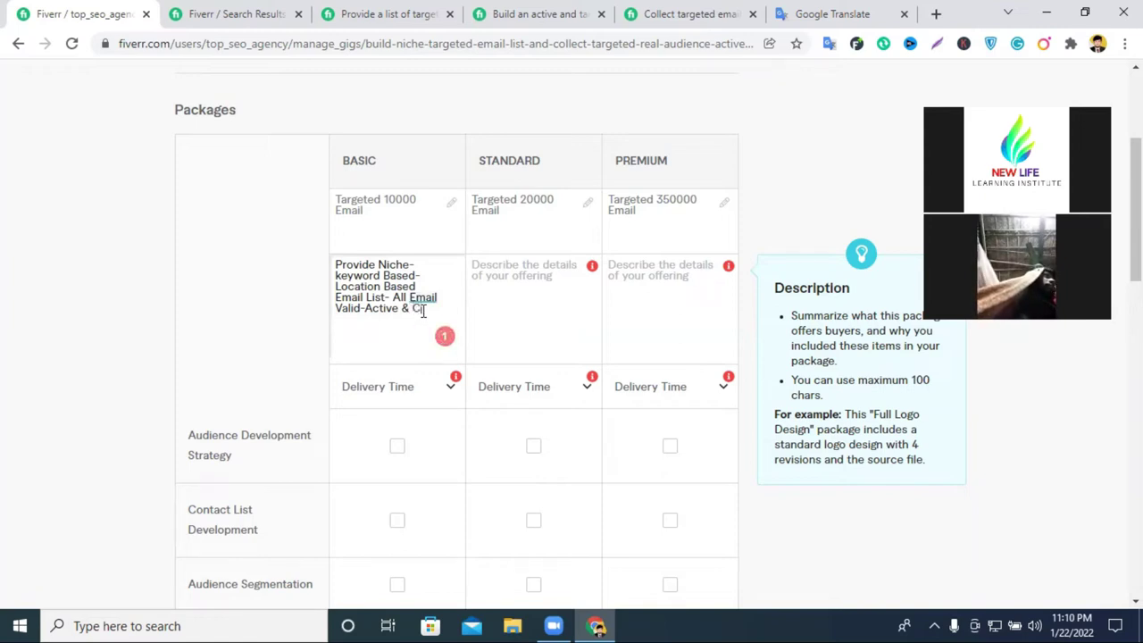
text(e)
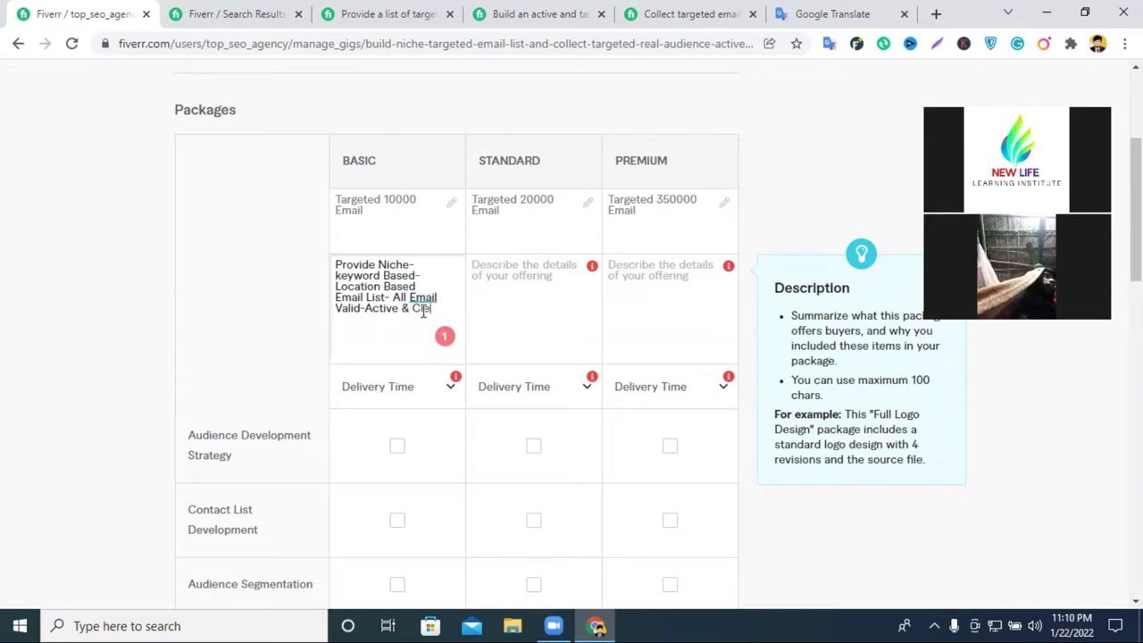
text(an)
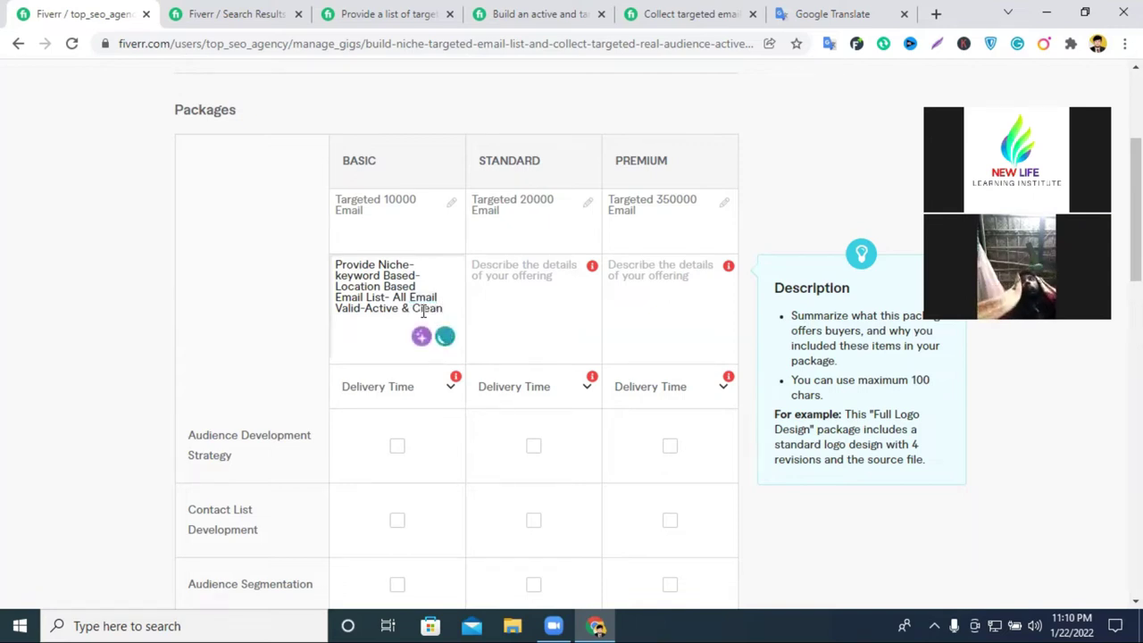
Accept the suggested correction of "All Email" to "All Emails" in the Basic description.
double_click(352, 275)
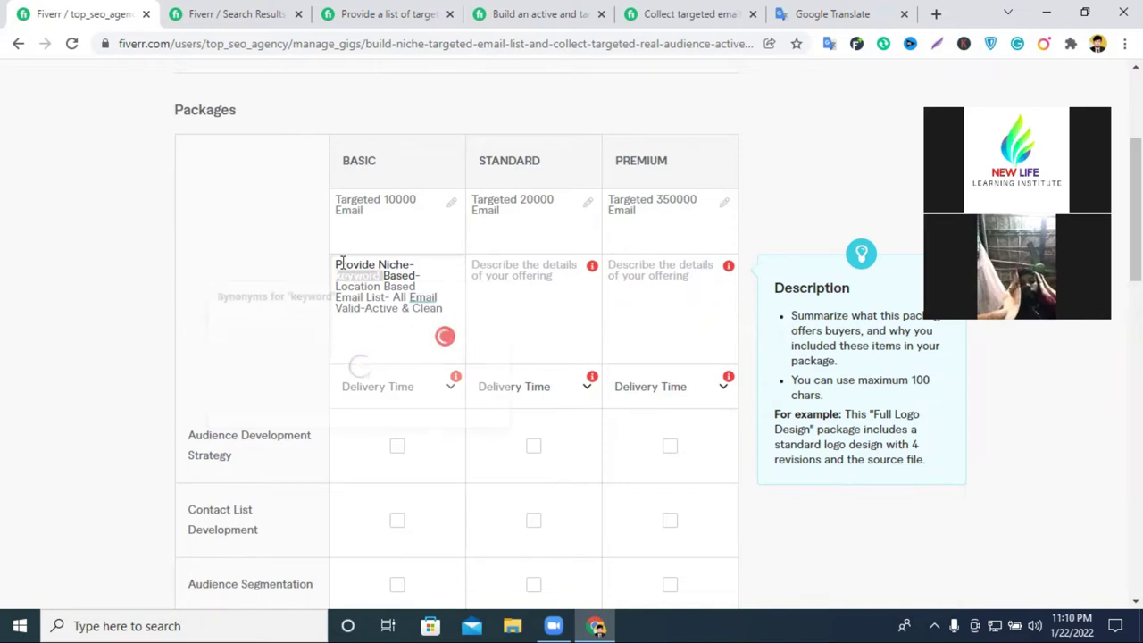
click(356, 262)
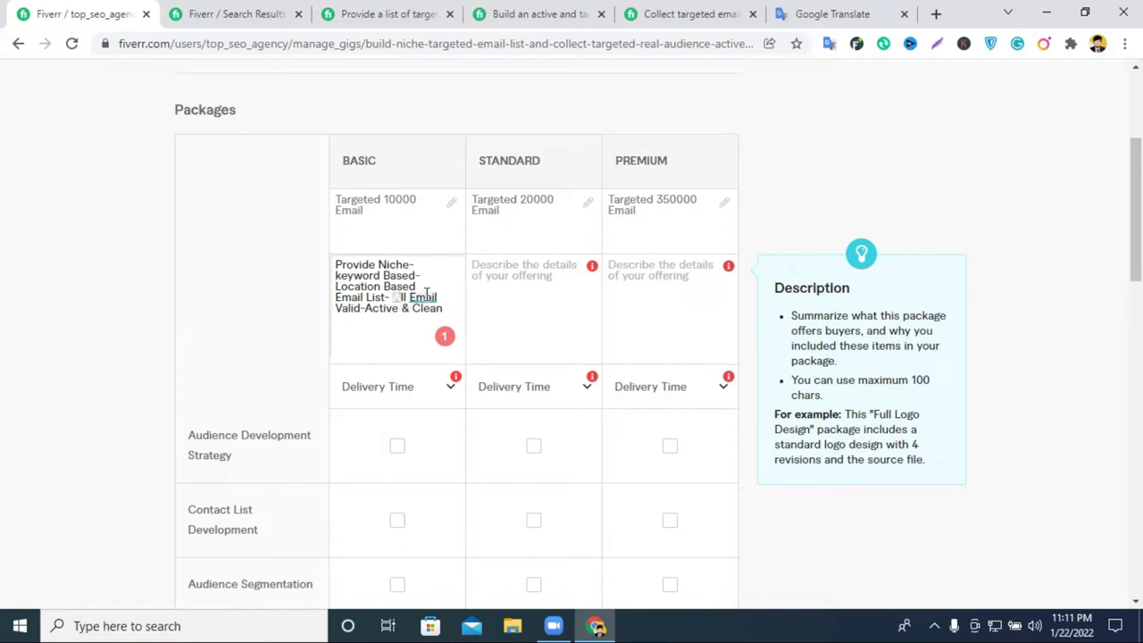
mouse_move(443, 293)
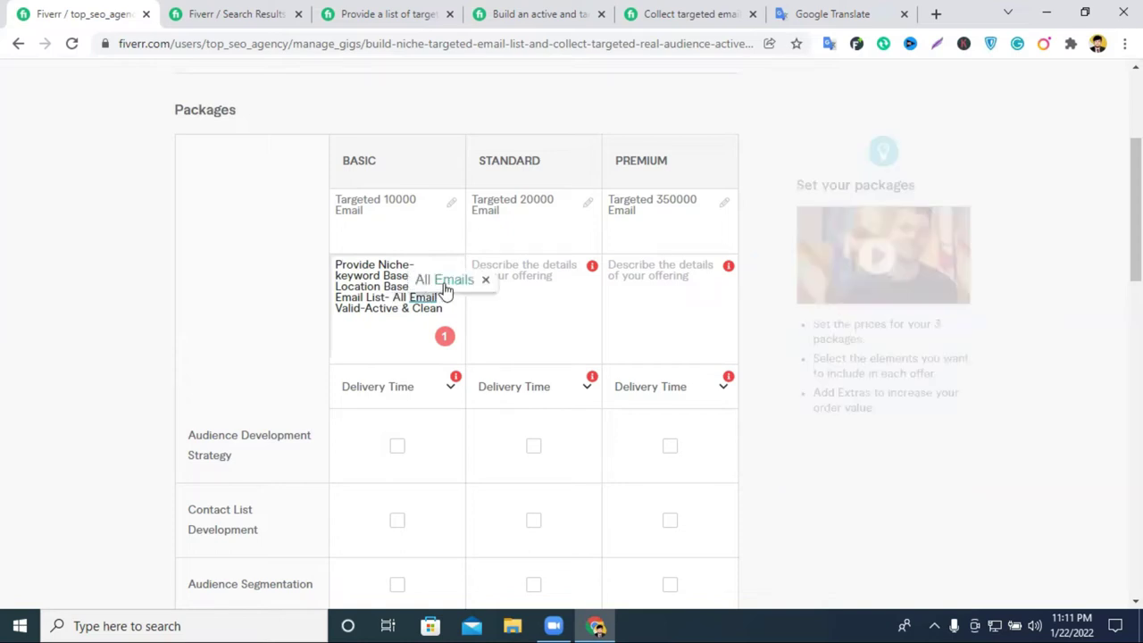
click(444, 284)
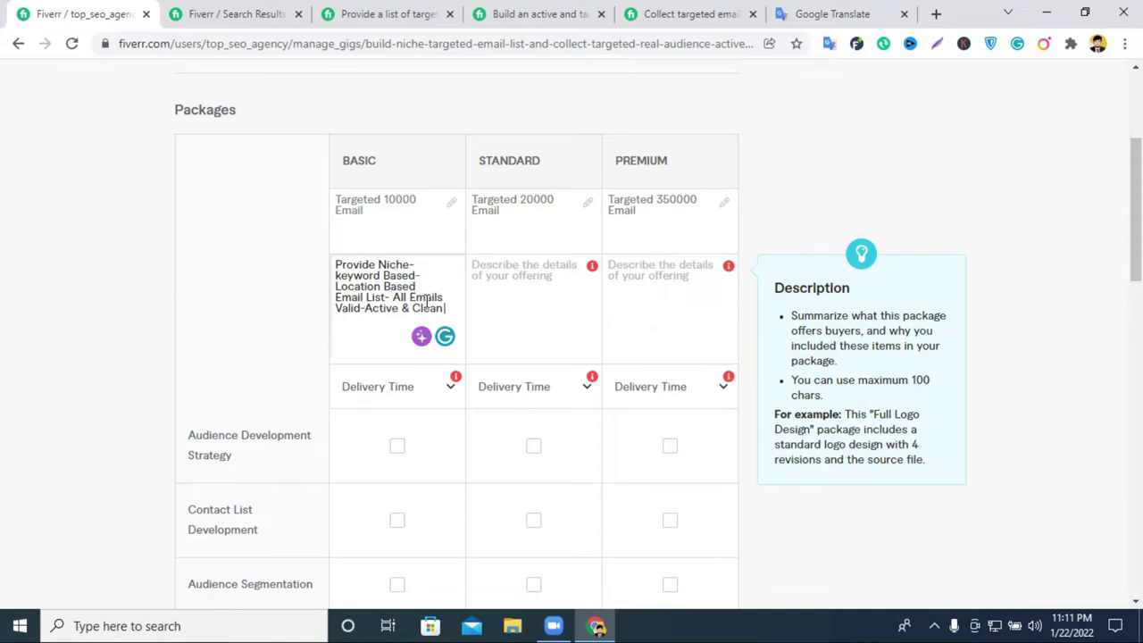
triple_click(368, 295)
click(366, 292)
drag(336, 265, 371, 266)
click(386, 264)
drag(344, 281, 386, 286)
click(386, 285)
click(447, 299)
Copy the entire Basic description into the Standard and Premium package descriptions.
triple_click(395, 301)
key(ctrl+c)
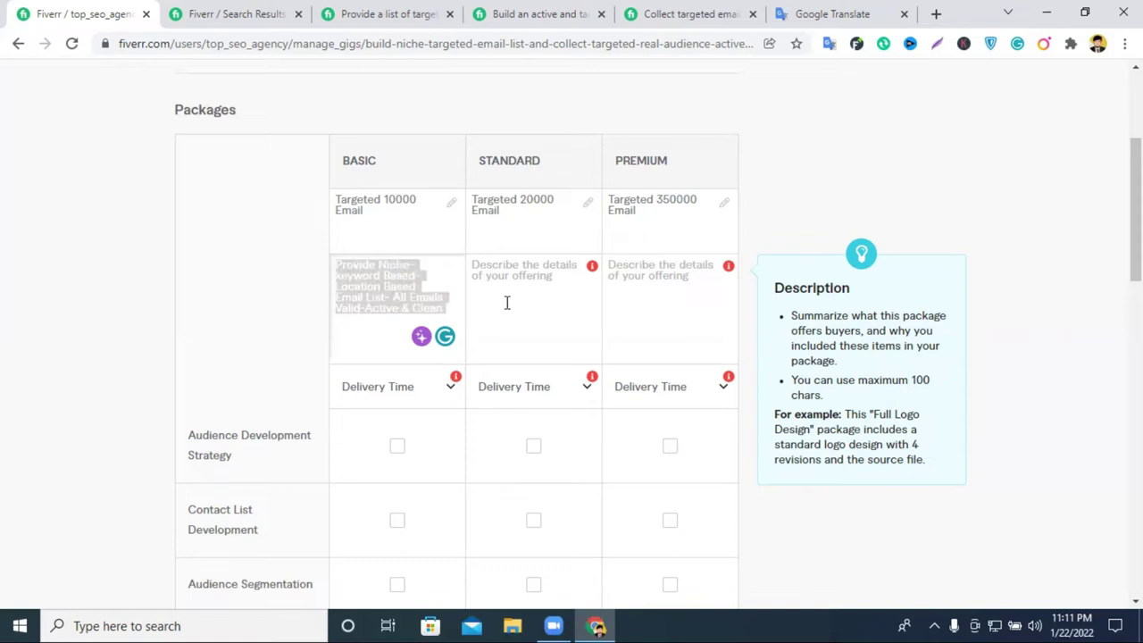
click(508, 301)
key(ctrl+v)
click(662, 299)
key(ctrl+v)
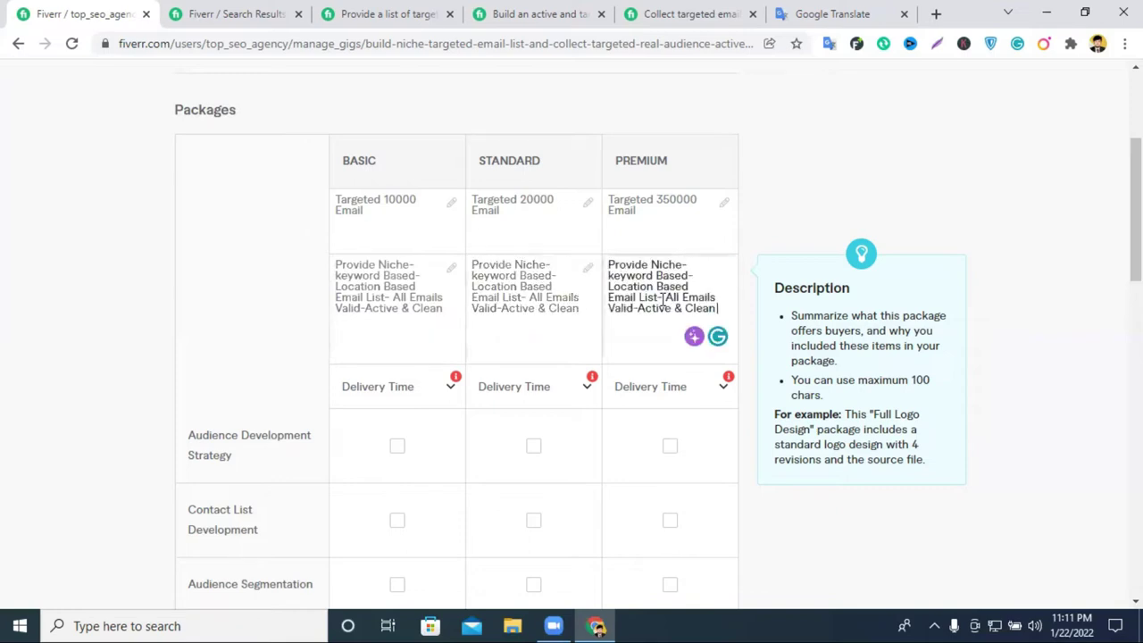
Set the delivery time to 3 days for Basic, 5 days for Standard and 7 days for Premium.
scroll(446, 312, down, 1)
scroll(365, 221, up, 1)
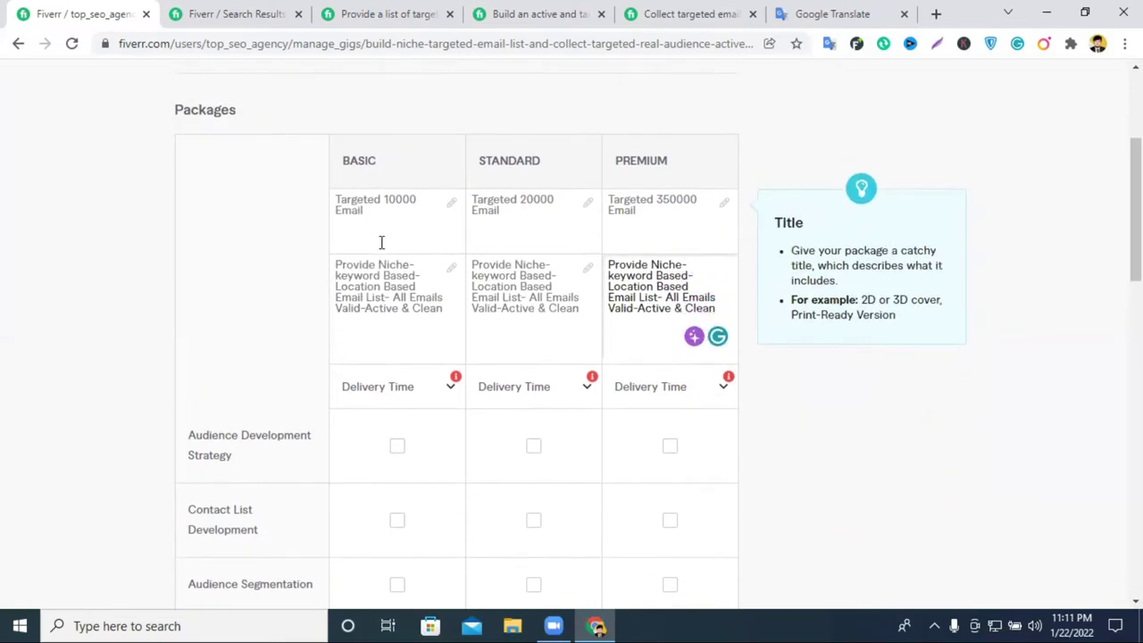
click(391, 198)
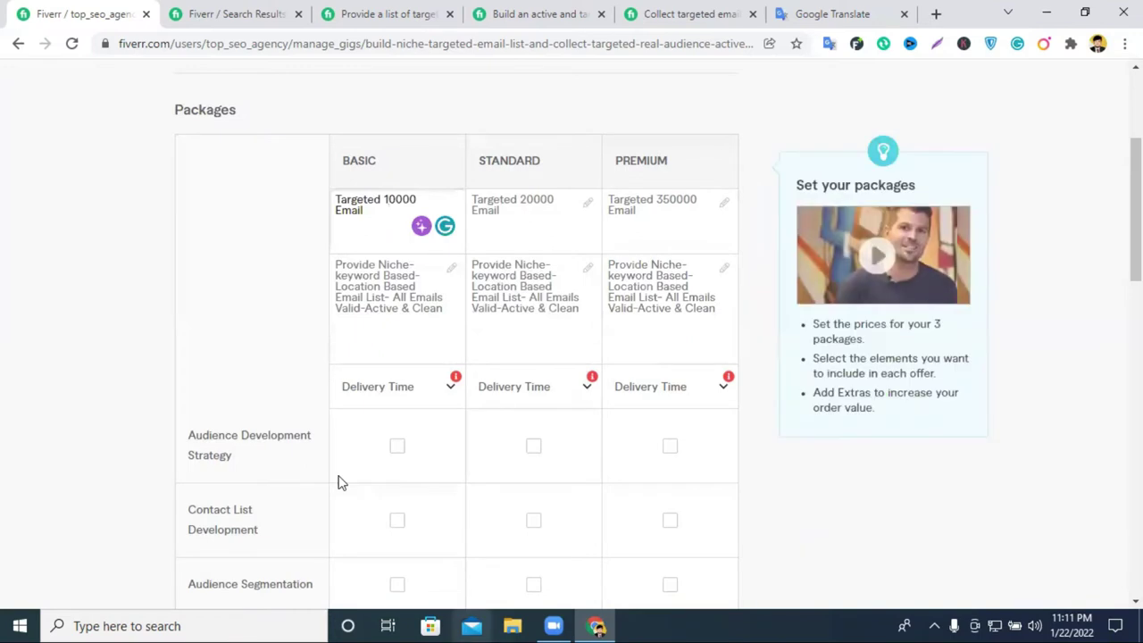
mouse_move(375, 428)
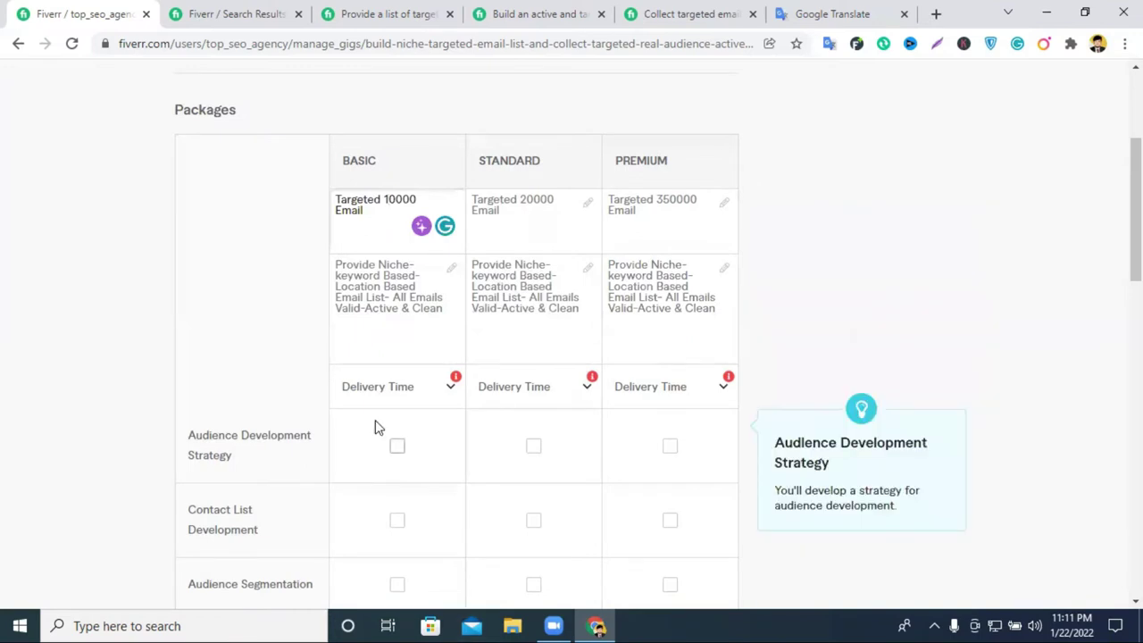
mouse_move(434, 388)
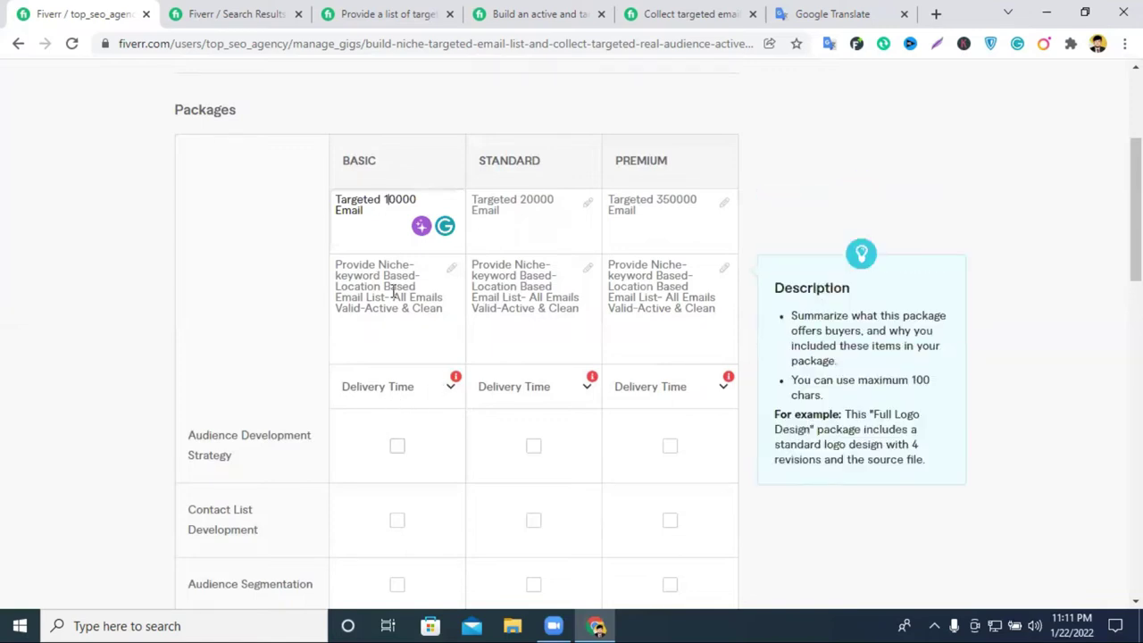
click(364, 399)
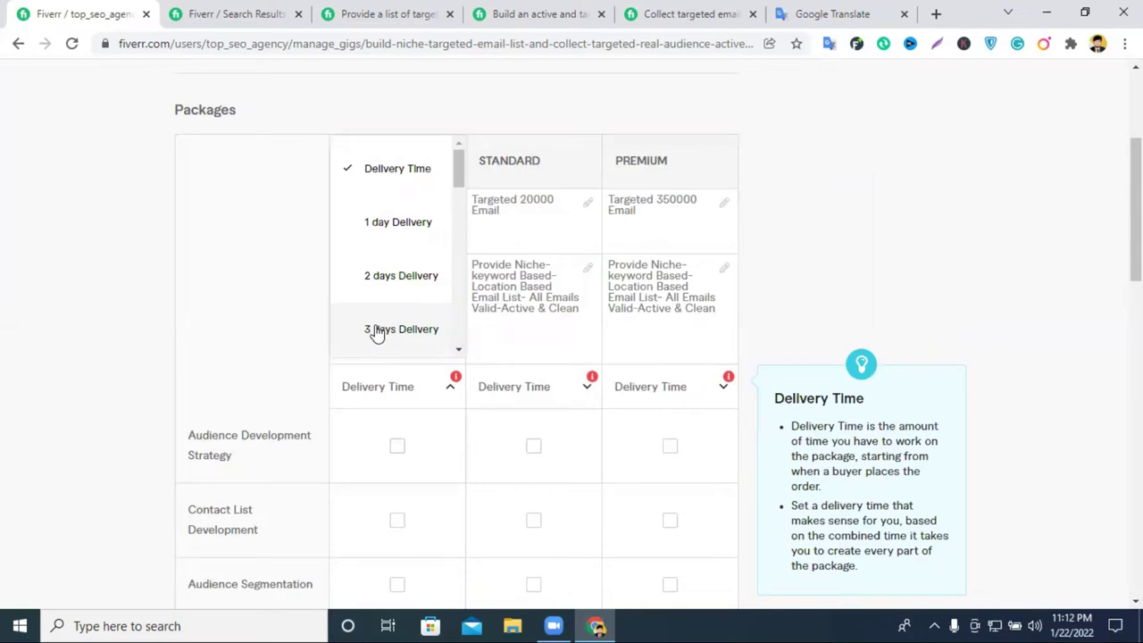
click(444, 334)
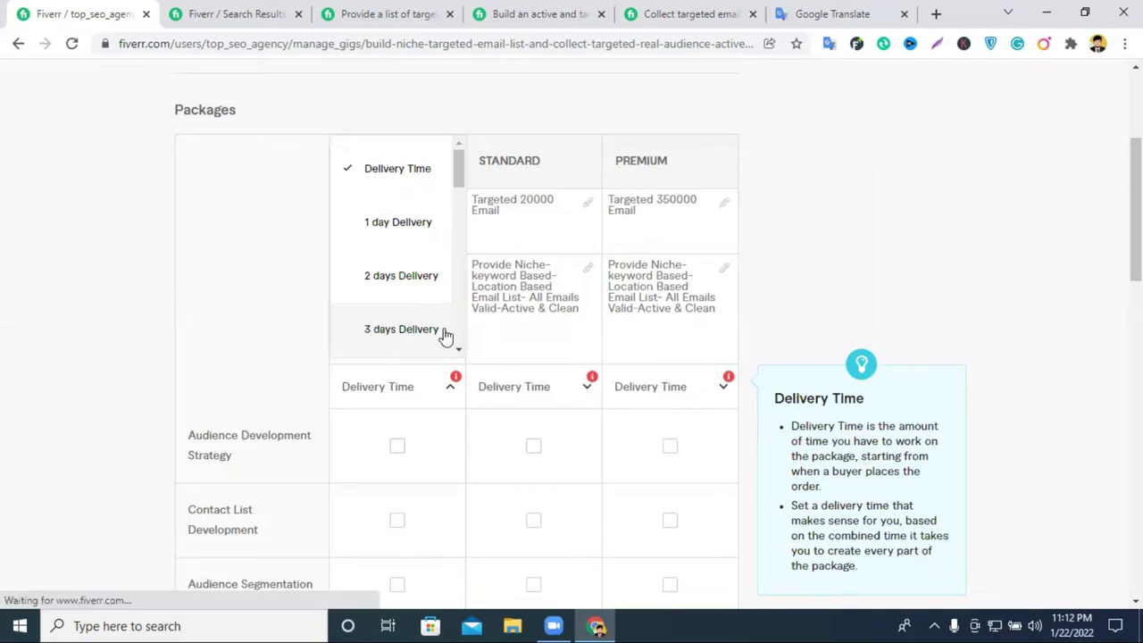
click(514, 386)
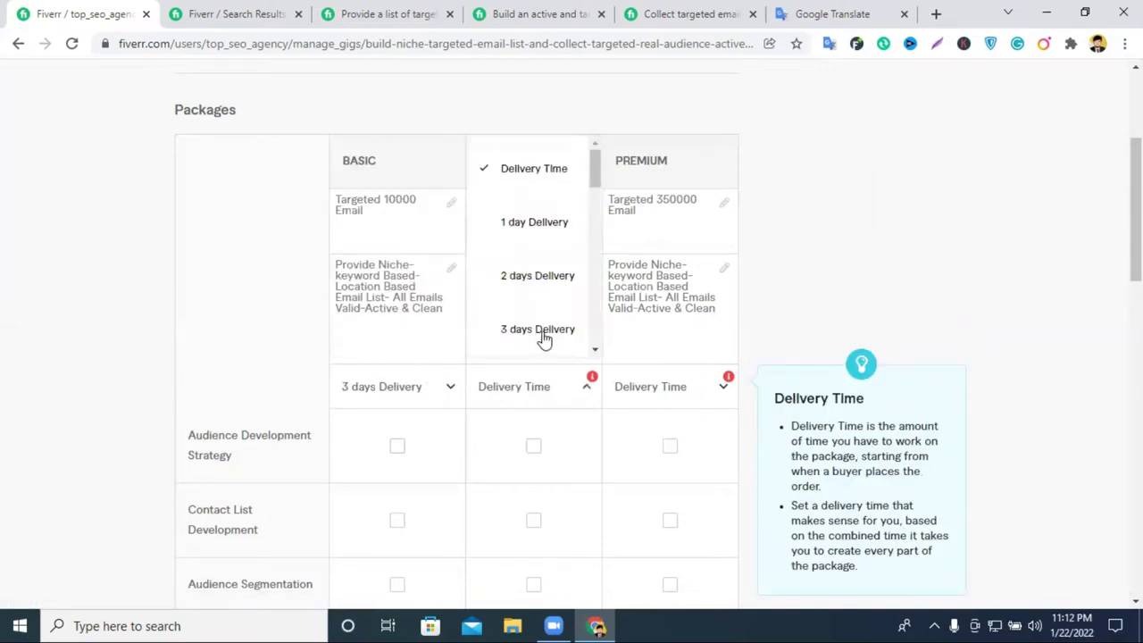
scroll(536, 308, down, 1)
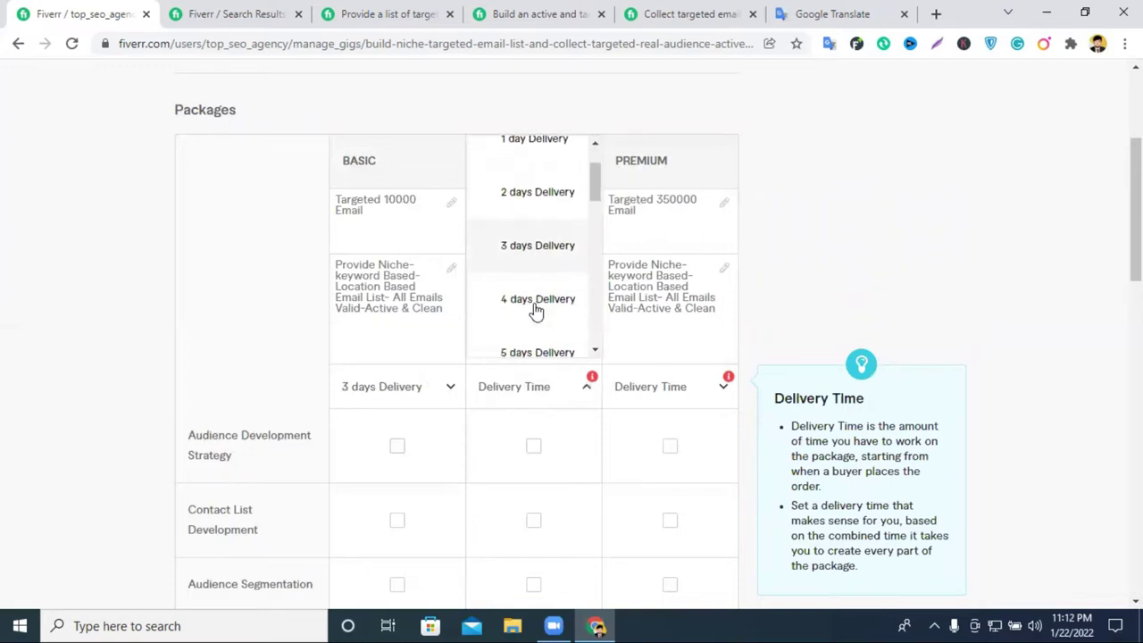
click(524, 352)
click(656, 386)
scroll(657, 321, down, 3)
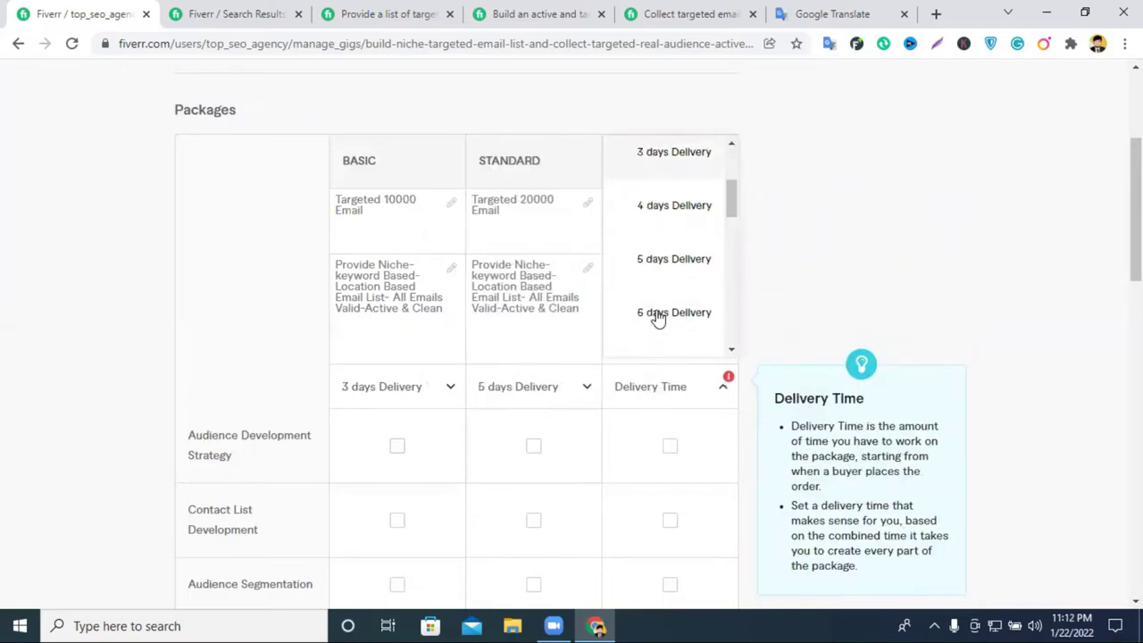
click(661, 296)
Set the Basic package price to $15 and the Standard package price to $30.
scroll(627, 420, down, 2)
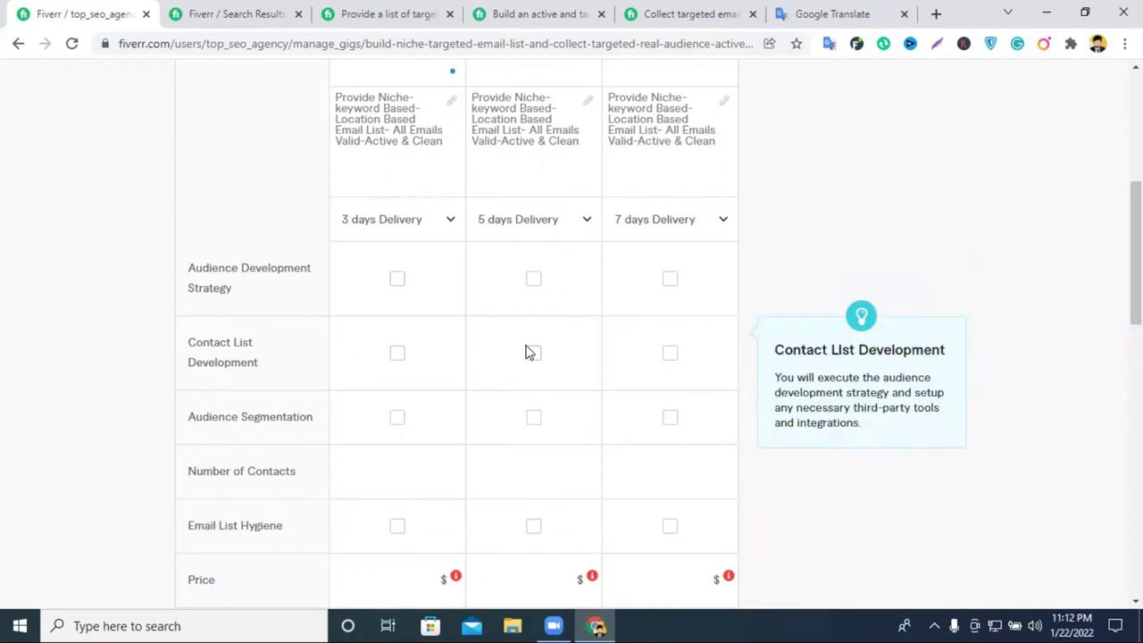
scroll(528, 353, down, 1)
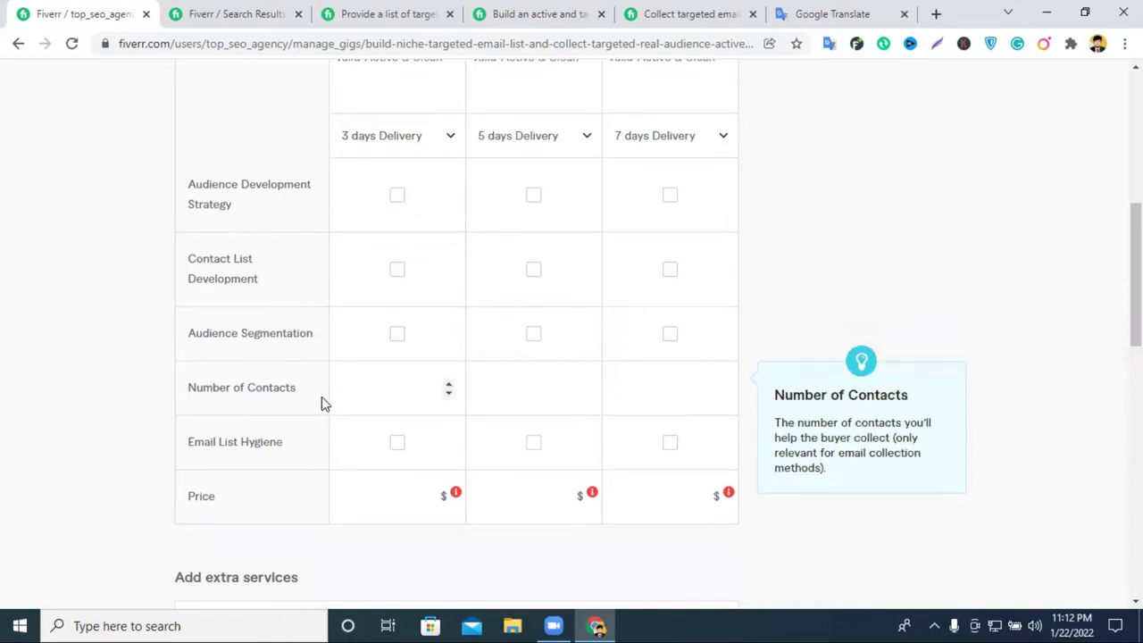
scroll(357, 304, up, 1)
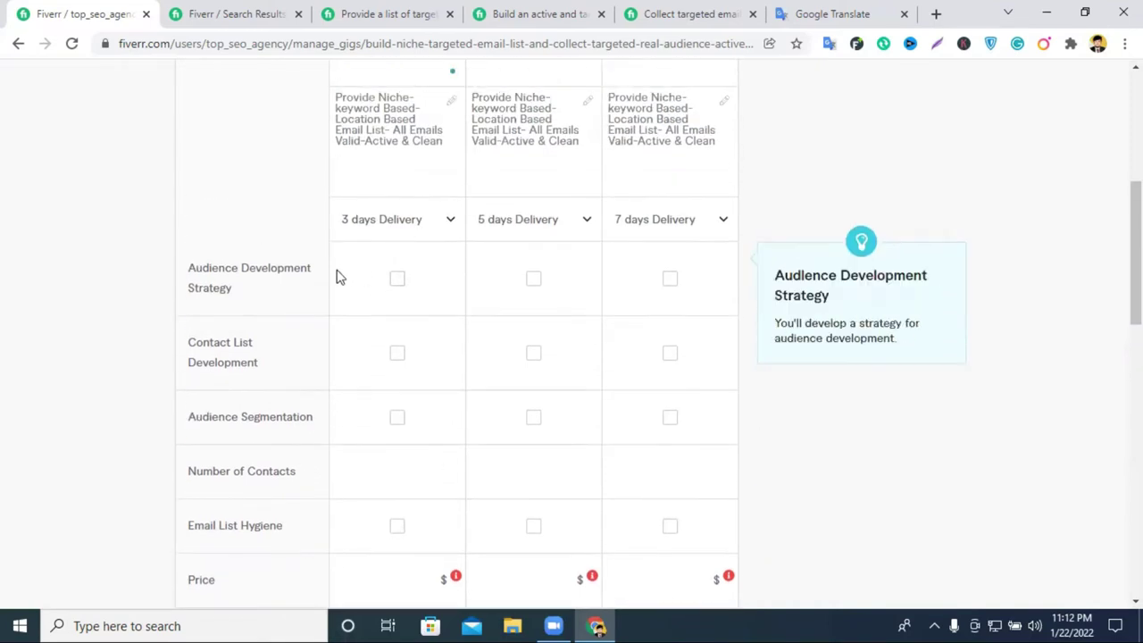
scroll(338, 278, up, 4)
scroll(327, 301, down, 5)
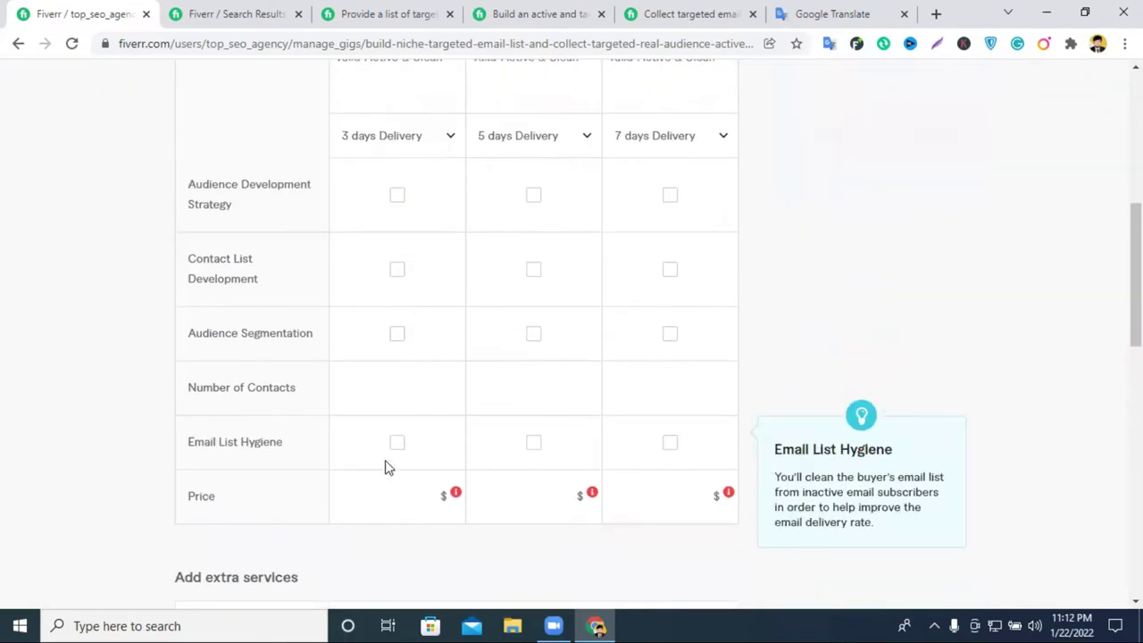
click(420, 494)
text(10)
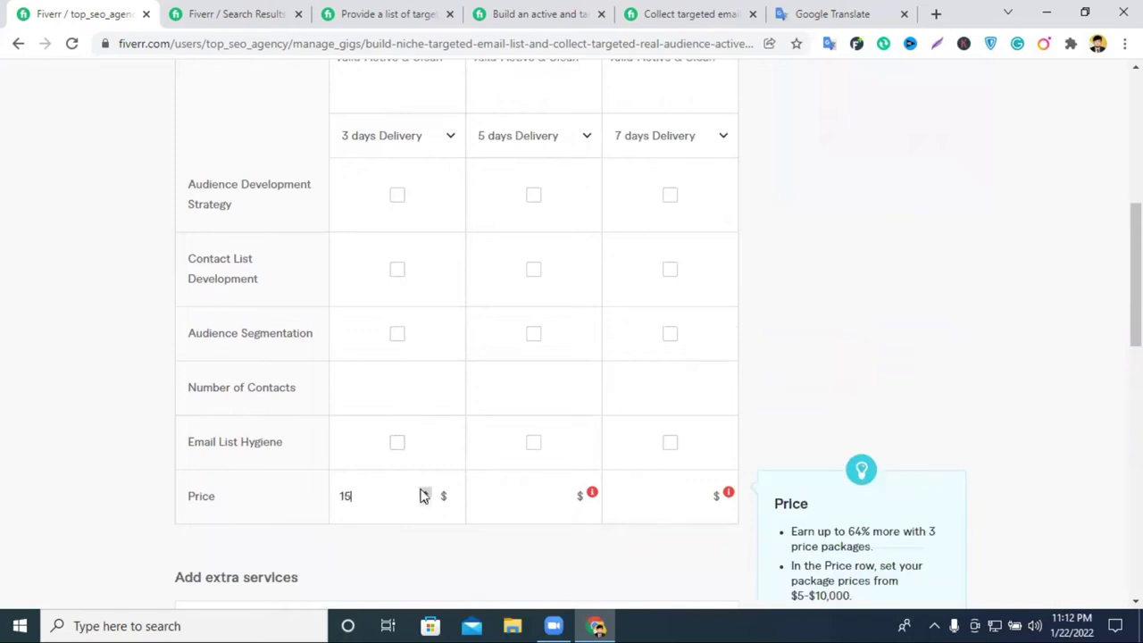
click(557, 496)
text(20)
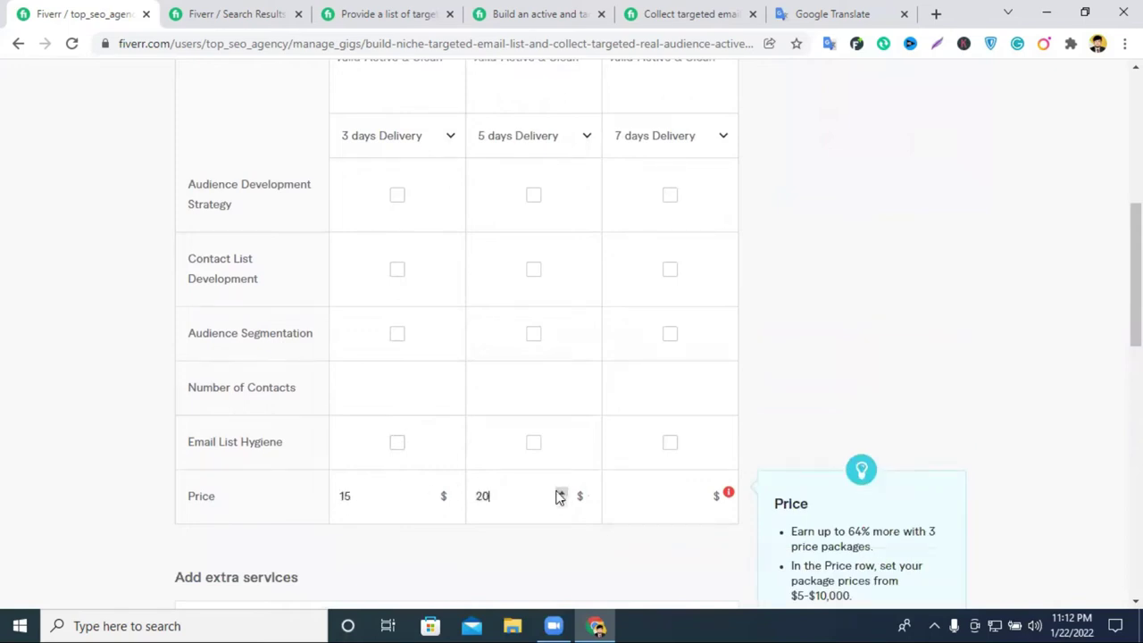
click(560, 494)
scroll(557, 497, up, 2)
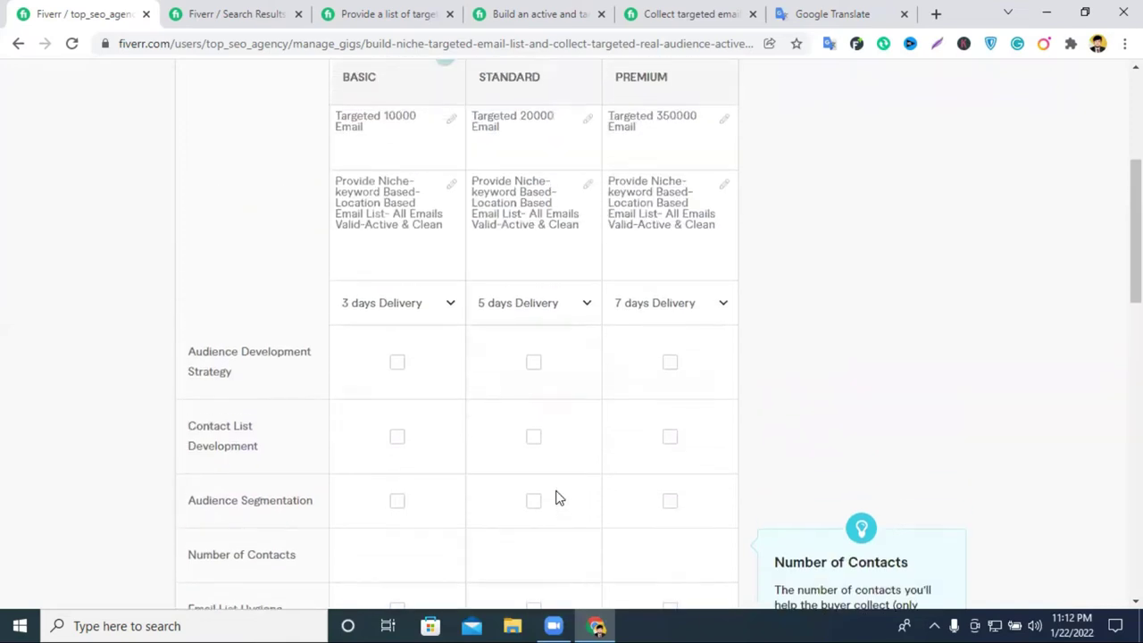
scroll(530, 286, down, 5)
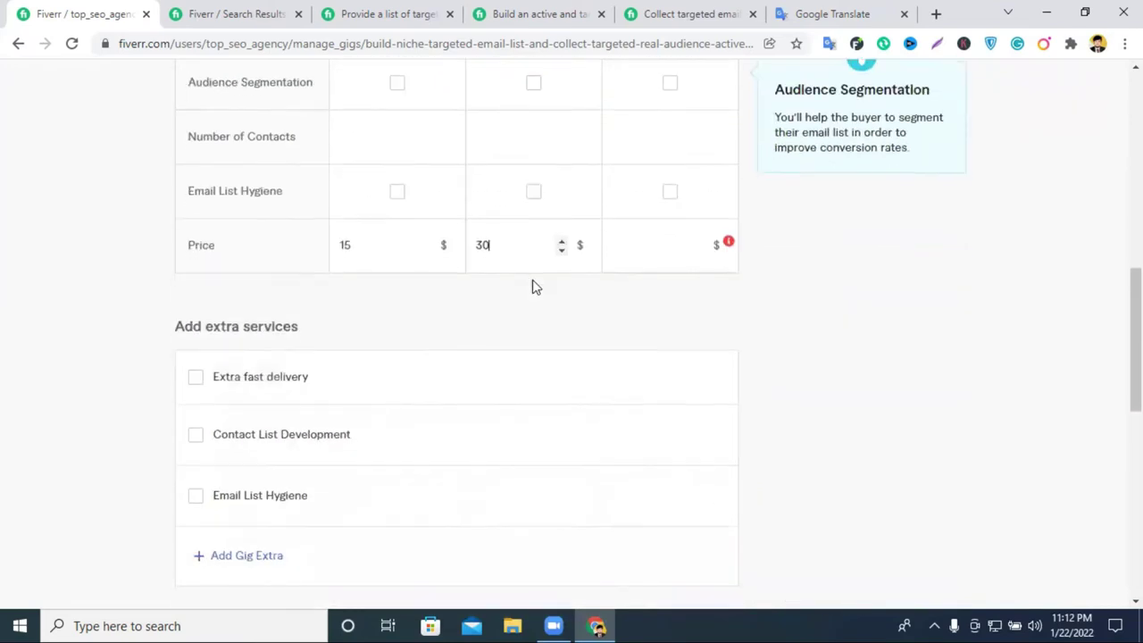
Set the Premium package price to $65, then save the pricing and continue to the Description & FAQ stage.
click(700, 241)
scroll(616, 323, up, 5)
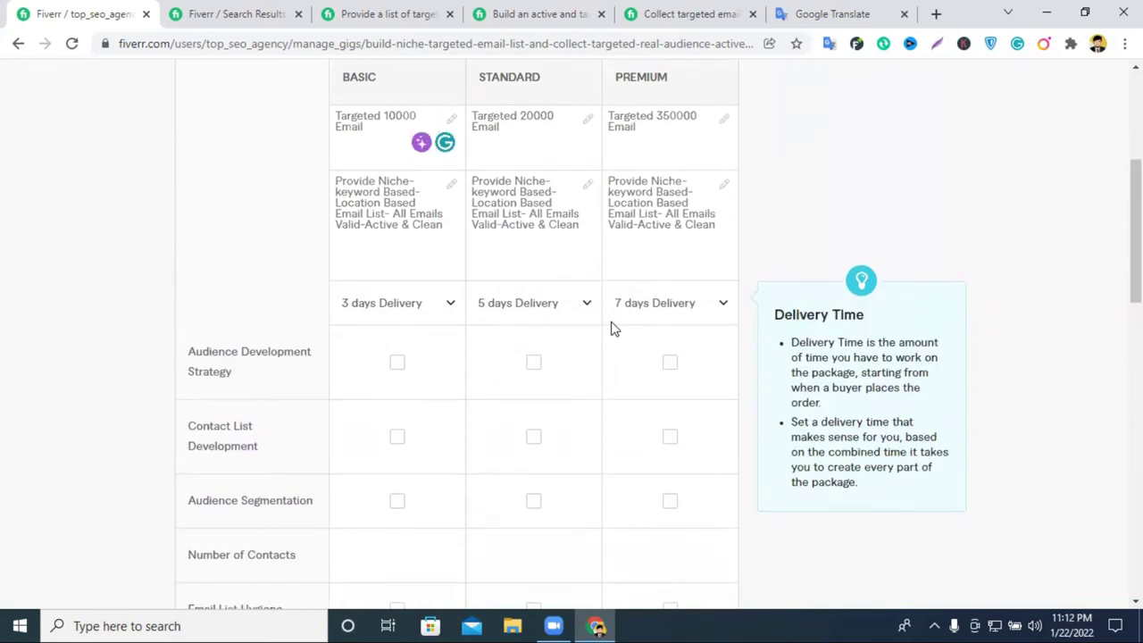
scroll(651, 327, down, 2)
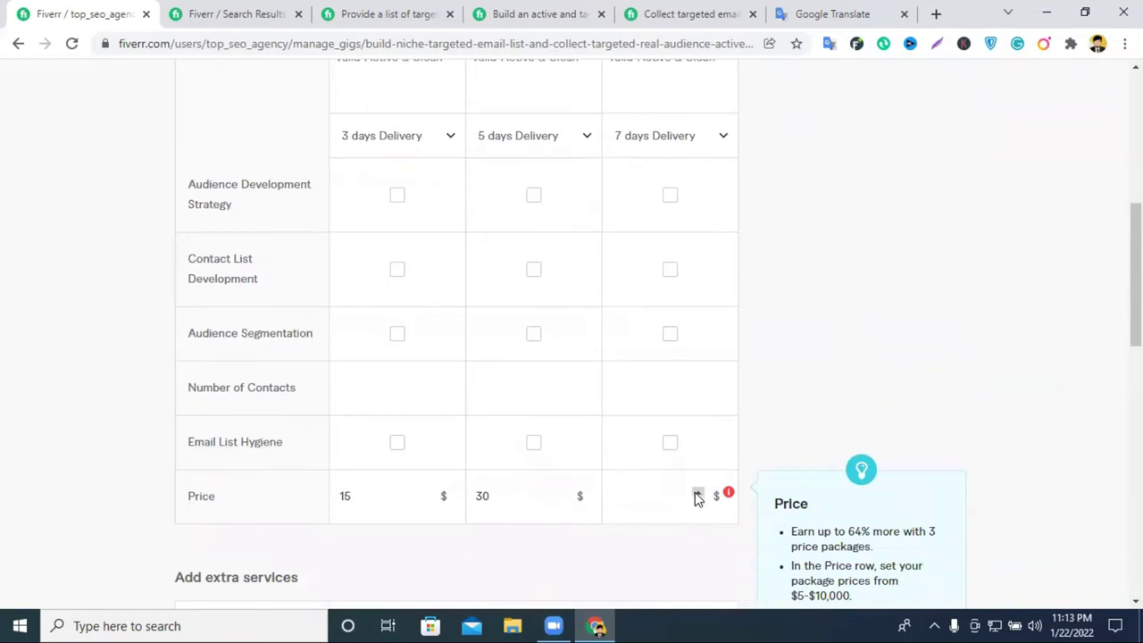
text(0)
click(697, 494)
click(697, 493)
click(698, 494)
scroll(553, 464, down, 2)
scroll(651, 365, down, 5)
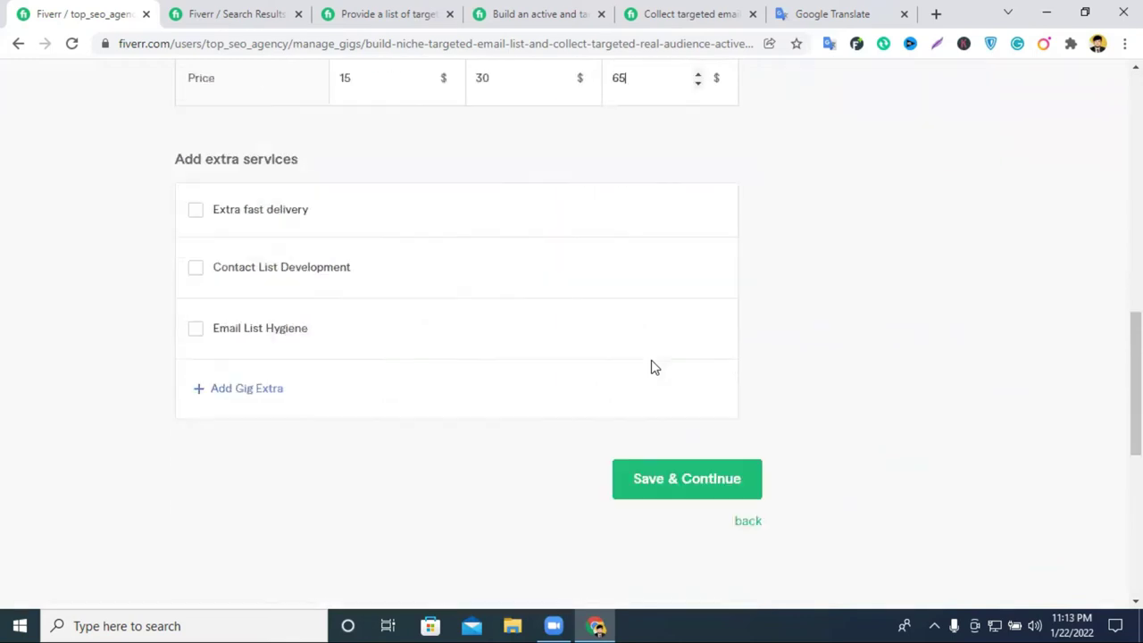
click(676, 482)
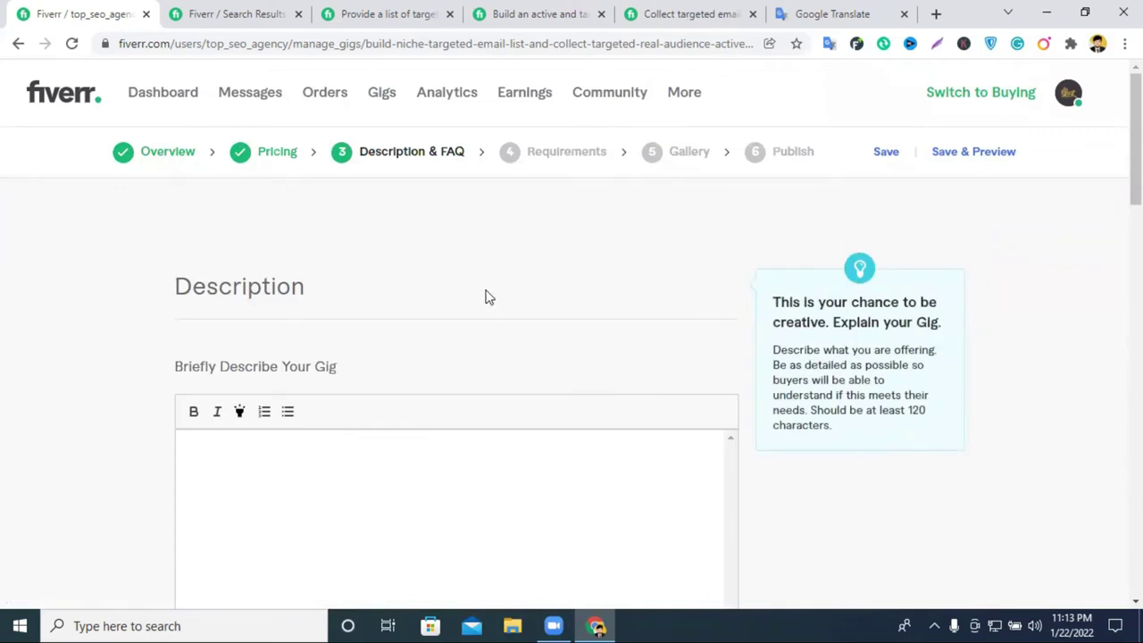
Return to the gig's Pricing stage and review the package table and extra services.
click(274, 157)
scroll(434, 367, down, 4)
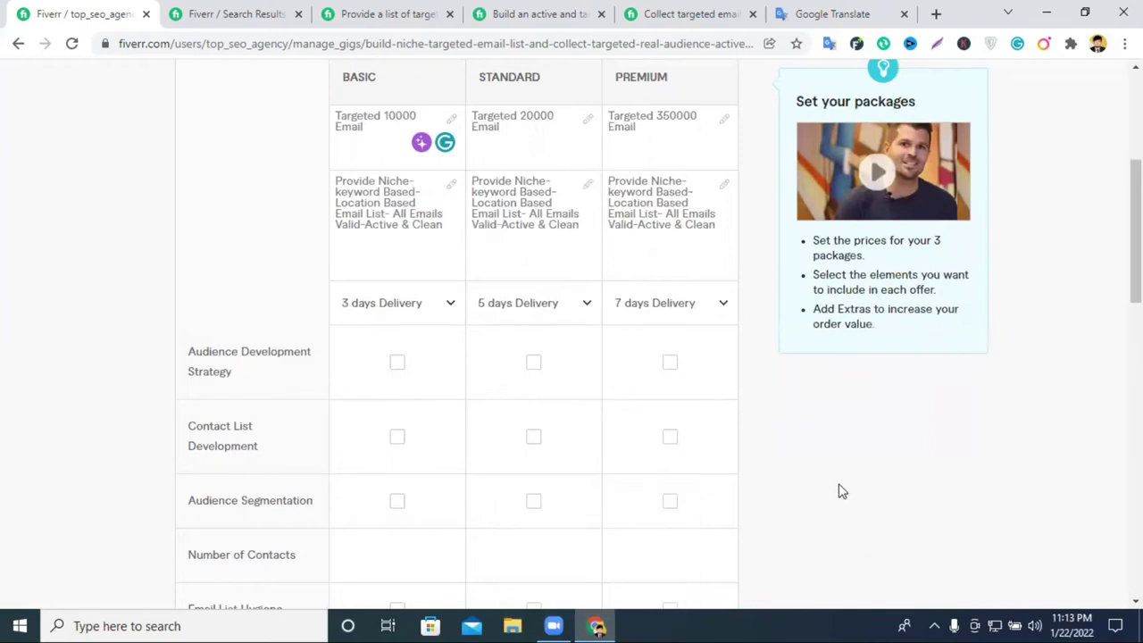
scroll(684, 426, down, 8)
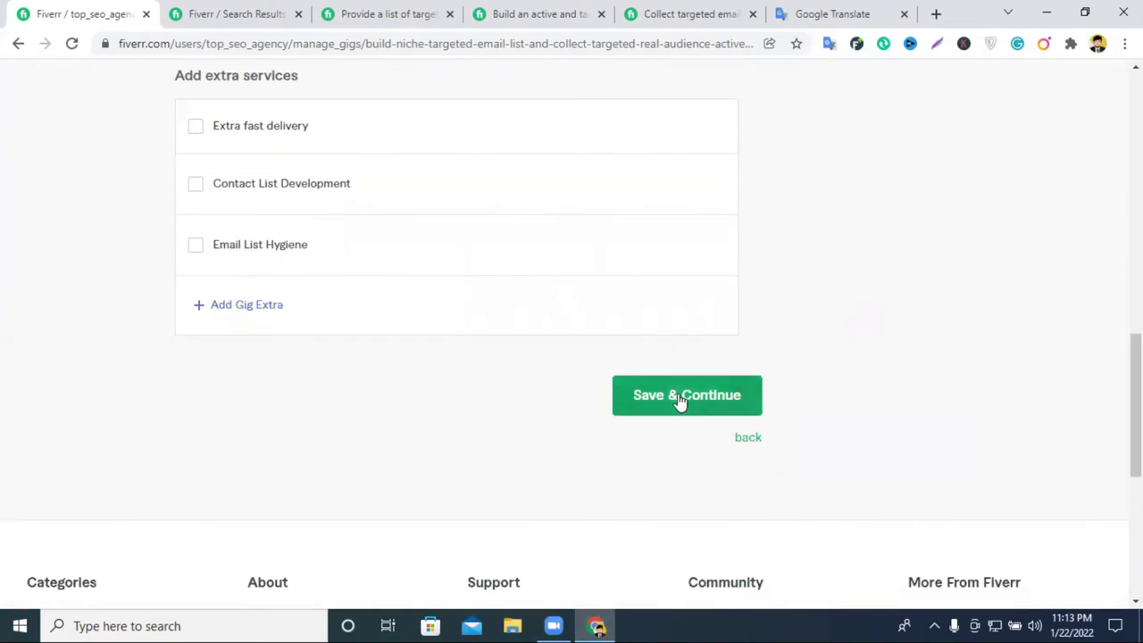
Save the gig's pricing and continue to the Description & FAQ stage.
click(680, 401)
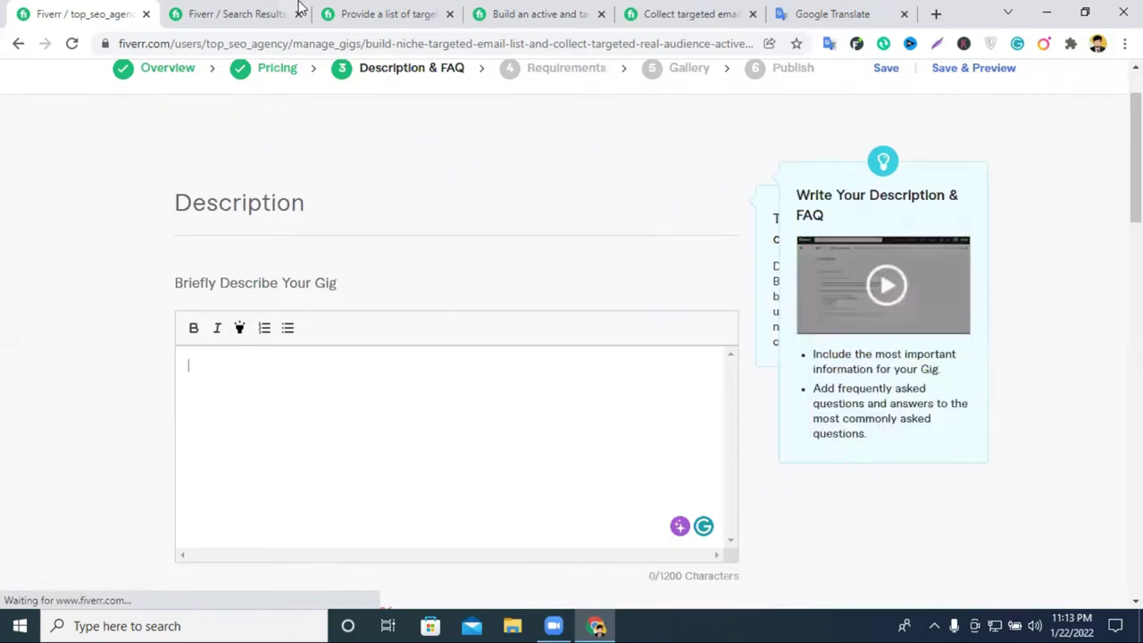
Examine the About This Gig description of the competing gig offering a list of 5000 targeted emails as a reference.
click(375, 13)
scroll(423, 306, up, 5)
scroll(425, 310, up, 5)
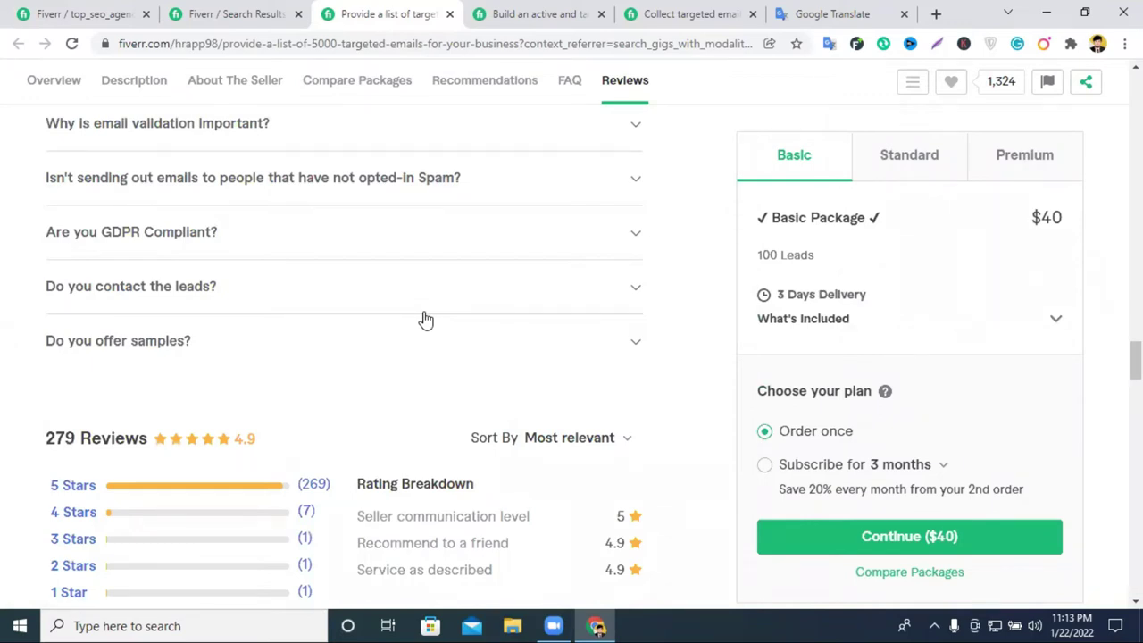
scroll(400, 291, up, 15)
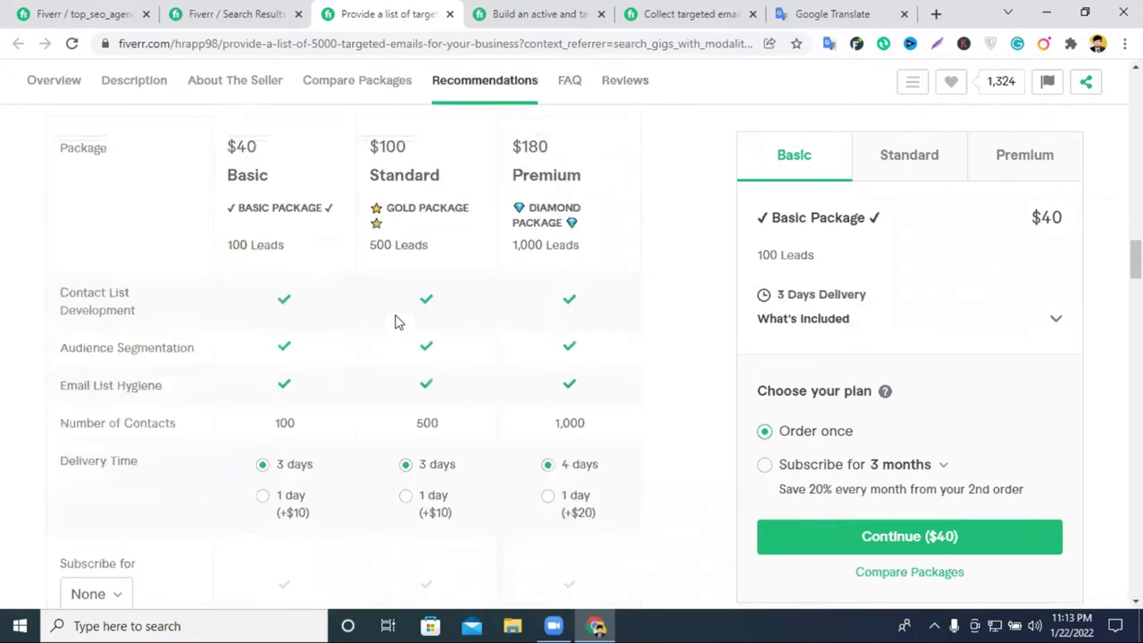
scroll(398, 321, up, 10)
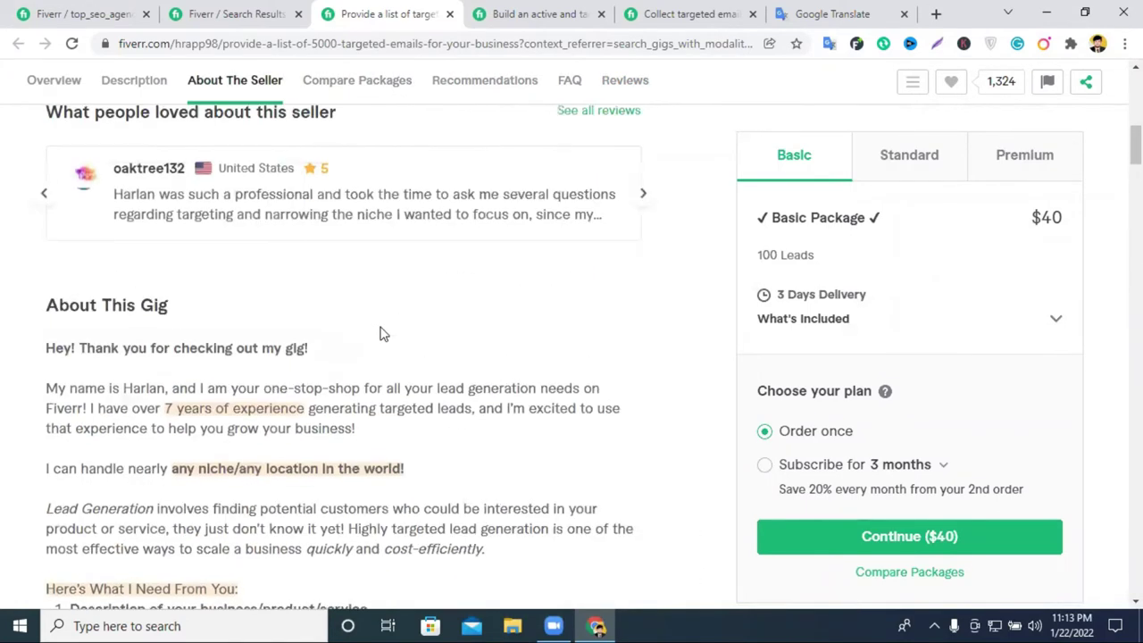
scroll(306, 441, down, 2)
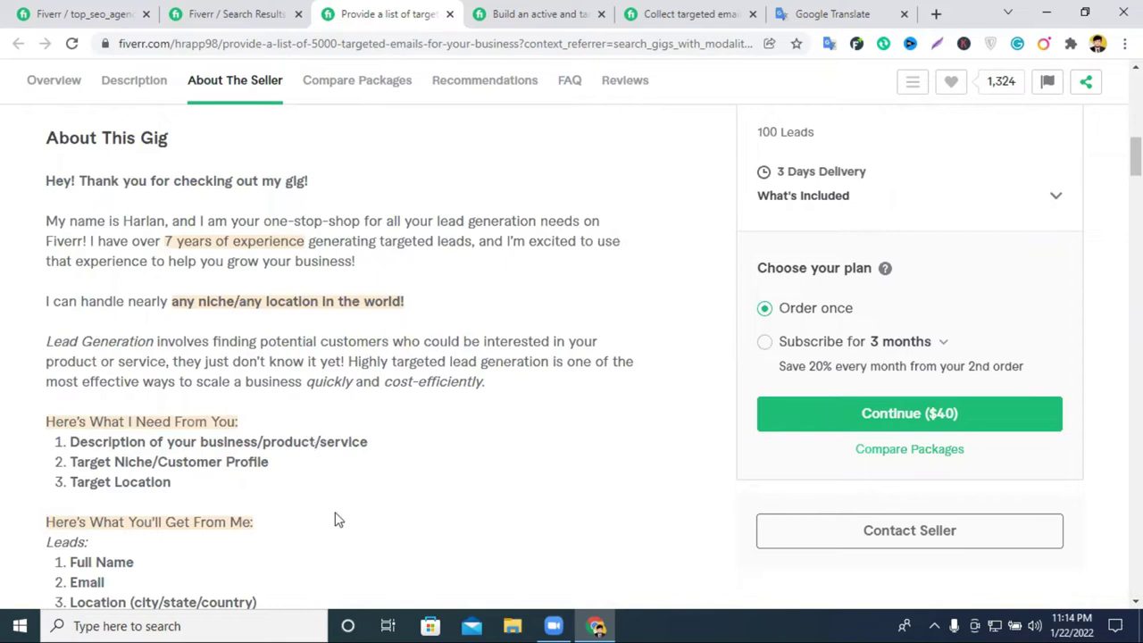
Return to the new gig's Description & FAQ stage and place the cursor in the empty gig description field.
click(201, 10)
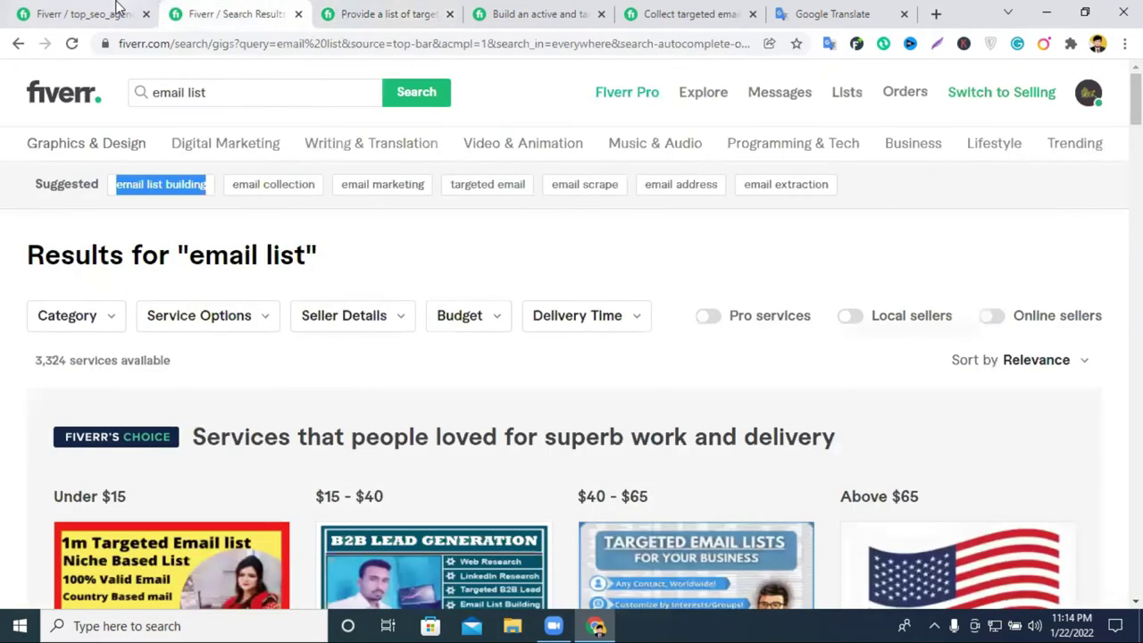
click(85, 13)
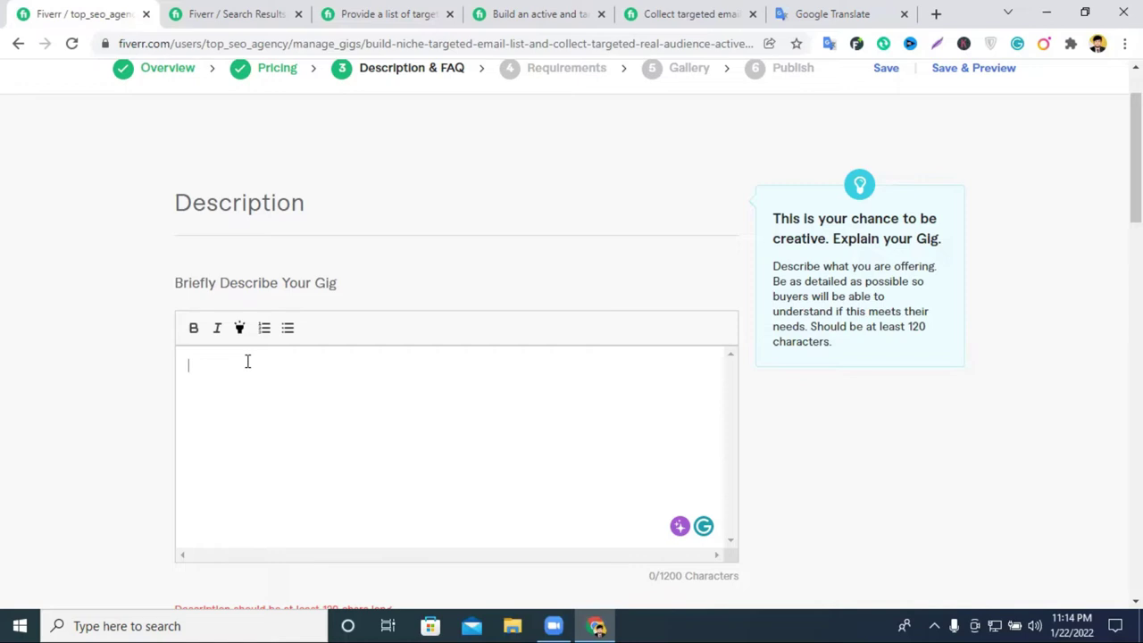
click(191, 366)
click(314, 385)
scroll(318, 374, up, 1)
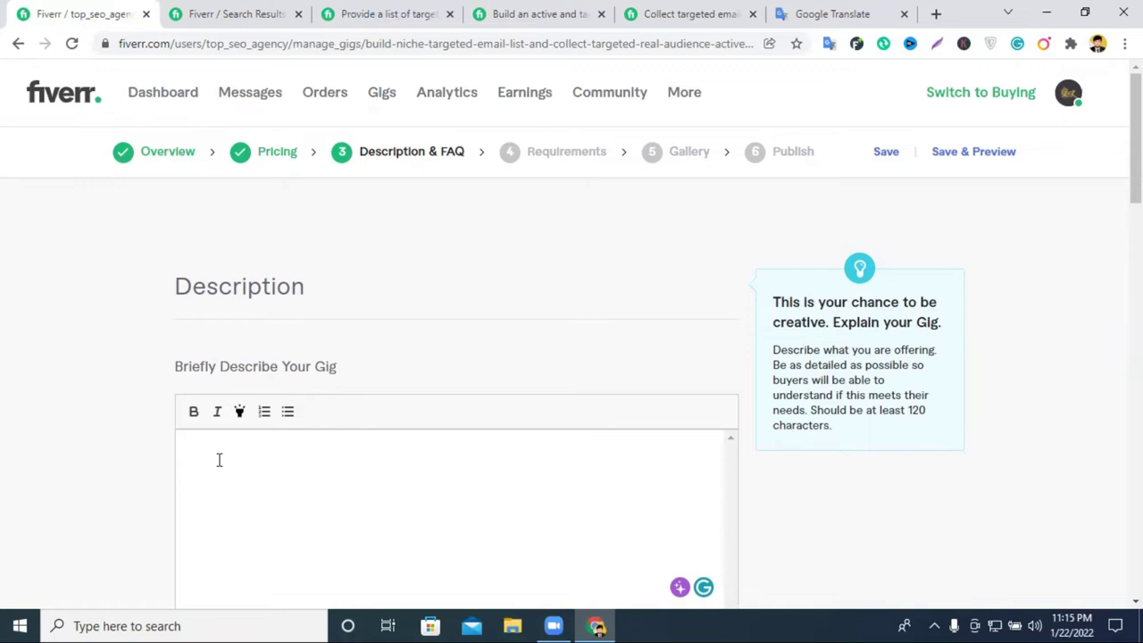
click(304, 447)
scroll(324, 458, down, 2)
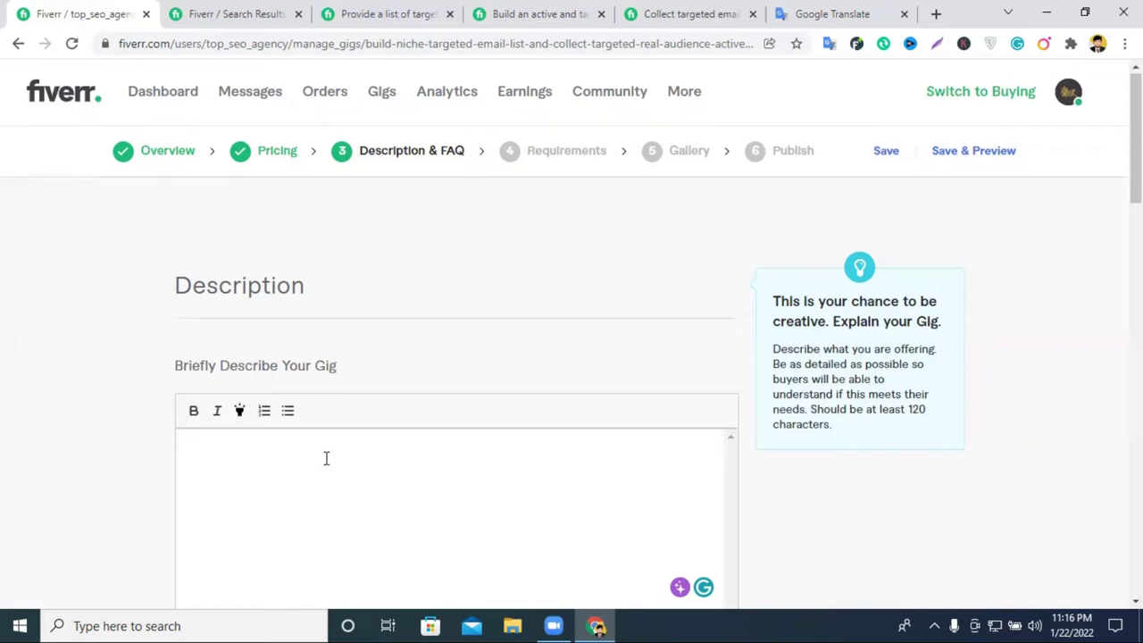
scroll(326, 458, up, 2)
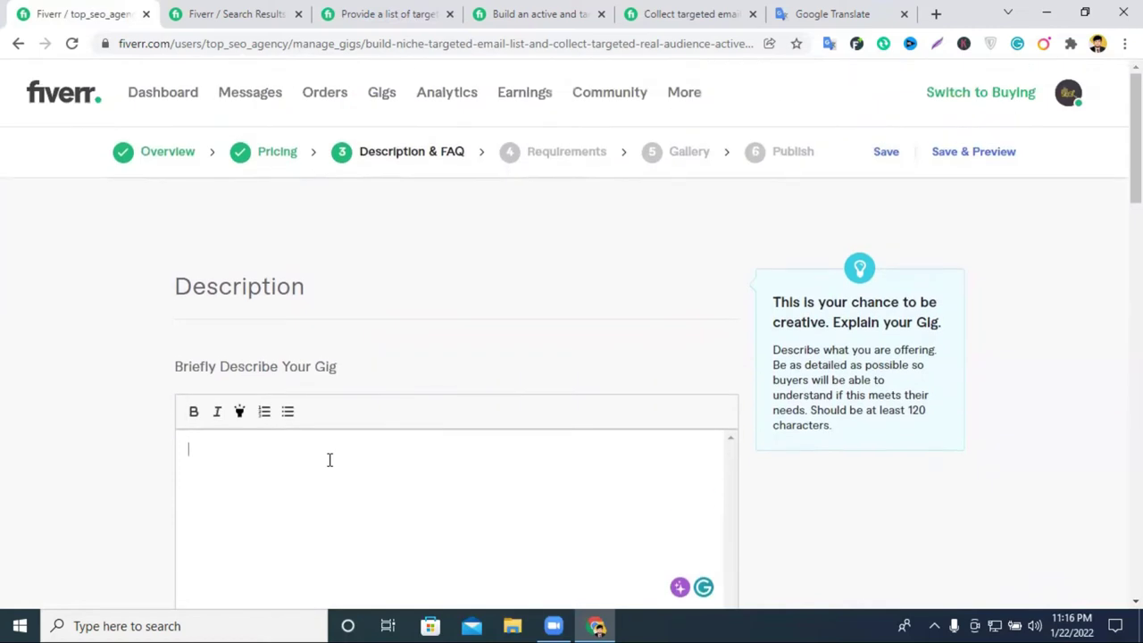